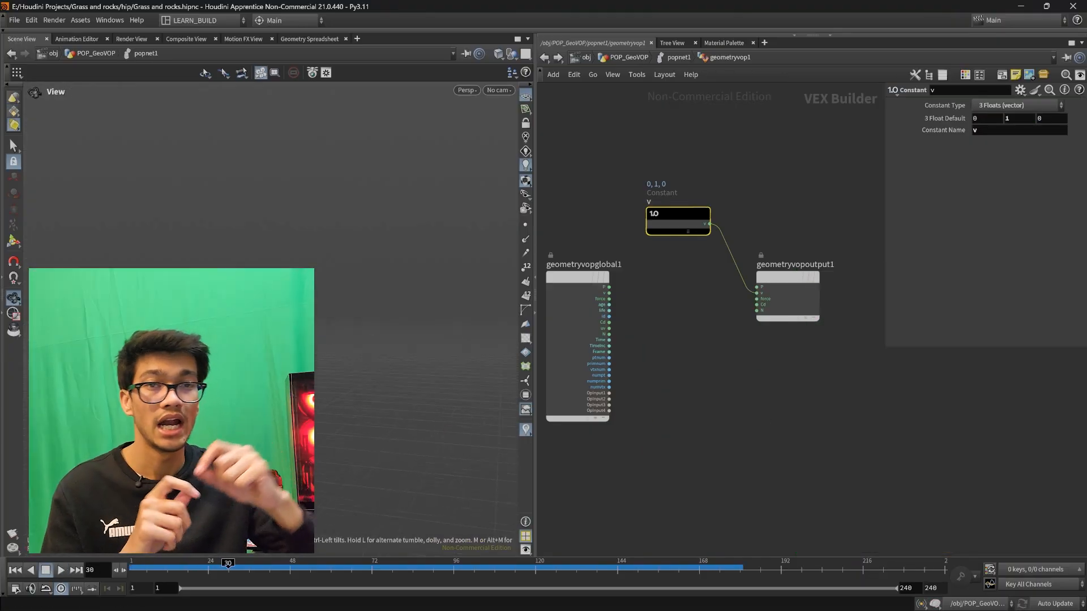
- Place an Add node between the constant and the geometry VOP output, removing the constant's direct connection to it
middle_click_drag(674, 351, 723, 360)
left_click_drag(629, 301, 575, 301)
key("Tab")
type("add")
key("Return")
left_click(726, 328)
- Add a Curl Noise node driven by P and feed its sum with the constant through the Add node into the output's v
key("Tab")
key("Delete")
key("Tab")
left_click(693, 435)
left_click_drag(723, 437, 695, 330)
left_click_drag(730, 207, 695, 336)
left_click_drag(758, 331, 806, 302)
left_click_drag(604, 296, 687, 429)
- Play the particle simulation and view the resulting motion from another angle
left_click(60, 570)
left_click(61, 571)
left_click_drag(357, 495, 340, 466)
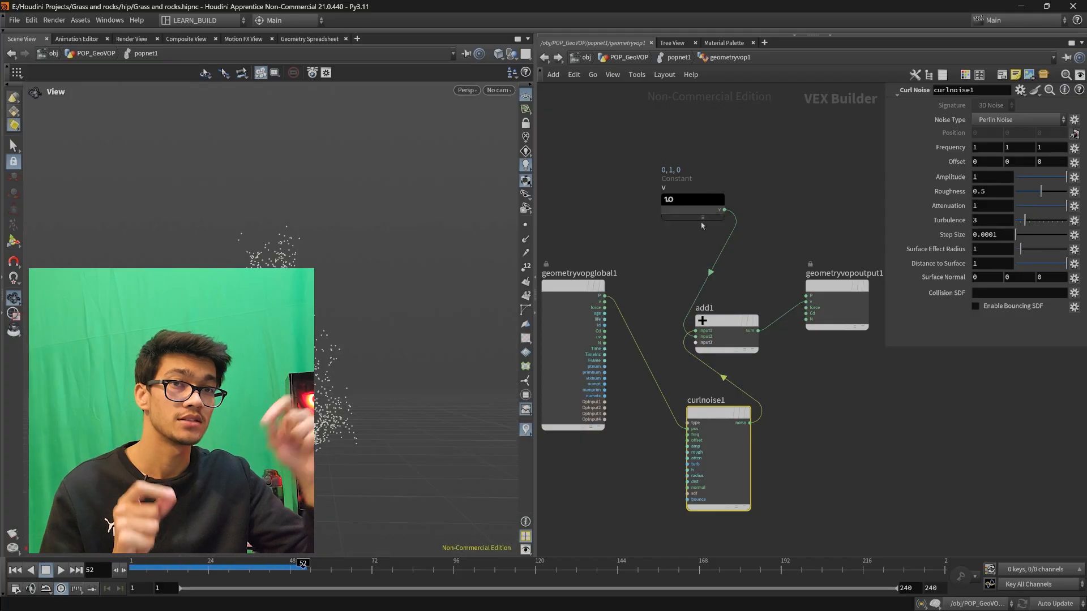
- Return to the POP network and examine the birth settings of the source_first_input POP Source
key("u")
double_click(660, 313)
scroll(860, 442, "down", 1)
left_click_drag(759, 335, 758, 311)
scroll(827, 329, "up", 1)
middle_click_drag(838, 406, 835, 418)
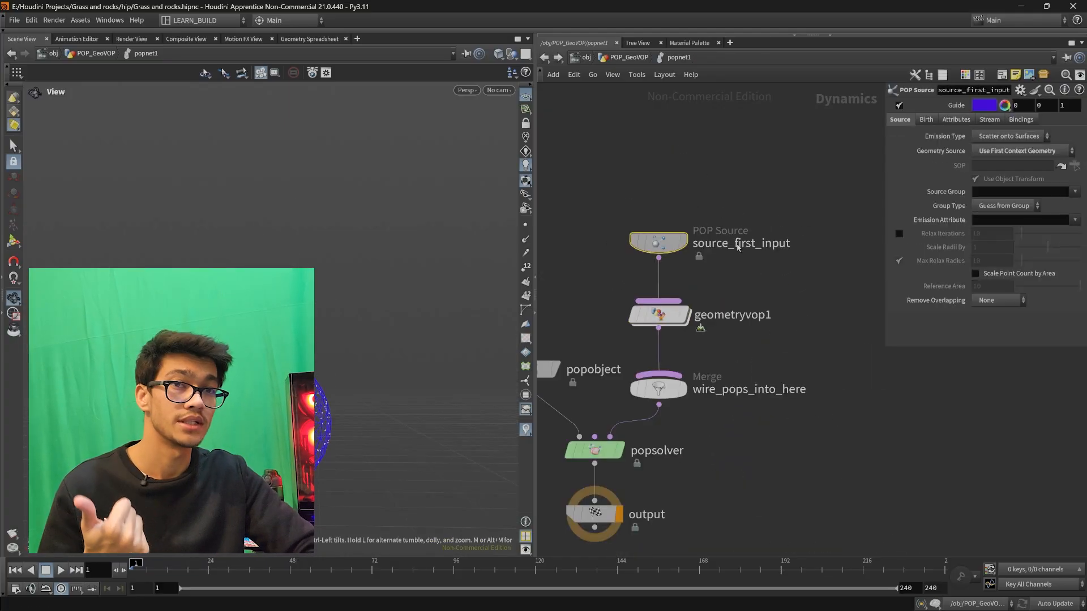
left_click(905, 121)
left_click(926, 120)
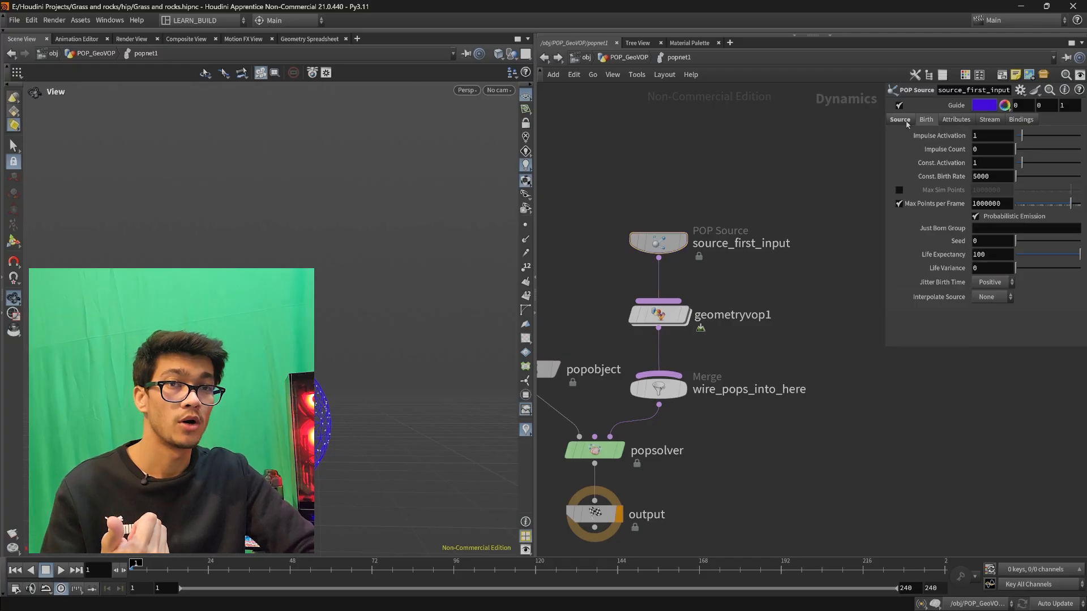
- Change the POP Source's emission type and open the geometryvop1 network
left_click(900, 120)
left_click(1009, 136)
left_click(1009, 186)
left_click_drag(362, 283, 339, 373)
double_click(659, 315)
left_click_drag(804, 311, 846, 311)
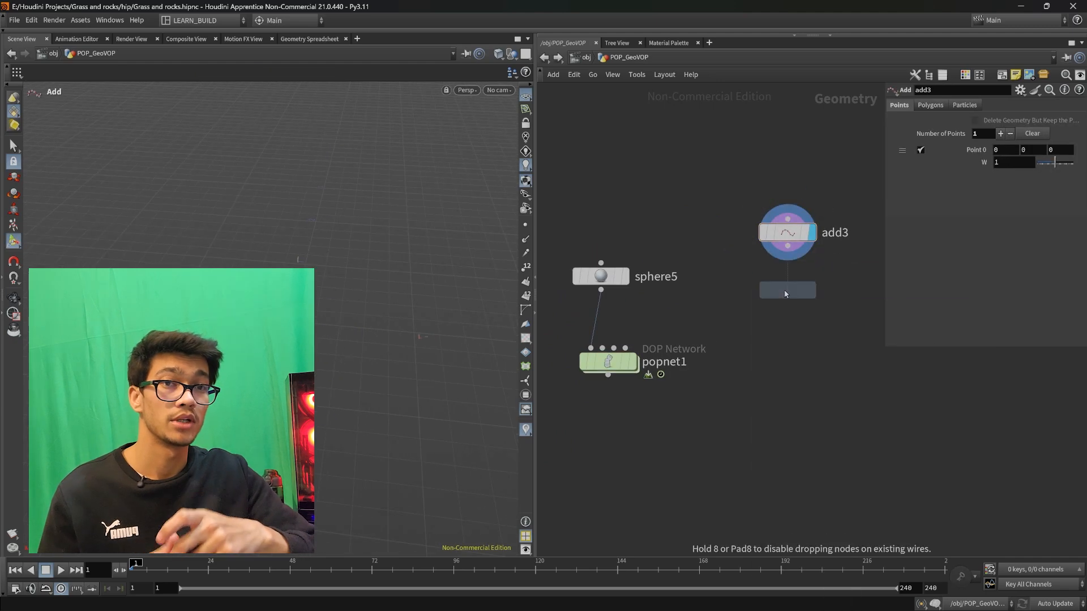
- Chain a Transform and a Null below the Add node and rename the Null as POINT_OUT
left_click(802, 351)
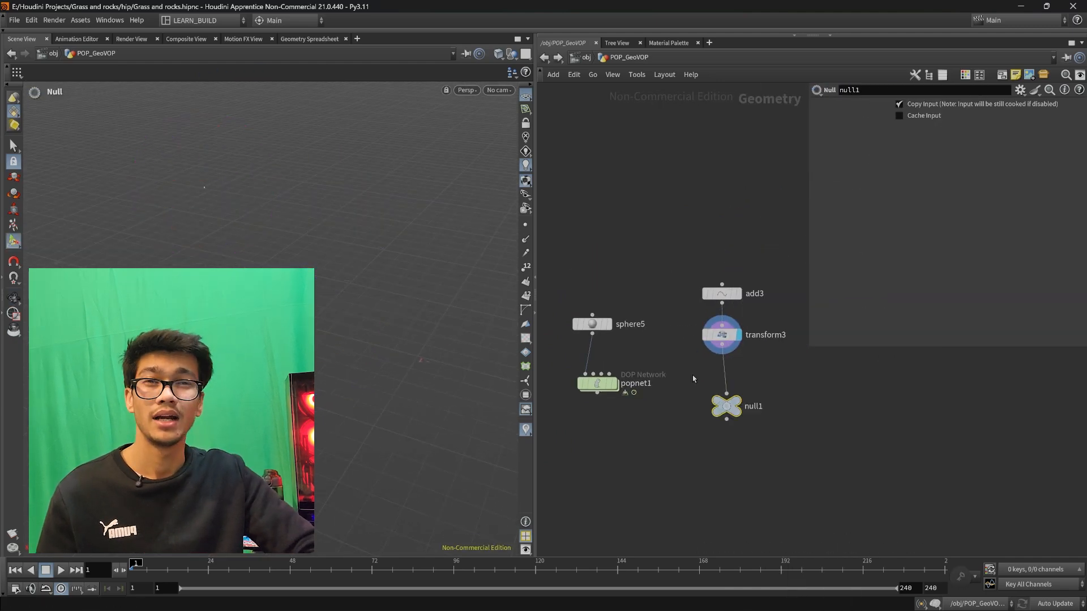
scroll(793, 471, "up", 2)
middle_click_drag(793, 471, 762, 474)
key("F2")
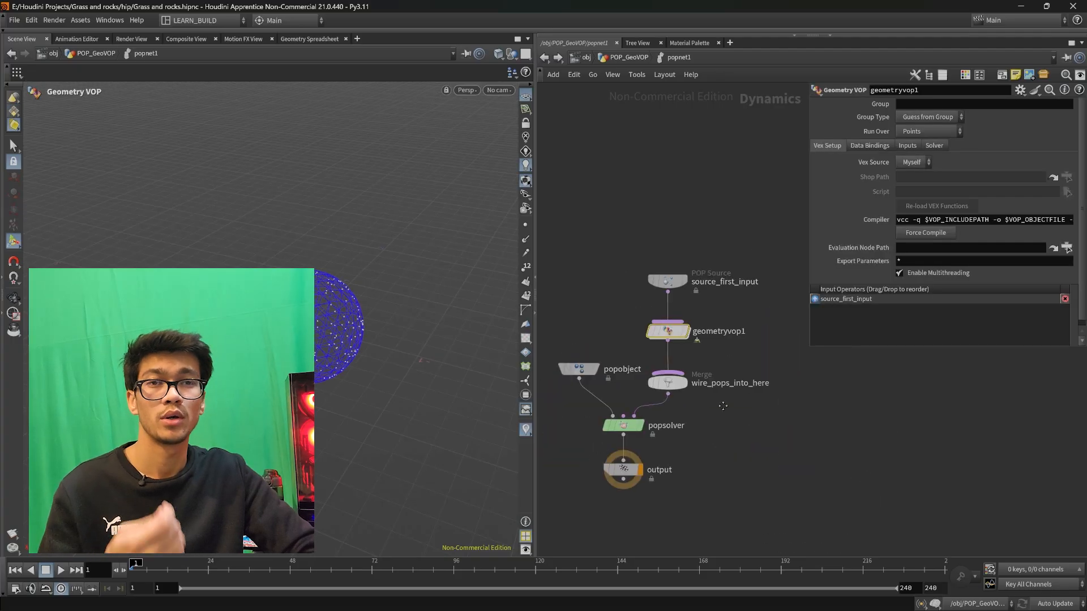
- Search the available nodes for an attribute operator and add an Attribute VOP
key("Tab")
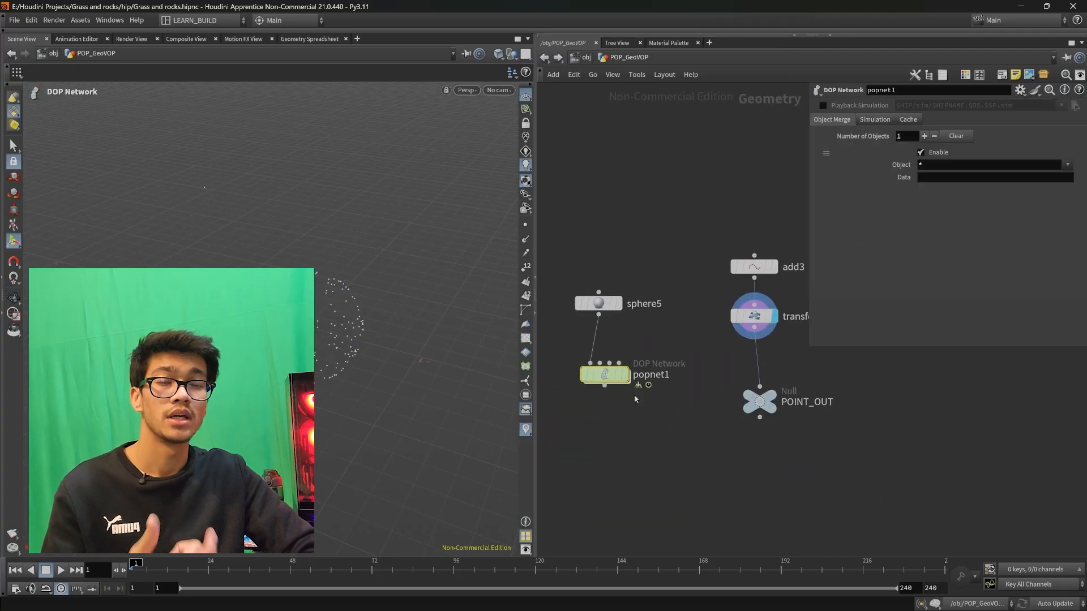
key("Tab")
type("attribu")
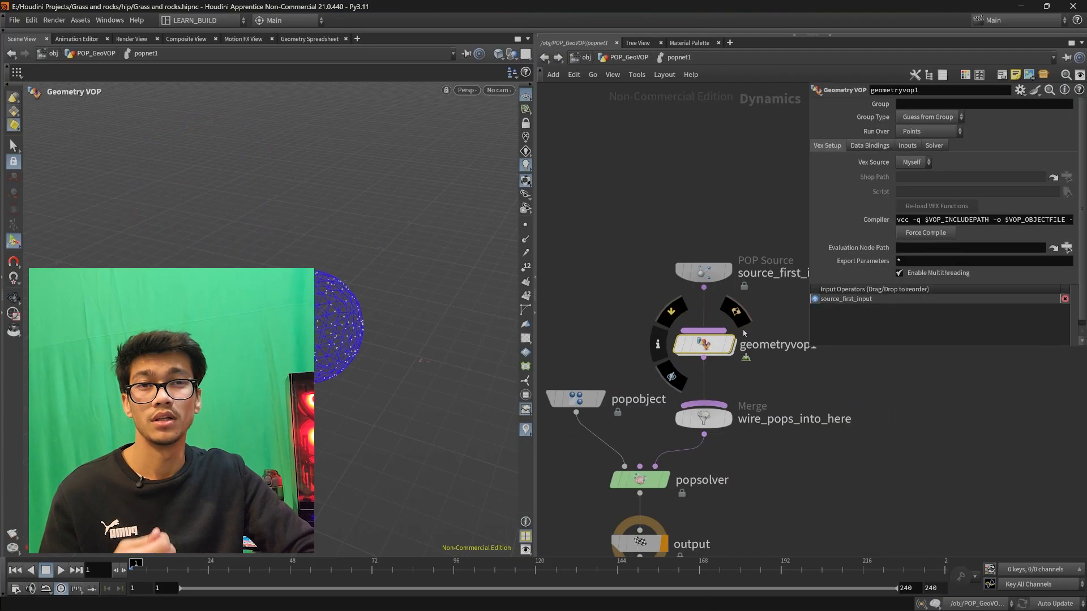
double_click(703, 339)
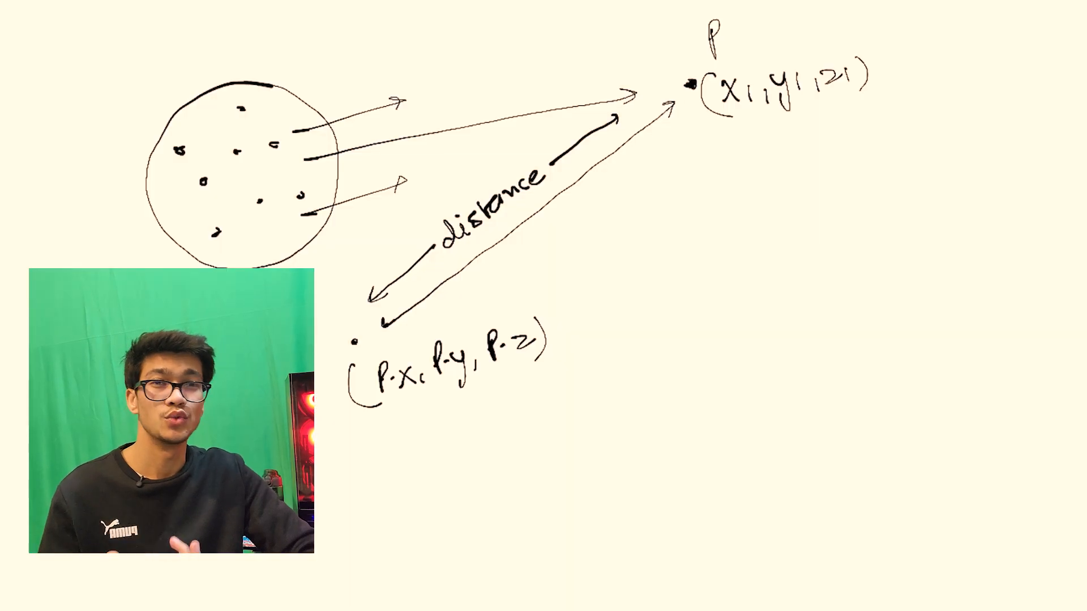
left_click_drag(418, 548, 444, 548)
left_click_drag(492, 473, 485, 560)
left_click_drag(512, 510, 676, 512)
left_click_drag(691, 474, 692, 545)
mouse_move(442, 481)
left_mouse_down()
mouse_move(465, 498)
mouse_move(393, 463)
left_mouse_up()
left_click_drag(455, 542, 416, 525)
left_click_drag(383, 328, 674, 105)
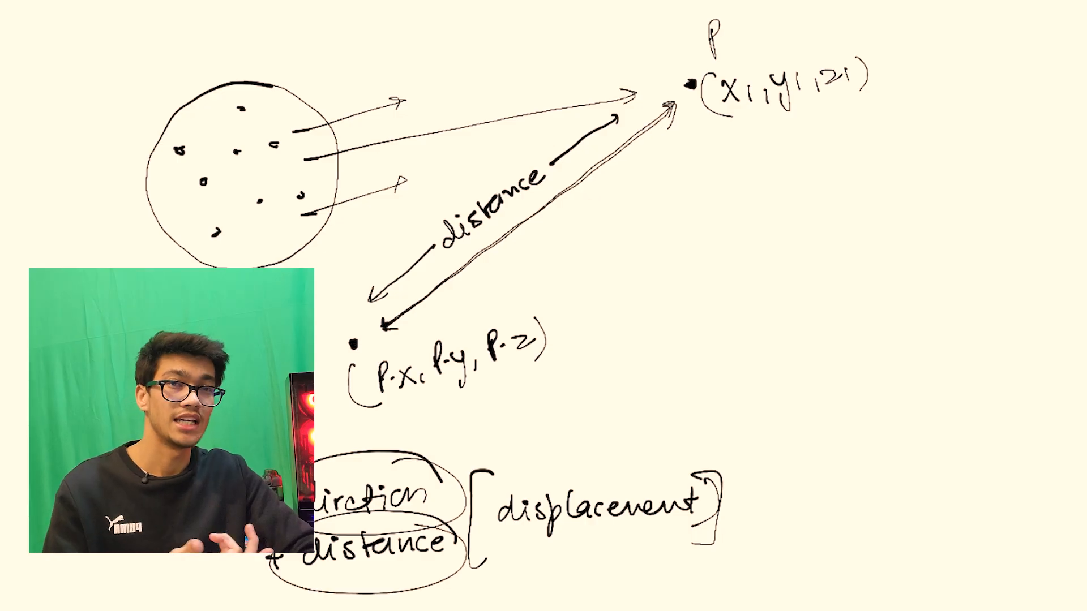
left_click_drag(677, 265, 674, 309)
left_click_drag(796, 265, 799, 309)
left_click_drag(874, 268, 893, 267)
mouse_move(850, 303)
left_mouse_down()
mouse_move(907, 301)
mouse_move(962, 277)
left_mouse_up()
left_click_drag(984, 266, 857, 283)
left_click_drag(900, 322, 920, 351)
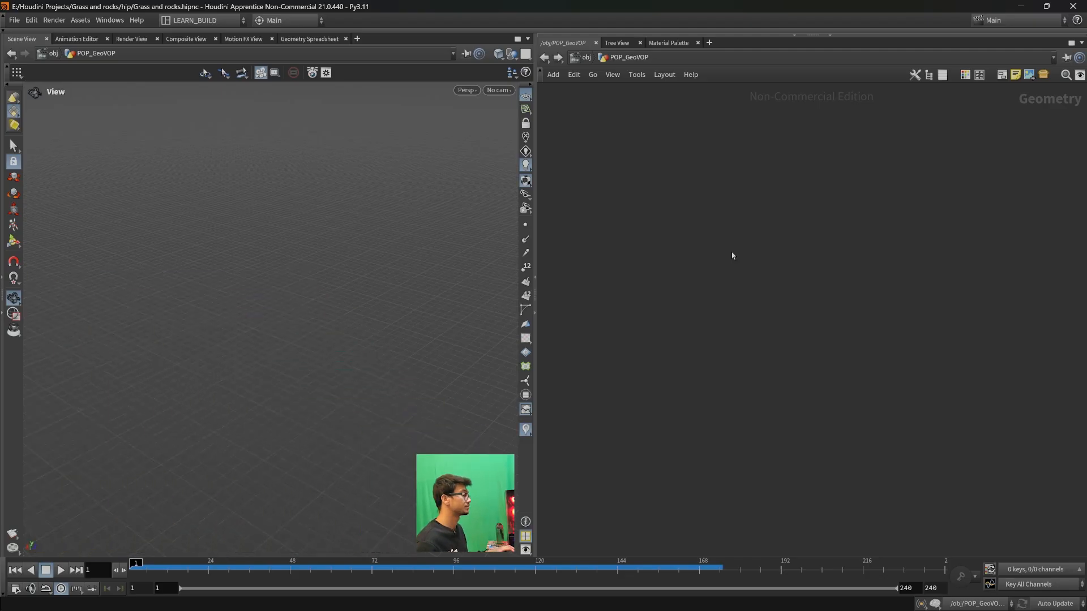
- Add a Sphere (Polygons) node to the empty geometry network, show its parameters and turn on its display
key("Tab")
type("sphere")
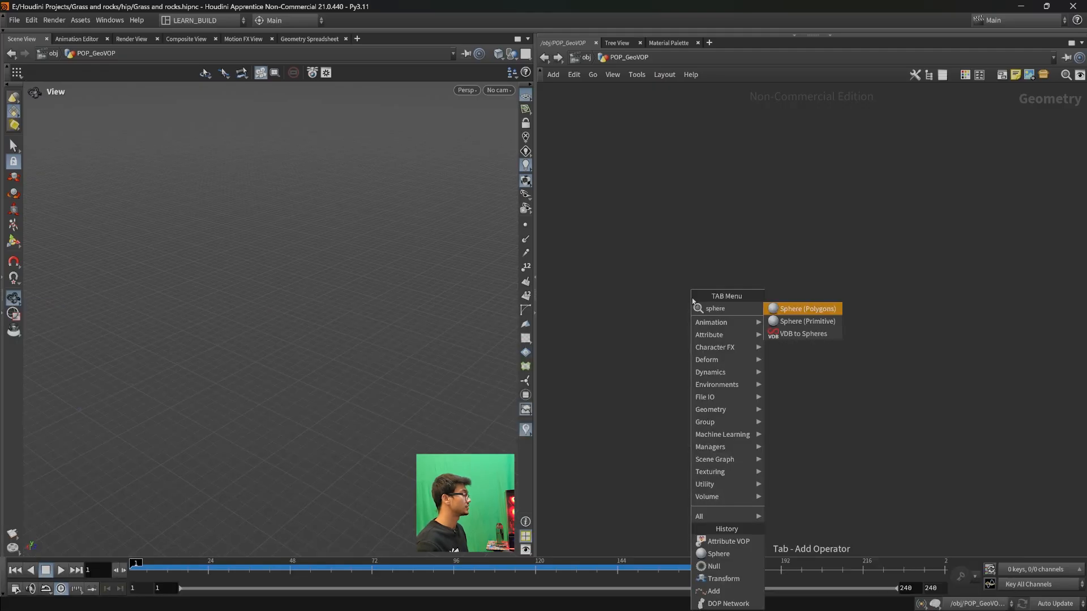
key("Return")
left_click(693, 301)
left_click_drag(691, 299, 670, 279)
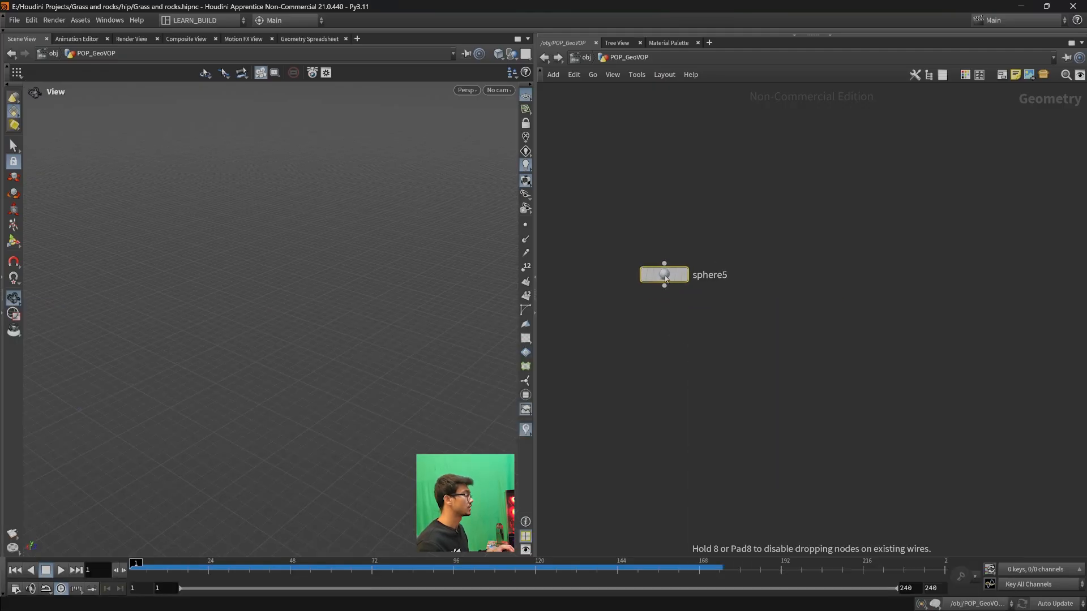
key("p")
left_click(687, 241)
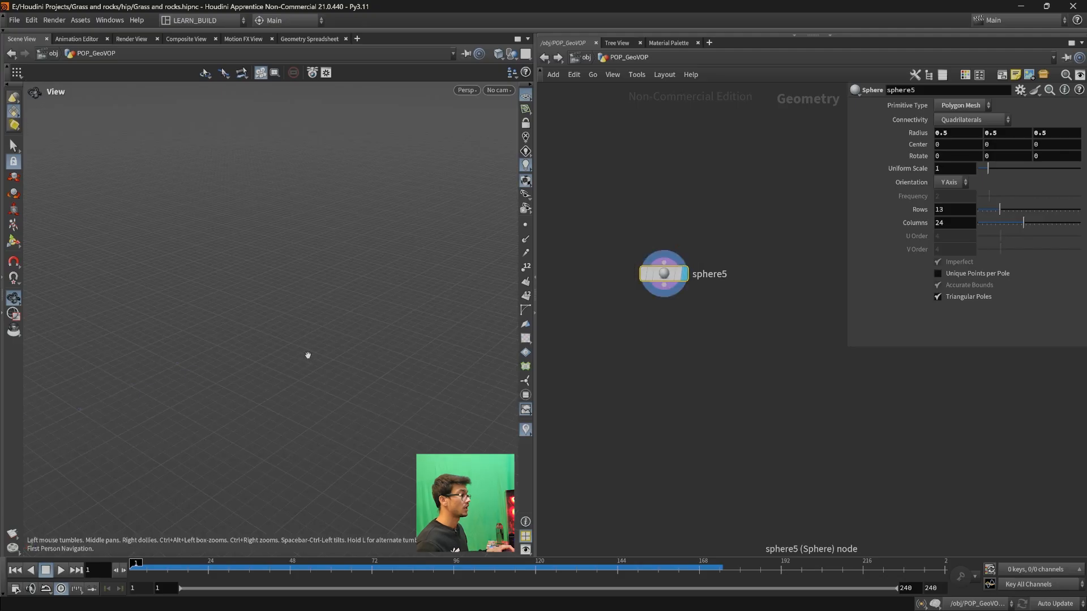
- Change the sphere's primitive type to Polygon and set its frequency to 5
key("f")
scroll(309, 390, "down", 6)
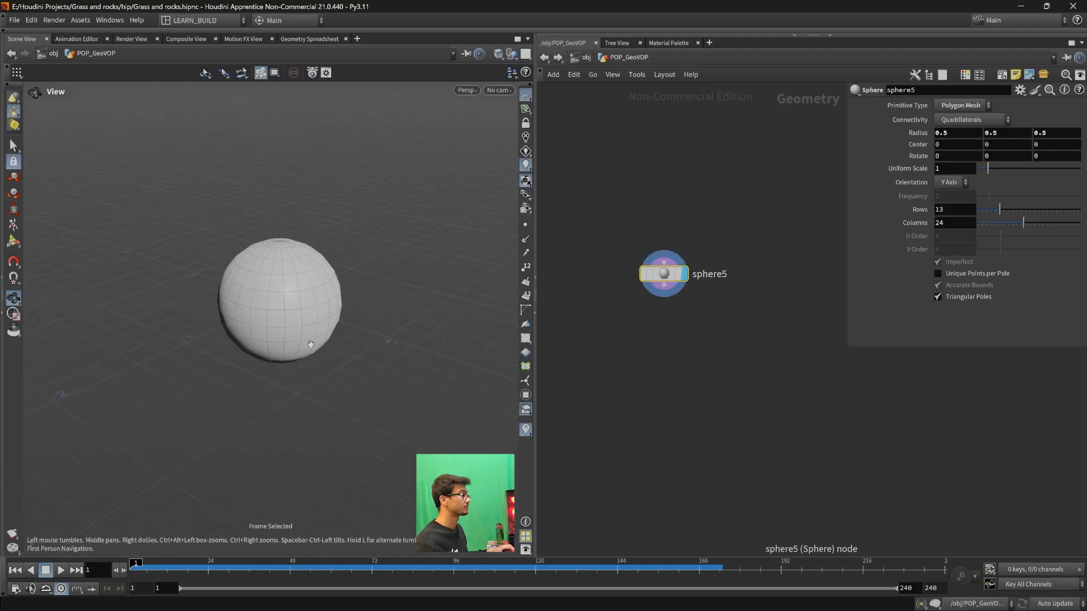
left_click_drag(306, 388, 310, 388)
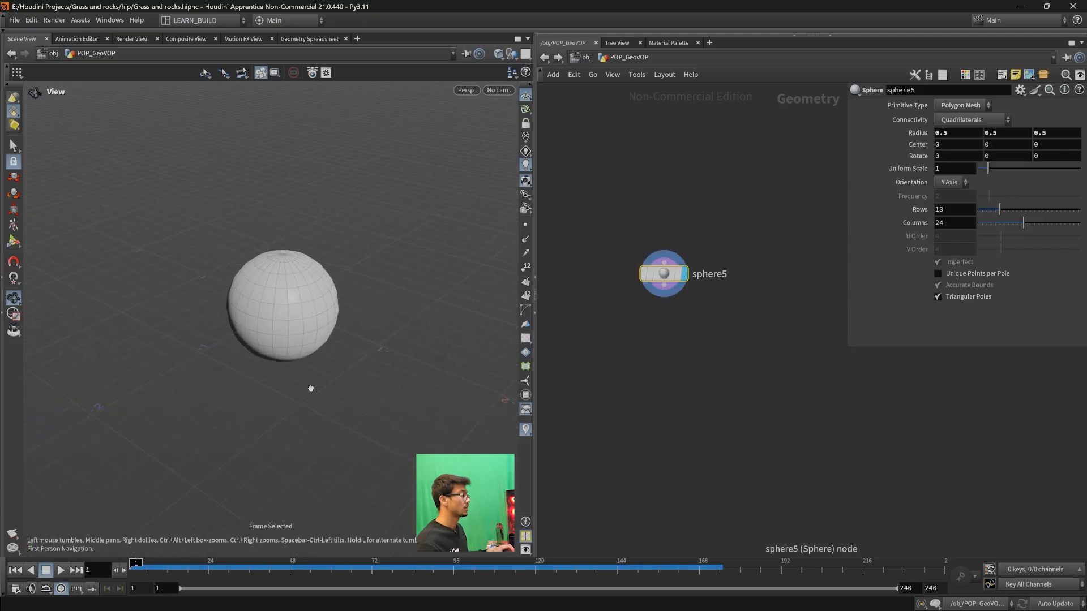
left_click(962, 106)
left_click(962, 119)
left_click_drag(1031, 196, 1080, 196)
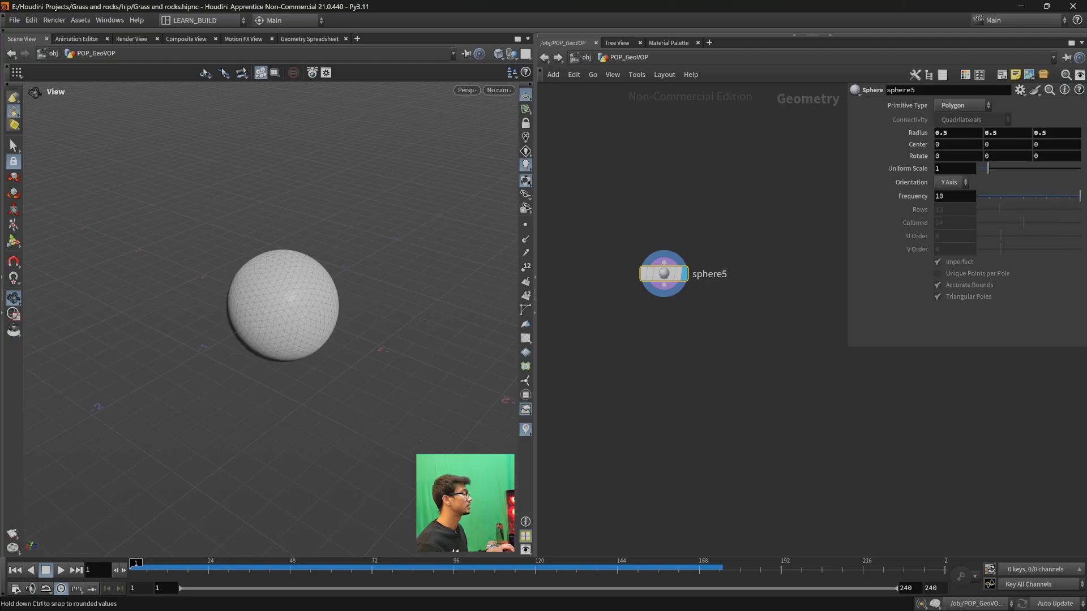
left_click(947, 197)
type("5")
key("Return")
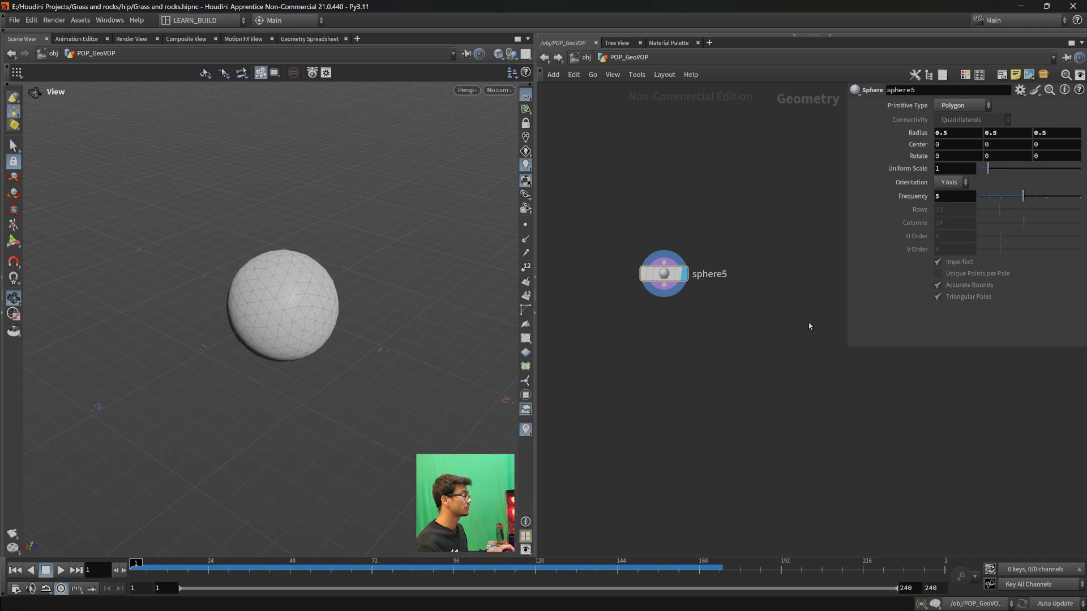
- Add a DOP Network node wired to the sphere's output
key("h")
left_click_drag(694, 249, 712, 310)
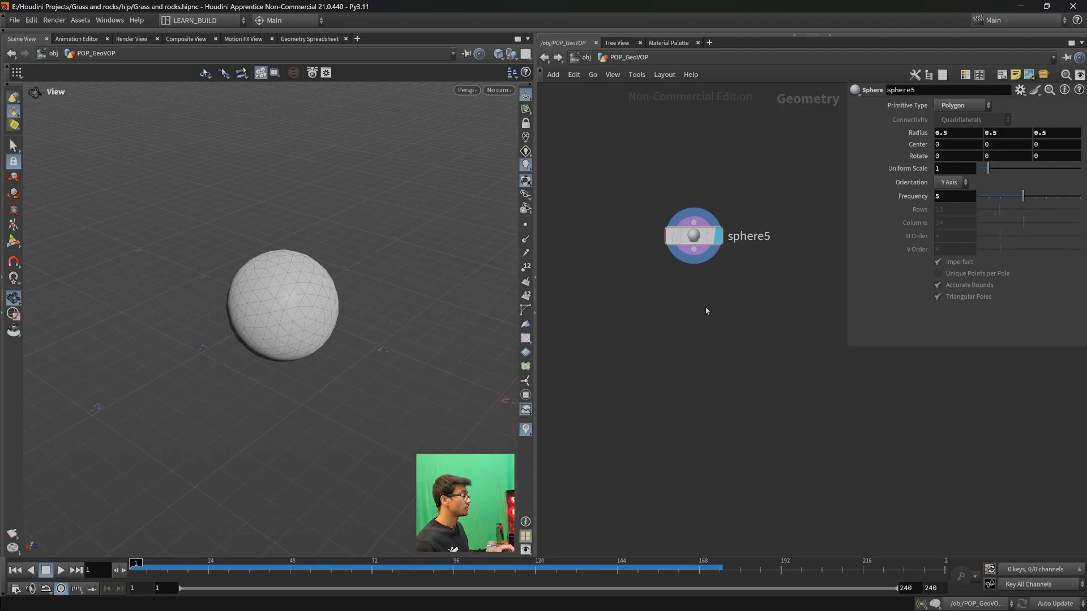
left_click_drag(695, 260, 759, 316)
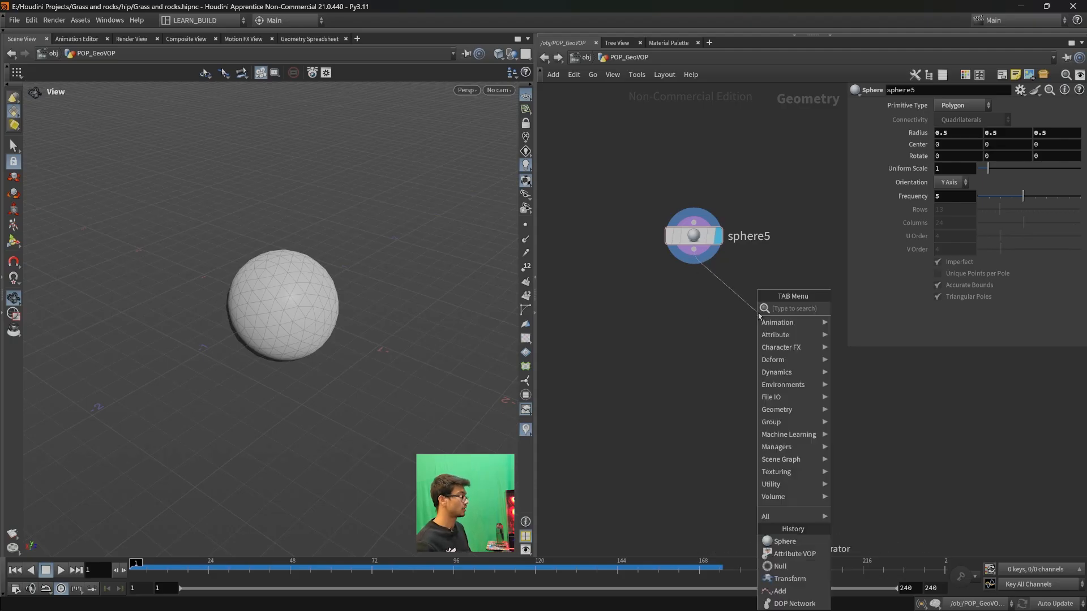
type("dop")
key("Return")
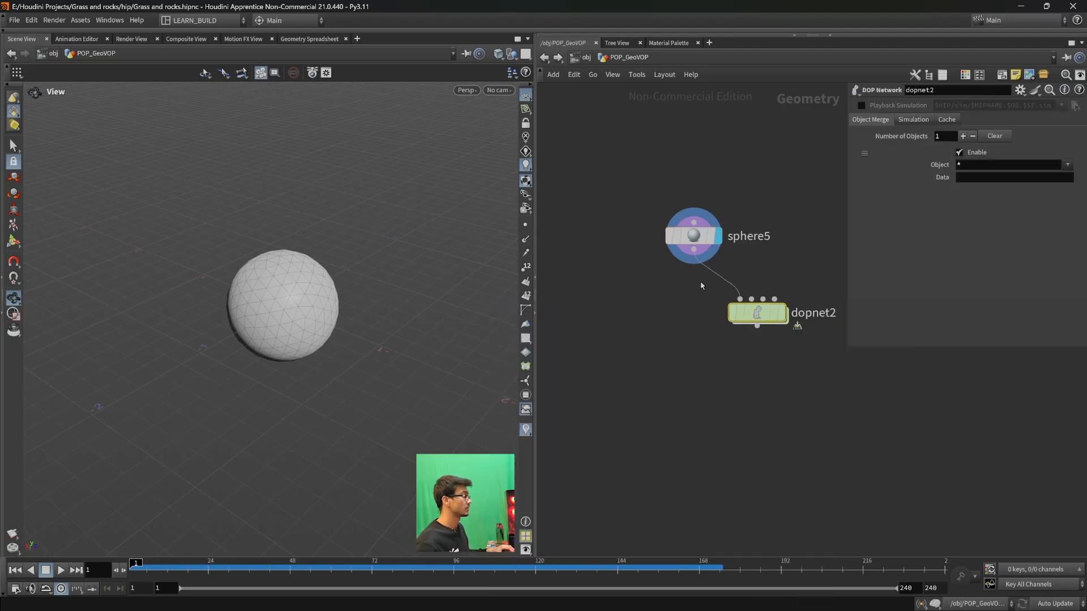
- Add a POP Network node wired to the sphere's output, placed beside the DOP Network
left_click_drag(694, 259, 619, 325)
type("pop")
key("Return")
left_click_drag(618, 326, 612, 316)
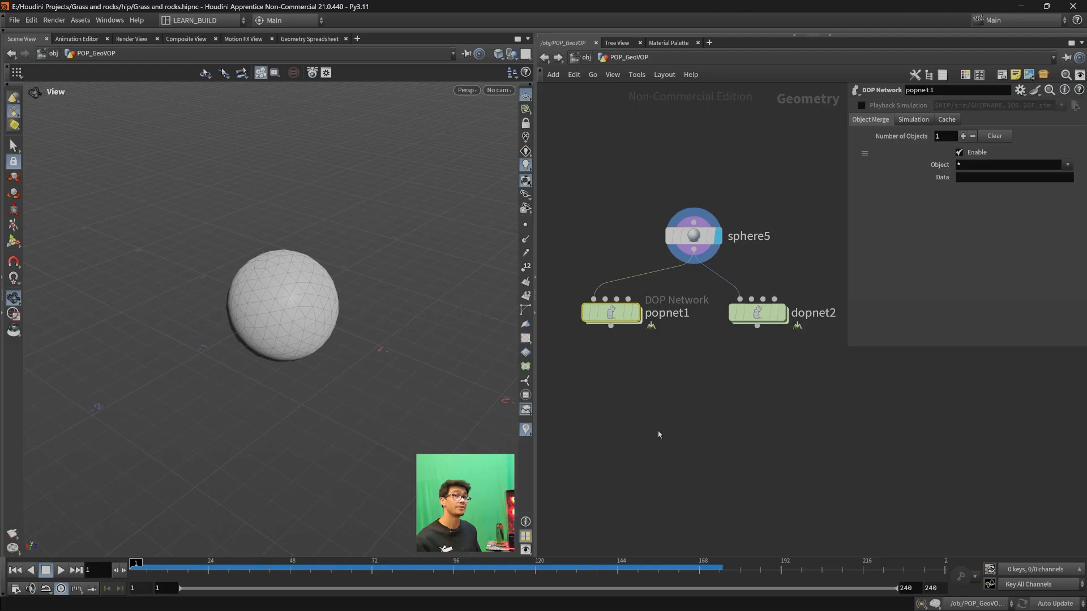
- Open the popnet1 network and space out its POP Source and Merge nodes
double_click(612, 314)
scroll(826, 417, "down", 1)
middle_click_drag(822, 417, 748, 406)
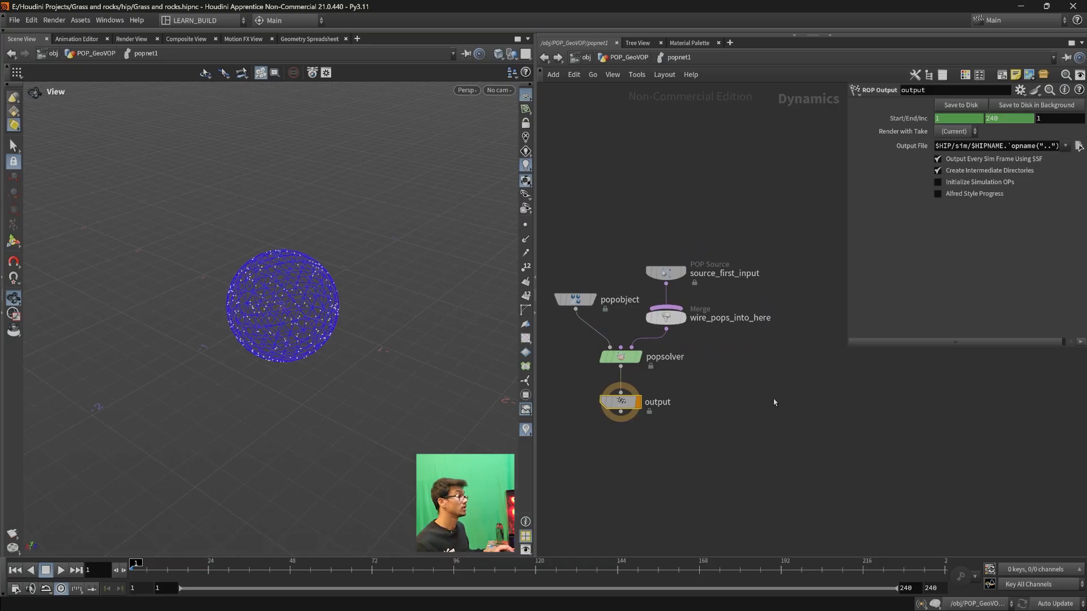
left_click_drag(666, 272, 666, 254)
left_click_drag(642, 214, 800, 282)
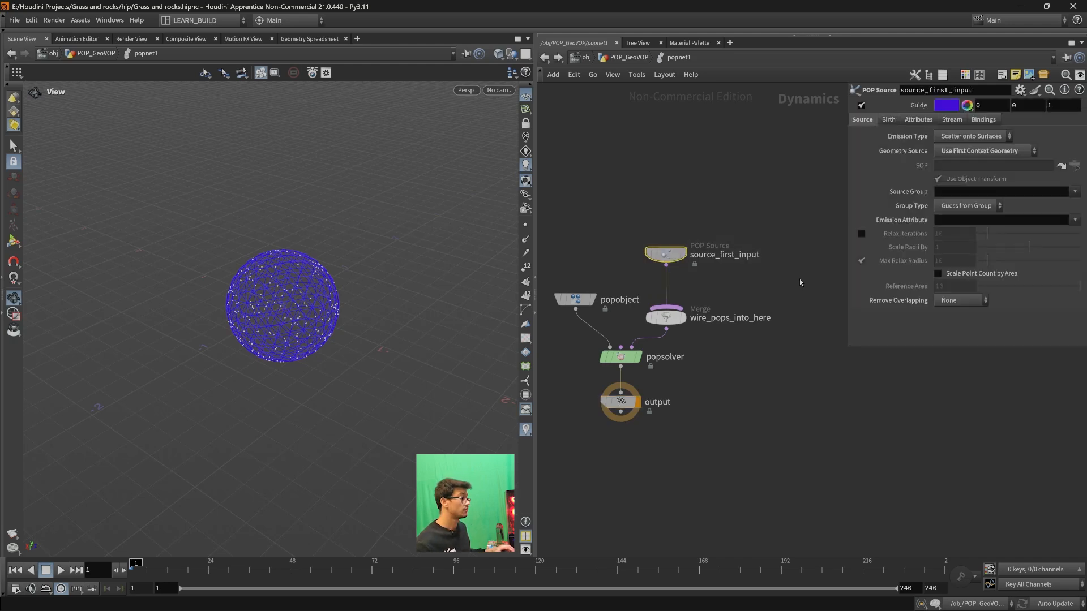
left_click_drag(625, 321, 670, 318)
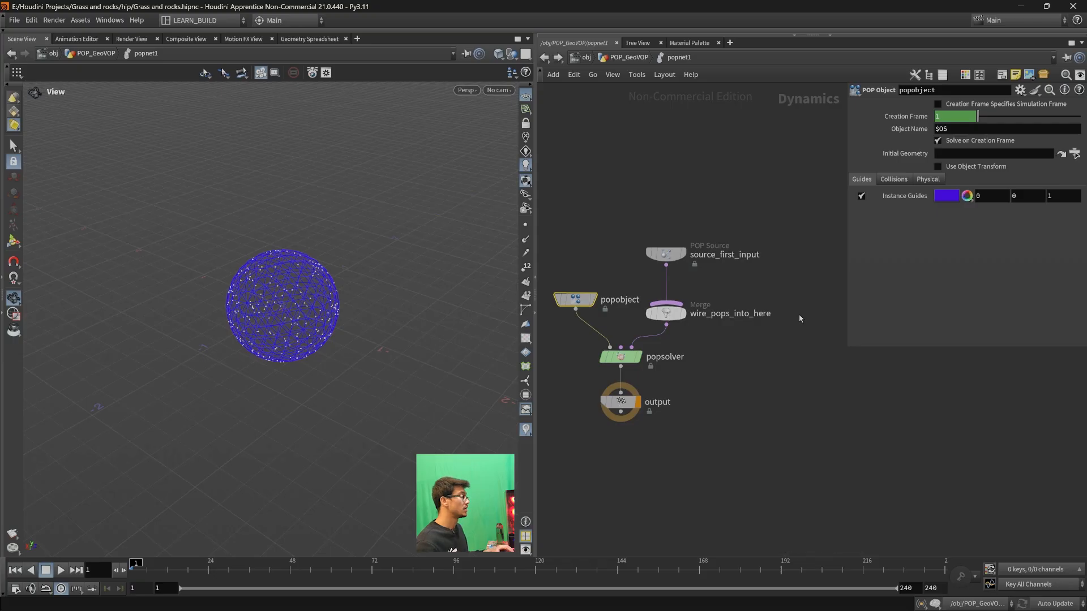
- Add a POP Force node and wire it into the wire_pops_into_here merge beside the POP Source
key("Tab")
type("popfo")
key("Return")
left_click(806, 234)
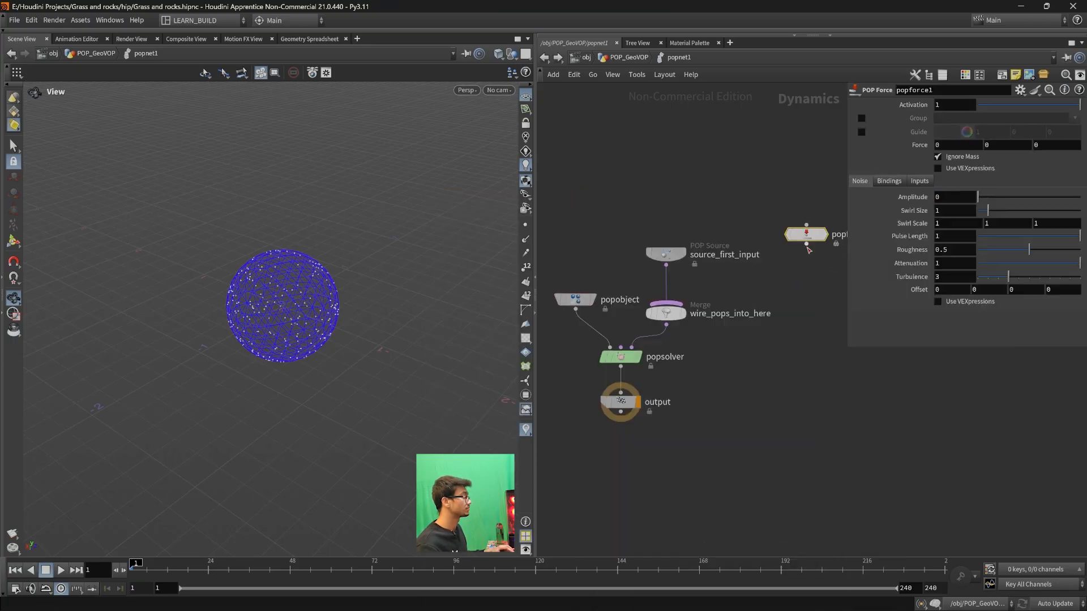
left_click_drag(806, 243, 658, 247)
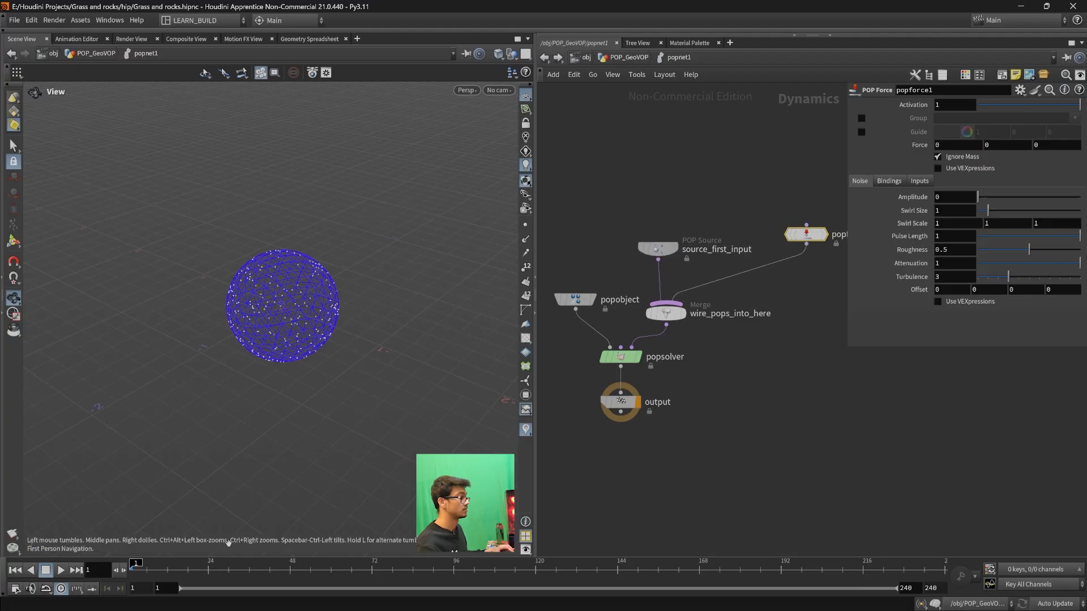
- Set the POP Force's Y force to 1
mouse_move(806, 241)
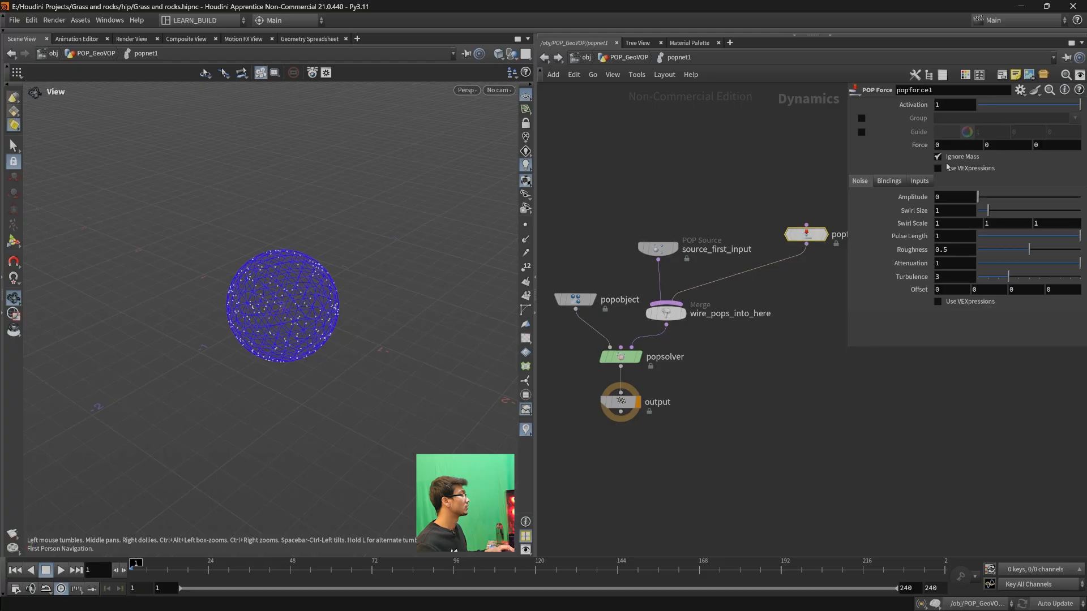
type("1")
key("Return")
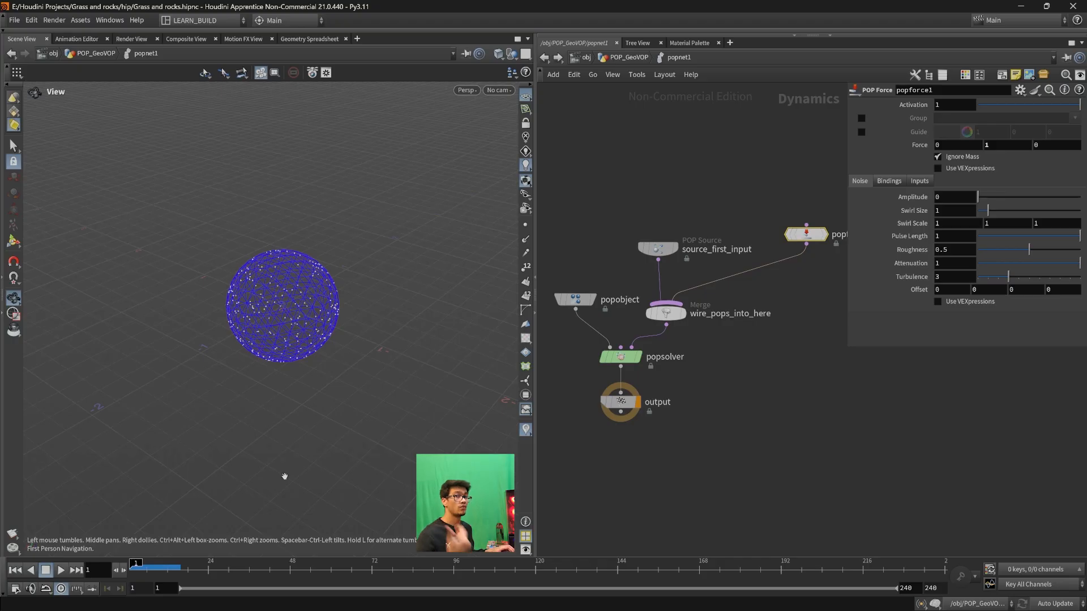
- Play and scrub the simulation to check the upward particle motion, and rewind it to frame 1
left_click(61, 569)
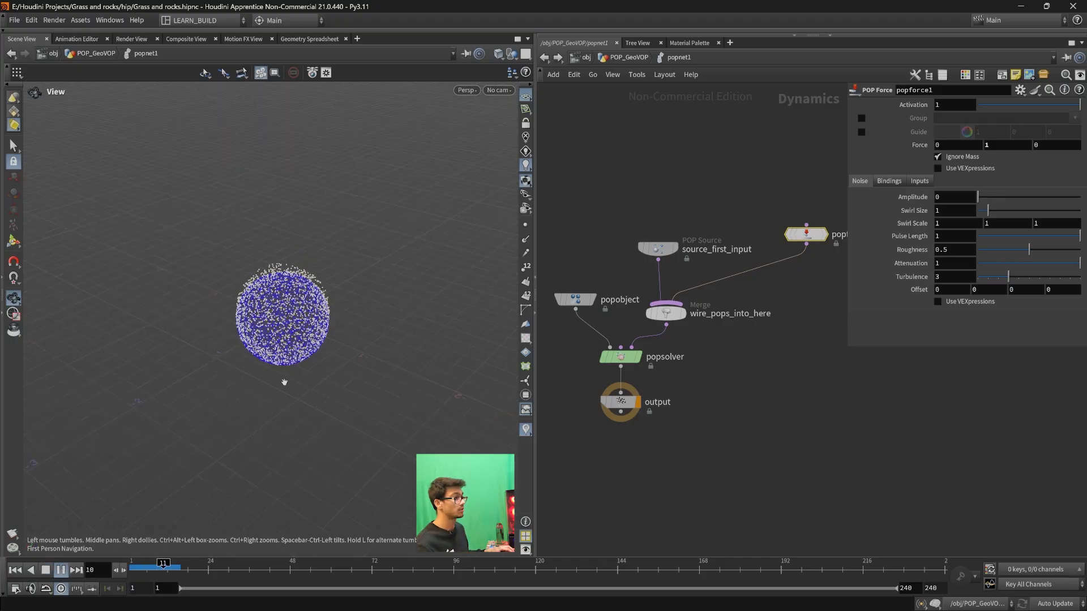
left_click_drag(169, 568, 130, 568)
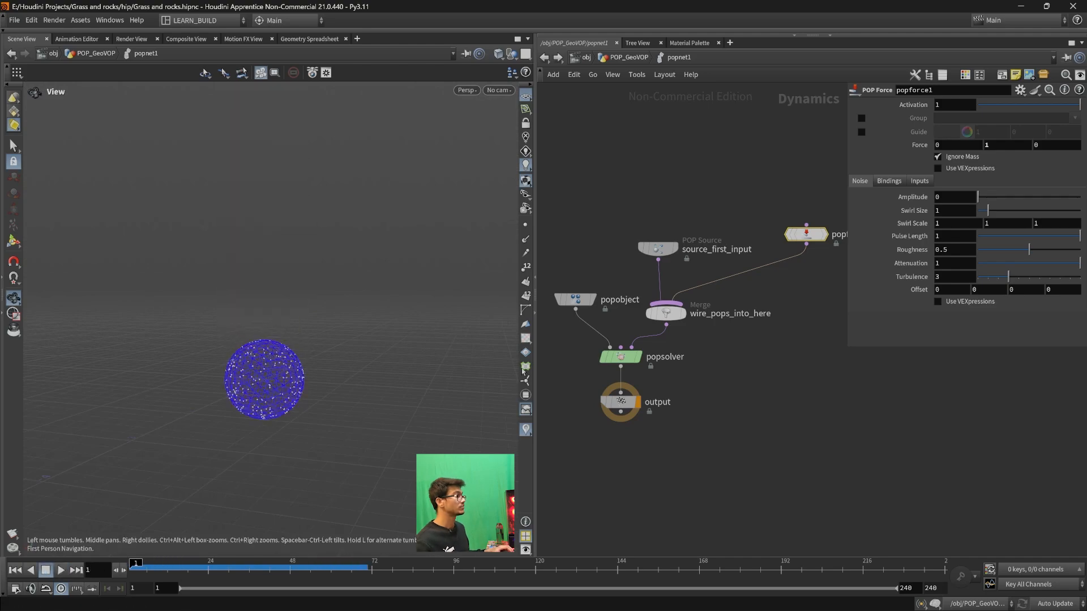
left_click_drag(132, 581, 305, 573)
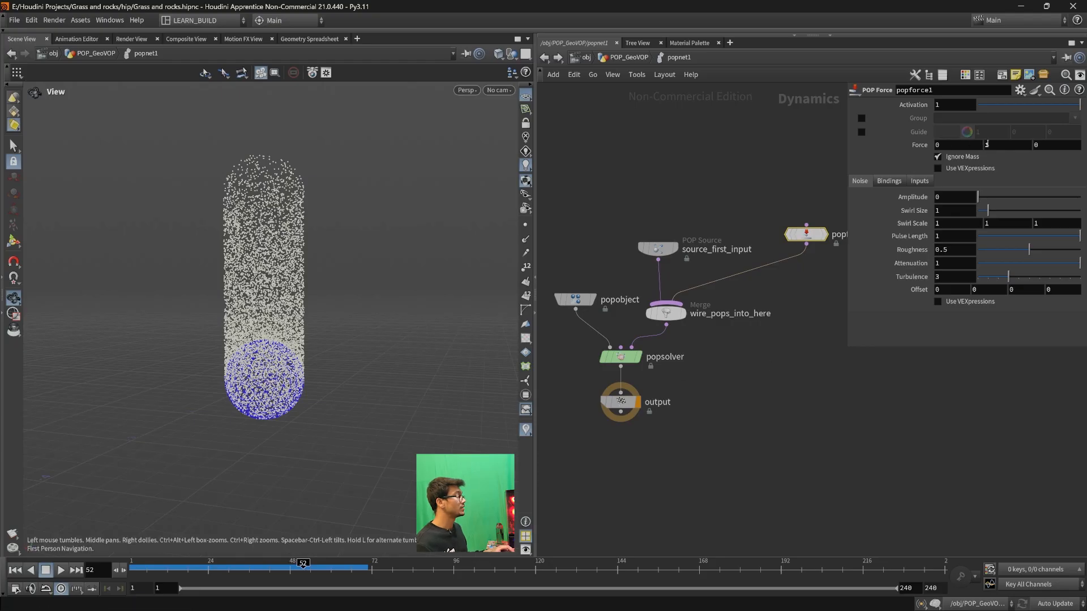
scroll(282, 461, "down", 8)
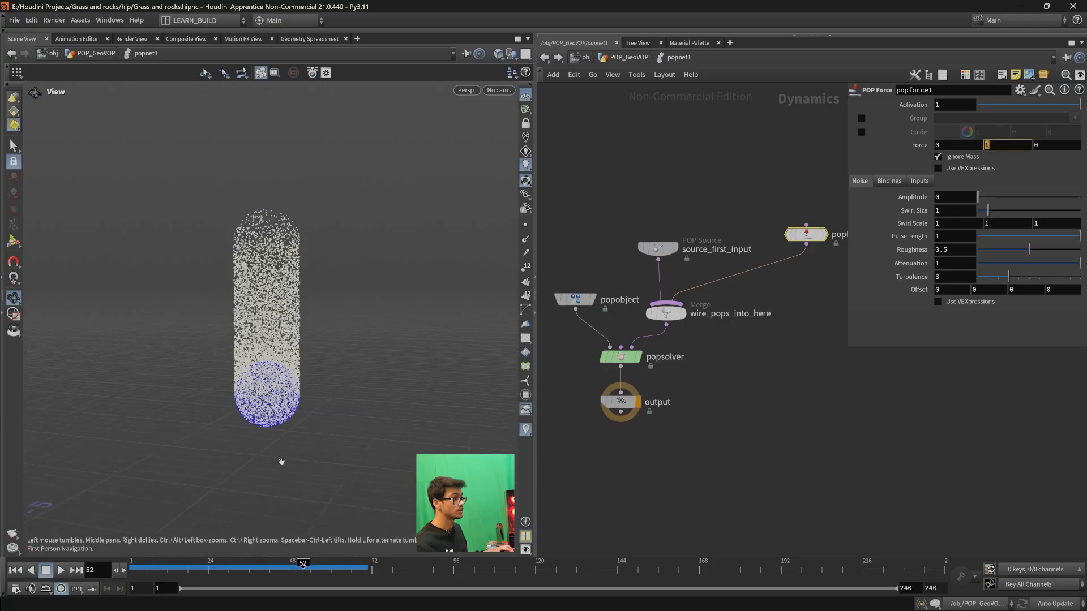
middle_click_drag(288, 444, 255, 423)
left_click_drag(181, 566, 132, 568)
left_click(60, 570)
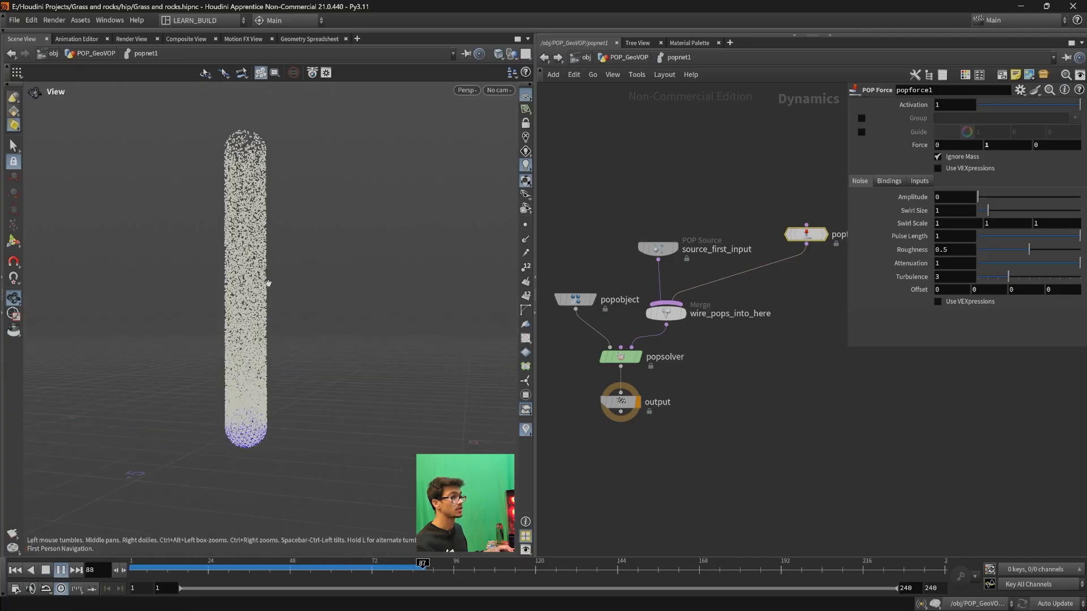
mouse_move(142, 566)
left_mouse_down()
mouse_move(392, 568)
mouse_move(132, 566)
left_mouse_up()
middle_click_drag(812, 364, 772, 410)
scroll(781, 388, "up", 3)
scroll(790, 385, "down", 2)
scroll(772, 411, "down", 4)
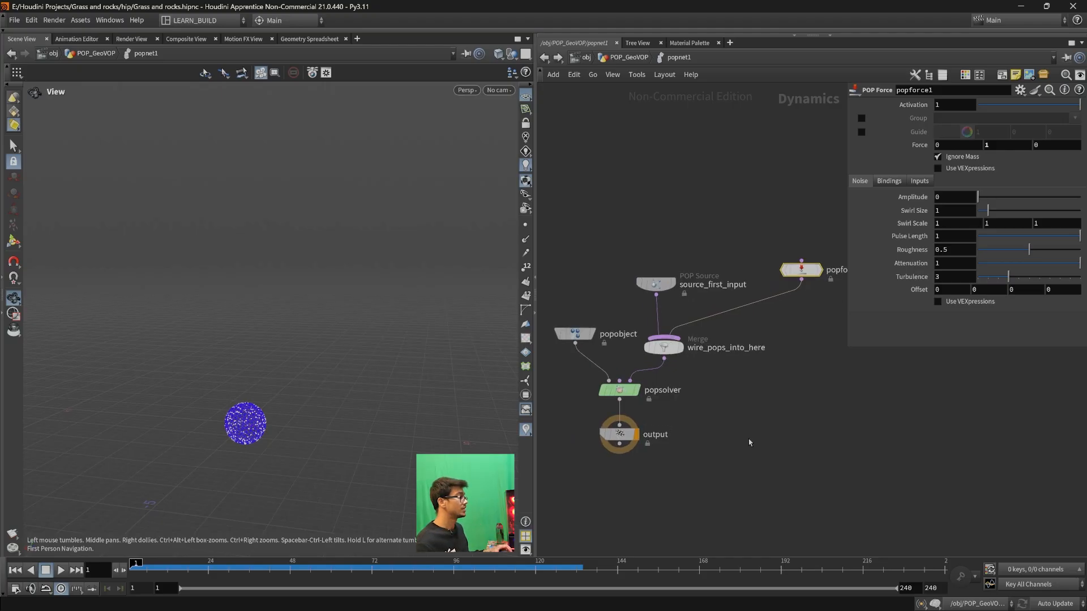
scroll(784, 344, "up", 1)
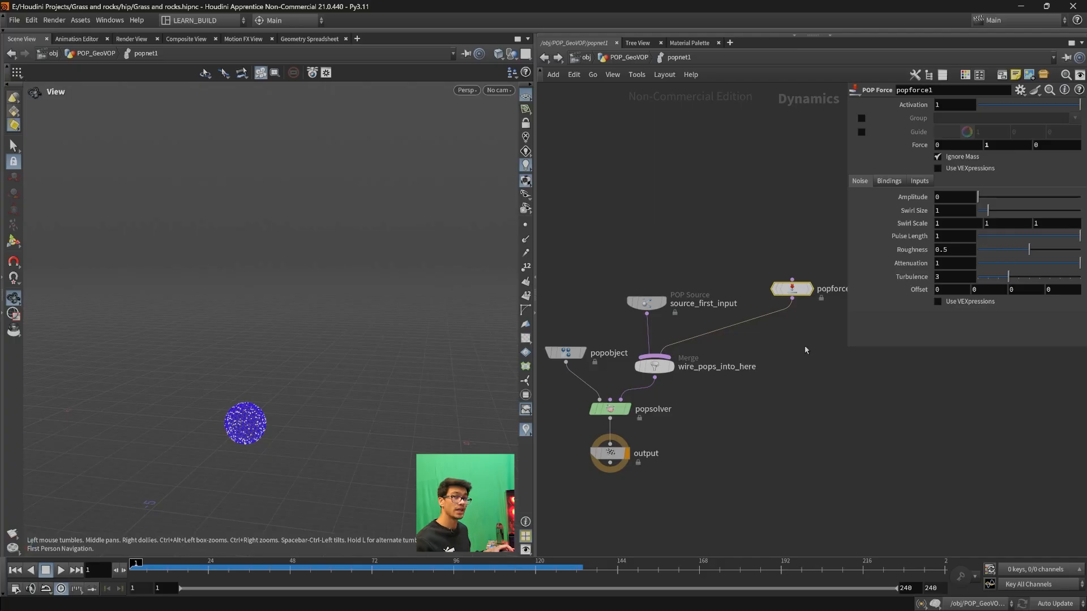
- Delete the POP Force node and align the POP Source directly above the wire_pops_into_here merge
left_click_drag(847, 277, 904, 286)
key("Delete")
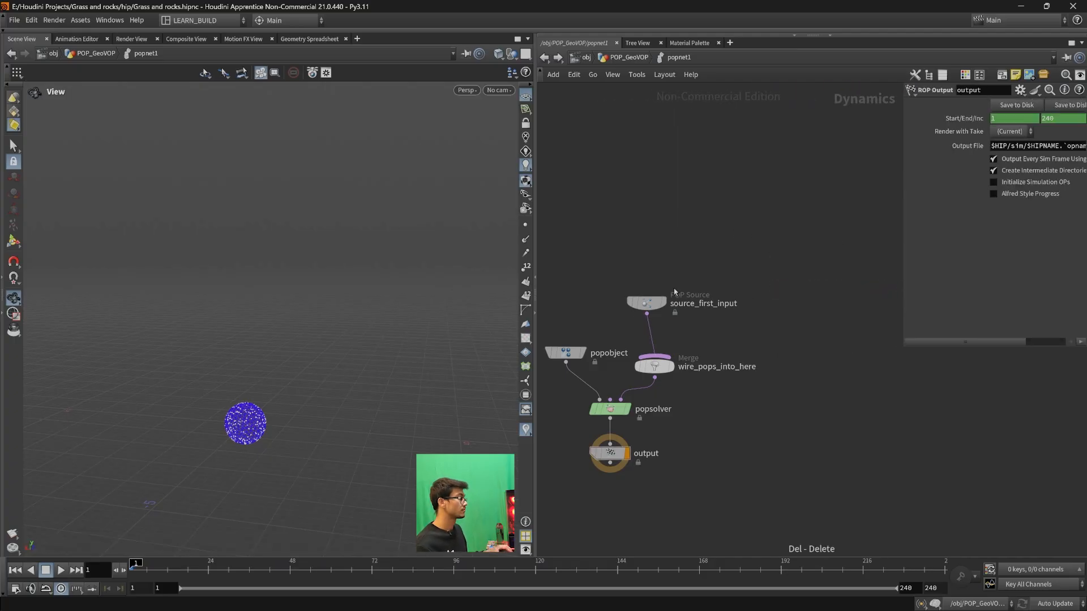
left_click_drag(651, 303, 659, 253)
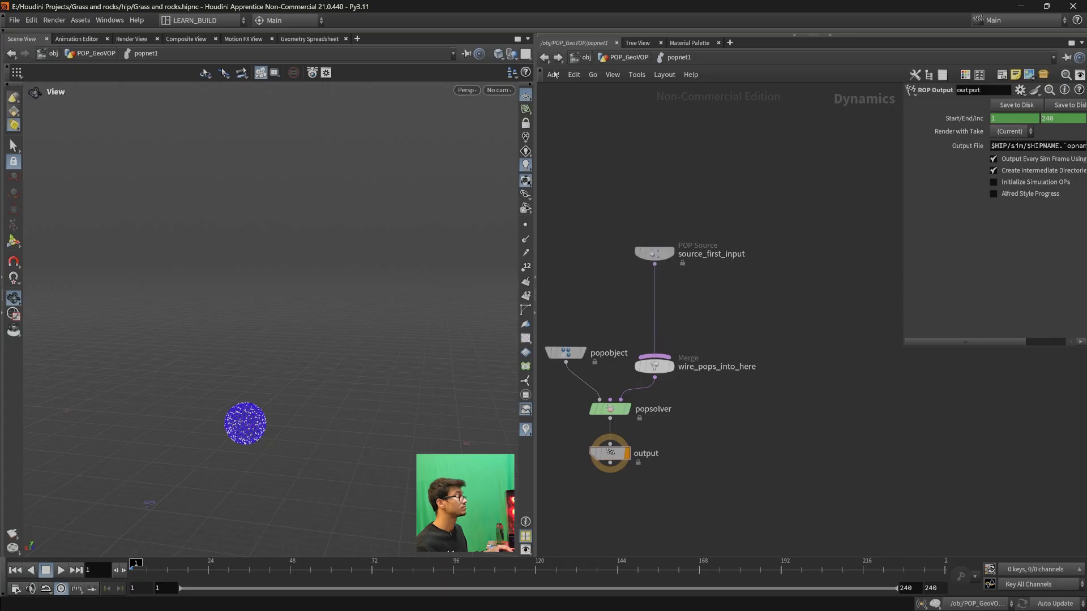
- Go up to the geometry network, open dopnet2 and add a POP Object node inside it
left_click(545, 57)
mouse_move(759, 314)
left_mouse_down()
mouse_move(774, 335)
mouse_move(770, 299)
left_mouse_up()
left_click_drag(829, 366, 719, 252)
double_click(774, 300)
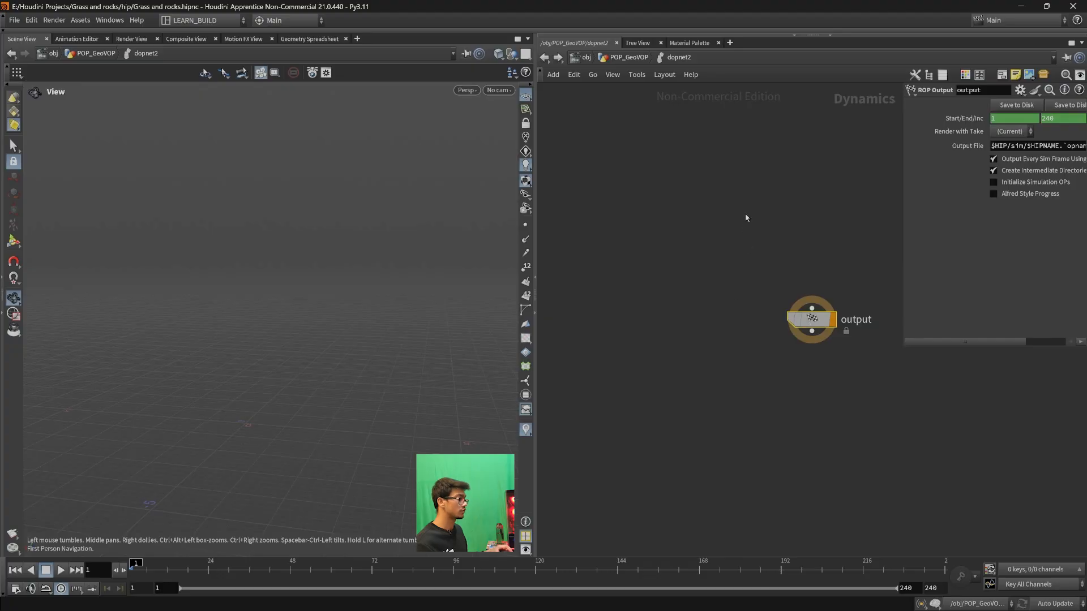
key("Tab")
type("popo")
key("Return")
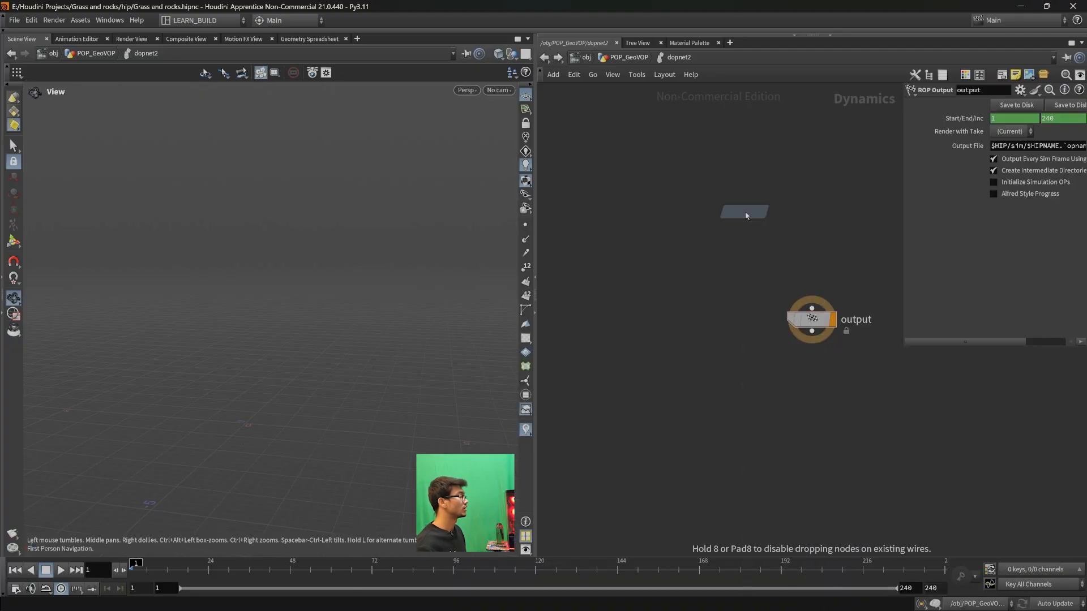
left_click(684, 249)
- Delete the dopnet2 network, then place popnet1 beneath sphere5 and reopen it
key("u")
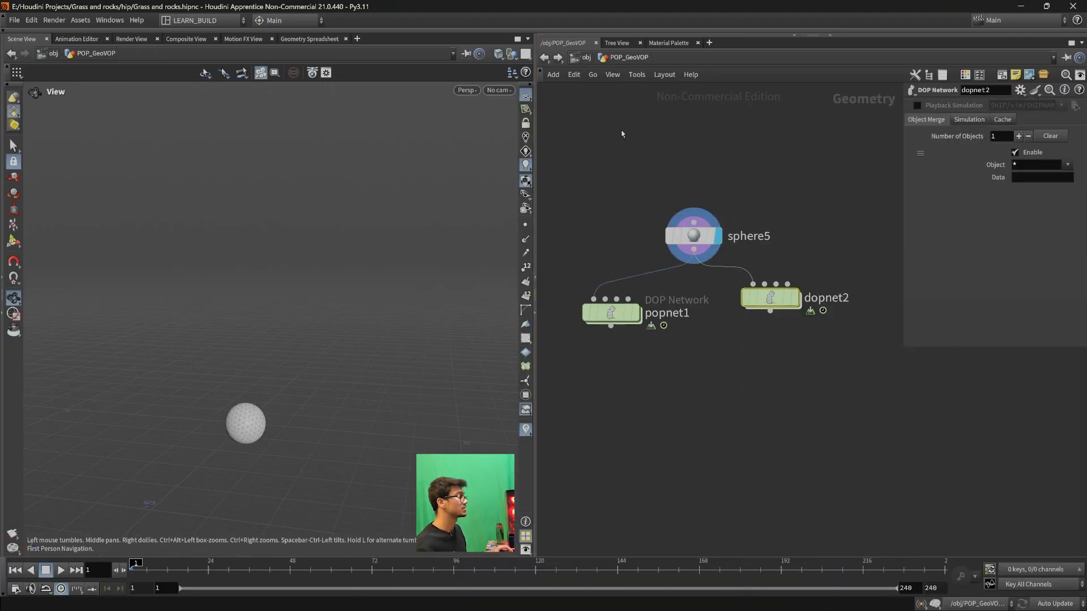
key("Delete")
left_click_drag(611, 313, 704, 322)
double_click(701, 321)
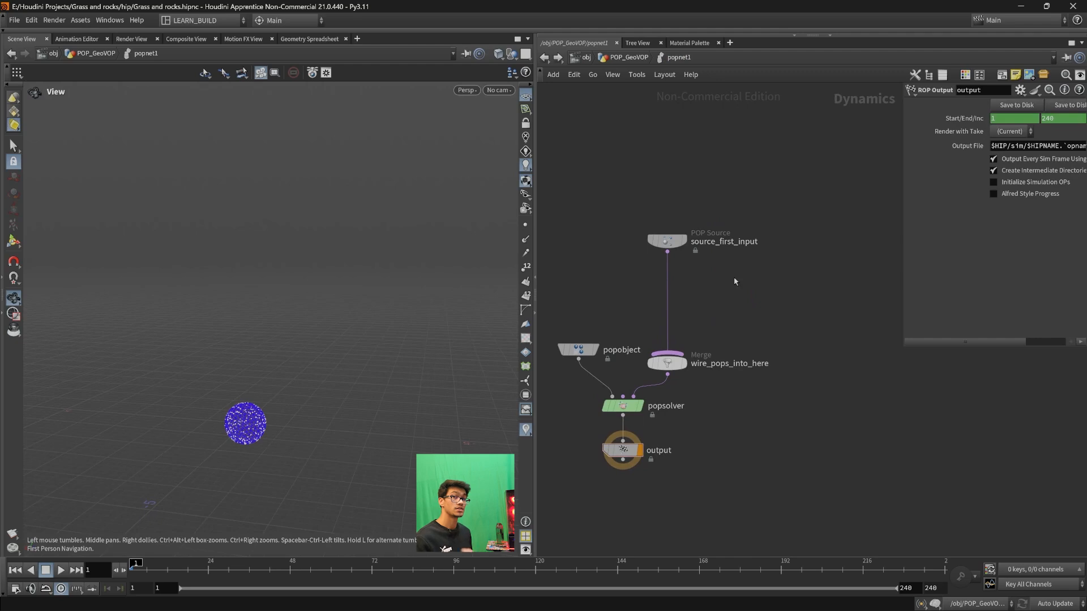
- Insert a Geometry VOP between the POP Source and the wire_pops_into_here merge, and space the nodes evenly
key("Tab")
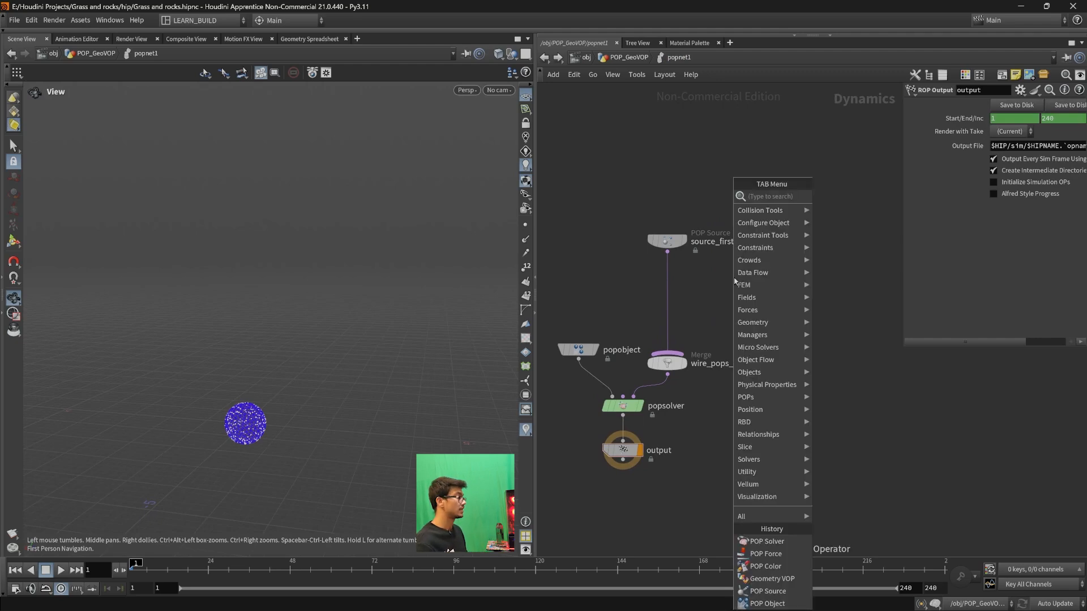
type("geovop")
key("Return")
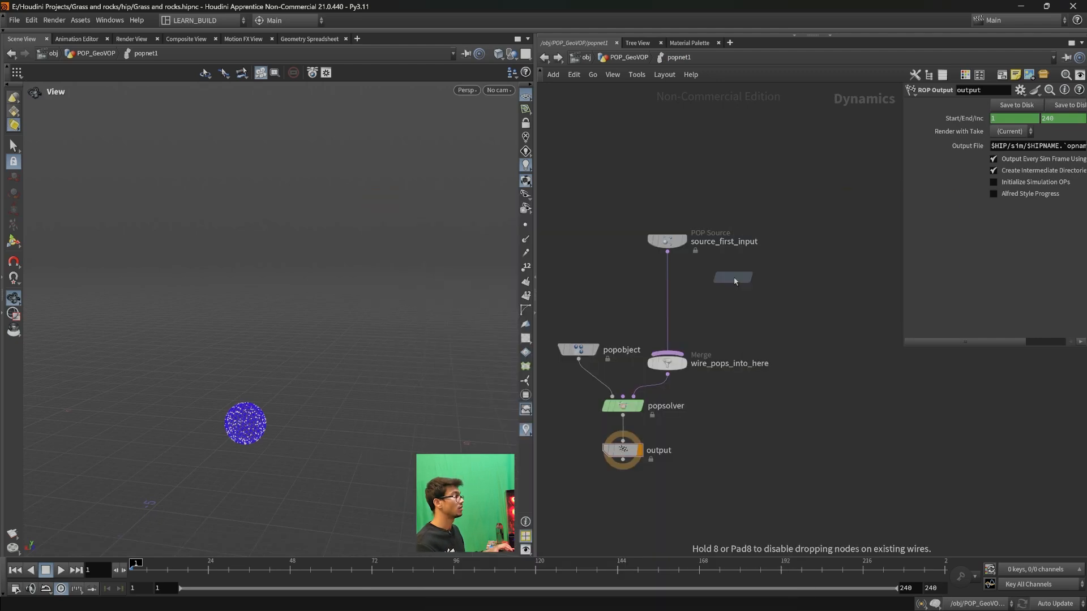
left_click(669, 283)
left_click_drag(675, 286, 673, 313)
left_click_drag(673, 246, 673, 266)
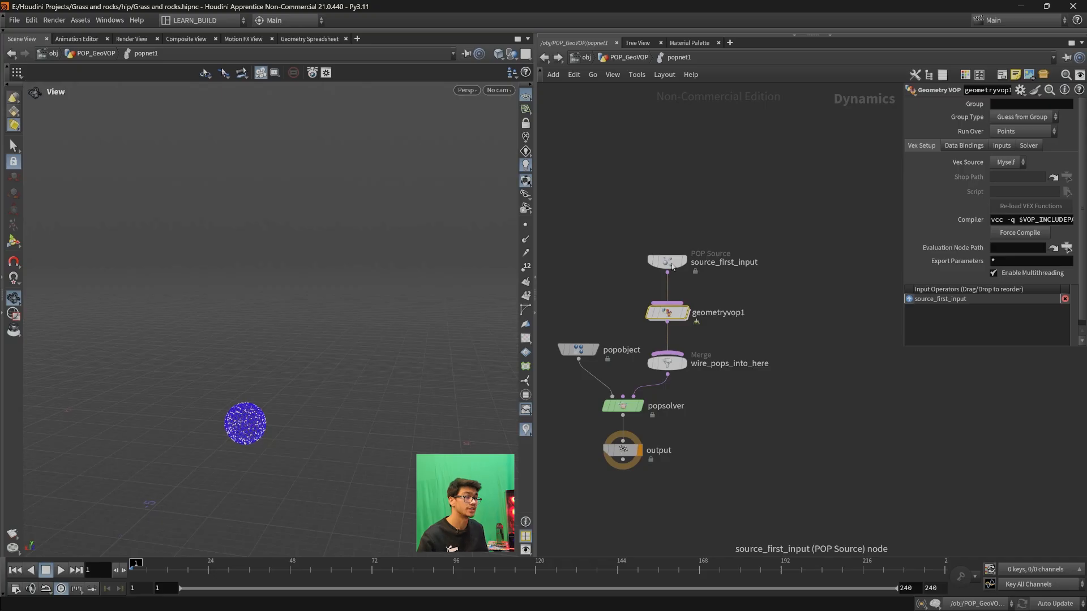
left_click_drag(667, 320, 667, 319)
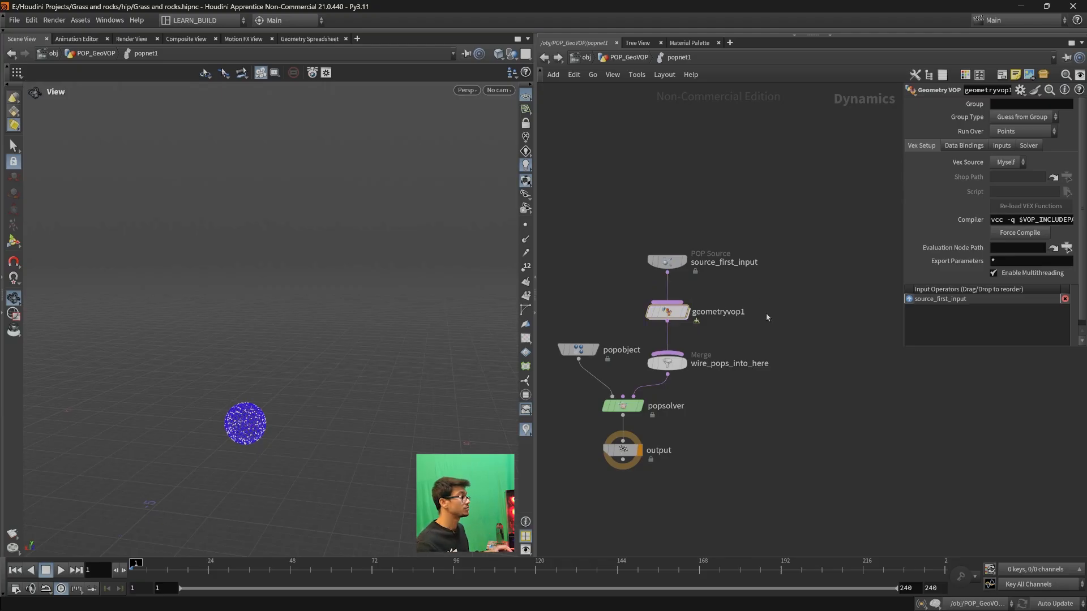
left_click_drag(881, 105, 901, 110)
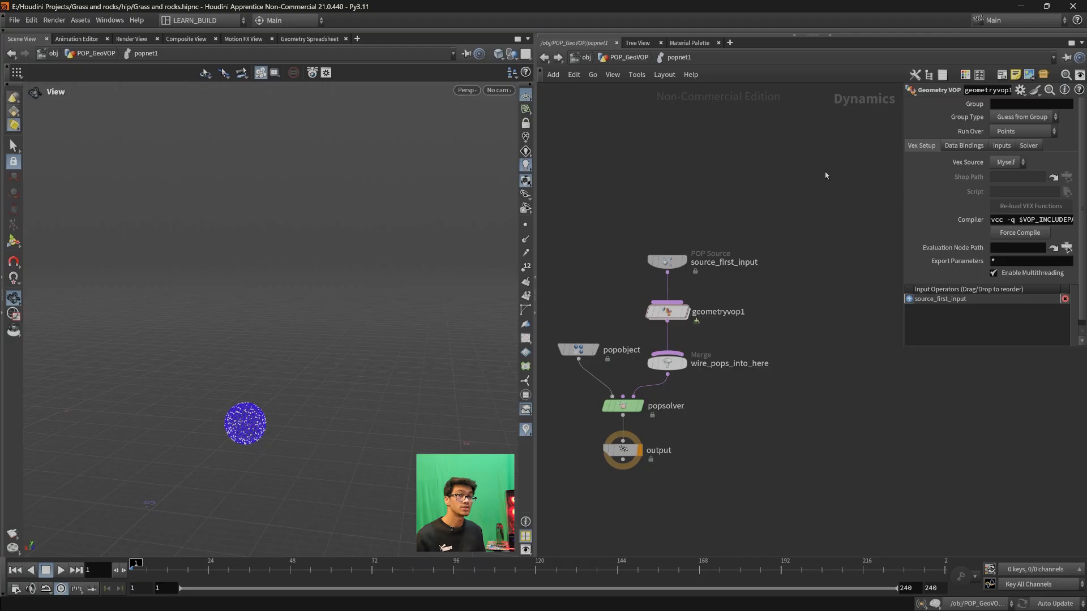
scroll(824, 322, "up", 3)
middle_click_drag(758, 329, 816, 325)
left_click_drag(814, 338, 600, 267)
left_click_drag(573, 172, 803, 261)
mouse_move(814, 342)
left_mouse_down()
mouse_move(588, 265)
mouse_move(679, 316)
mouse_move(798, 339)
left_mouse_up()
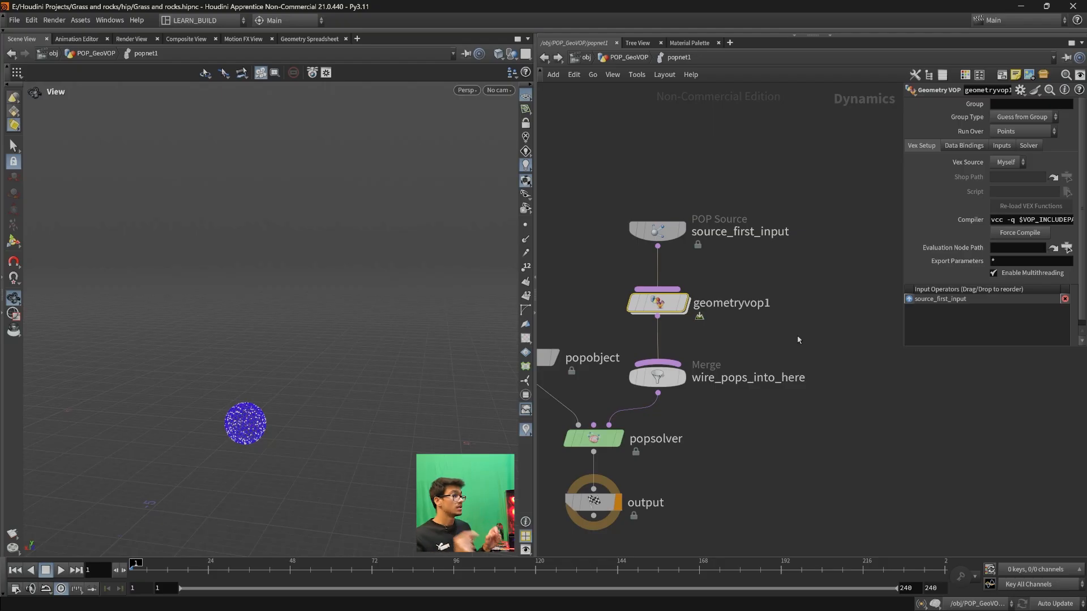
left_click_drag(798, 337, 597, 271)
left_click(796, 290)
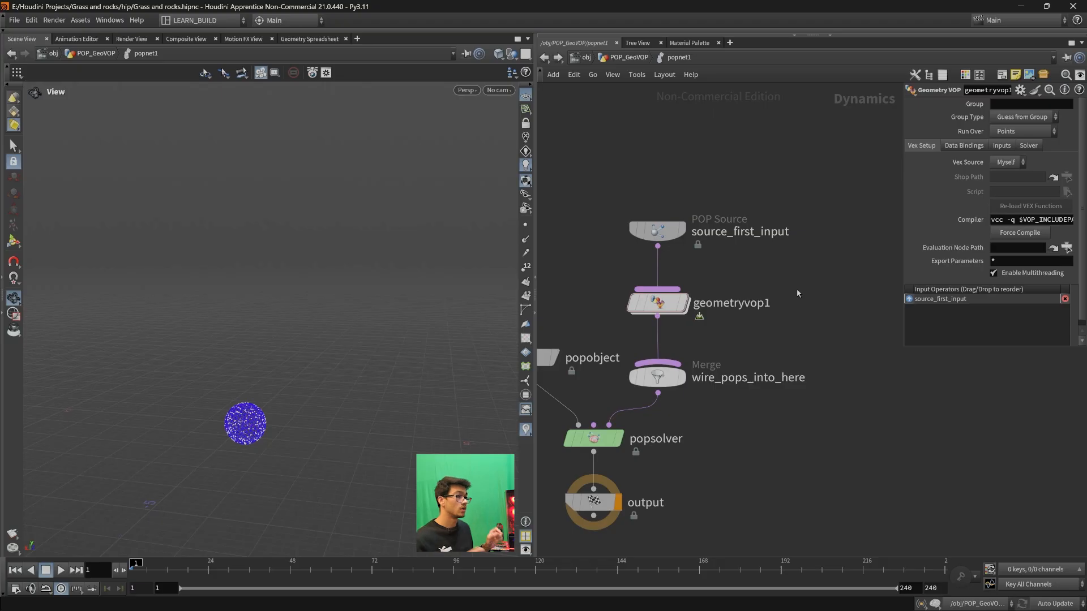
mouse_move(134, 569)
left_mouse_down()
mouse_move(211, 569)
mouse_move(120, 570)
left_mouse_up()
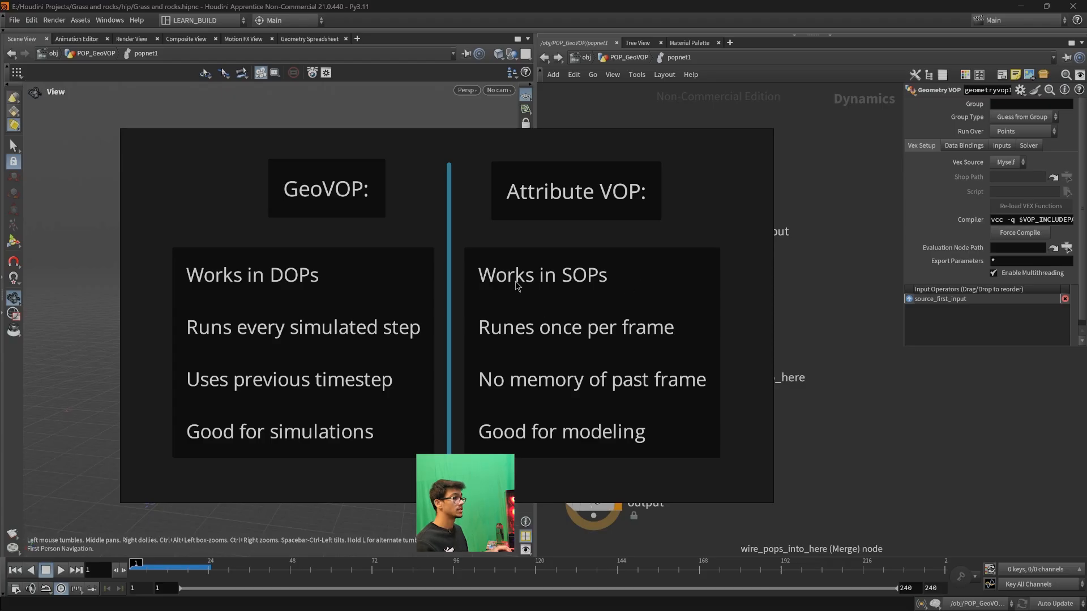
scroll(659, 418, "down", 3)
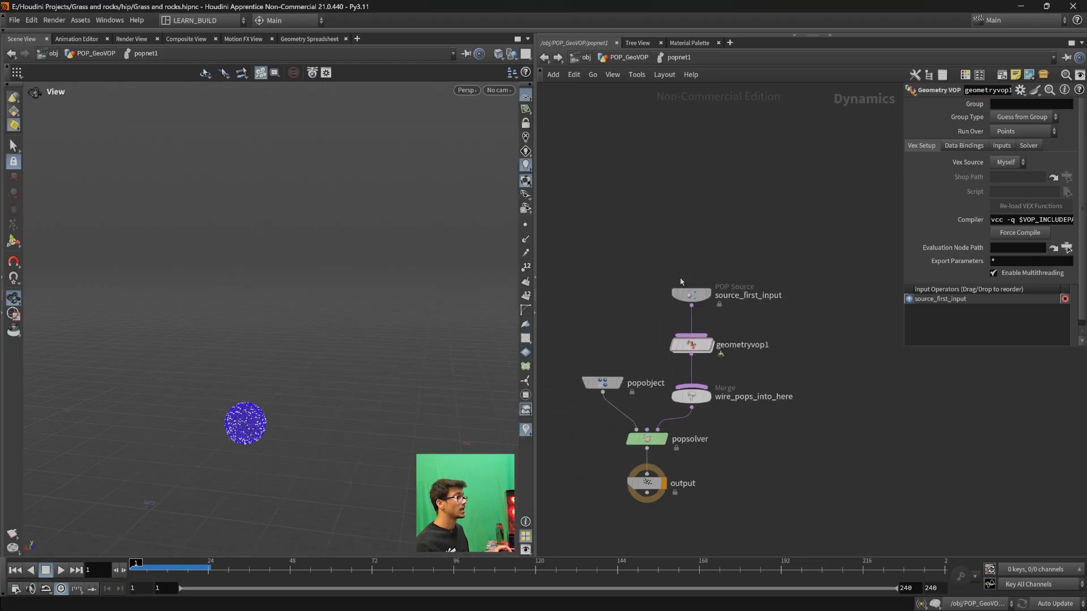
left_click(545, 57)
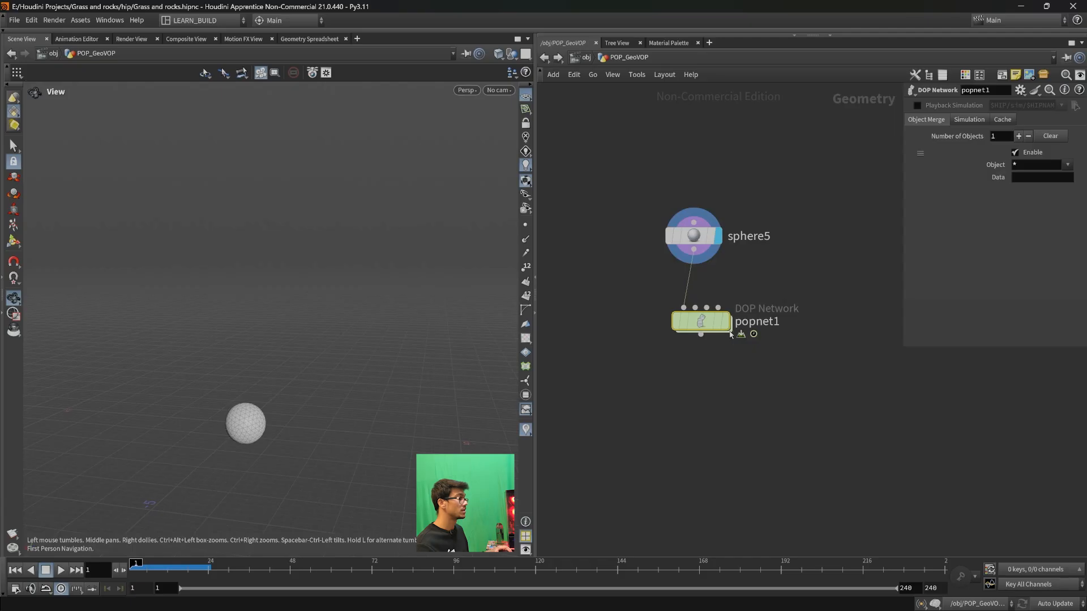
double_click(708, 323)
mouse_move(783, 357)
left_mouse_down()
mouse_move(645, 330)
mouse_move(793, 357)
mouse_move(797, 371)
left_mouse_up()
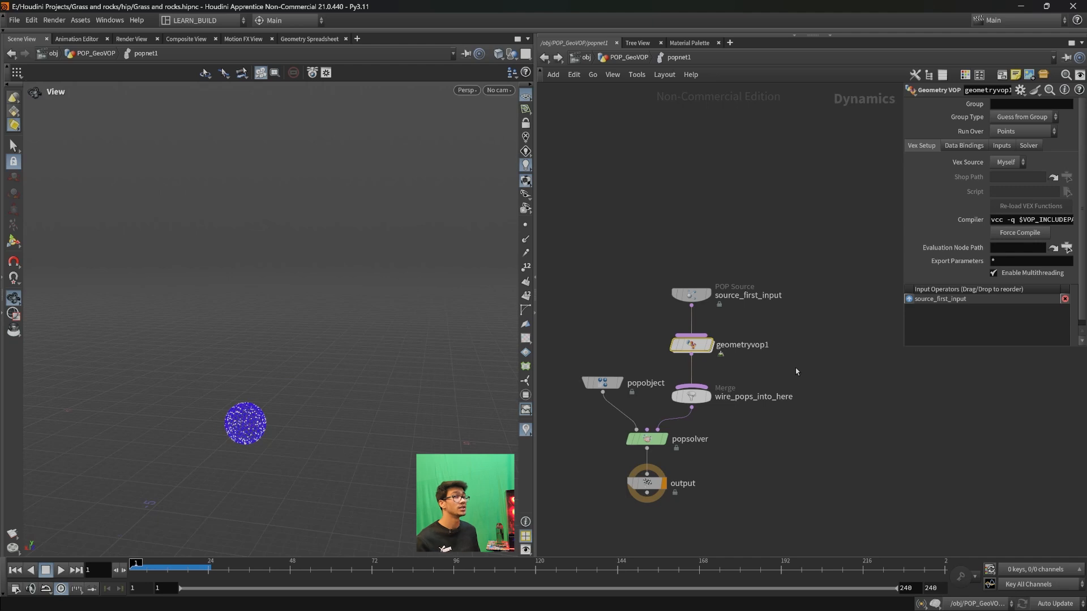
scroll(796, 371, "up", 3)
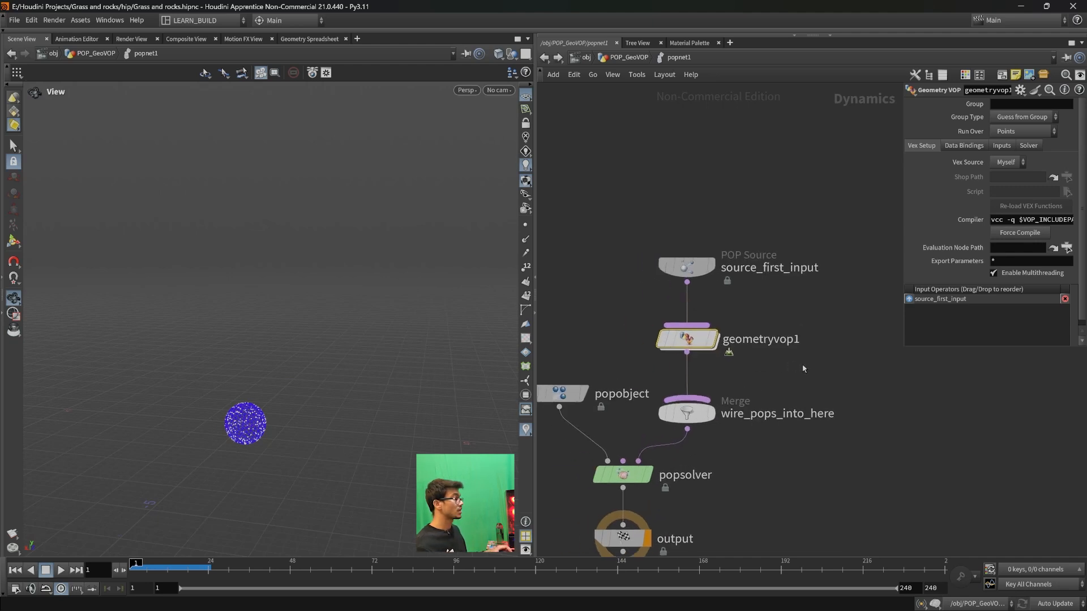
- Open the geometryvop1 VEX network and bring its global and output nodes into view
scroll(726, 361, "up", 2)
double_click(701, 351)
middle_click_drag(893, 437, 809, 466)
scroll(809, 466, "down", 1)
left_click_drag(833, 282, 857, 342)
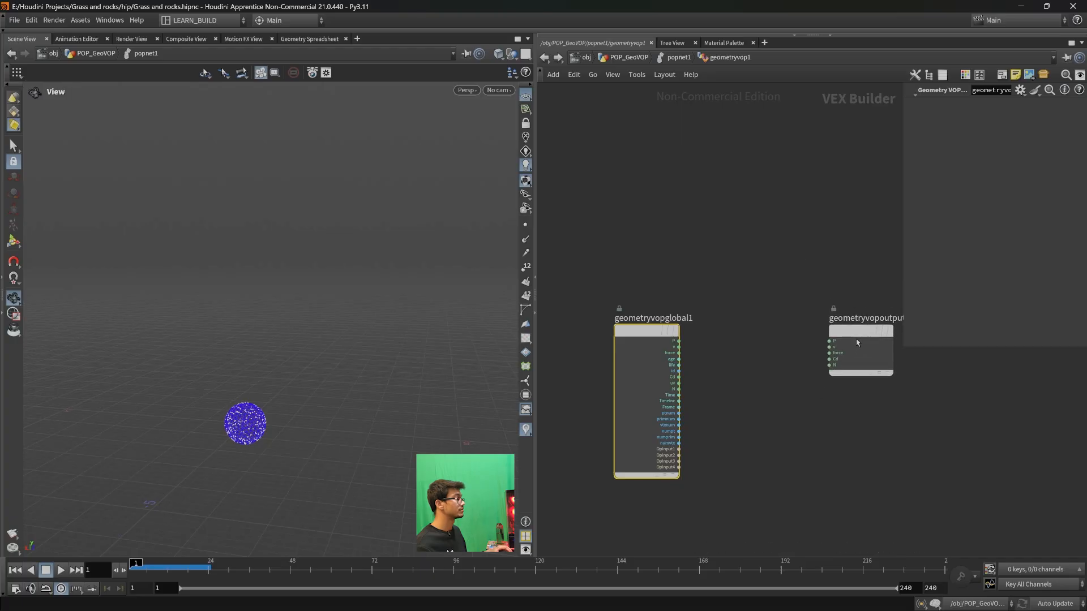
left_click_drag(572, 264, 592, 281)
left_click_drag(809, 265, 931, 433)
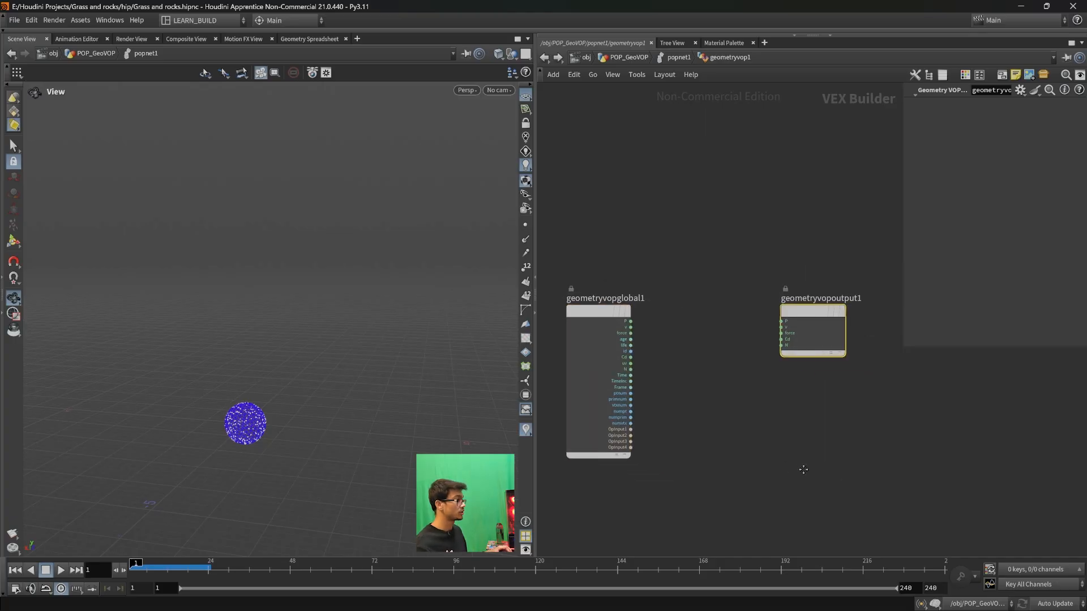
middle_click_drag(764, 444, 790, 457)
scroll(771, 435, "up", 3)
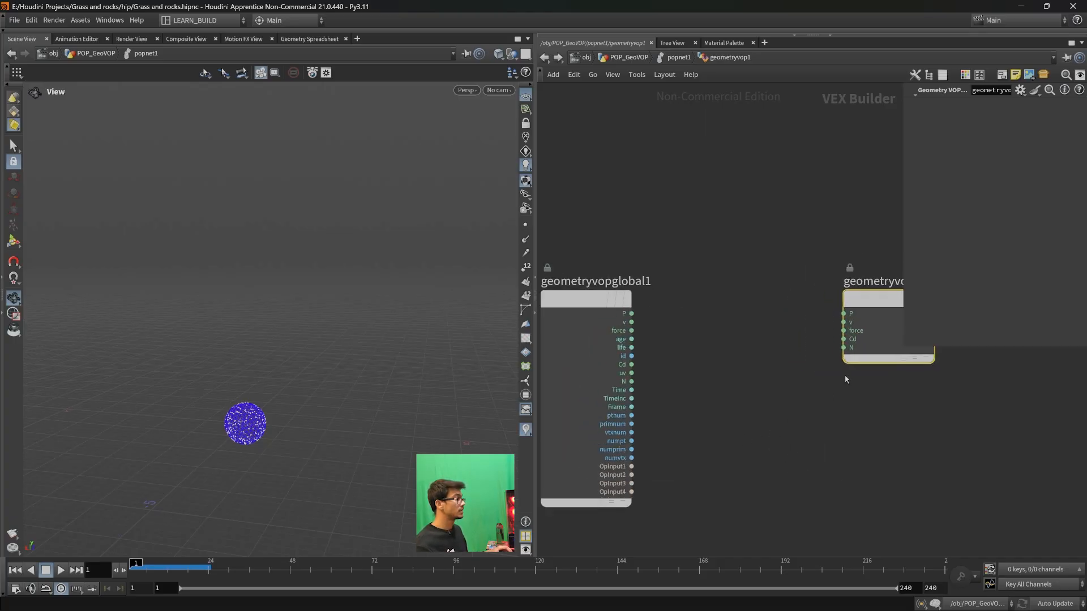
- Create a constant for the v input of geometryvopoutput1 and place it higher in the network
right_click(843, 322)
left_click(871, 352)
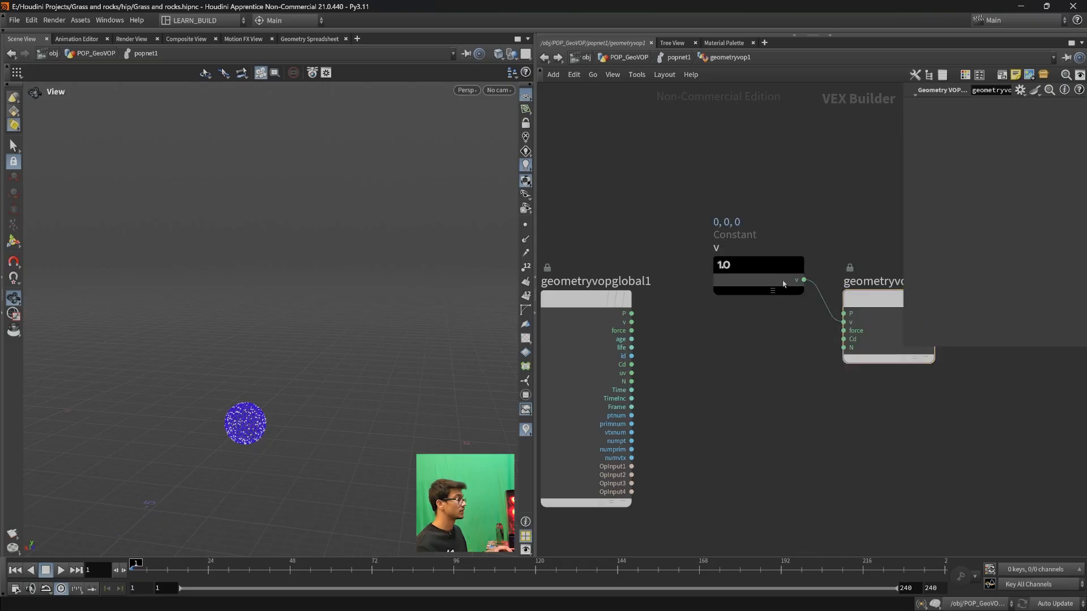
left_click_drag(758, 275, 758, 217)
- Try a separate float Constant on the output's v input, and restore the original v constant's connection
key("Tab")
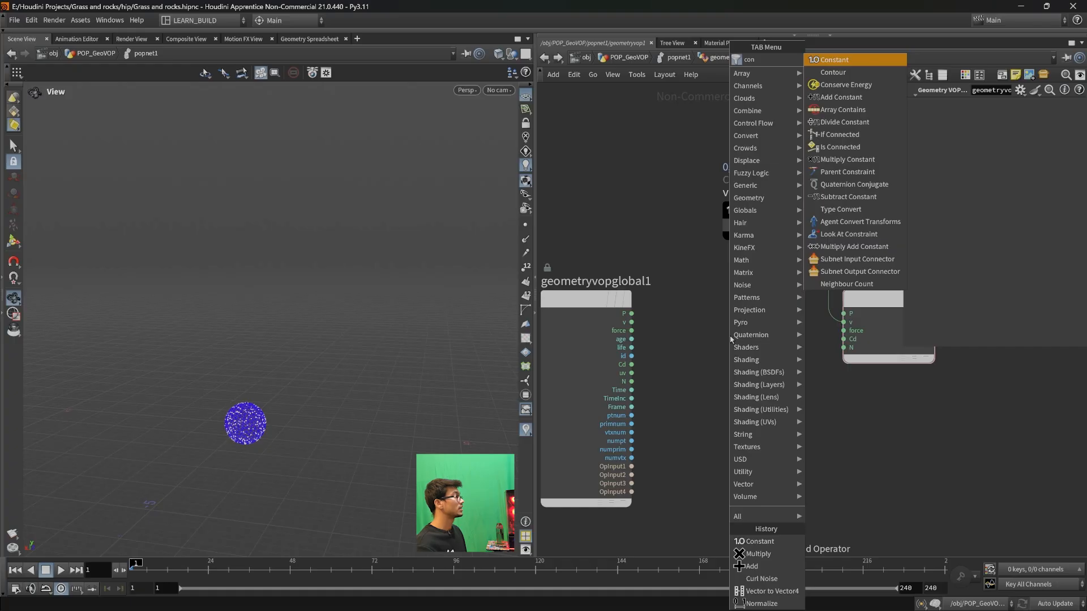
left_click(729, 372)
left_click_drag(773, 386, 842, 323)
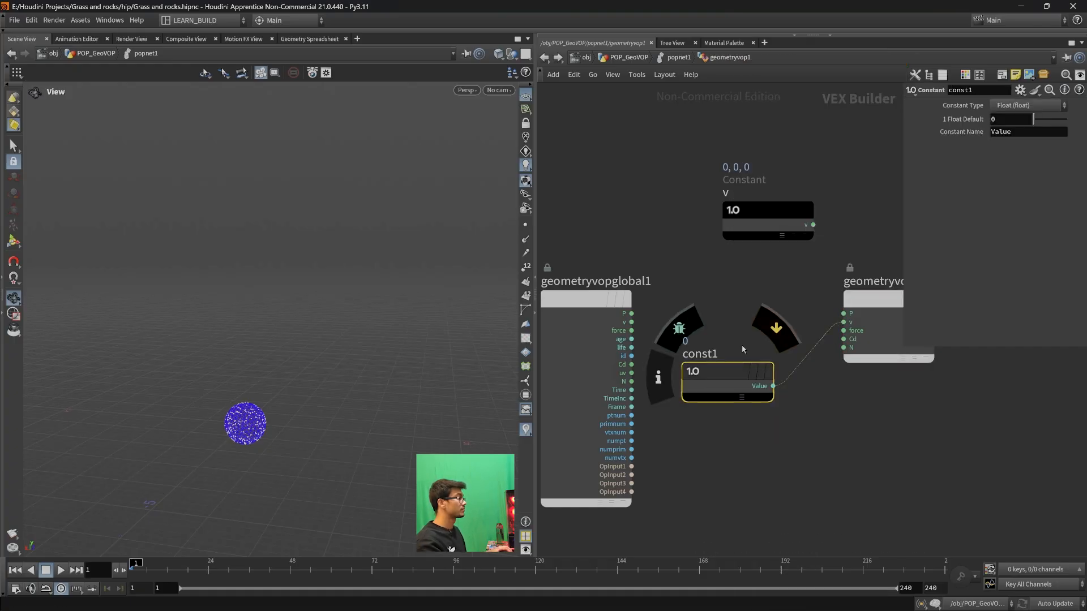
key("Delete")
left_click_drag(768, 231, 843, 322)
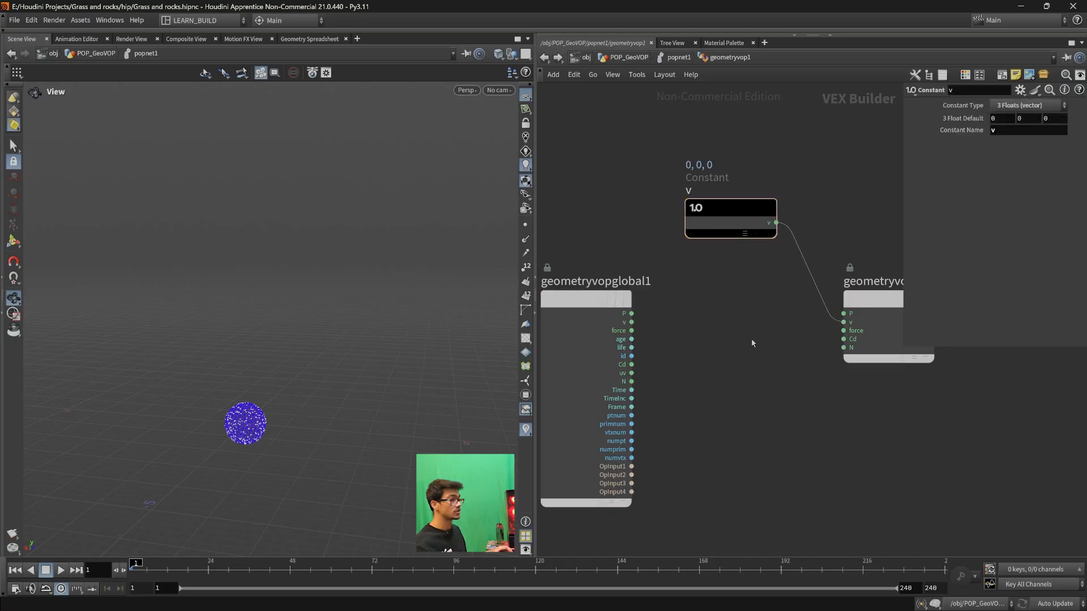
- Set the Y component of the v constant to 1
left_click(736, 231)
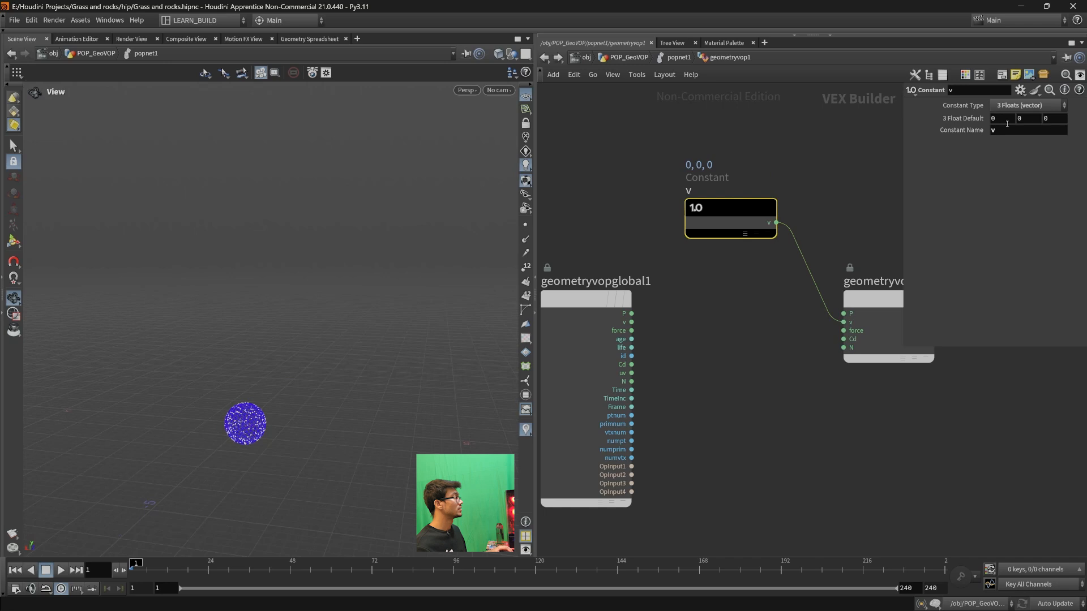
left_click_drag(903, 210, 885, 210)
middle_click_drag(816, 361, 790, 366)
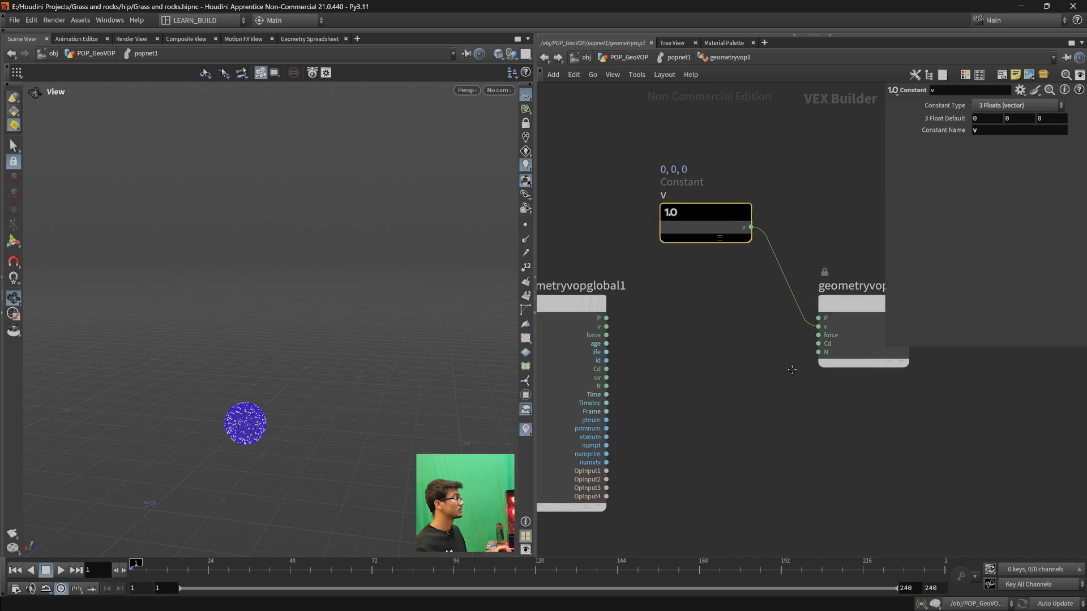
scroll(787, 361, "down", 2)
middle_click_drag(822, 451, 792, 396)
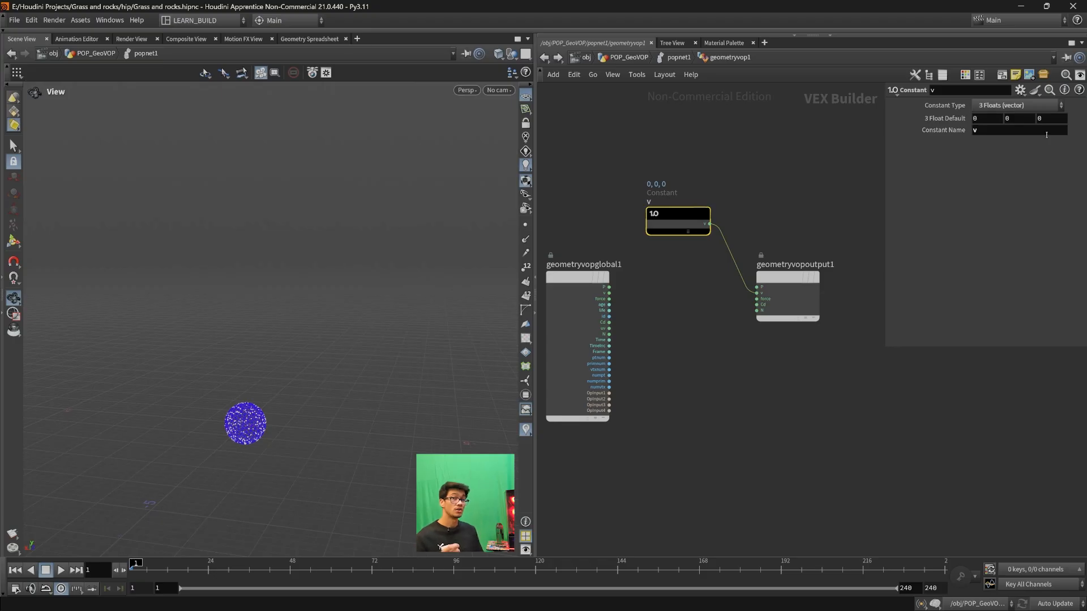
left_click(1022, 120)
type("1")
key("Return")
- Play the simulation from frame 1 to examine how the constant velocity moves the particles, and stop at frame 30
middle_click_drag(317, 396, 332, 324)
left_click(61, 570)
left_click(16, 570)
left_click(60, 570)
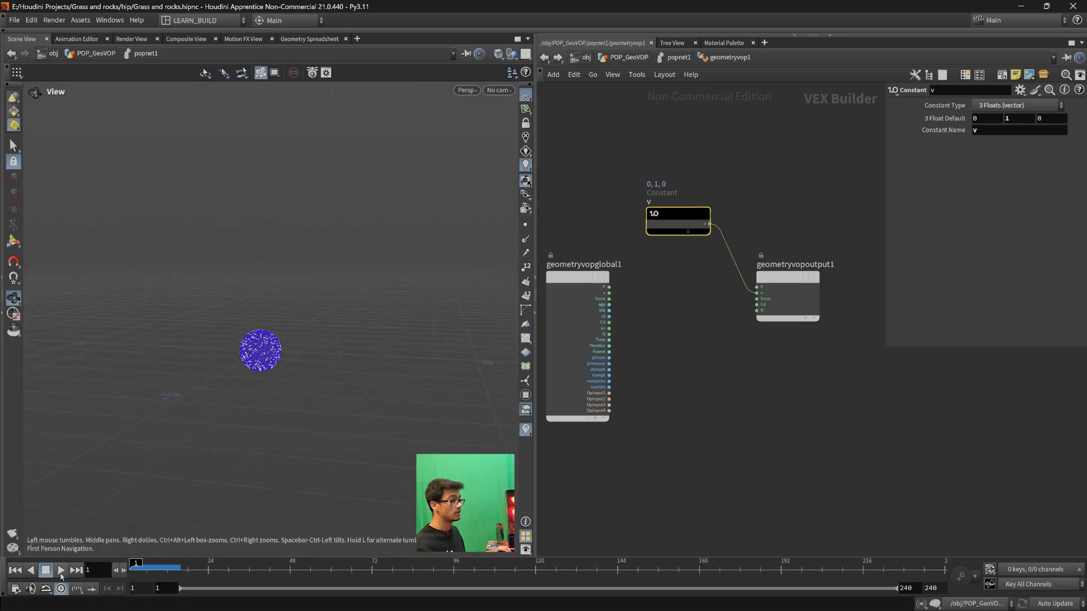
left_click_drag(308, 422, 289, 416)
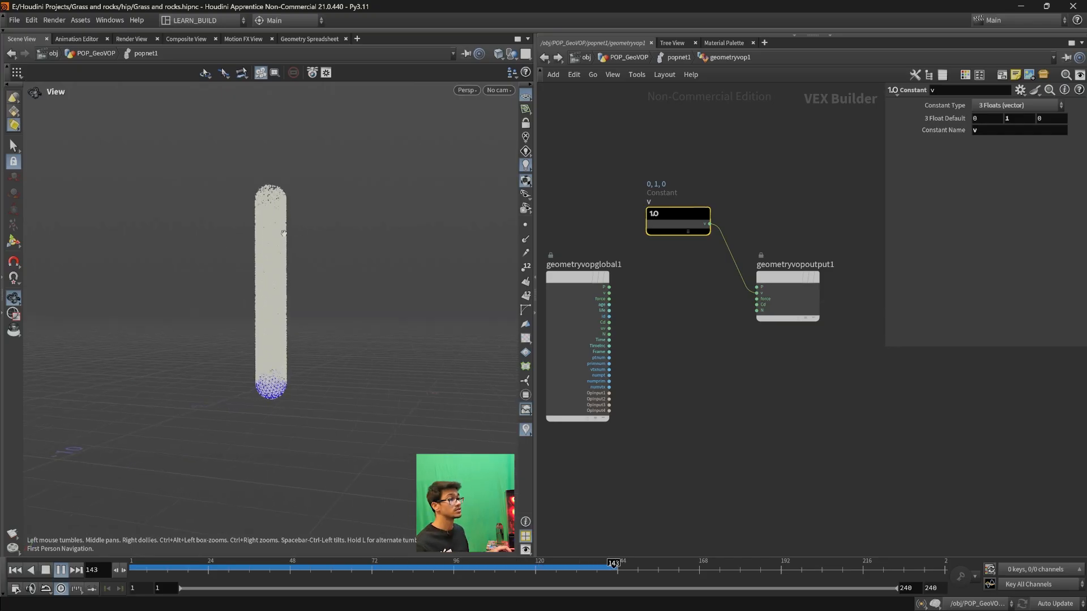
middle_click_drag(287, 270, 296, 349)
left_click_drag(296, 349, 281, 393)
left_click(15, 570)
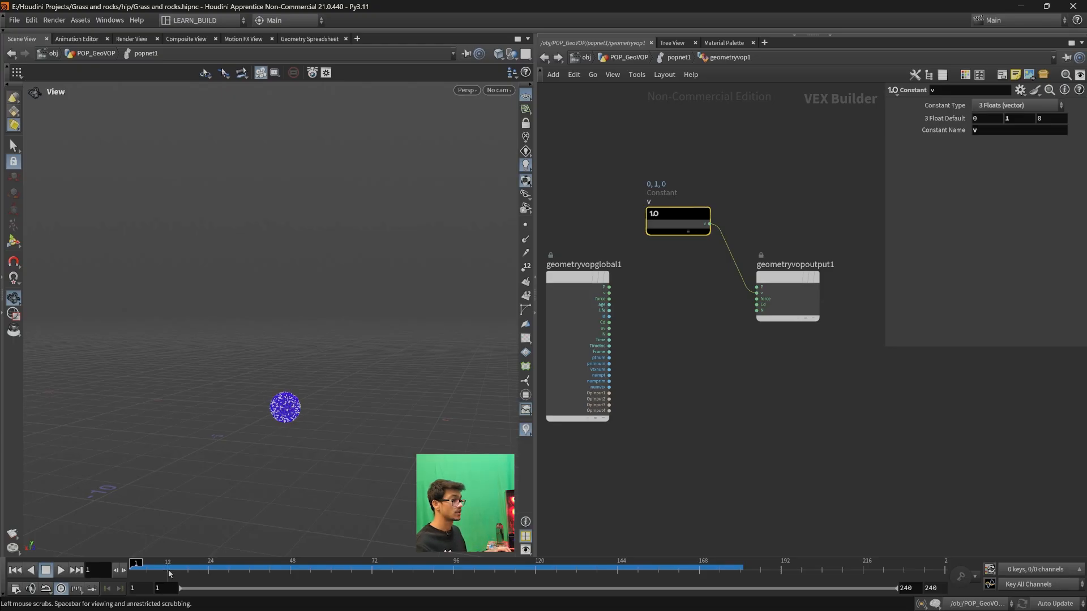
left_click(61, 570)
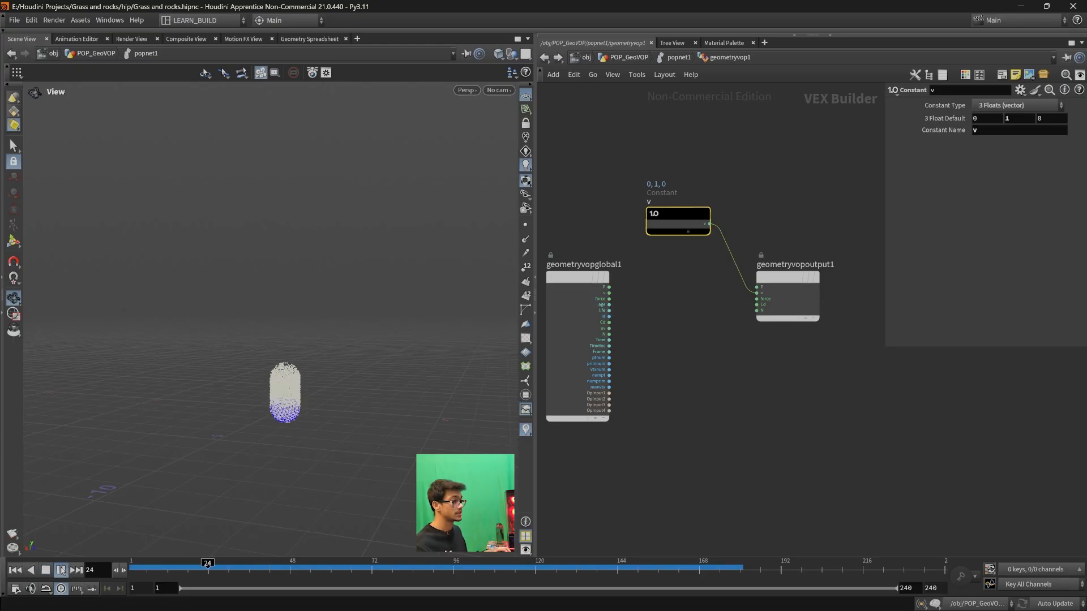
left_click_drag(279, 366, 334, 405)
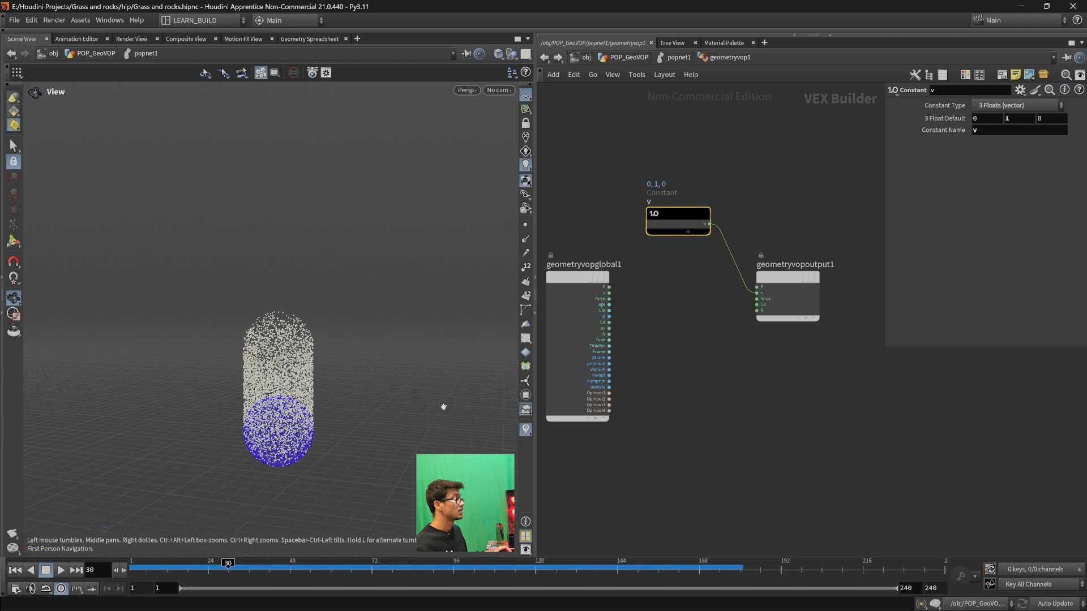
- Spread the v constant and geometryvopglobal1 apart, and place an Add node between geometryvopglobal1 and geometryvopoutput1
middle_click_drag(706, 379, 755, 389)
mouse_move(730, 232)
left_mouse_down()
mouse_move(709, 210)
mouse_move(734, 216)
left_mouse_up()
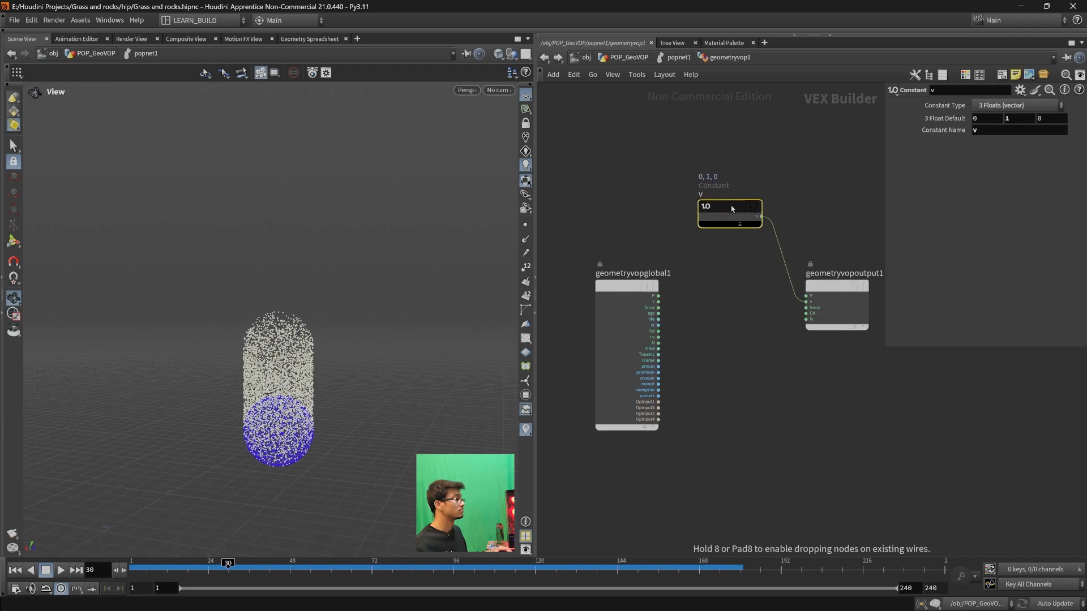
left_click_drag(626, 301, 572, 301)
key("Tab")
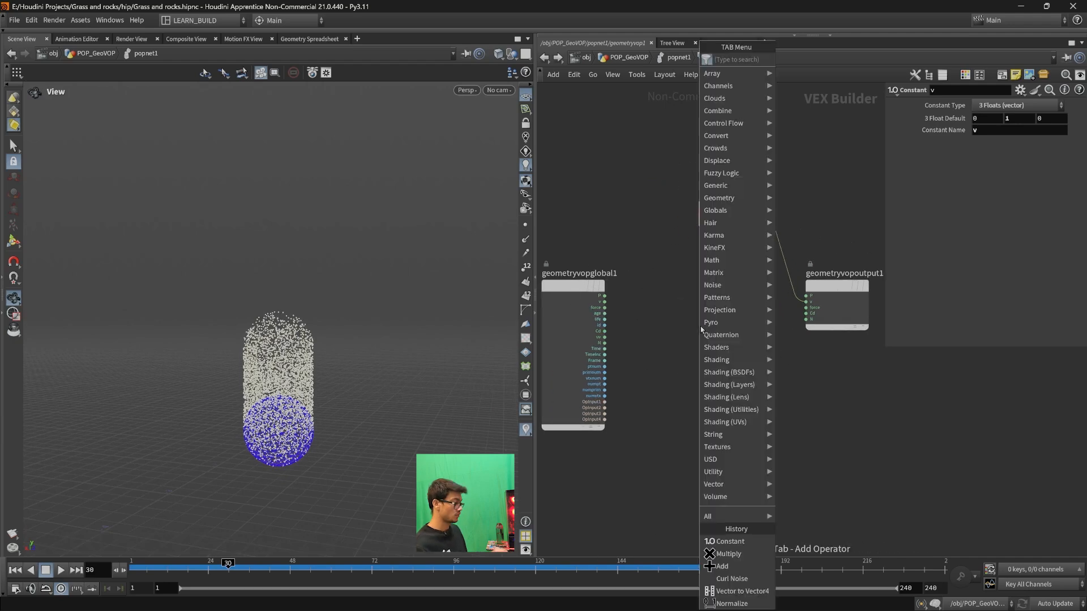
type("add")
key("Return")
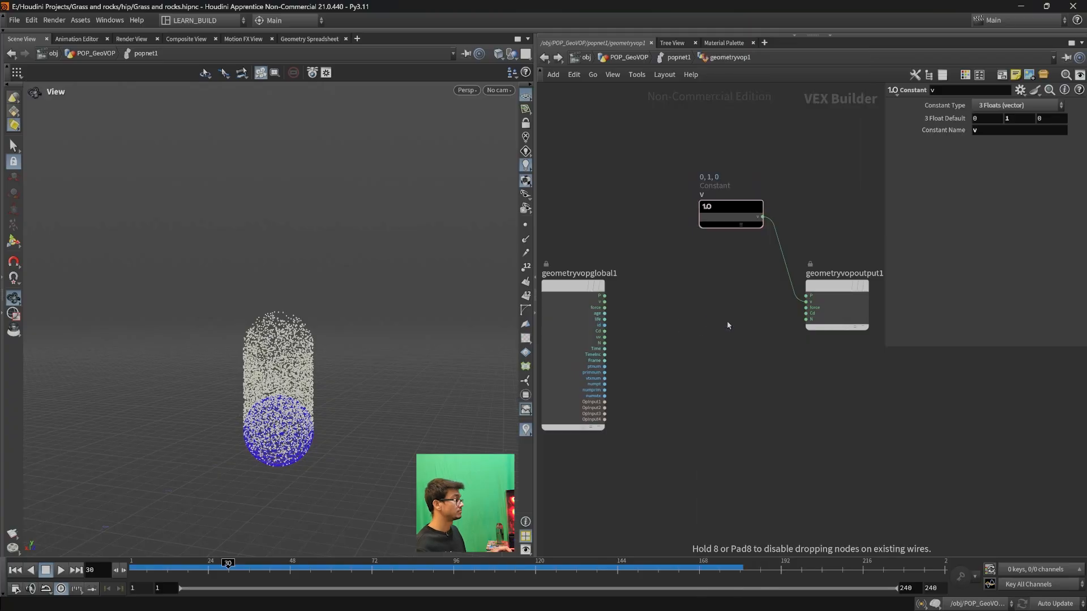
left_click(700, 326)
key("Tab")
type("noise")
key("Return")
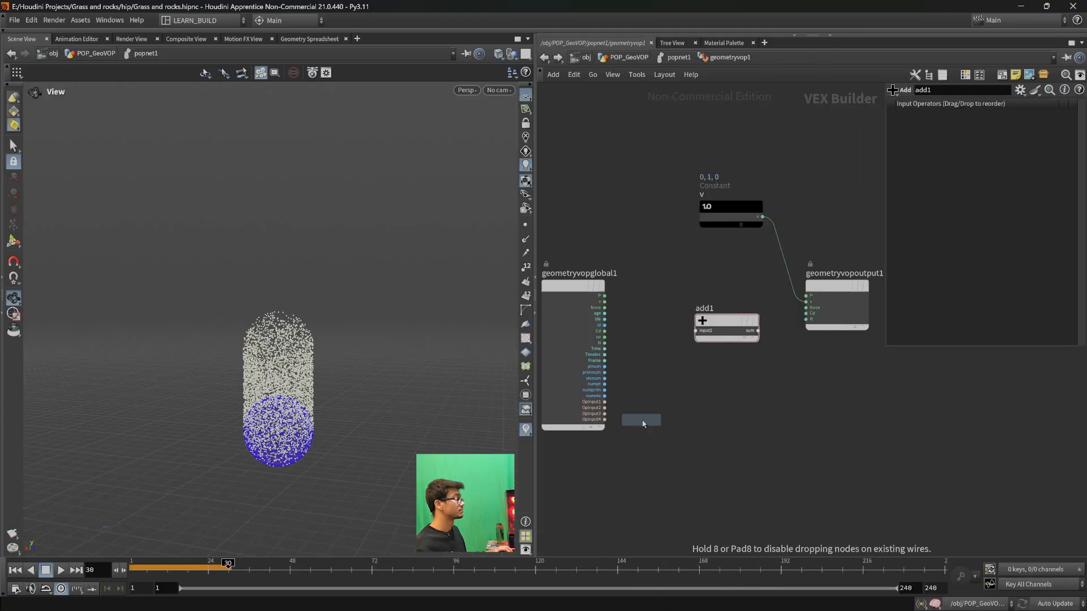
left_click(702, 454)
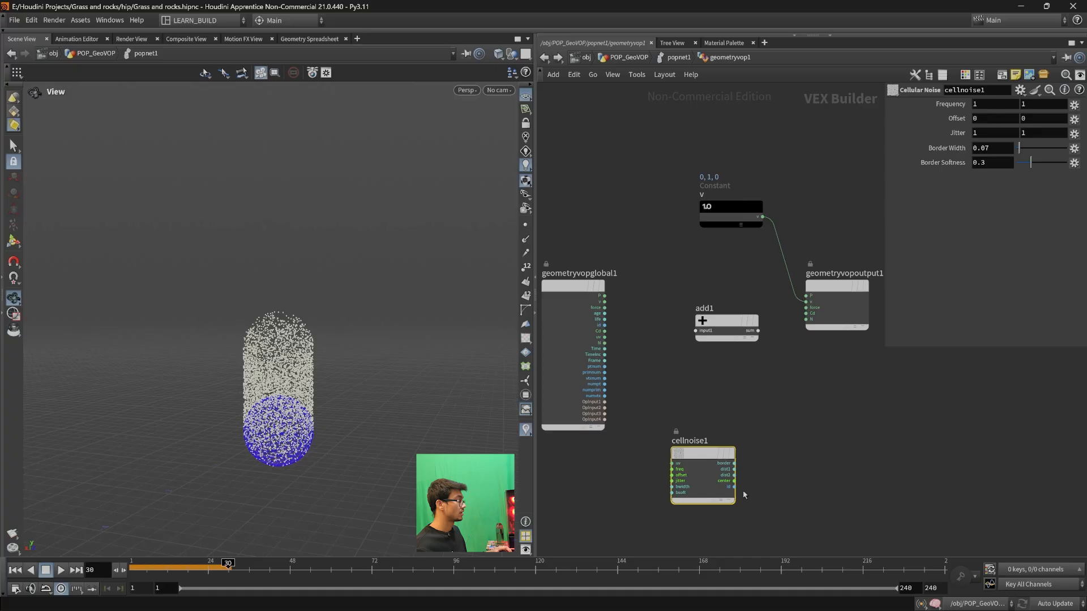
key("Delete")
- Create a Curl Noise node below add1
key("Tab")
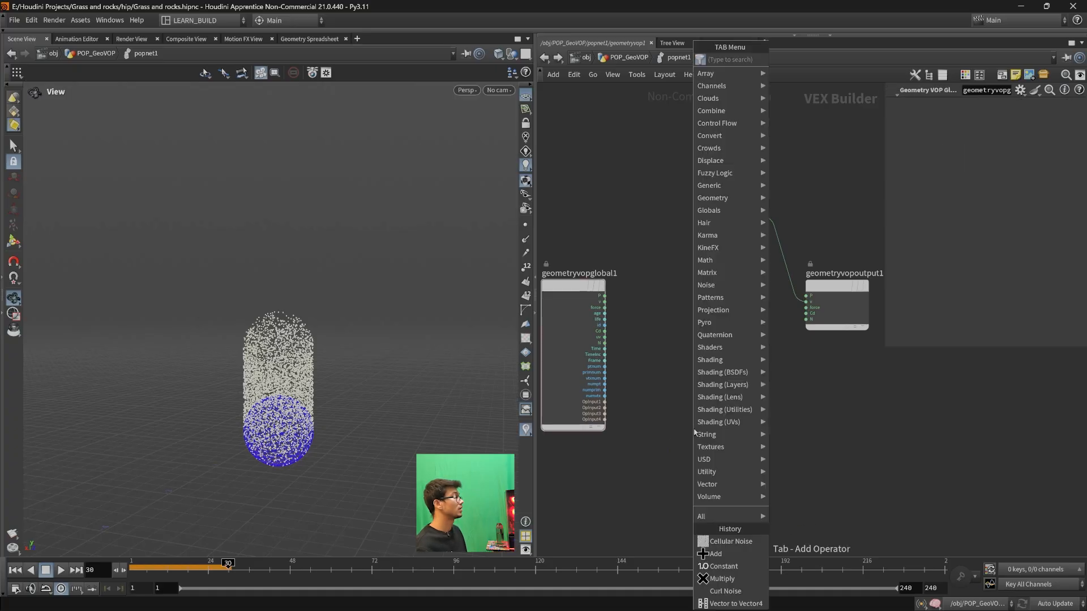
type("curl")
key("Return")
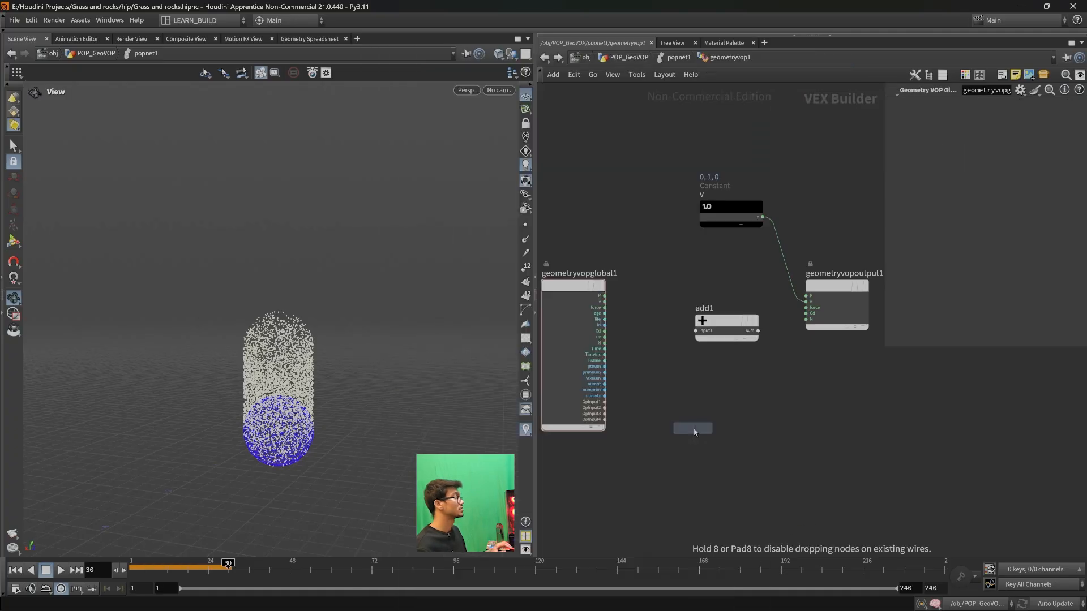
left_click(695, 433)
- Wire the curl noise and the v constant through add1 into the v output, with P driving the noise's pos input
left_click_drag(723, 438, 696, 330)
left_click_drag(736, 220, 684, 347)
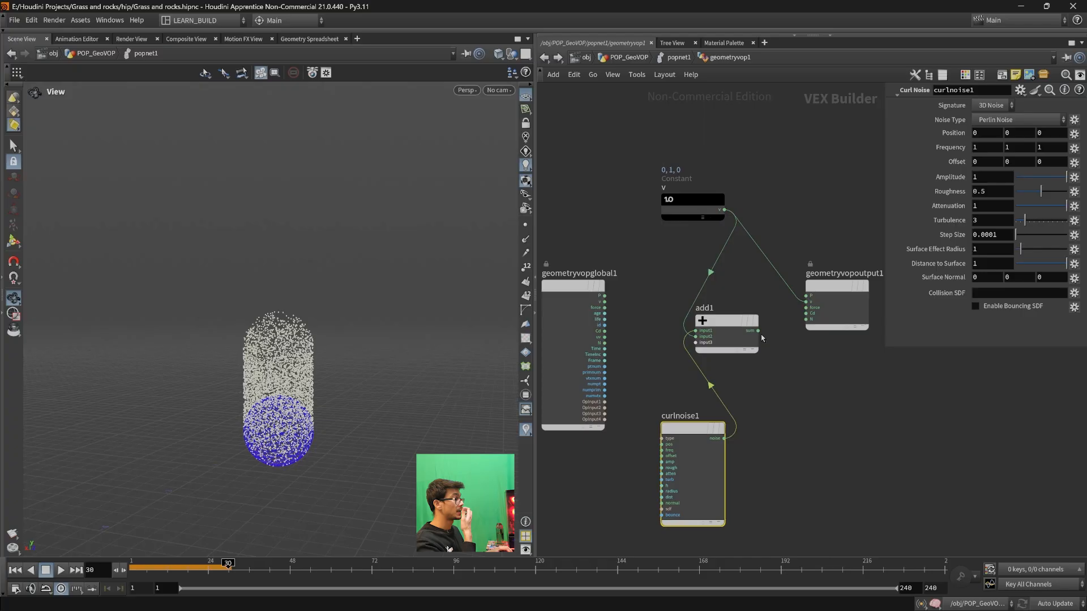
left_click_drag(757, 330, 804, 302)
left_click_drag(662, 444, 605, 296)
- Play the simulation from frame 1 to examine the curl noise motion of the particles, and stop at frame 52
left_click(132, 570)
left_click(60, 571)
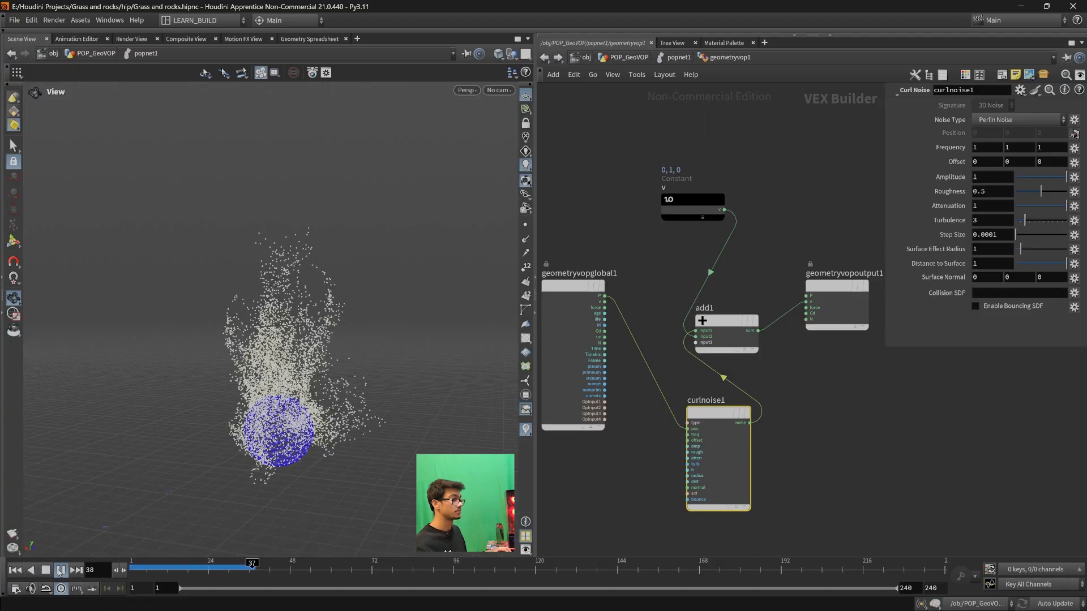
left_click(59, 573)
scroll(339, 485, "down", 2)
left_click_drag(339, 484, 332, 462)
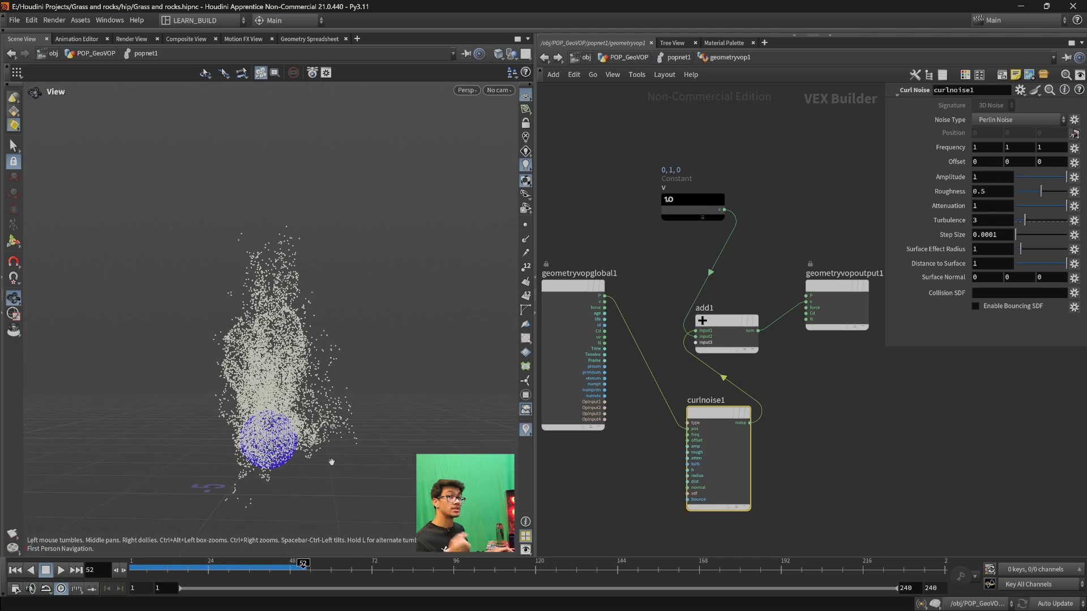
- Examine where geometryvop1 sits in popnet1 and how the nodes inside it feed the v output
left_click(543, 57)
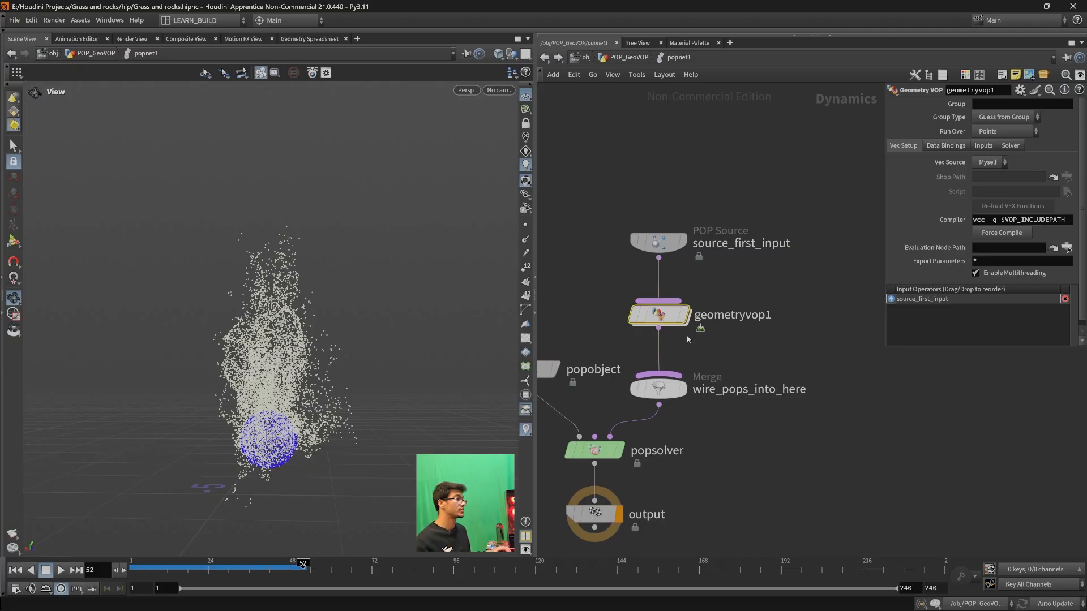
double_click(661, 316)
scroll(841, 476, "down", 3)
mouse_move(829, 464)
middle_mouse_down()
mouse_move(842, 477)
mouse_move(821, 433)
mouse_move(846, 452)
middle_mouse_up()
scroll(820, 433, "up", 4)
scroll(846, 452, "down", 2)
left_click_drag(771, 357, 764, 322)
scroll(829, 323, "up", 2)
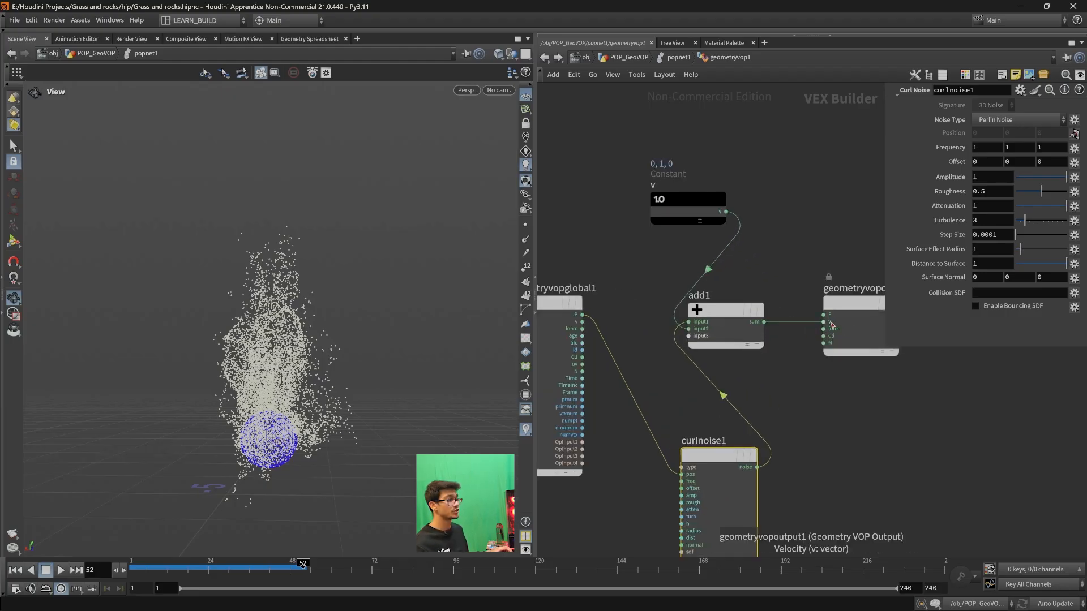
scroll(824, 396, "down", 1)
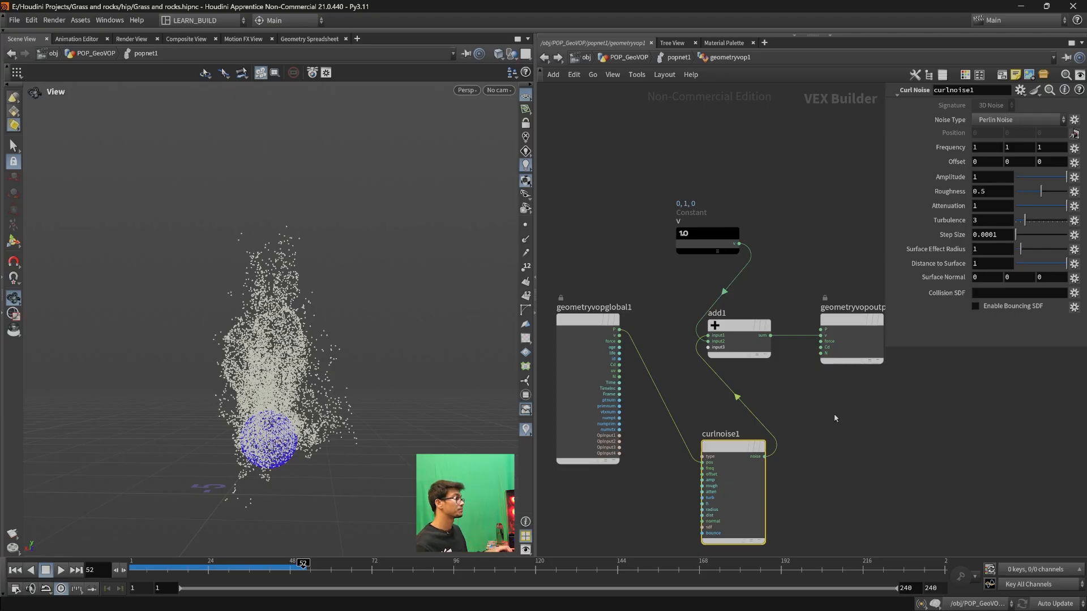
scroll(834, 418, "down", 2)
scroll(803, 366, "up", 3)
left_click_drag(794, 334, 828, 394)
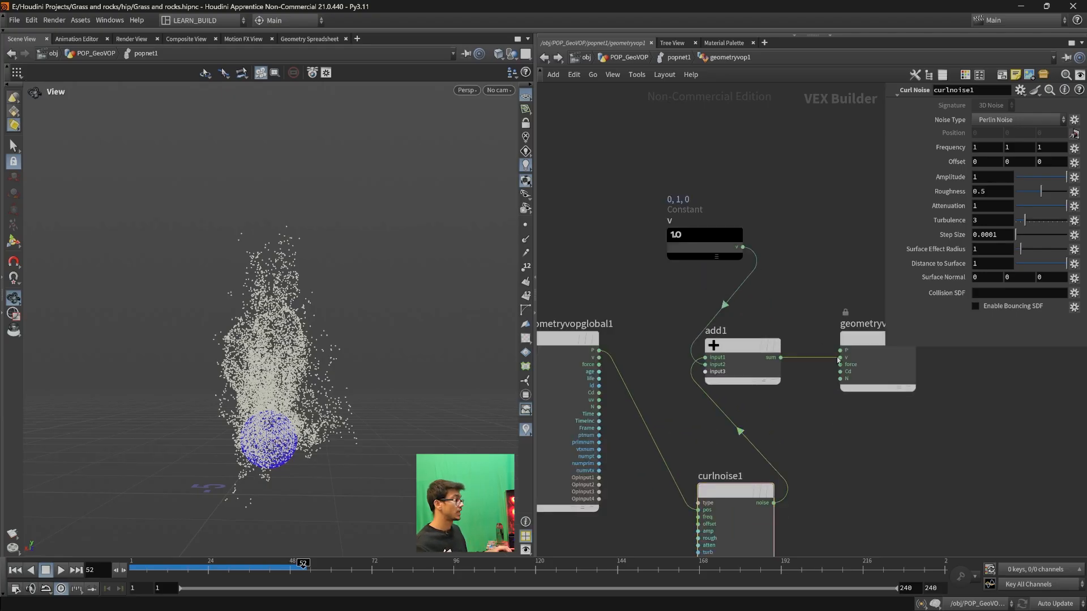
- Delete the v constant, add1 and curlnoise1 from geometryvop1, and return to frame 1
scroll(844, 484, "down", 2)
left_click_drag(840, 532, 738, 311)
left_click_drag(738, 244, 810, 512)
key("Delete")
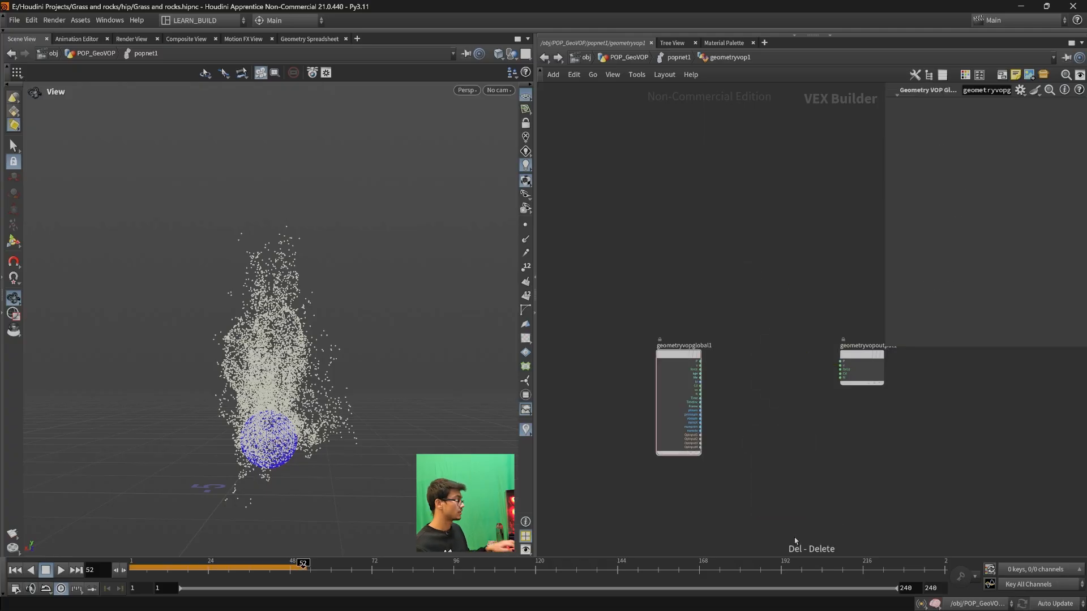
key("ctrl+Up")
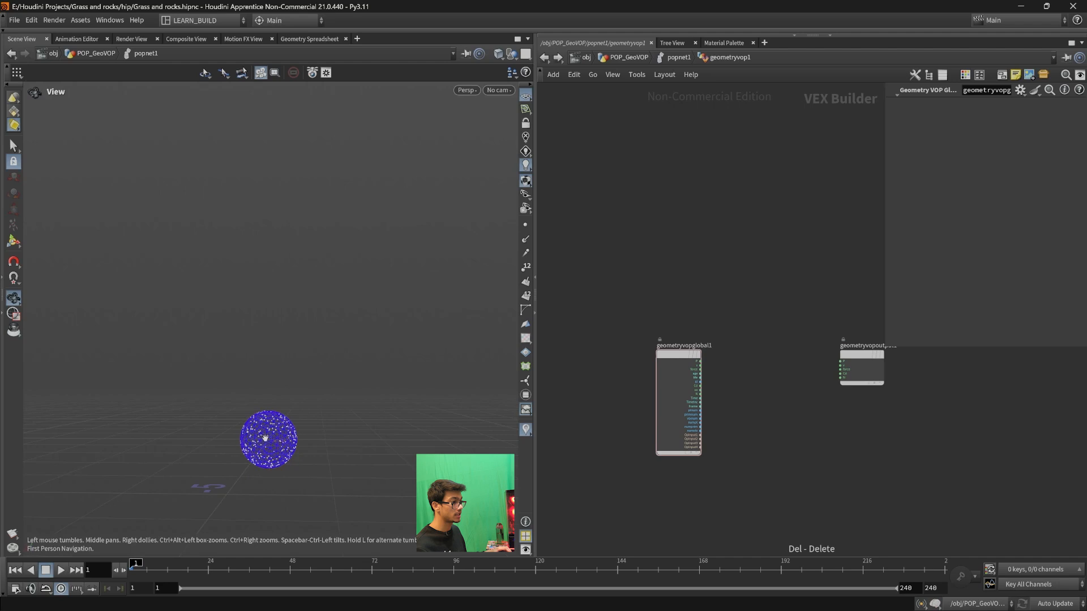
- Examine the birth settings of source_first_input in popnet1, including its life expectancy
scroll(272, 460, "up", 3)
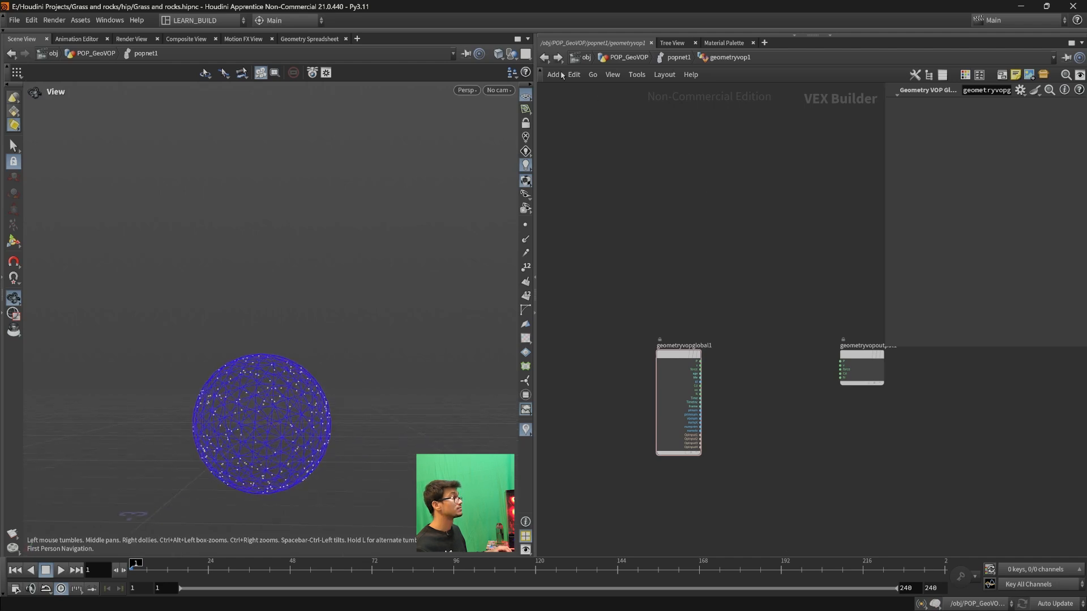
left_click(544, 57)
left_click(658, 242)
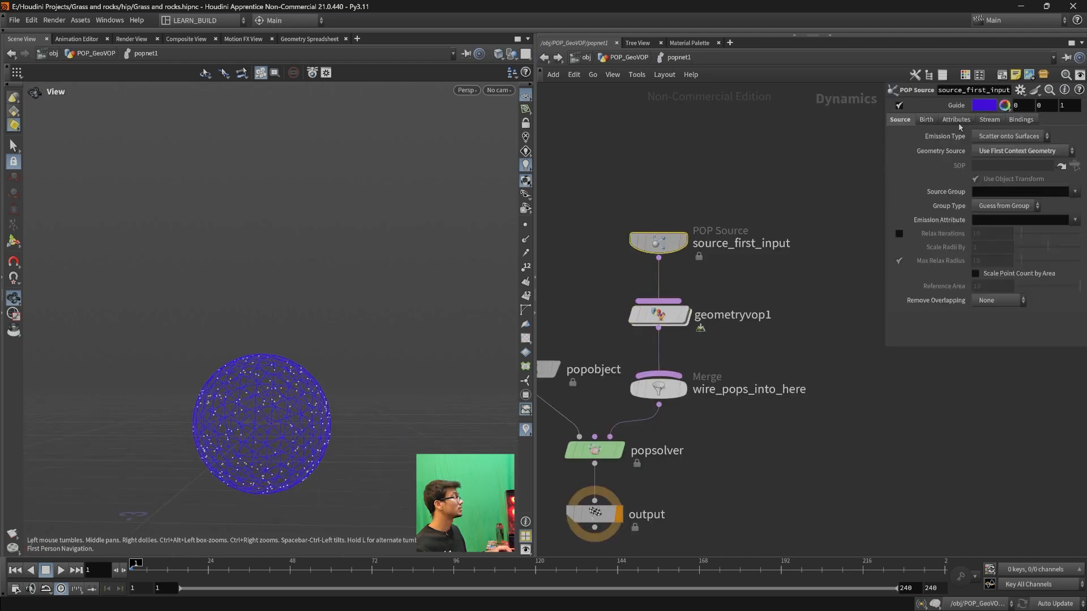
left_click(926, 120)
left_click_drag(1002, 254, 957, 258)
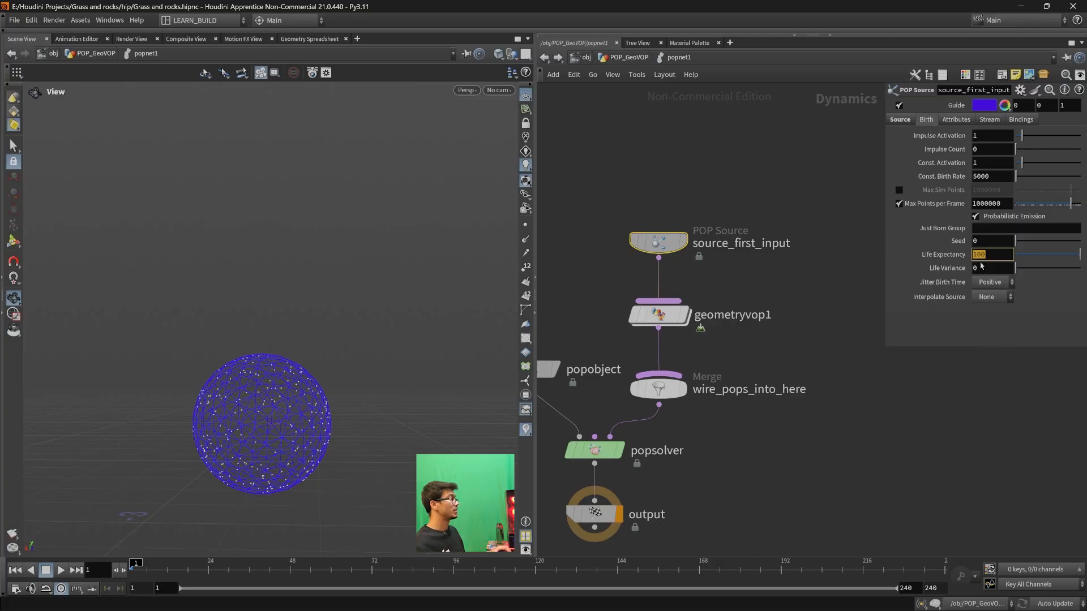
left_click(995, 316)
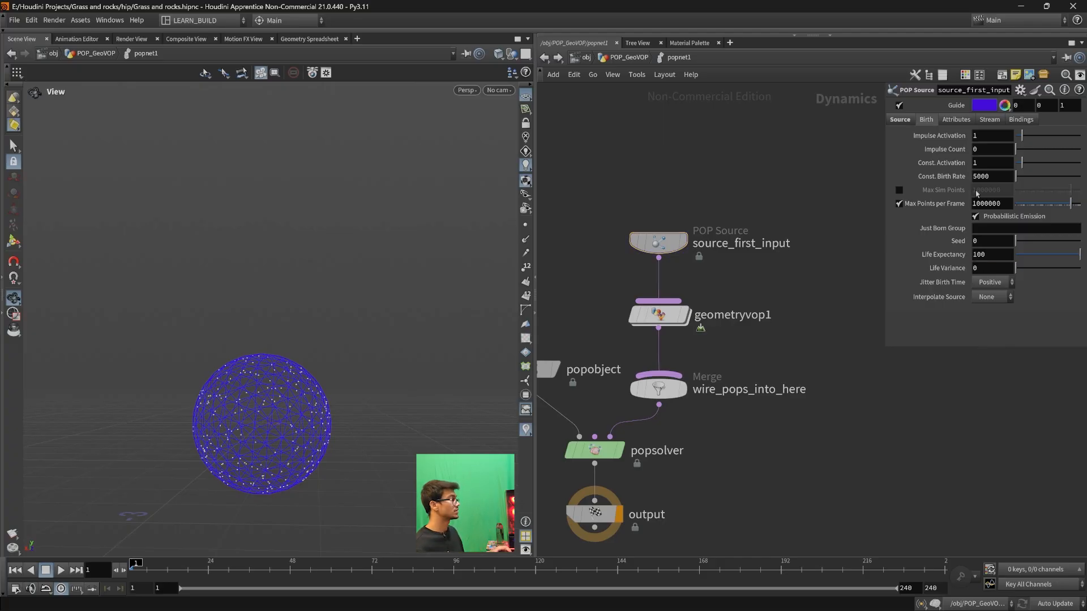
- Check the source's emission type options, keeping Scatter onto Surfaces, and examine the particles scattered on the sphere
left_click(899, 119)
left_click(926, 119)
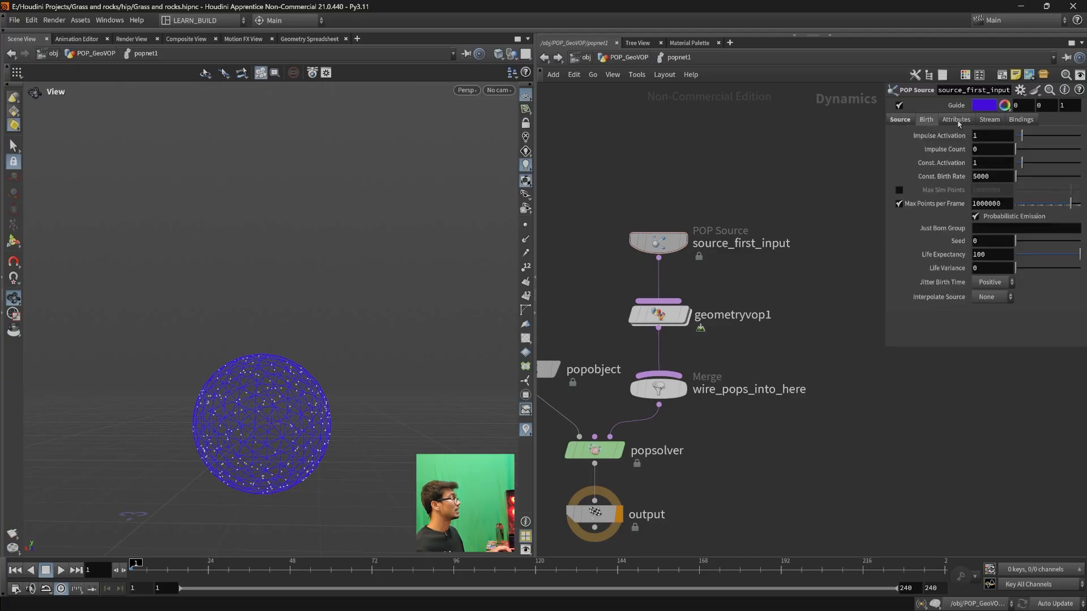
left_click(905, 120)
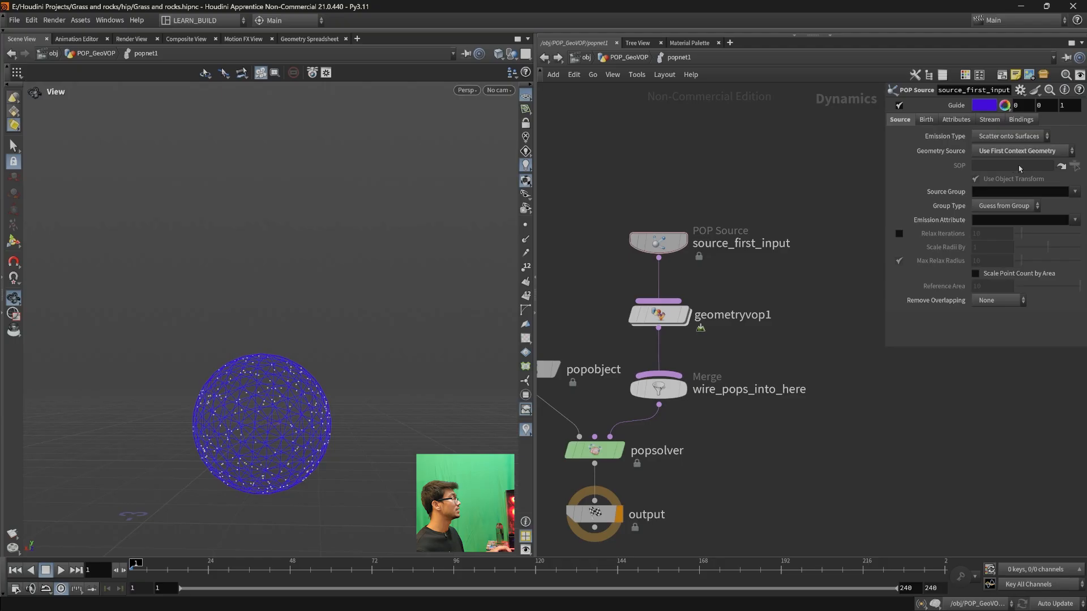
left_click(1013, 137)
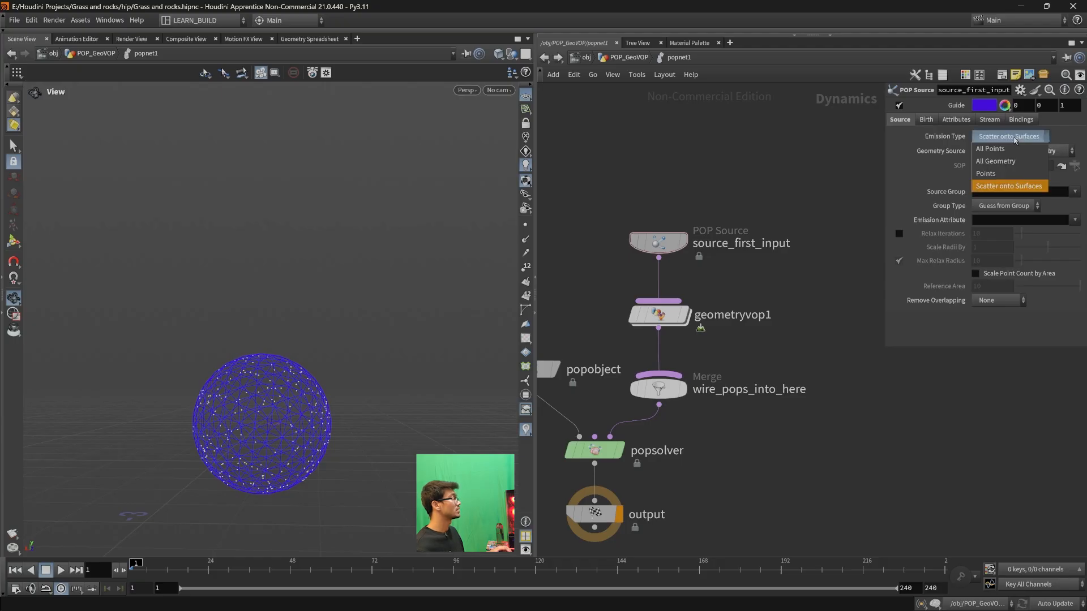
left_click(1021, 188)
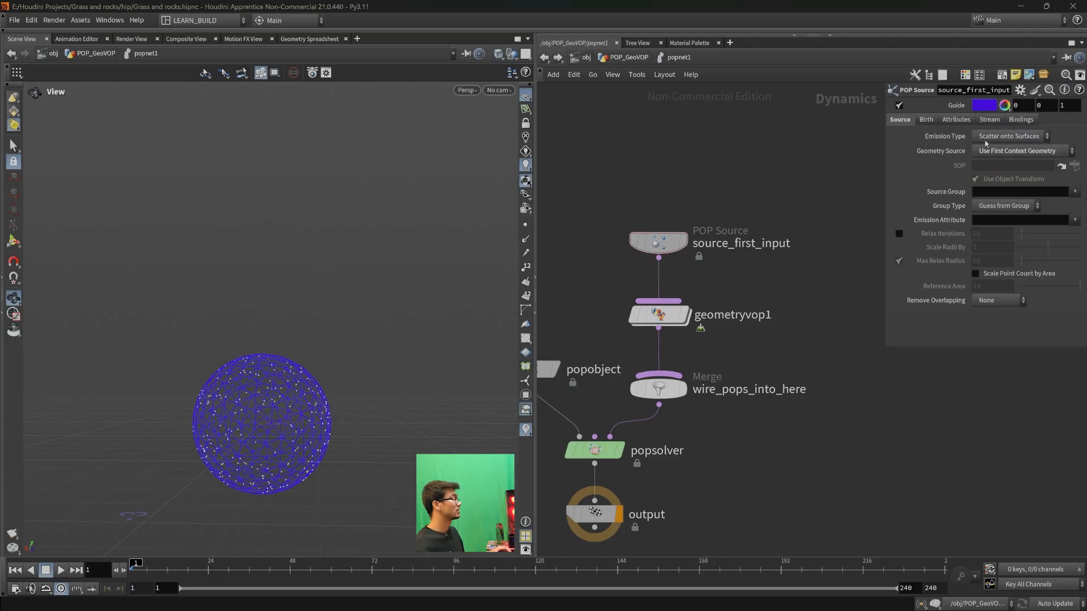
left_click_drag(221, 429, 262, 451)
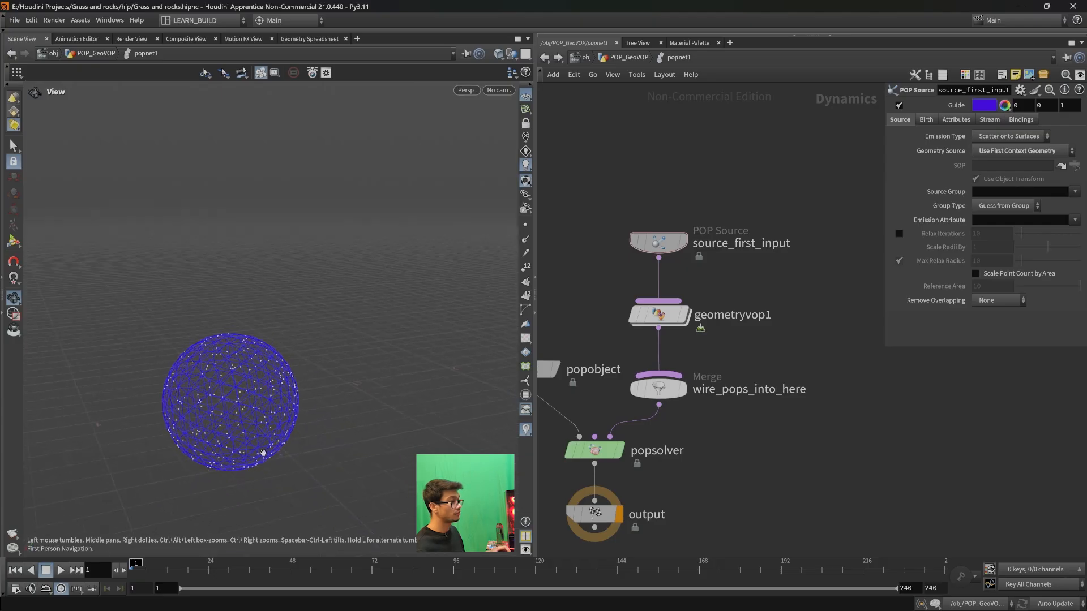
middle_click_drag(262, 451, 310, 347)
scroll(315, 340, "up", 3)
scroll(283, 325, "down", 1)
left_click_drag(283, 325, 294, 346)
- Open geometryvop1 and move geometryvopoutput1 farther from geometryvopglobal1
double_click(666, 316)
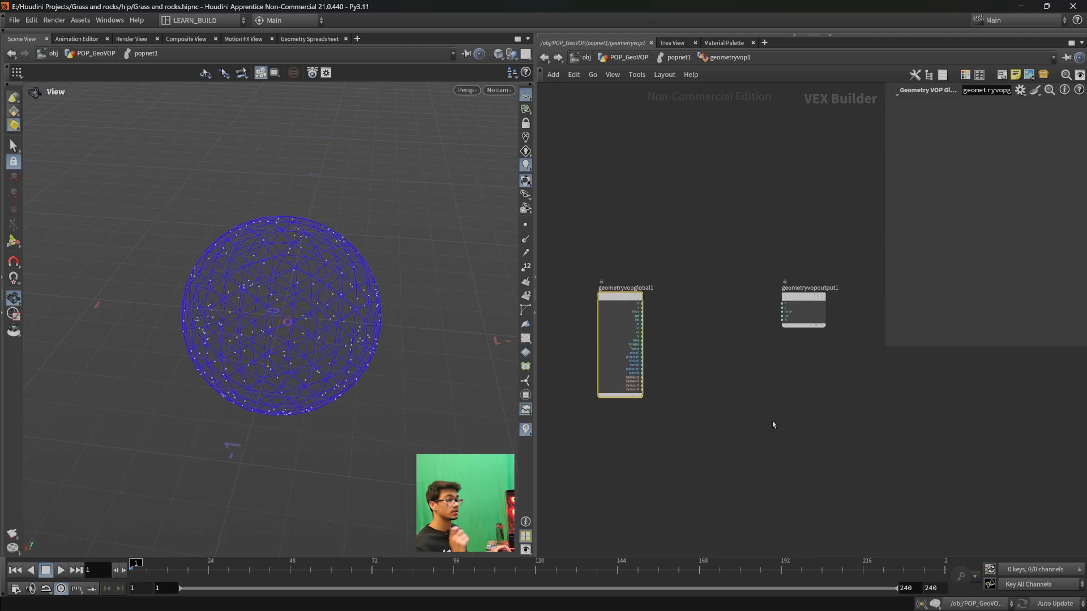
left_click_drag(807, 314, 845, 315)
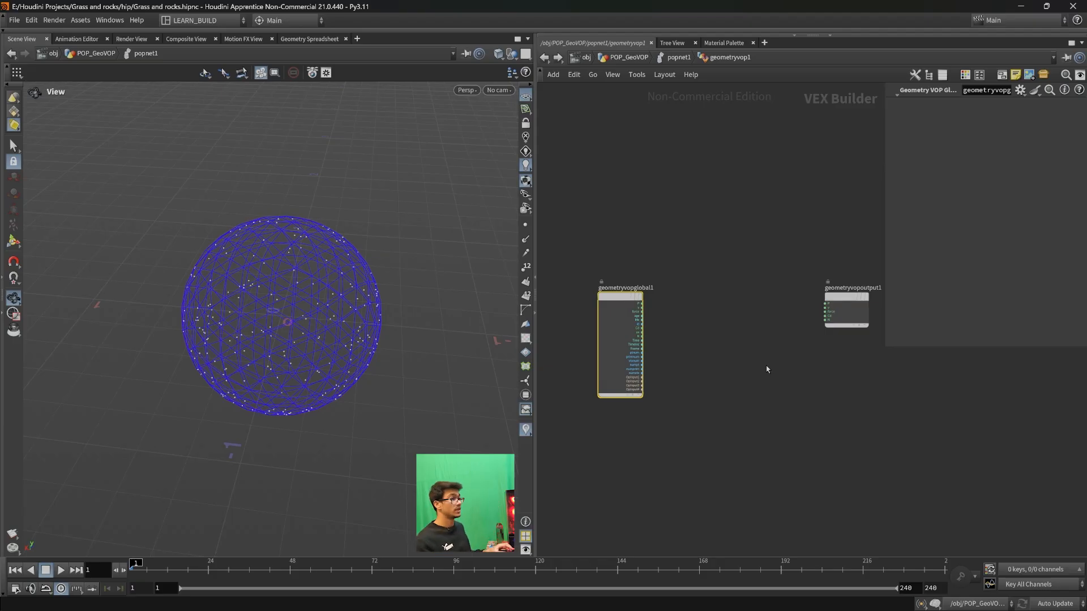
scroll(328, 300, "down", 5)
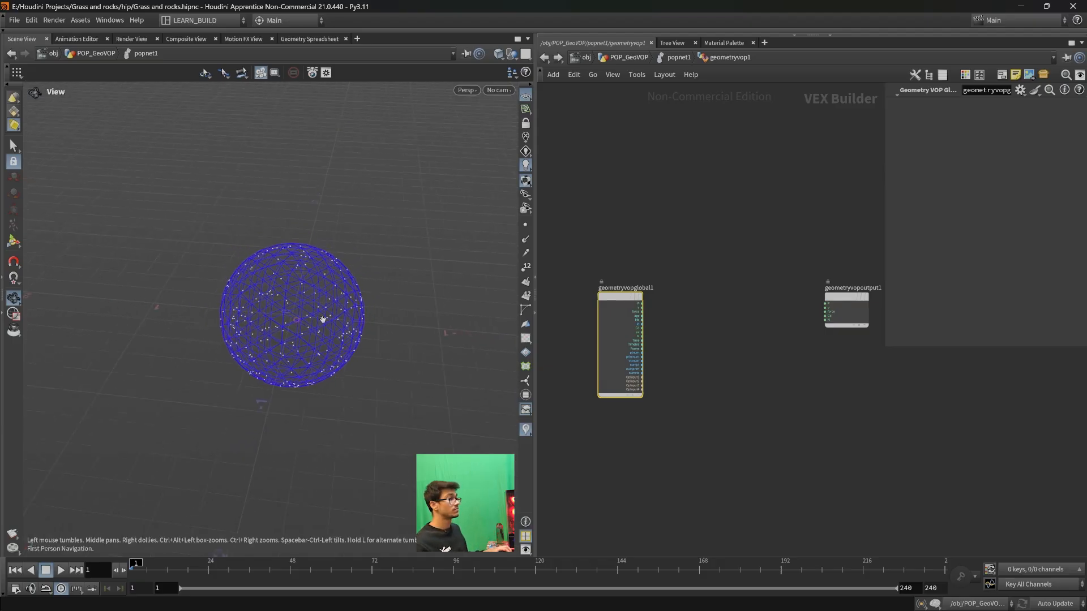
- Go back up to the POP_GeoVOP network and place an Add node beside sphere5
left_click(543, 57)
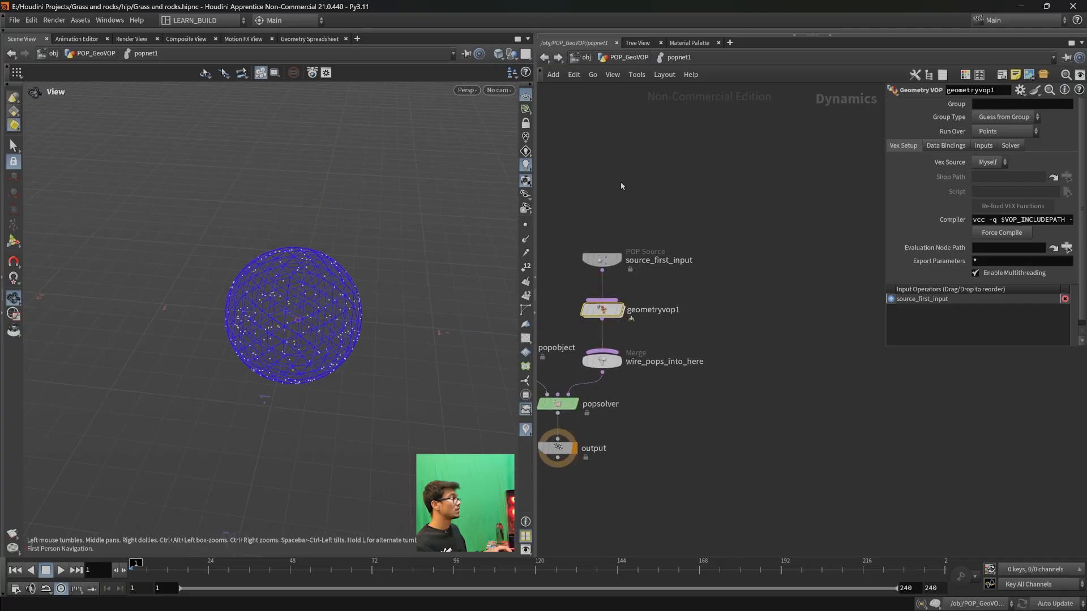
left_click(543, 57)
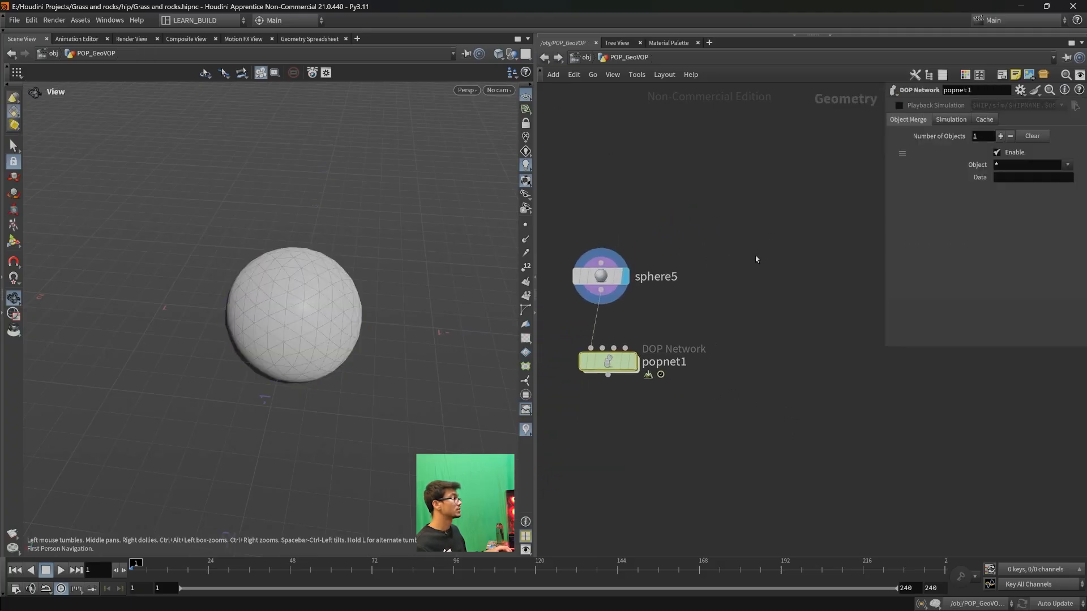
key("Tab")
type("add")
key("Return")
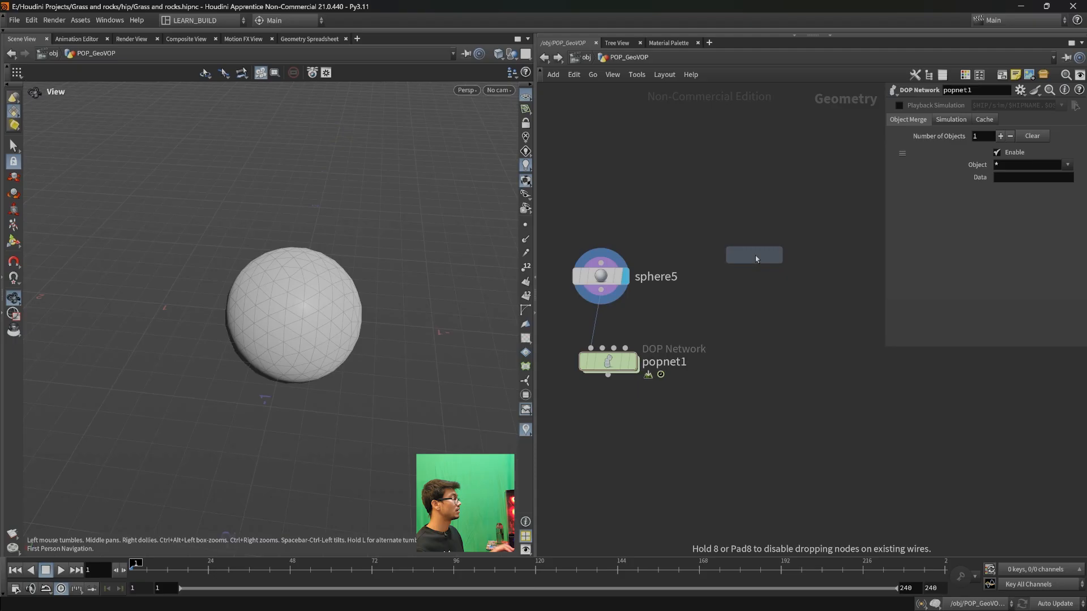
left_click(798, 258)
left_click_drag(802, 262, 790, 239)
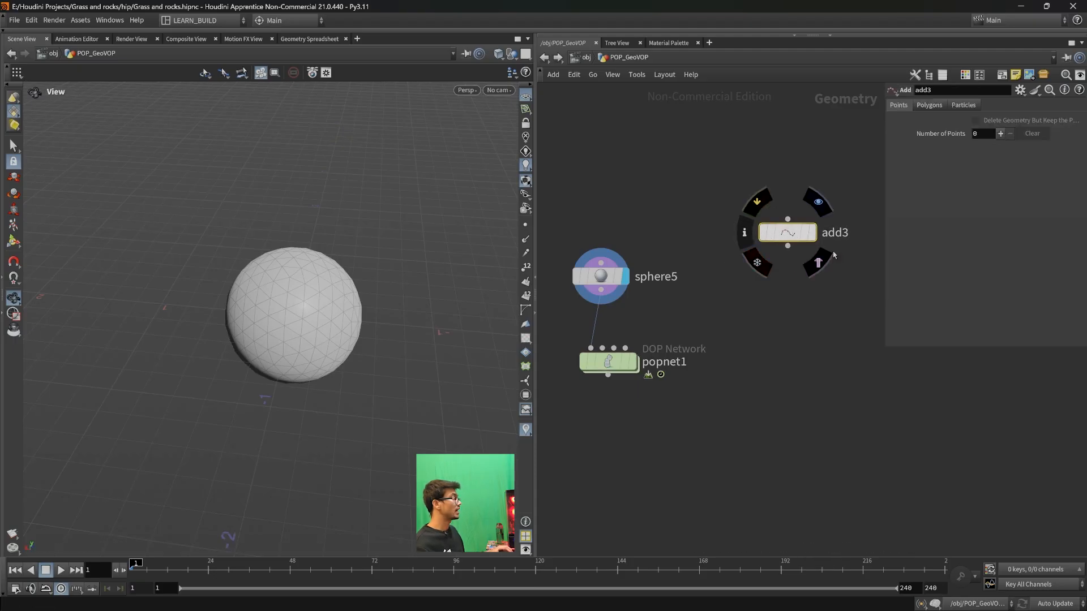
- Display the add3 node and give it one point at the origin
left_click(818, 202)
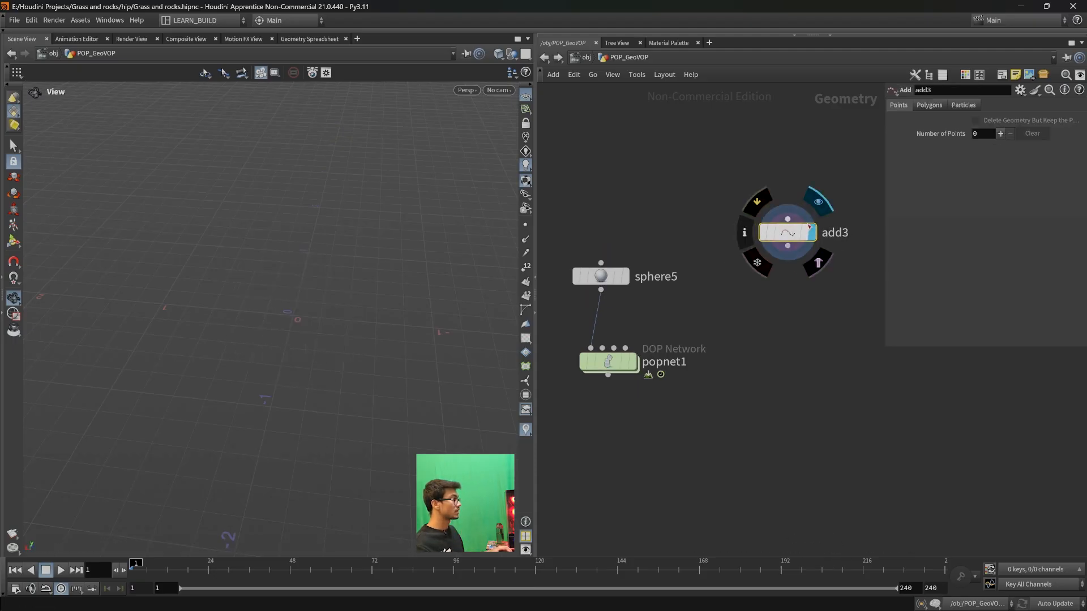
left_click(1000, 134)
left_click_drag(325, 389, 213, 323)
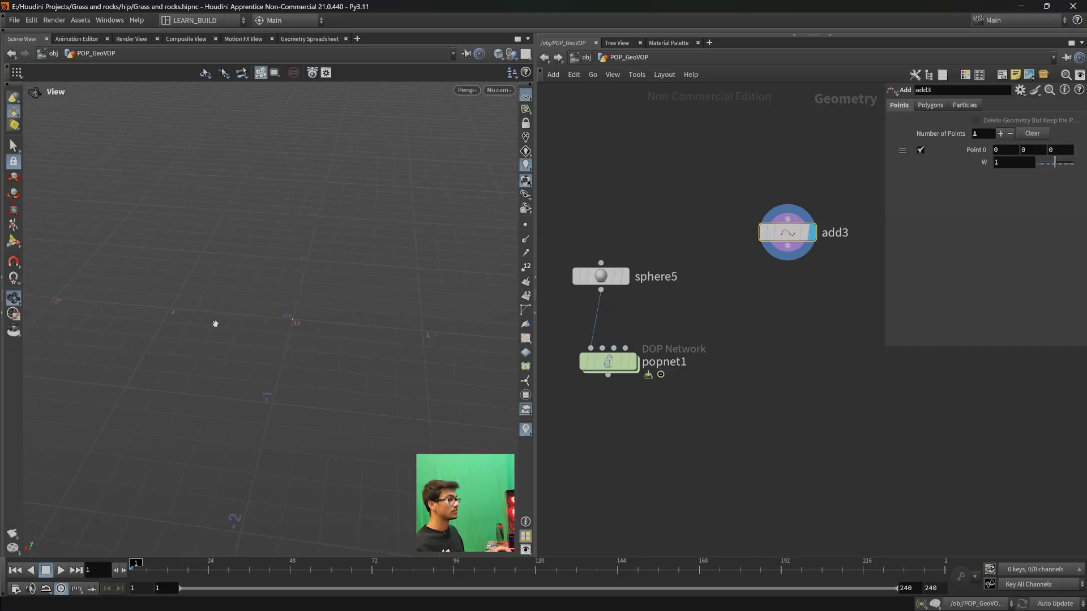
- Place a Transform node below add3, connect it to add3's output, and display it
key("Tab")
type("tr")
key("Return")
left_click(785, 294)
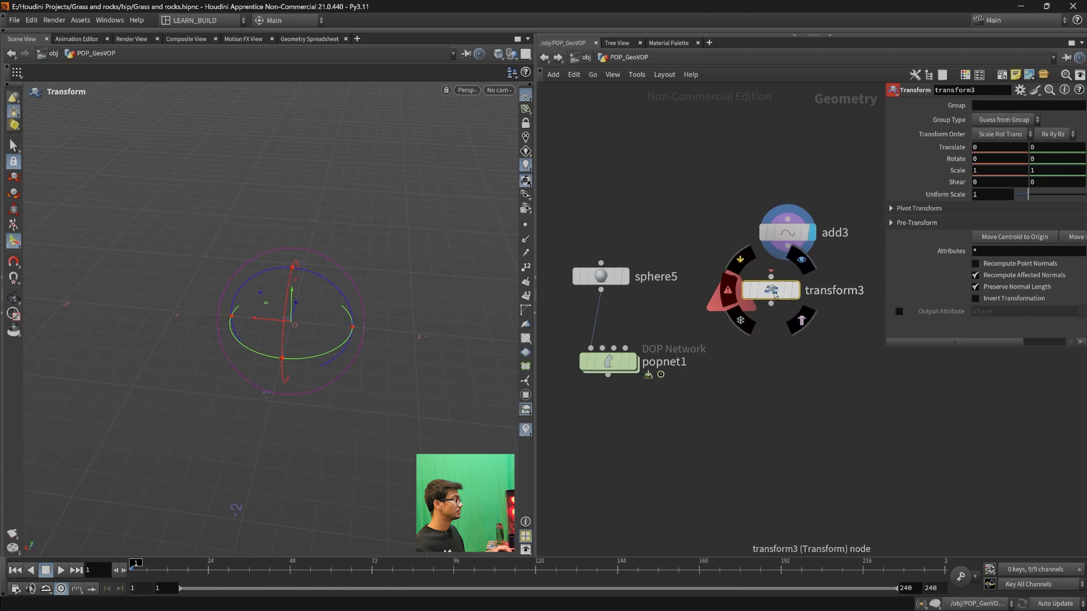
left_click_drag(785, 290, 798, 351)
left_click(825, 351)
left_click_drag(341, 418, 295, 390, "alt")
key("Return")
left_click_drag(800, 351, 780, 327)
- Widen the transform3 parameter area so that all three axis values are accessible
left_click_drag(885, 168, 809, 175)
scroll(784, 462, "down", 3)
middle_click_drag(781, 461, 730, 455)
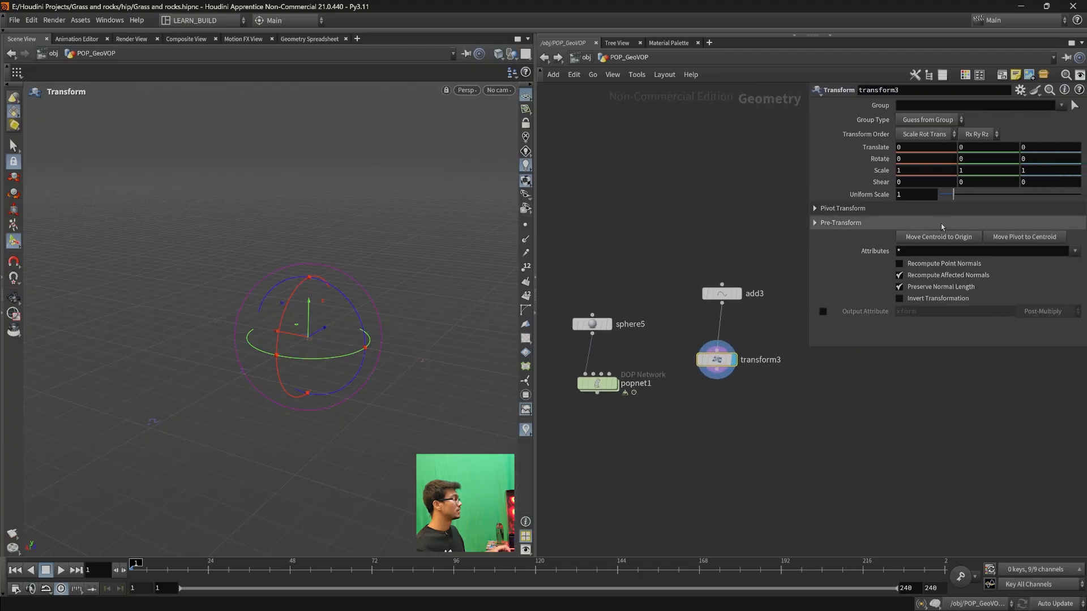
- Offset the point with transform3 by translating it 1 in X and 1.1 in Y
mouse_move(973, 148)
middle_mouse_down()
mouse_move(996, 147)
mouse_move(928, 146)
mouse_move(964, 148)
middle_mouse_up()
mouse_move(322, 247)
left_mouse_down("alt")
mouse_move(332, 286)
mouse_move(315, 260)
left_mouse_up("alt")
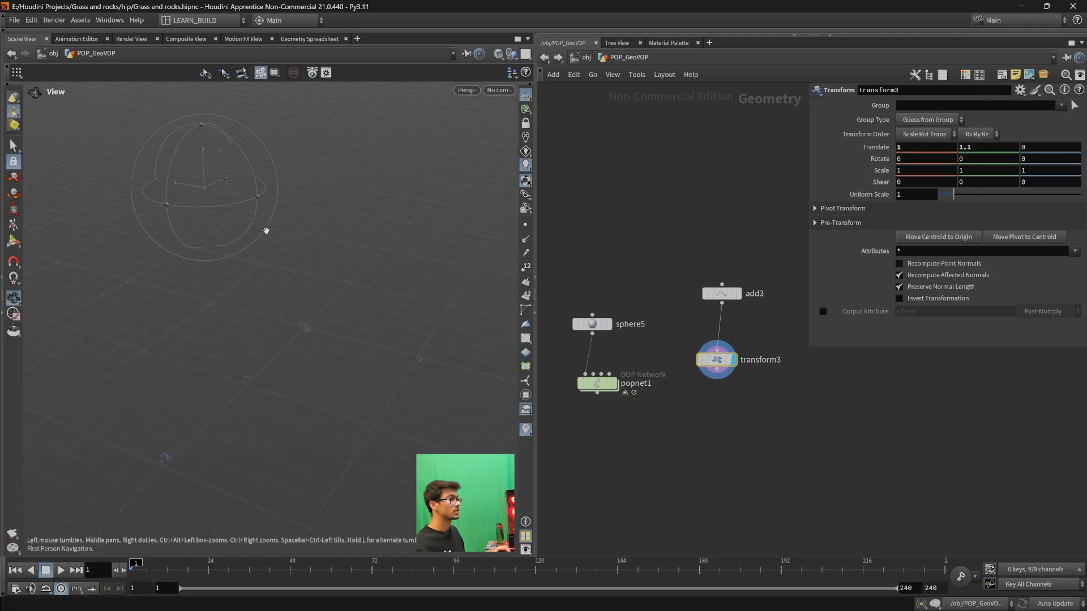
- Place a Null node connected to transform3's output and line transform3 up beneath add3
key("Tab")
type("nul")
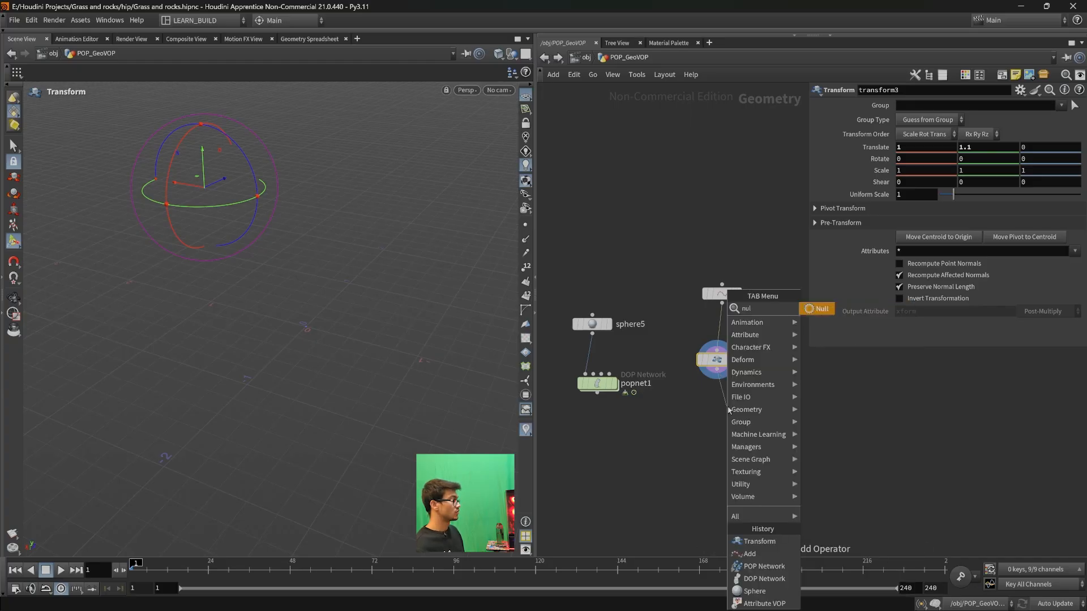
key("Return")
left_click(728, 408)
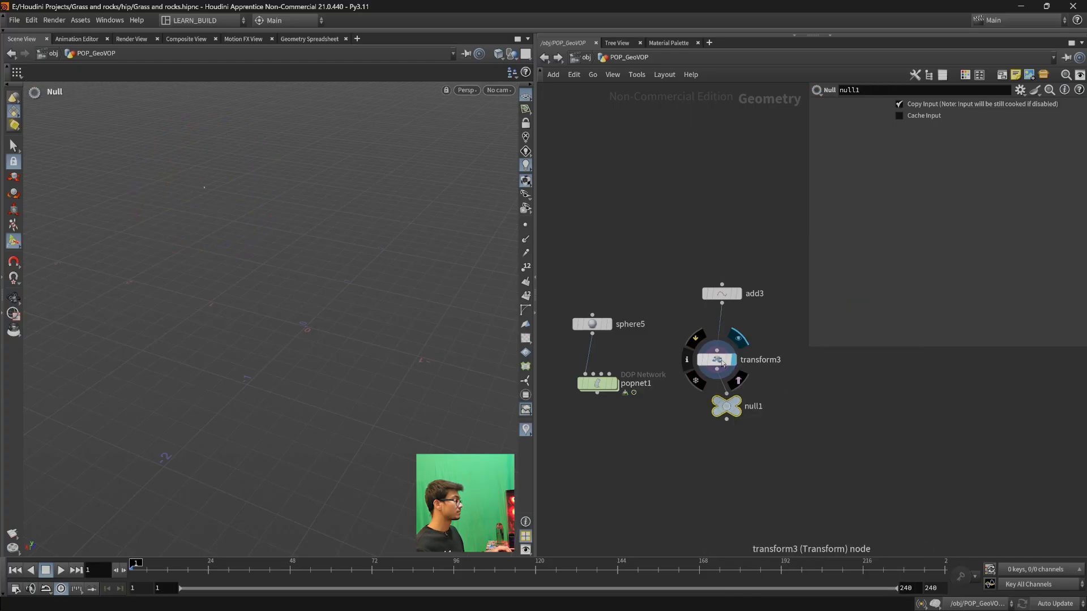
left_click_drag(728, 363, 733, 338)
left_click_drag(800, 450, 693, 375)
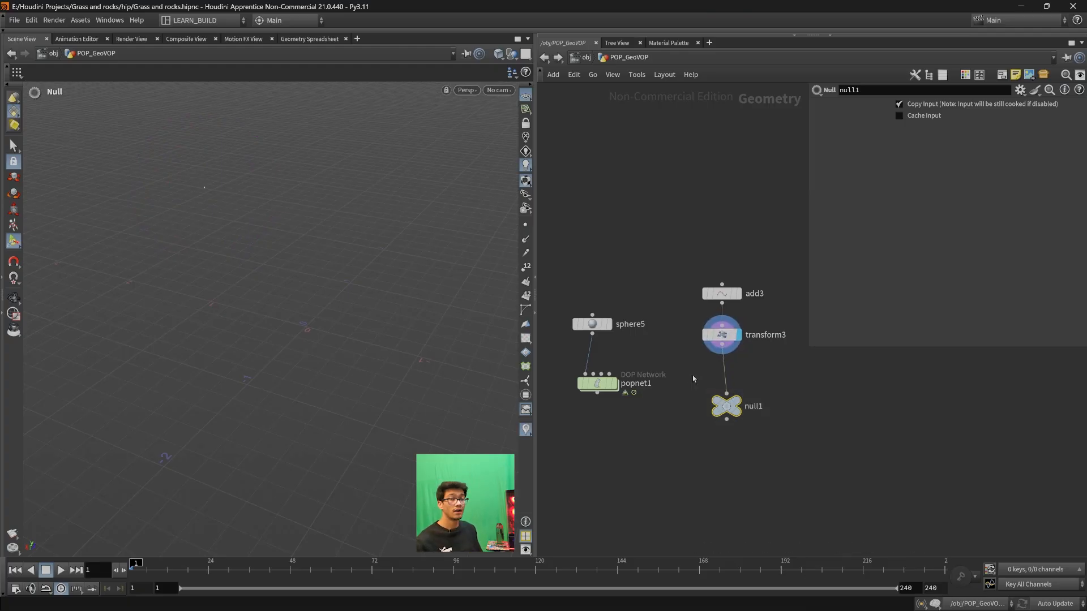
- Rename the Null node below transform3 as POINT_OUT
scroll(758, 404, "up", 3)
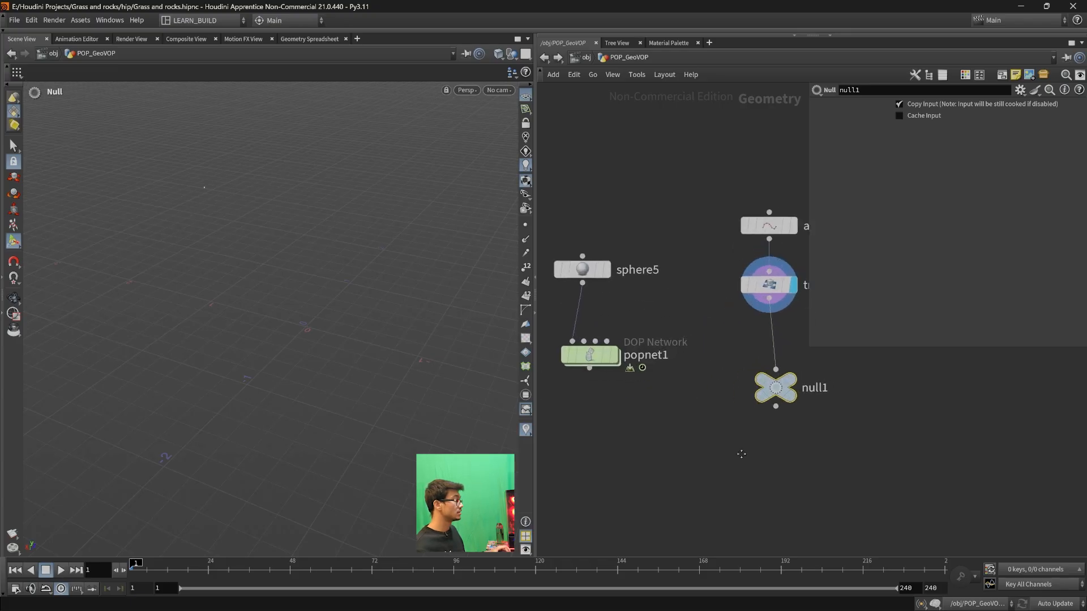
left_click_drag(775, 476, 724, 462)
middle_click_drag(704, 455, 755, 465)
double_click(792, 429)
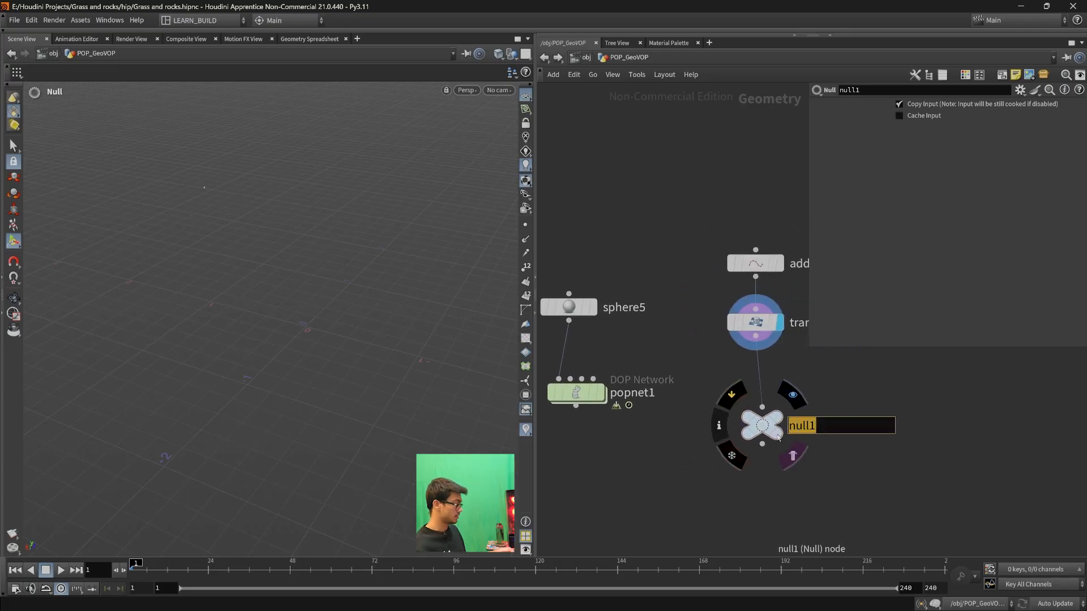
key("BackSpace")
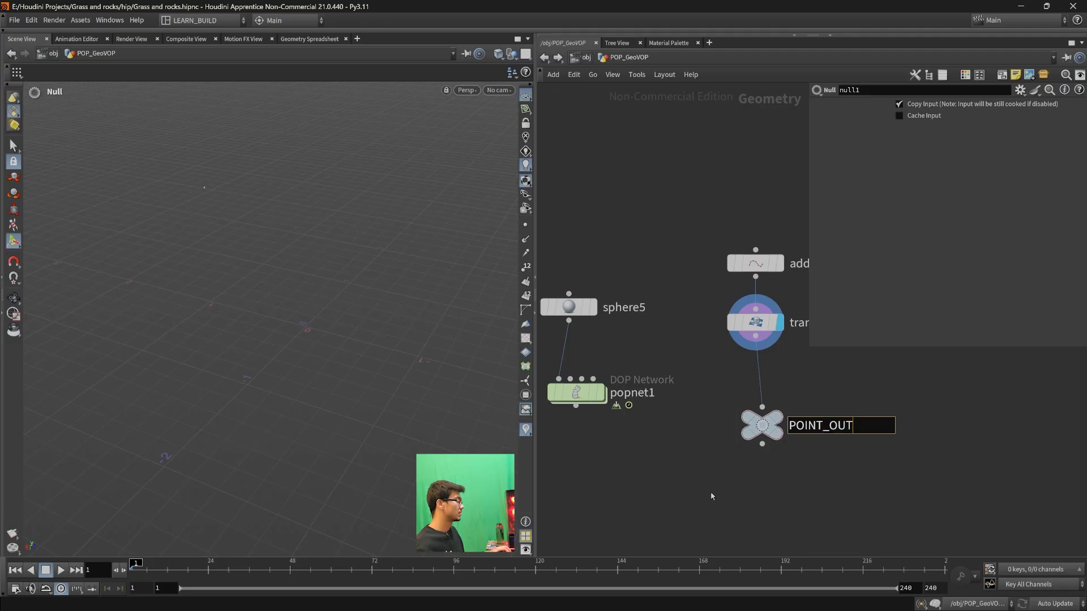
key("Return")
- Look at the geometryvop1 node inside popnet1 and return to the POP_GeoVOP network
scroll(882, 498, "down", 2)
middle_click(627, 408)
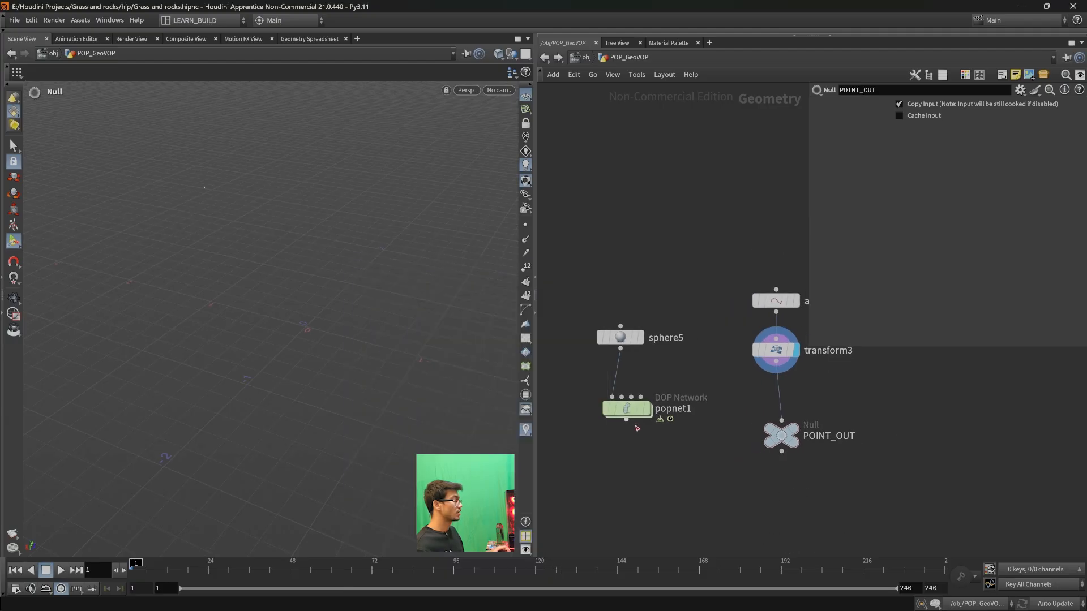
double_click(627, 408)
scroll(730, 396, "up", 3)
mouse_move(662, 287)
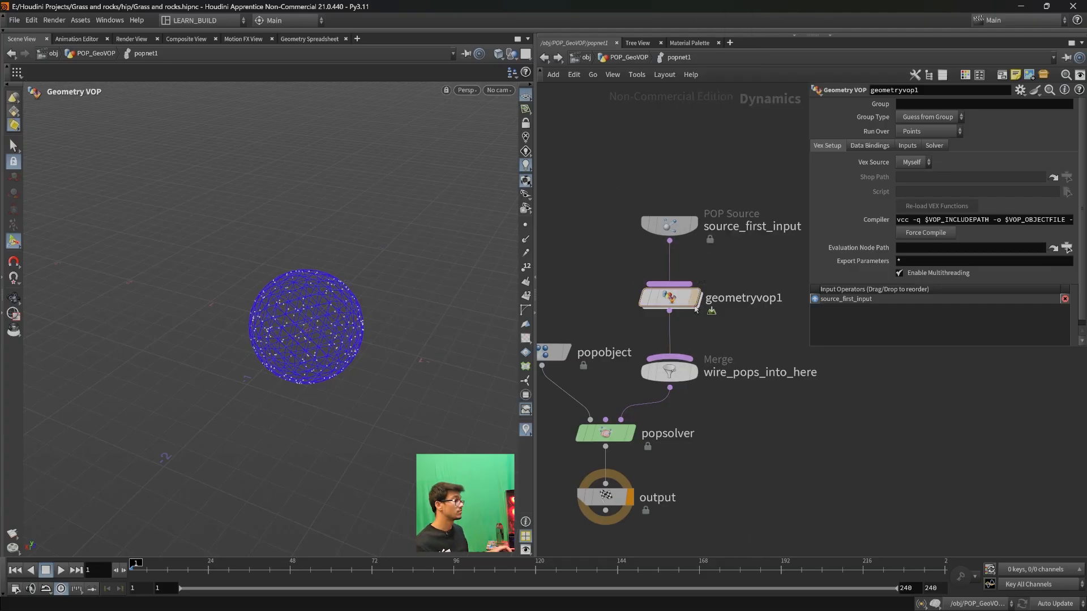
left_click(544, 56)
middle_click_drag(679, 456, 675, 418)
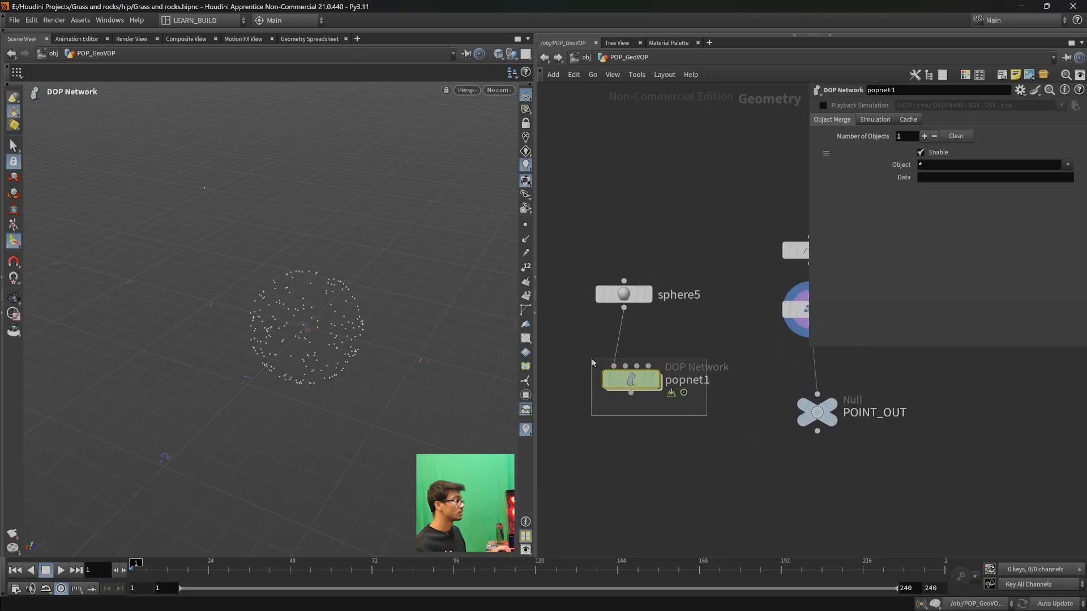
- Place an Attribute VOP node below popnet1 to view its inputs, and delete it again
key("Tab")
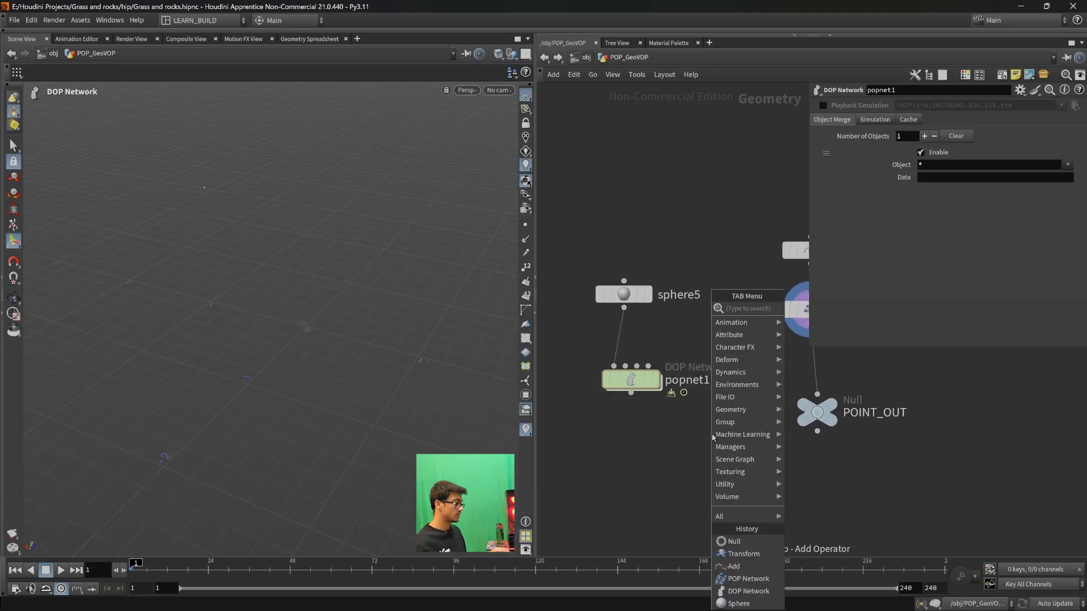
type("attribute vo")
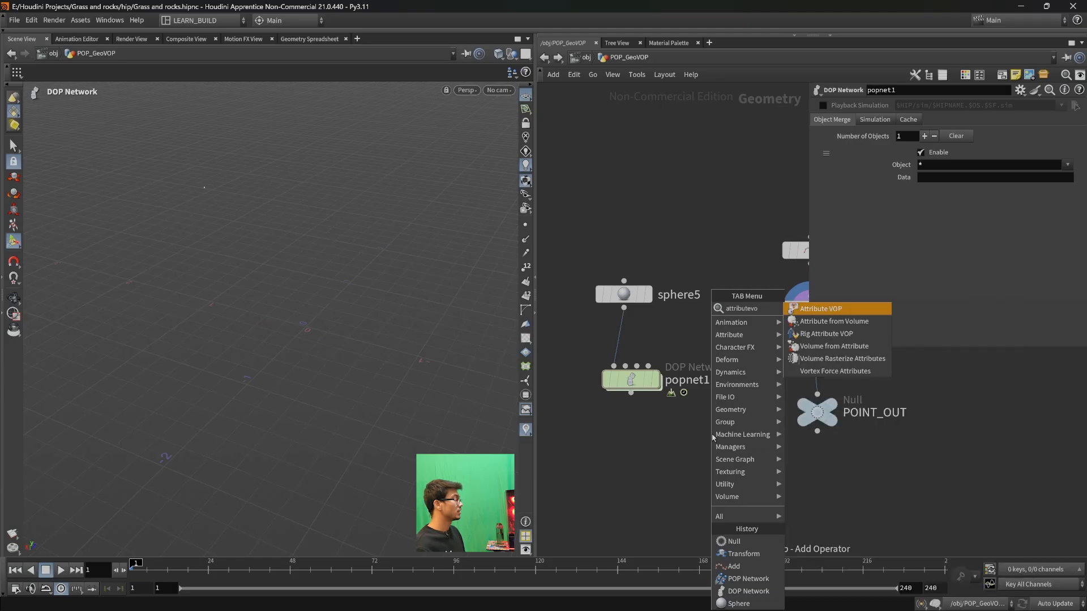
key("Return")
left_click(698, 460)
left_click_drag(744, 513, 606, 431)
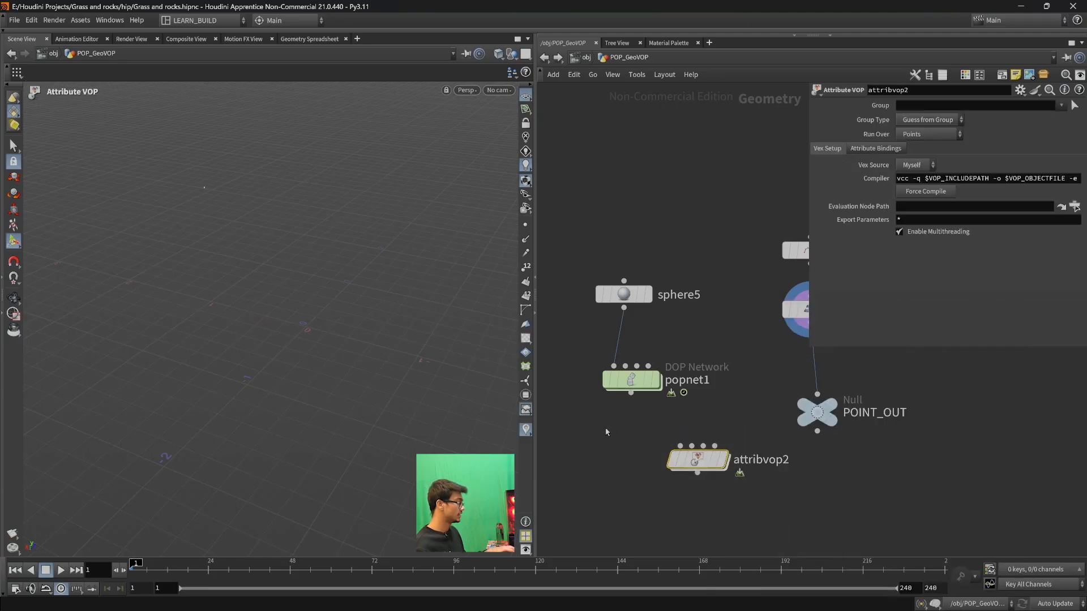
key("Delete")
- Go into popnet1, examine the OpInput outputs inside geometryvop1, and return to the popnet1 network
middle_click_drag(820, 459, 709, 511)
middle_click_drag(646, 451, 741, 451)
double_click(615, 433)
middle_click_drag(722, 405, 756, 453)
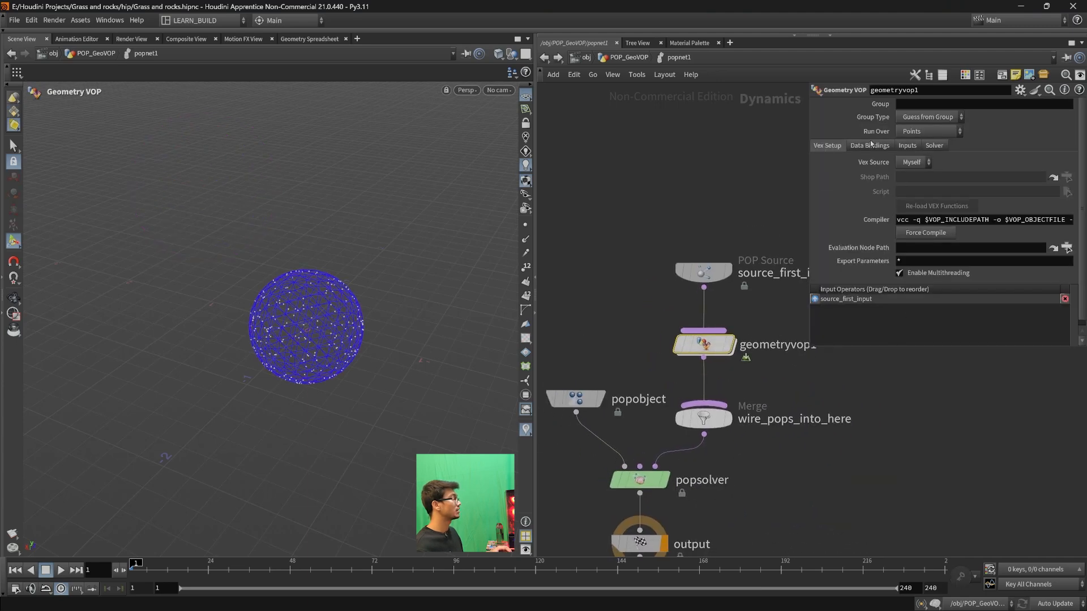
mouse_move(736, 334)
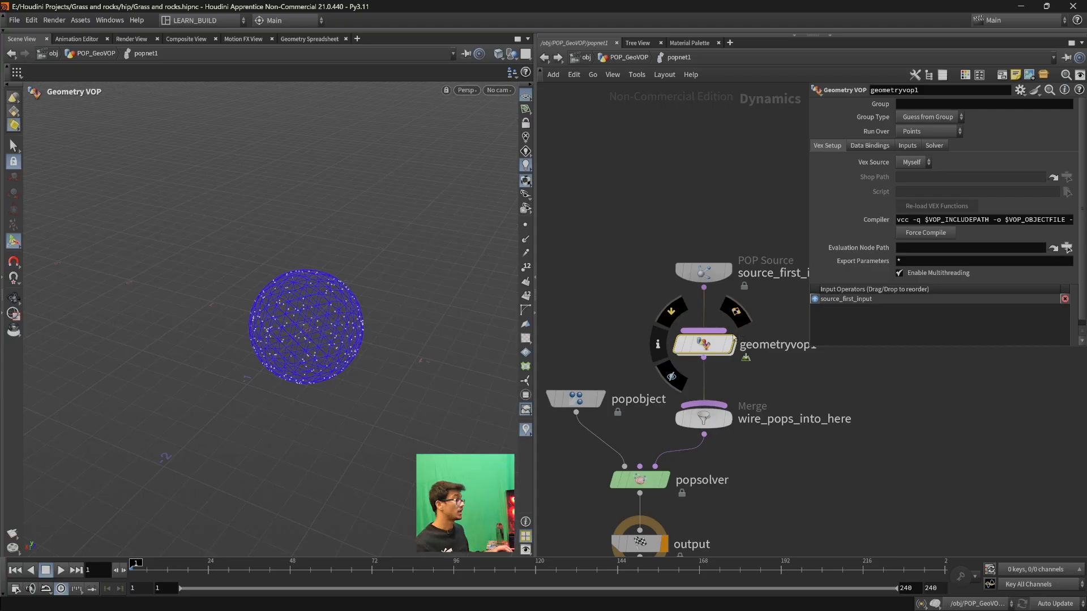
double_click(703, 344)
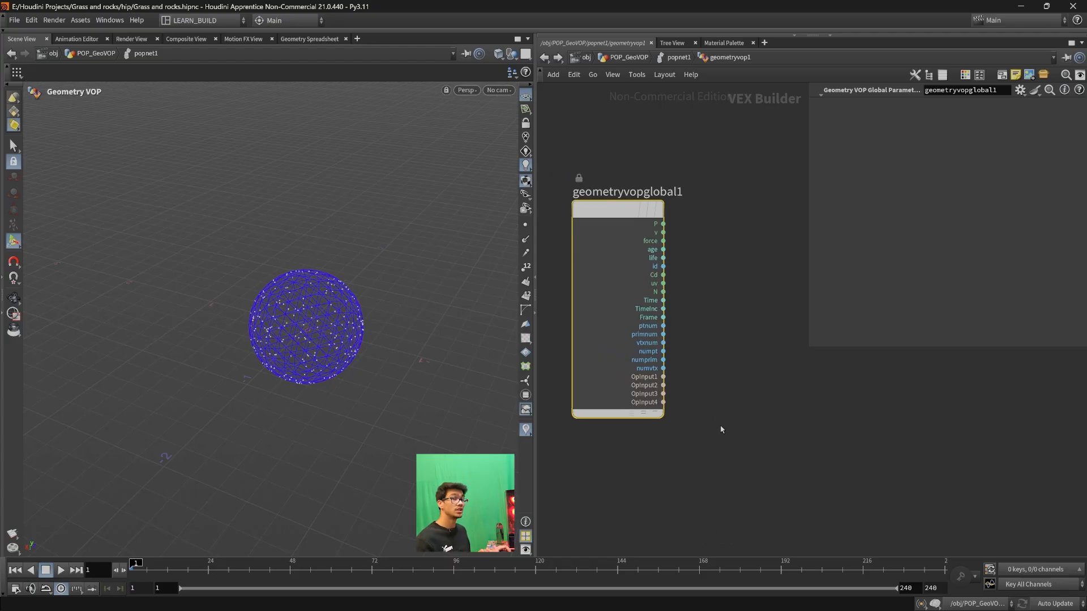
left_click(546, 58)
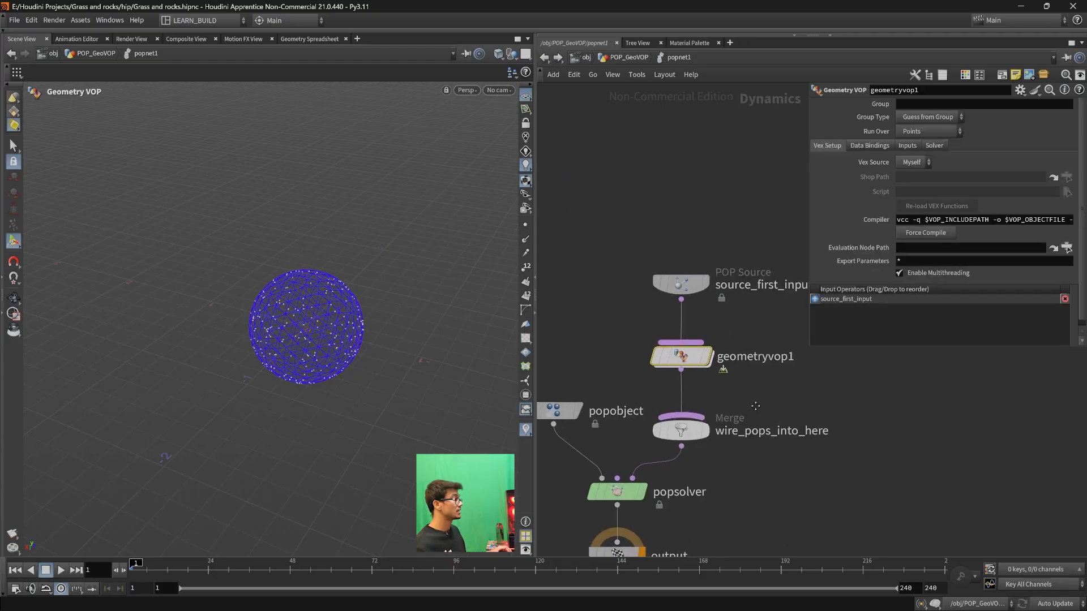
- Set geometryvop1's Input 1 to SOP with the path /obj/POP_GeoVOP/POINT_OUT
left_click(906, 146)
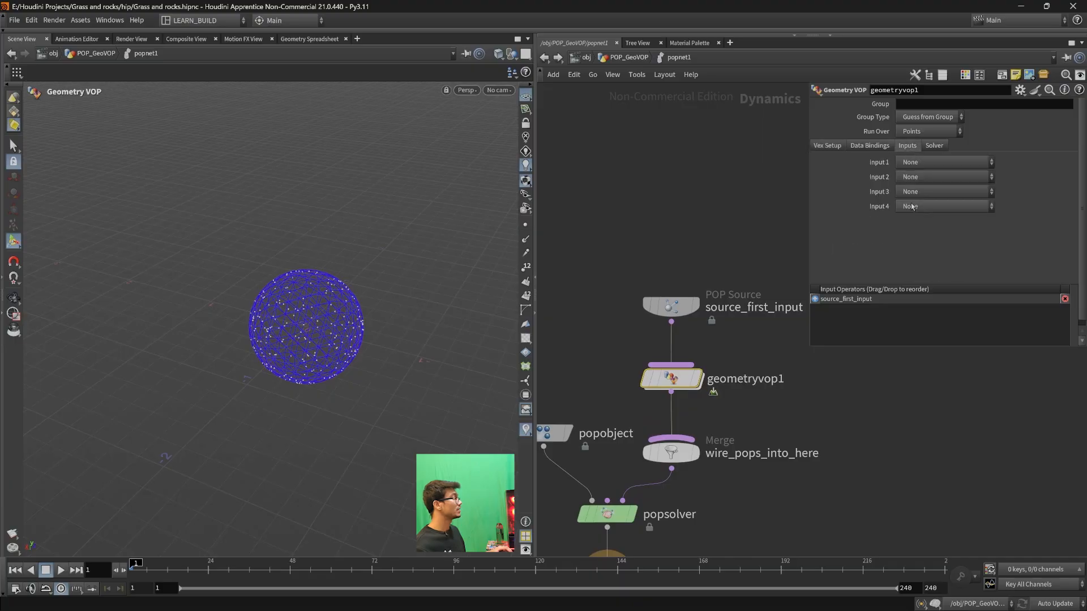
left_click(902, 164)
left_click(917, 172)
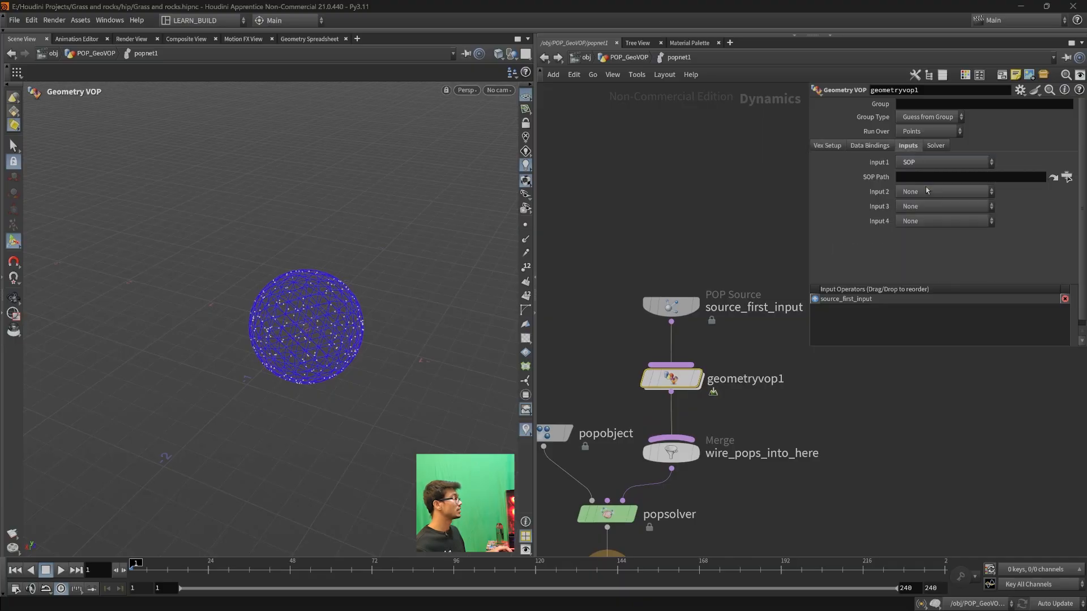
left_click(1067, 177)
scroll(1007, 170, "down", 2)
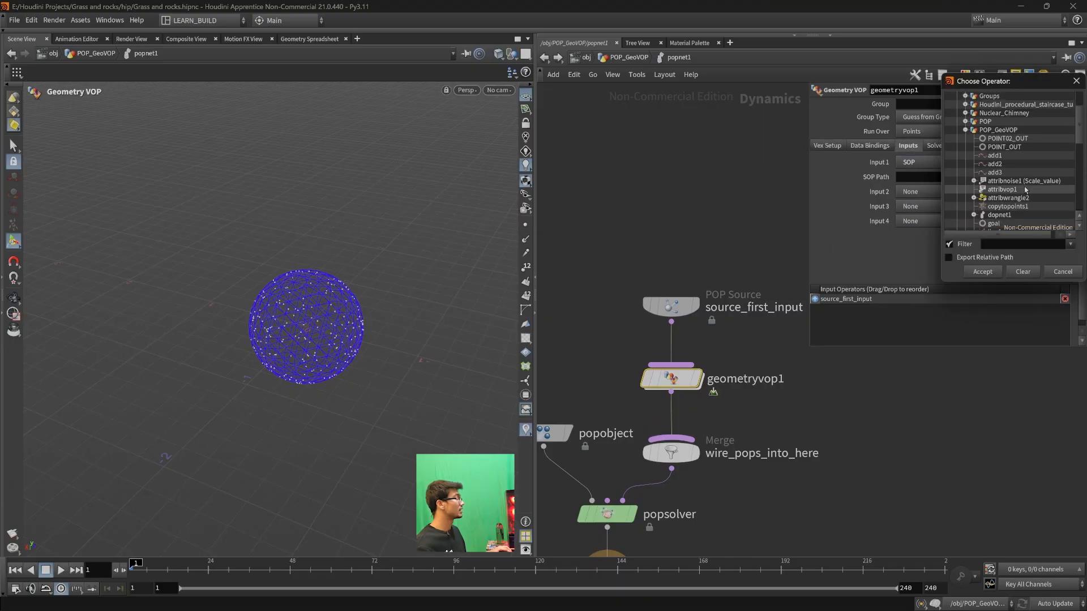
left_click(1004, 146)
left_click(982, 272)
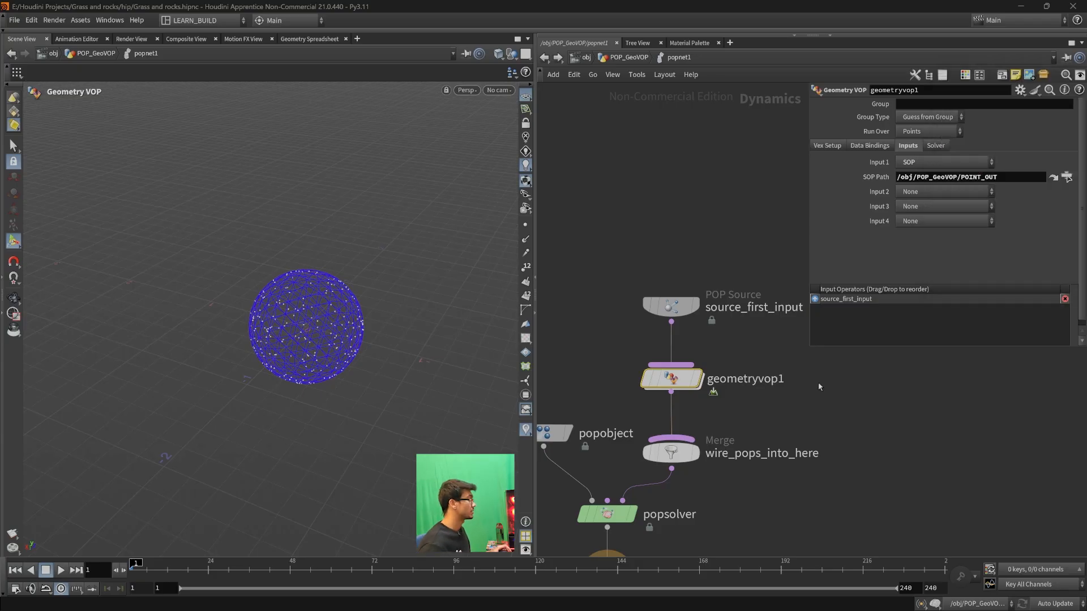
- Examine the OpInput1 output inside geometryvop1 and the node chain feeding POINT_OUT in the POP_GeoVOP network
double_click(673, 378)
left_click(675, 396)
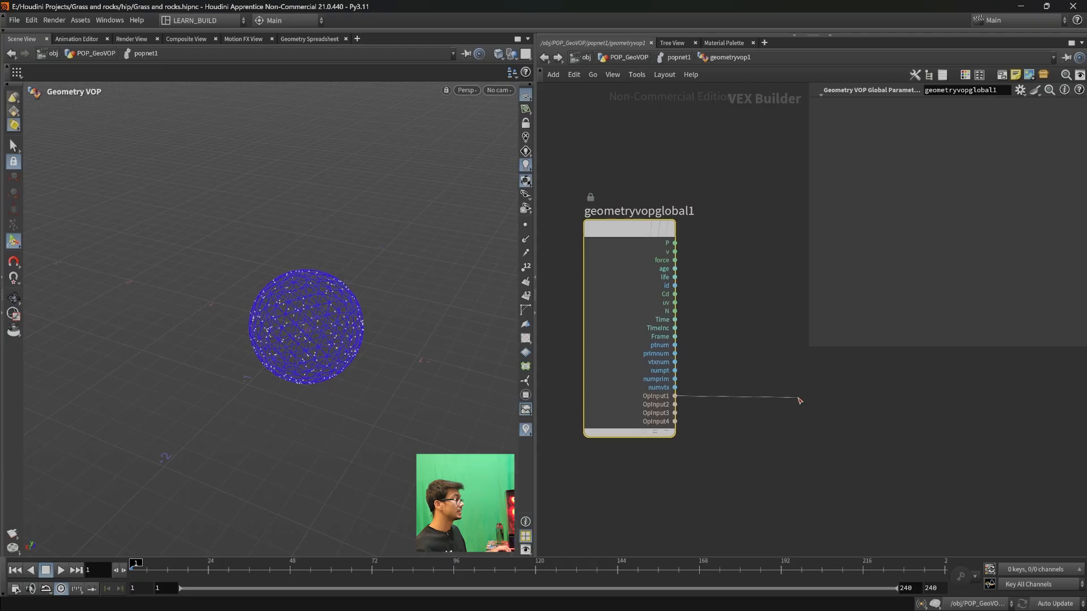
key("Escape")
left_click(545, 57)
middle_click_drag(746, 387, 729, 412)
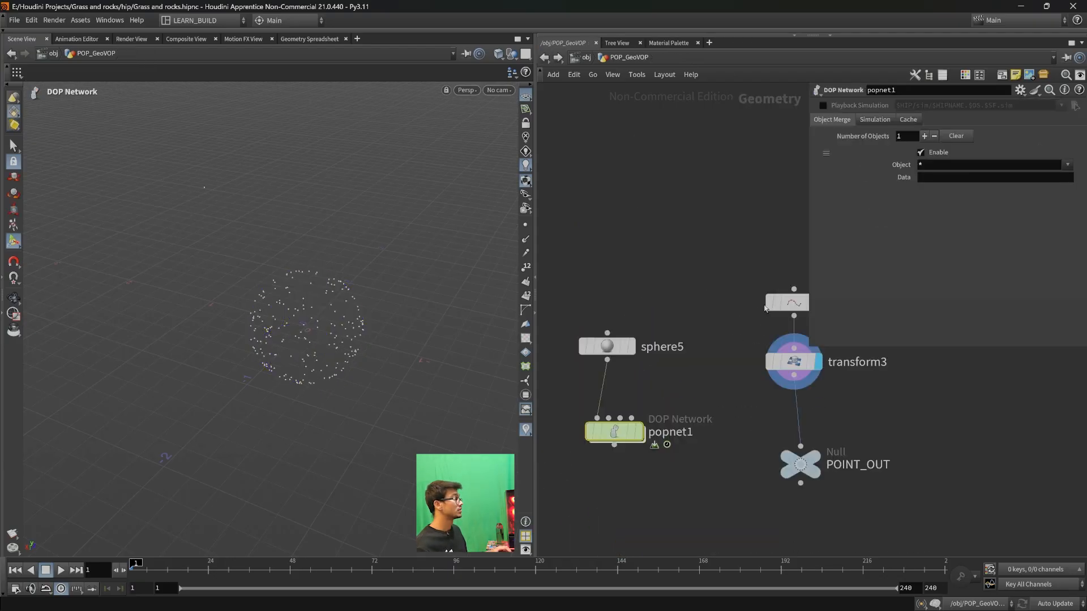
key("u")
left_click_drag(759, 423, 747, 396)
- Compare OpInput1 inside geometryvop1 with the SOP path assigned to the node's Input 1
double_click(575, 386)
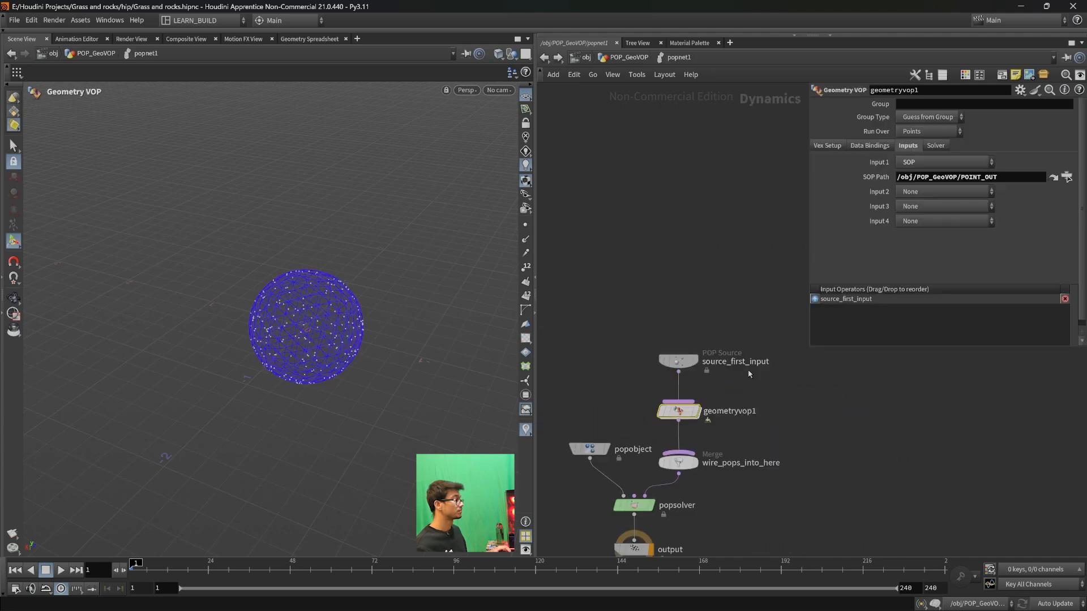
double_click(681, 412)
left_click(675, 396)
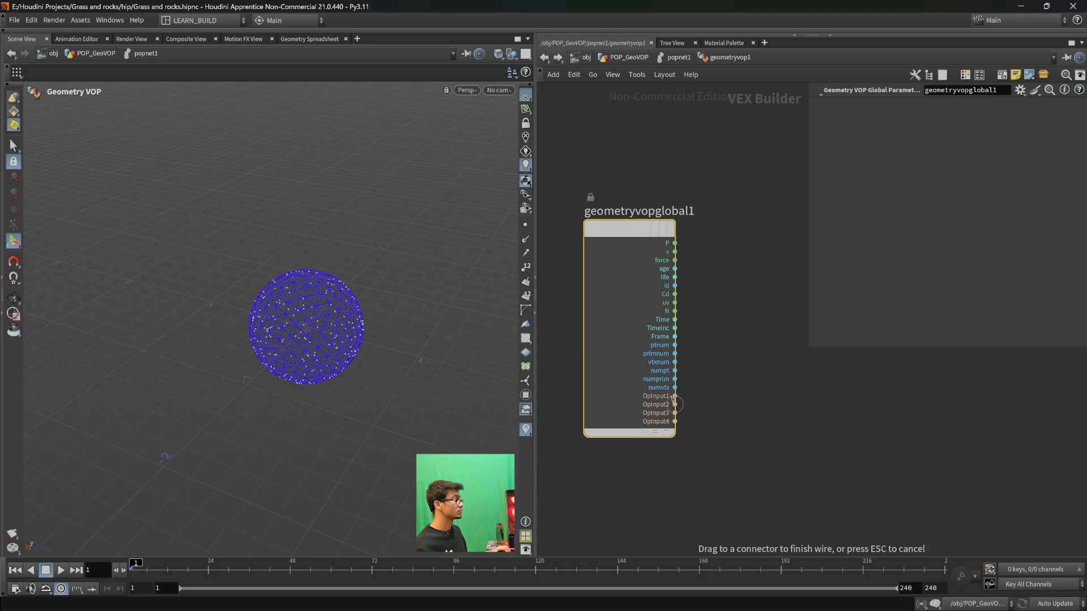
key("Escape")
left_click(544, 59)
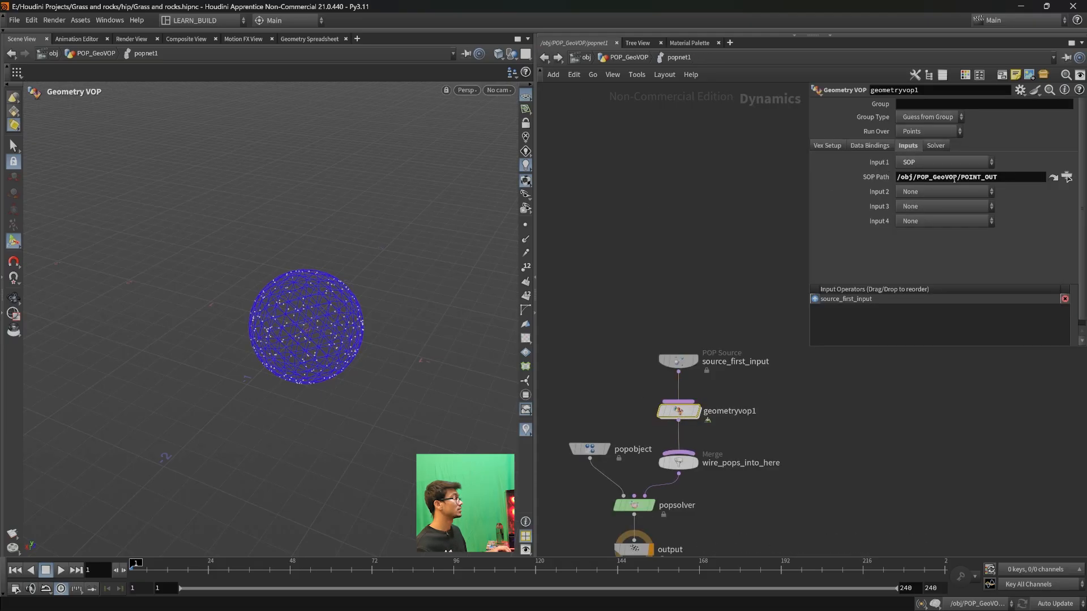
triple_click(1012, 179)
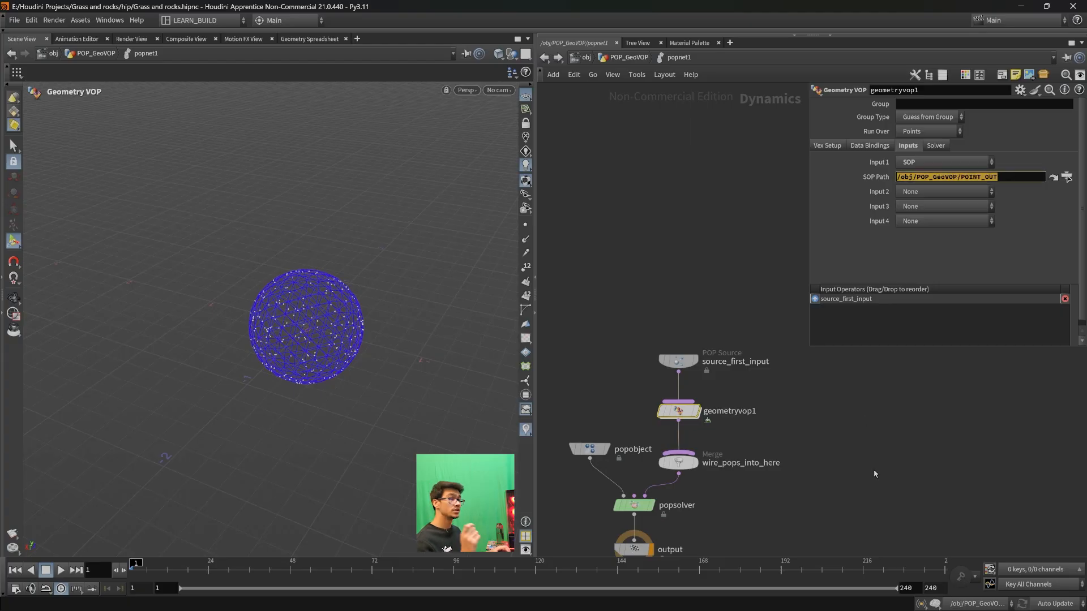
- Open geometryvop1's inner network so that both geometryvopglobal1 and geometryvopoutput1 are in view
key("i")
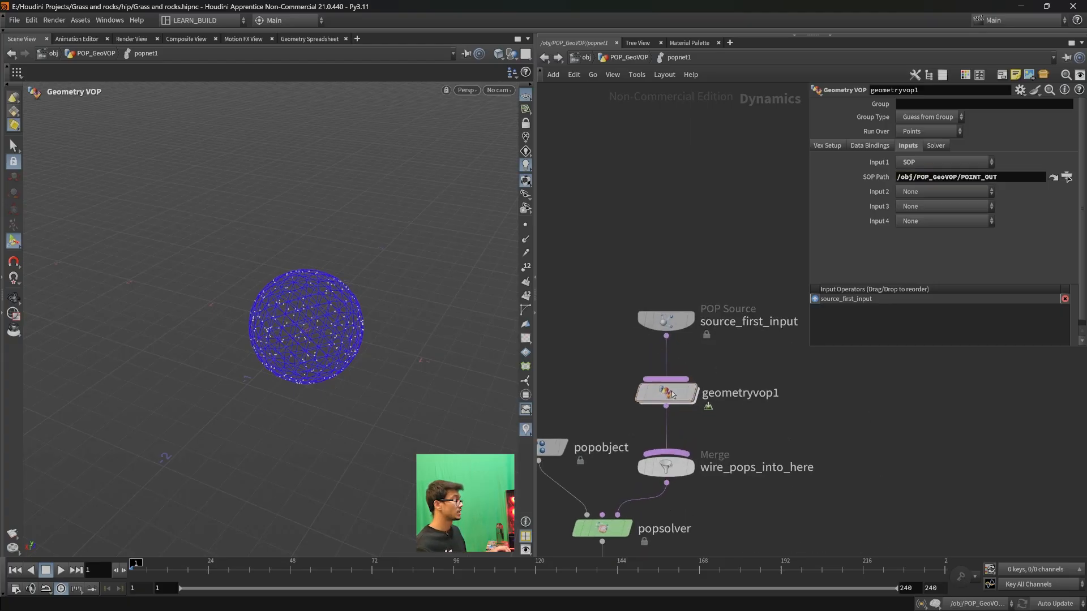
scroll(794, 467, "down", 2)
scroll(759, 457, "up", 2)
middle_click_drag(798, 447, 779, 500)
scroll(743, 496, "down", 1)
scroll(781, 500, "down", 1)
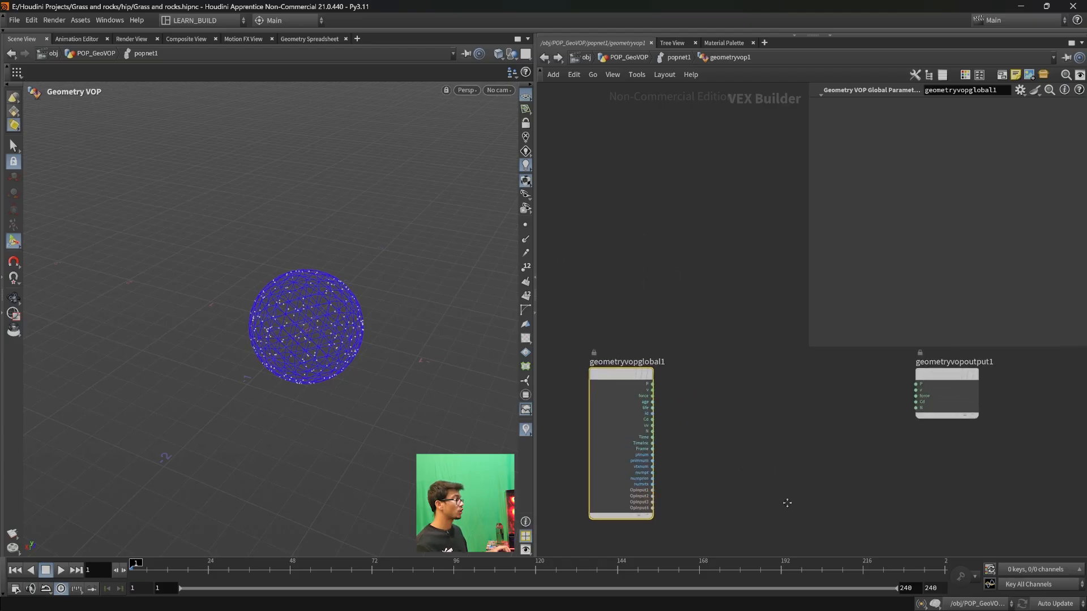
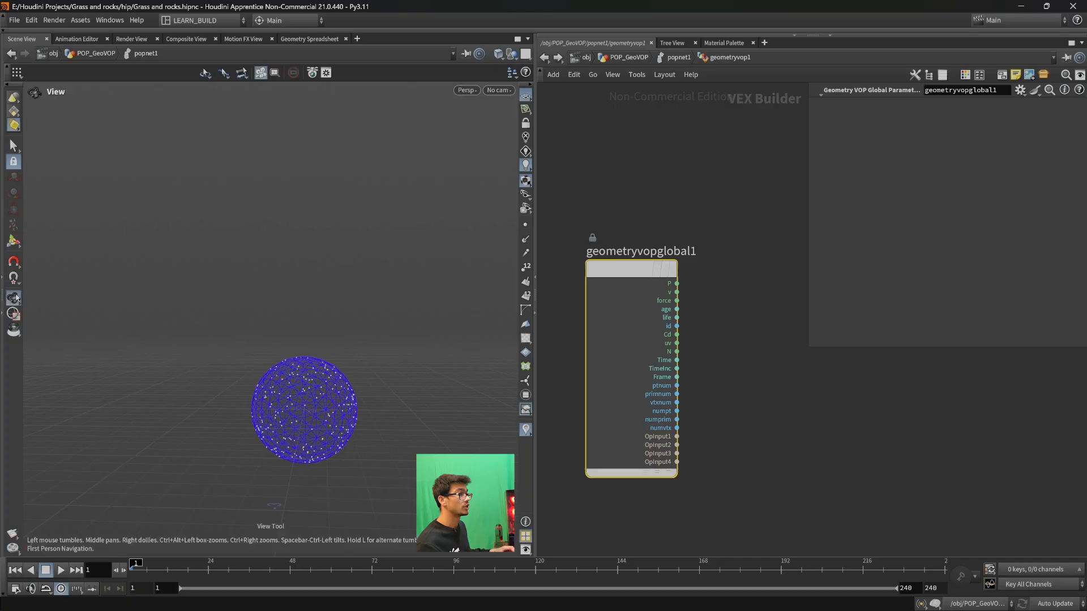
- Return to the POP_GeoVOP network and look over sphere5, popnet1 and the chain feeding POINT_OUT
left_click(545, 57)
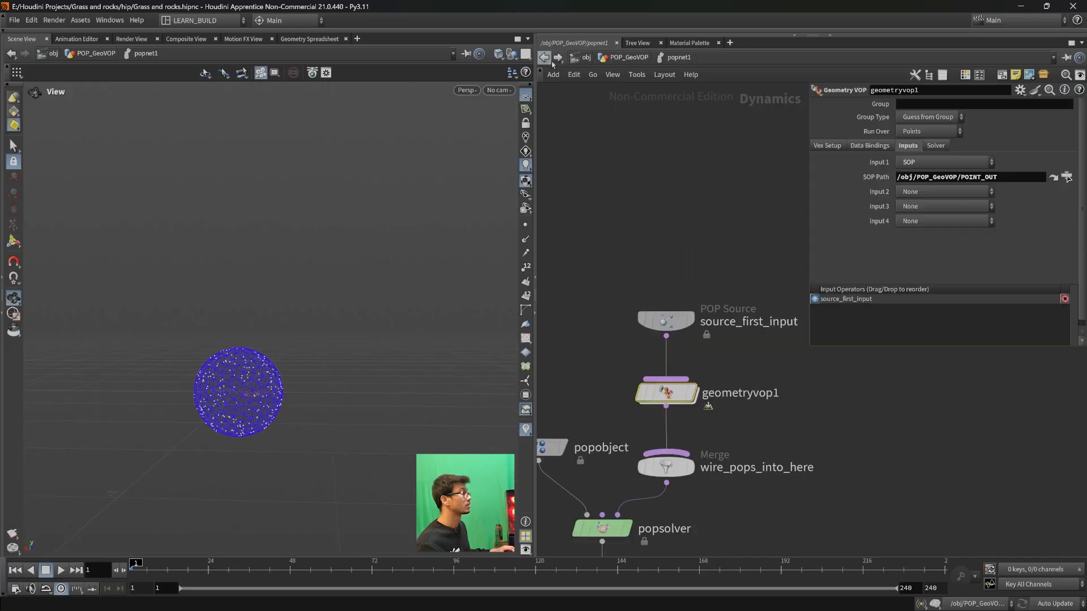
middle_click_drag(834, 393, 806, 341)
middle_click_drag(690, 485, 715, 496)
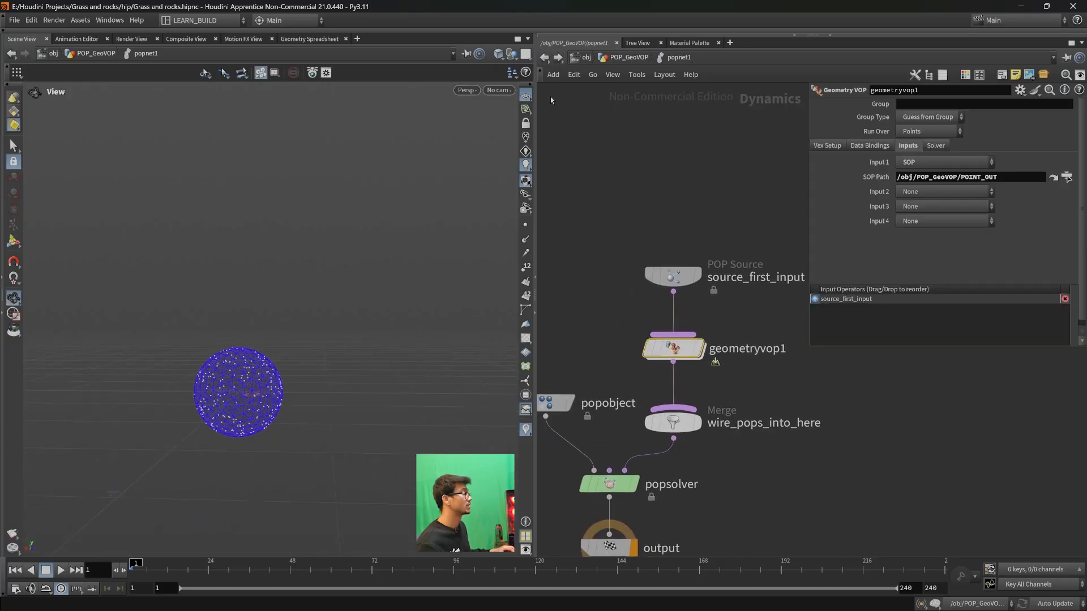
left_click(545, 57)
left_click(725, 380)
middle_click_drag(786, 462, 793, 422)
middle_click_drag(559, 450, 661, 433)
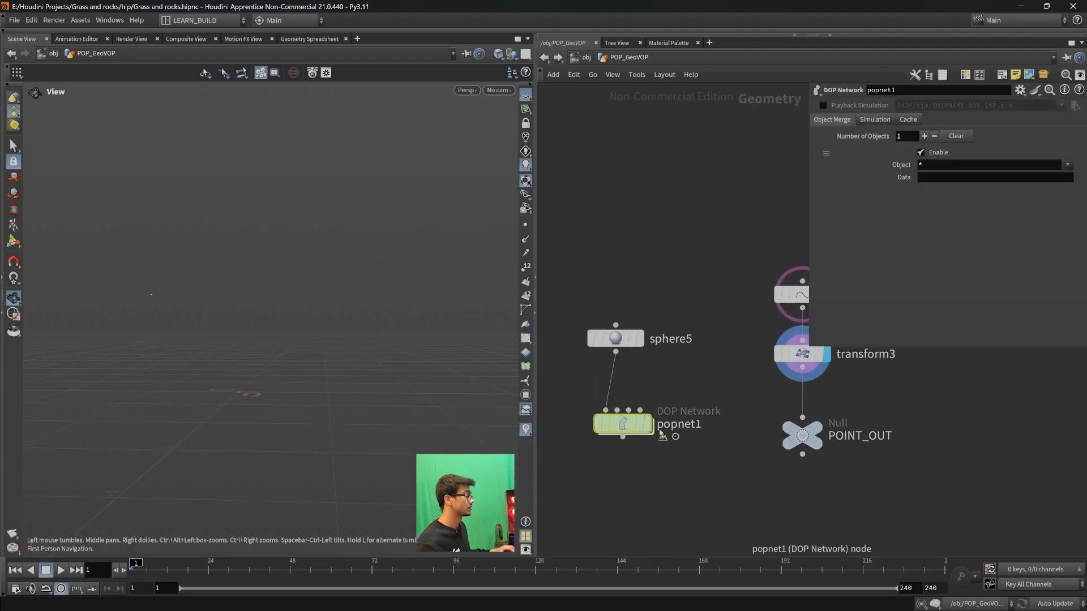
- Turn on point display in the viewport and compare the particles inside popnet1 with the POINT_OUT point
double_click(622, 423)
left_click(525, 225)
left_click_drag(319, 354, 160, 366)
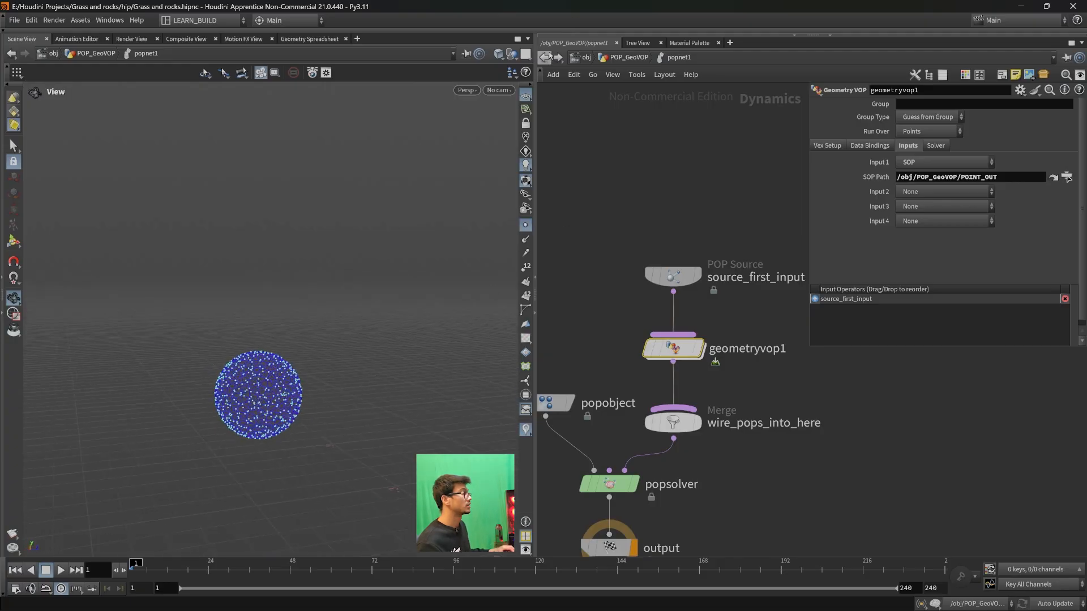
left_click(544, 57)
left_click_drag(294, 363, 252, 392)
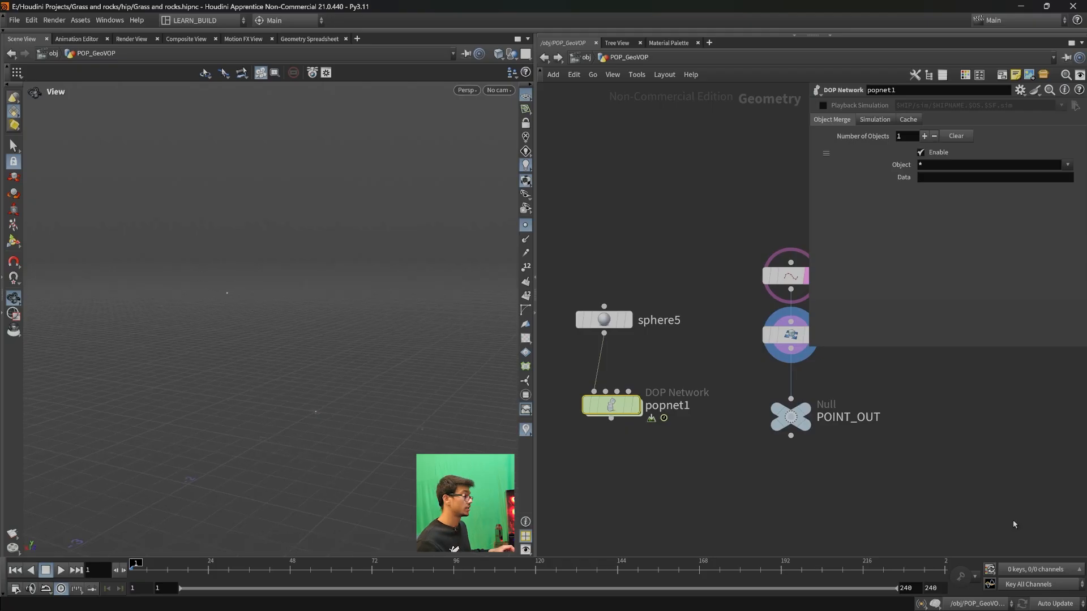
- Inside popnet1's geometryvop1, add an Import Point Attribute node with its file input wired from OpInput1
double_click(611, 405)
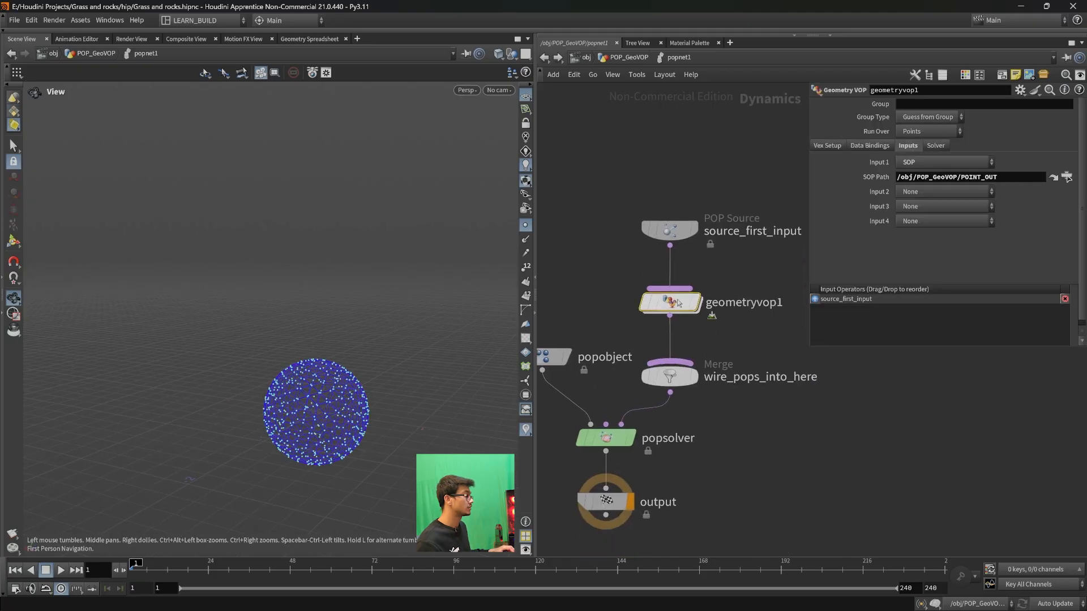
double_click(670, 303)
left_click(664, 422)
key("Tab")
type("pointat")
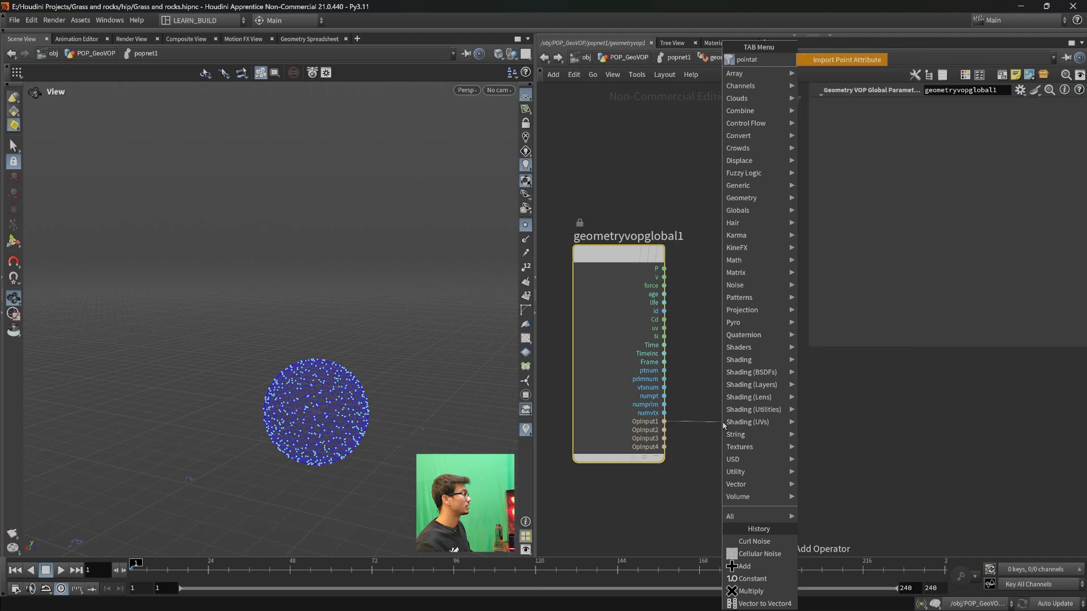
key("Return")
mouse_move(784, 431)
left_mouse_down()
mouse_move(811, 400)
mouse_move(795, 420)
left_mouse_up()
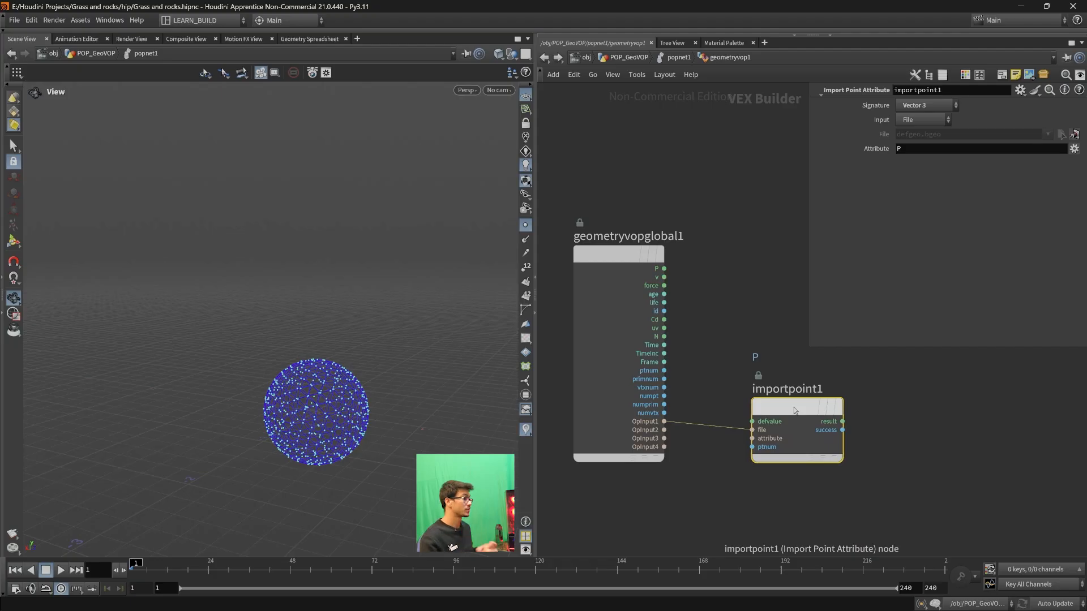
left_click_drag(796, 405, 845, 393)
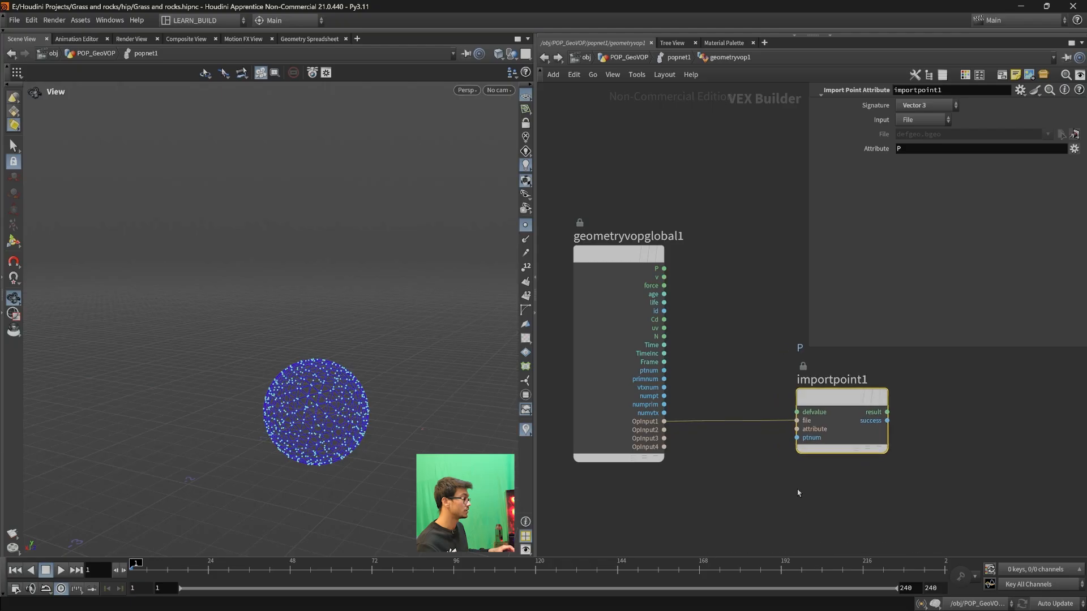
- Create an integer constant for importpoint1's ptnum input and arrange it directly below the node
middle_click_drag(802, 506, 744, 470)
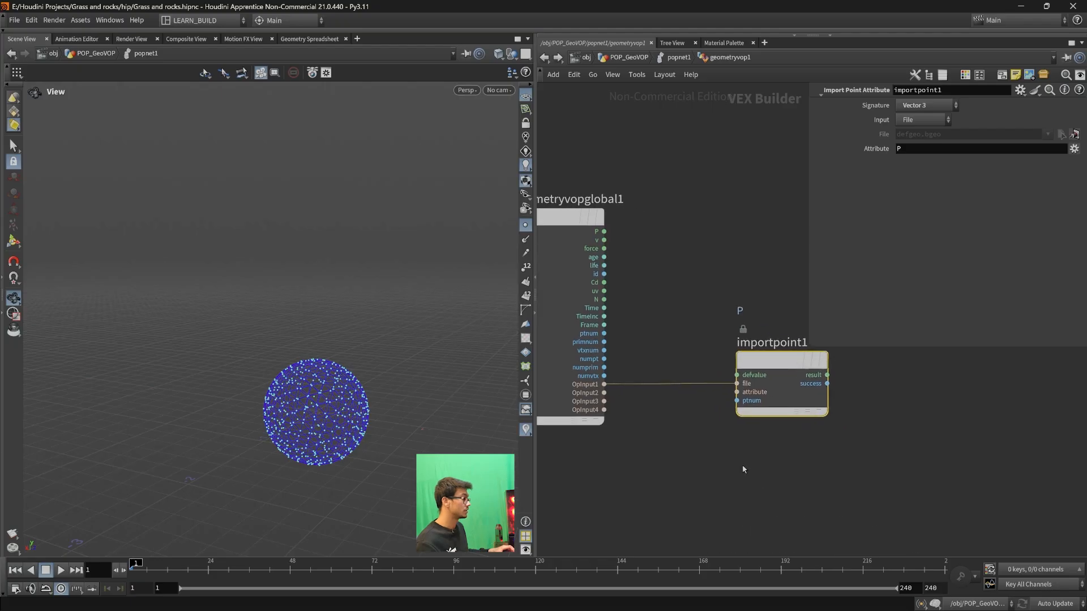
right_click(739, 402)
left_click(758, 425)
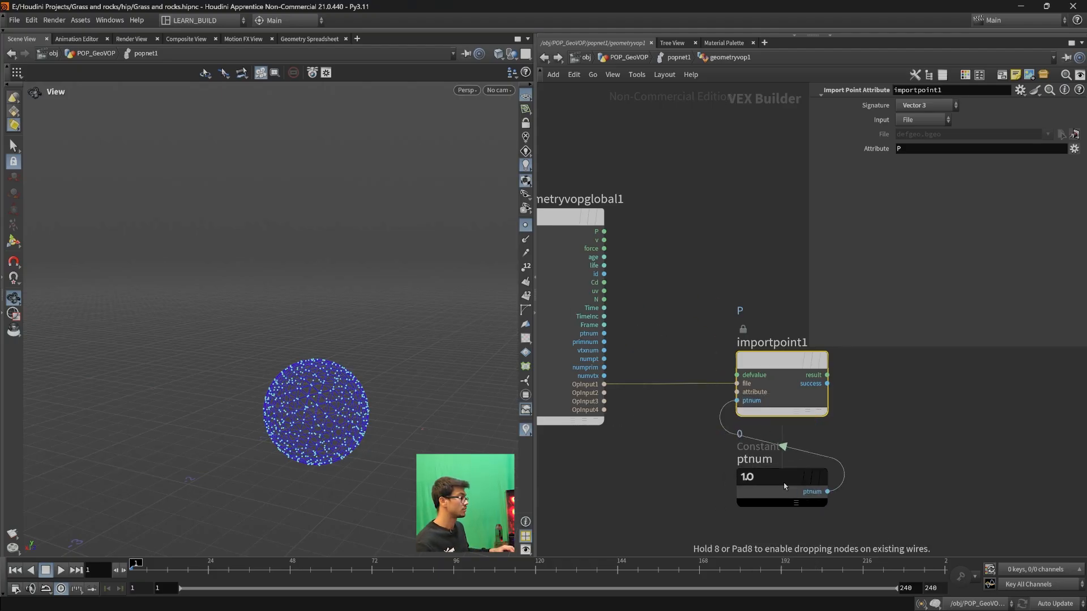
left_click(789, 463)
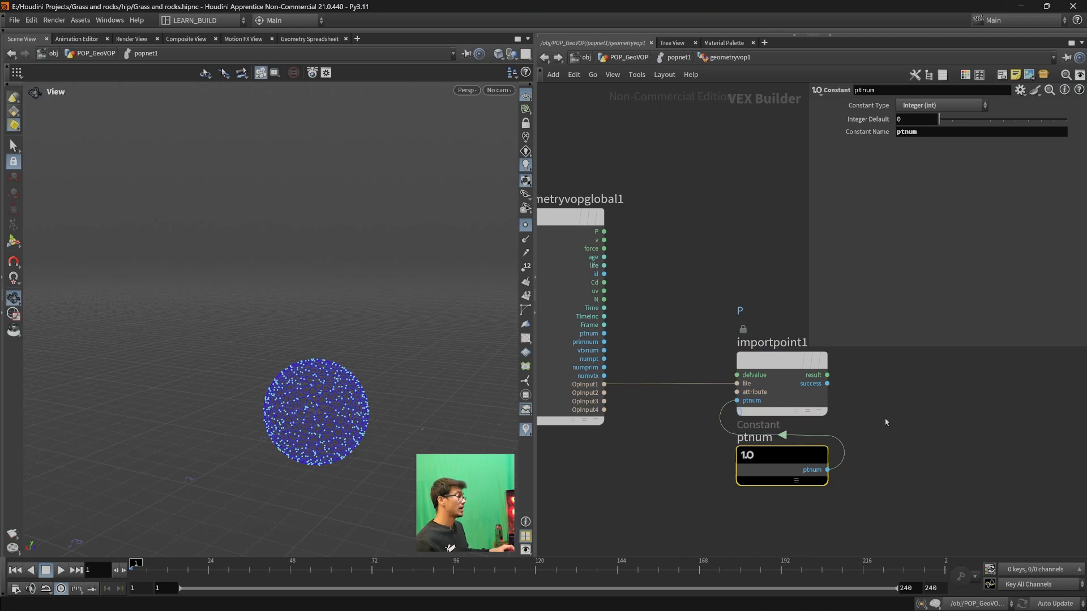
scroll(844, 424, "down", 1)
left_click(758, 373, "shift")
left_click_drag(758, 374, 730, 379)
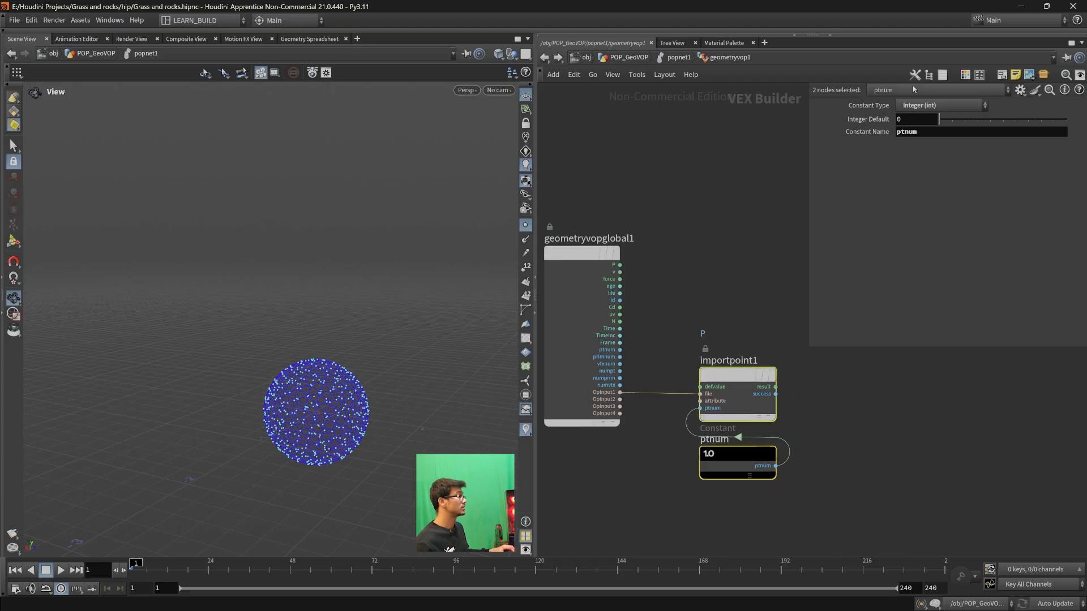
left_click(850, 414)
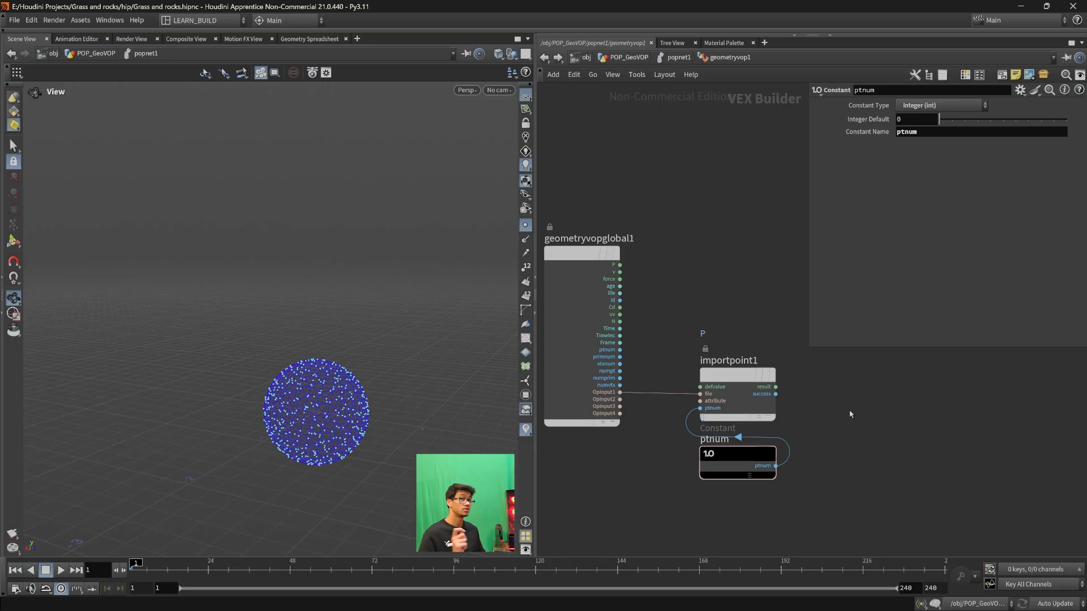
- Add a Subtract node and place it on the output side of importpoint1
left_click(776, 387)
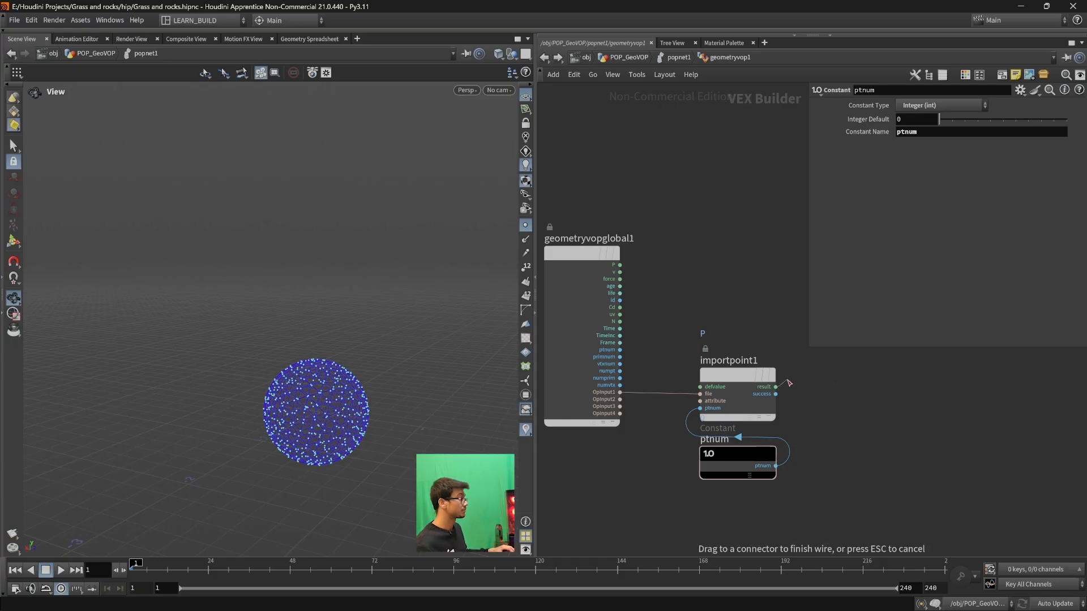
middle_click_drag(850, 395, 789, 421)
key("Escape")
key("Tab")
type("sub")
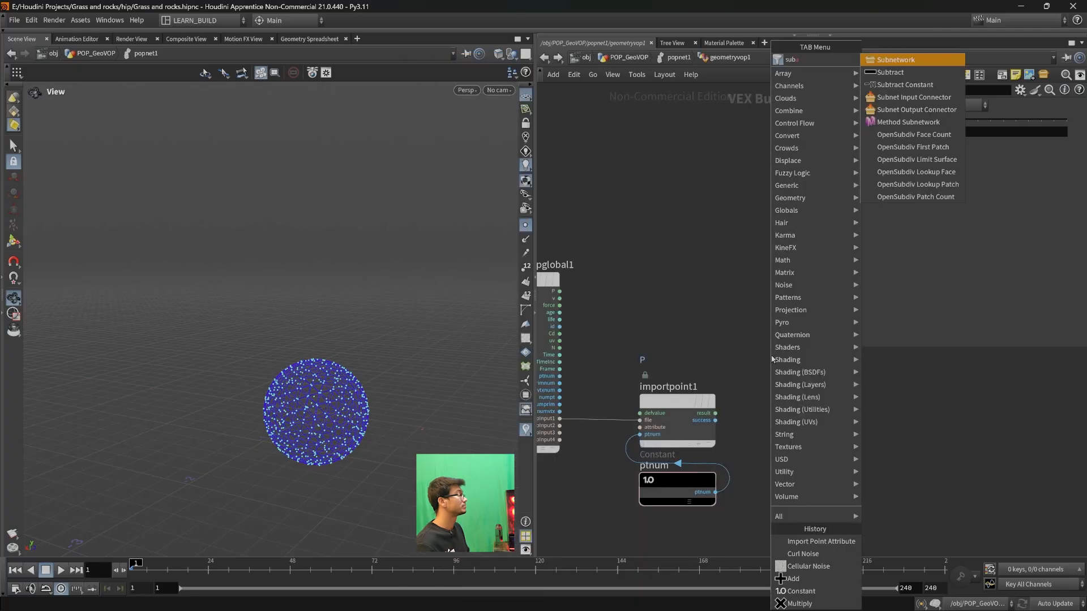
key("Down")
key("Return")
left_click(770, 362)
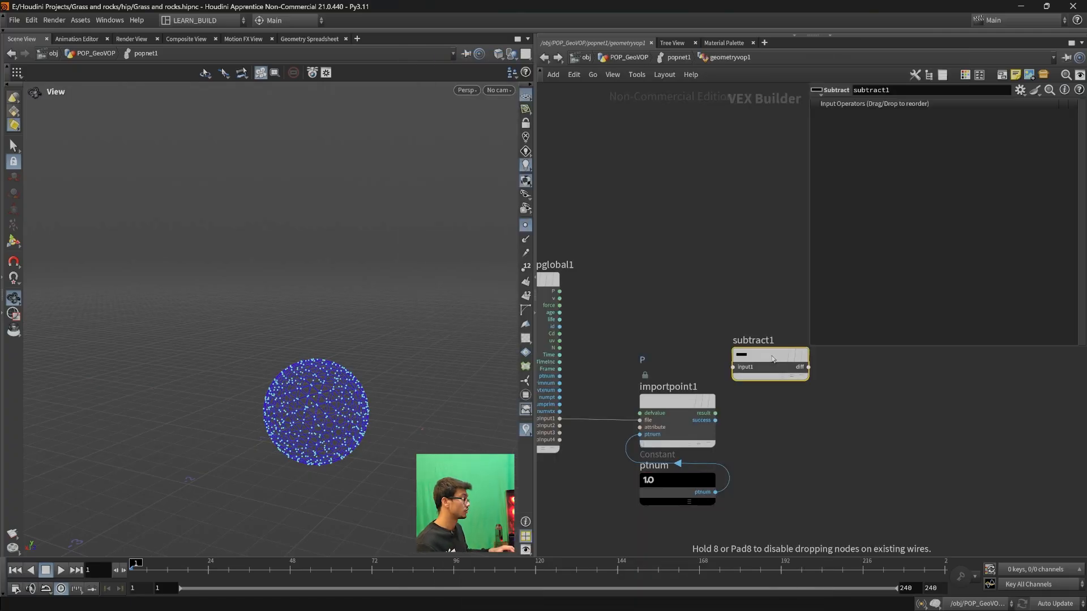
left_click_drag(786, 354, 814, 375)
- Wire importpoint1's result and the global P into subtract1's first two inputs, and its diff into geometryvopoutput1's v
left_click_drag(715, 414, 760, 388)
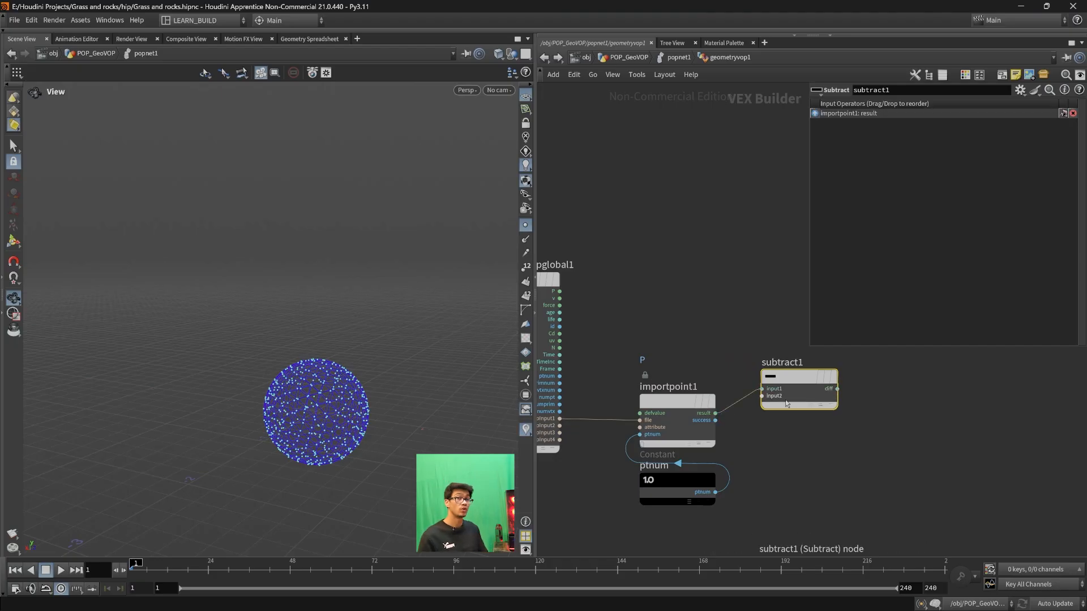
left_click_drag(559, 291, 761, 396)
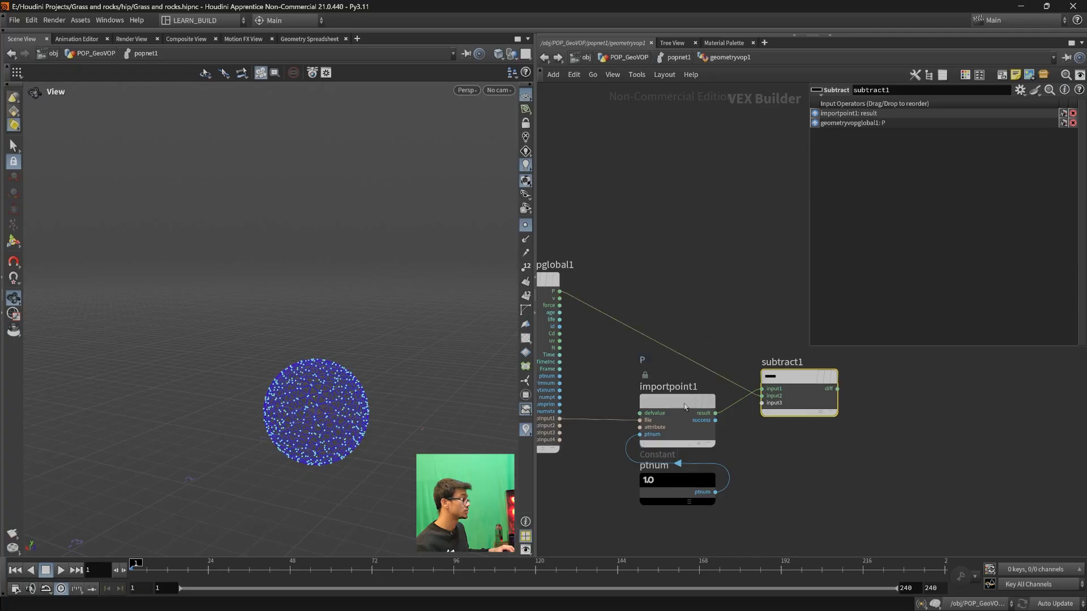
left_click_drag(677, 402, 669, 402)
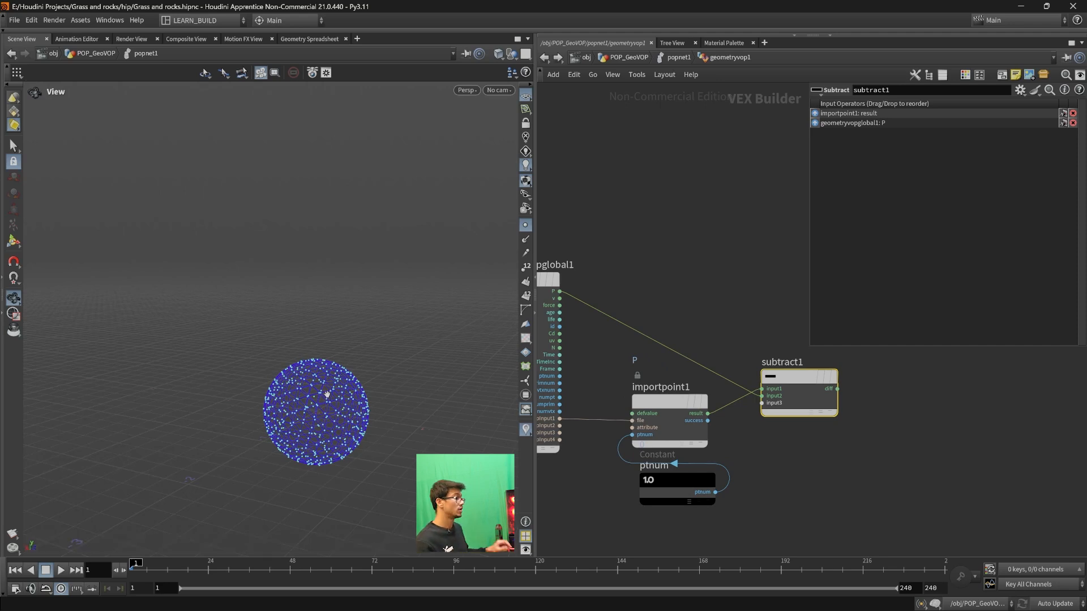
scroll(792, 510, "down", 3)
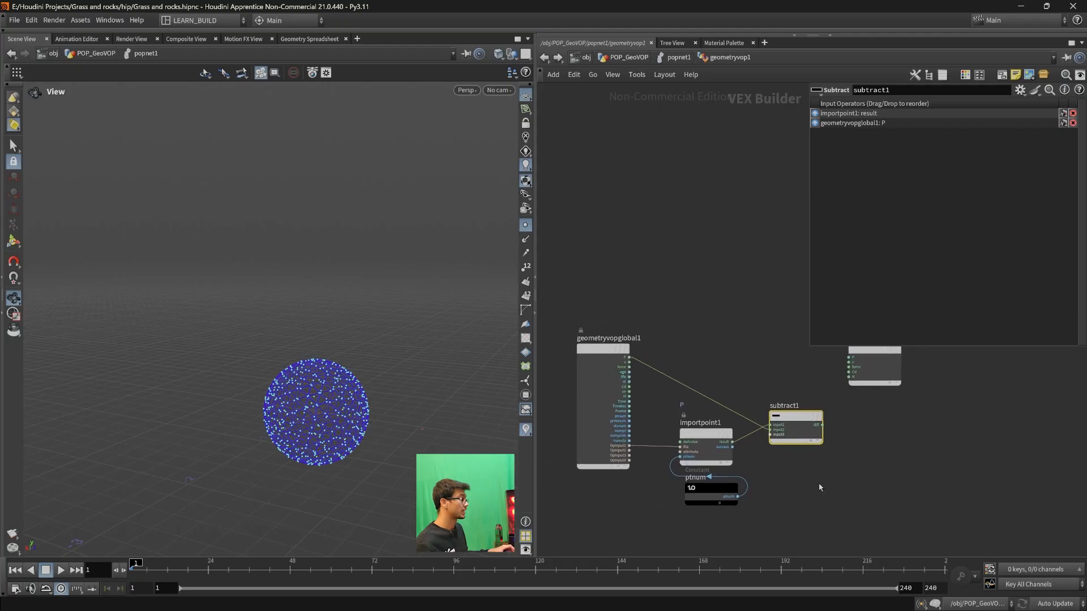
middle_click_drag(840, 479, 815, 483)
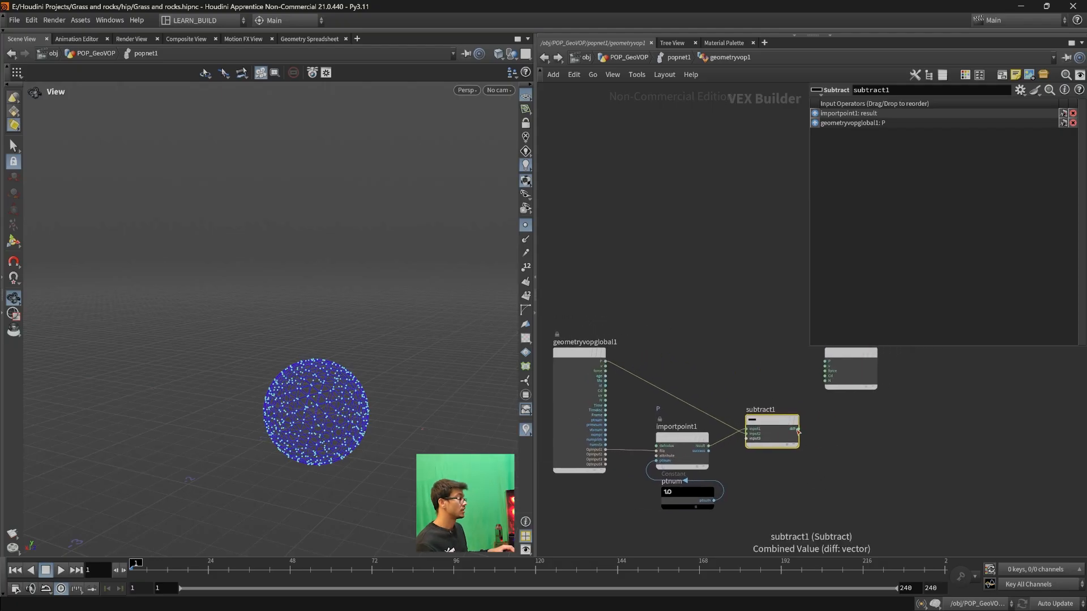
left_click_drag(799, 429, 826, 368)
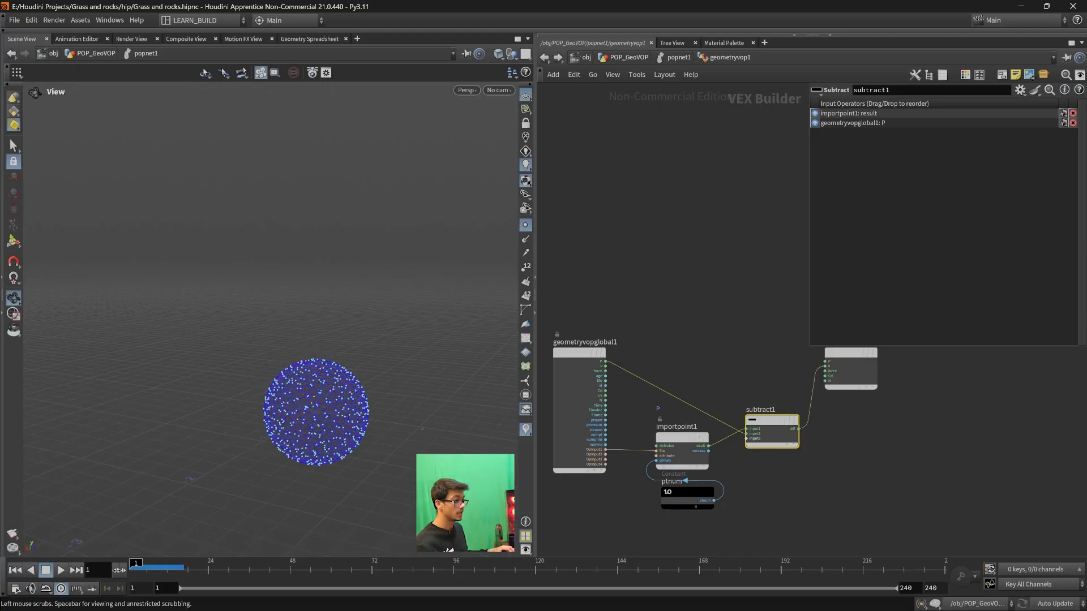
- Play the simulation up to frame 143 and examine how the particles travel from the sphere toward the imported point
left_click(60, 570)
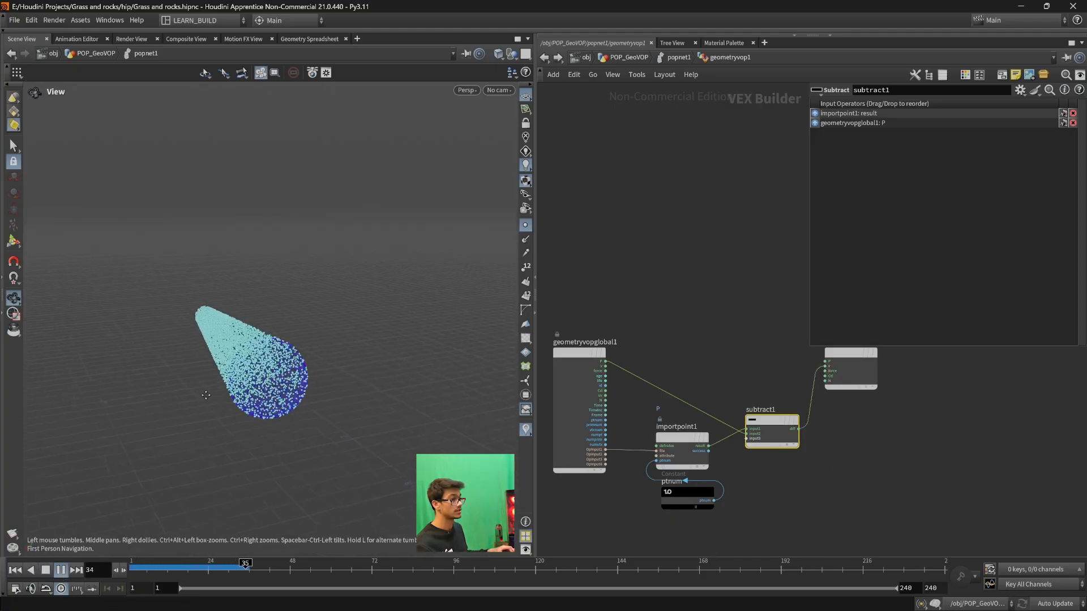
scroll(207, 379, "up", 4)
left_click_drag(206, 378, 228, 398)
left_click(60, 571)
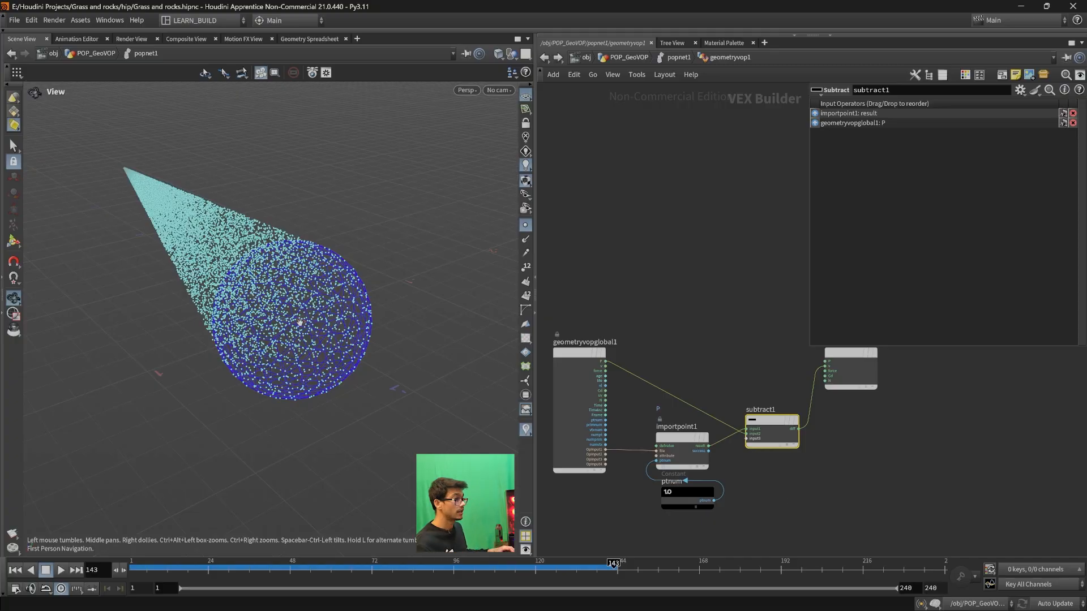
left_click_drag(202, 287, 245, 323)
scroll(249, 322, "down", 2)
middle_click_drag(329, 355, 321, 345)
- Move geometryvopoutput1 farther from subtract1 and insert a Normalize node on the wire between subtract1's diff and v
middle_click_drag(939, 467, 941, 483)
left_click_drag(862, 406, 966, 461)
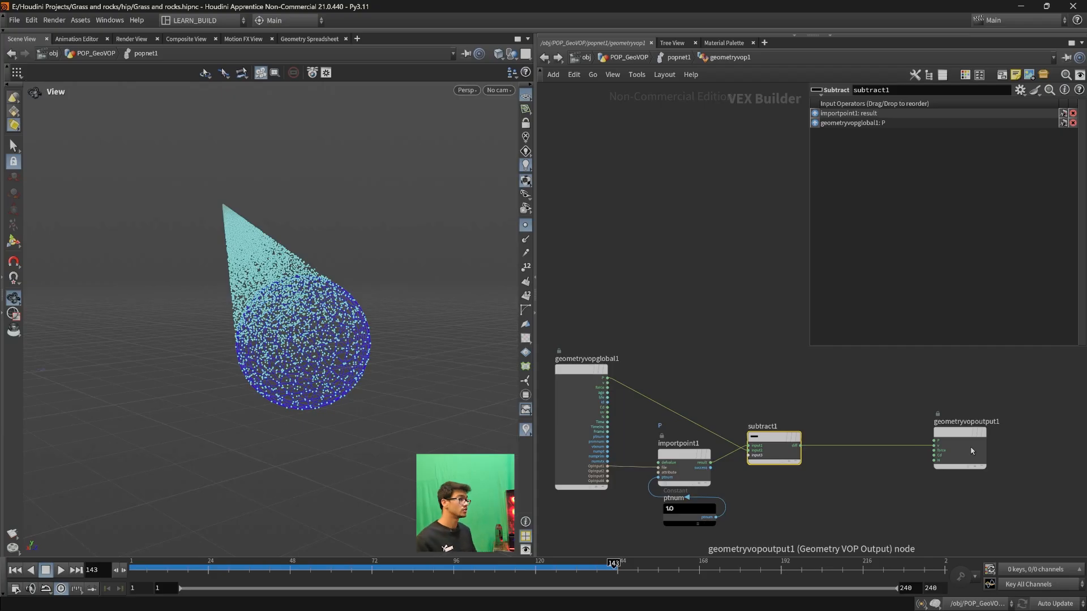
left_click(859, 447)
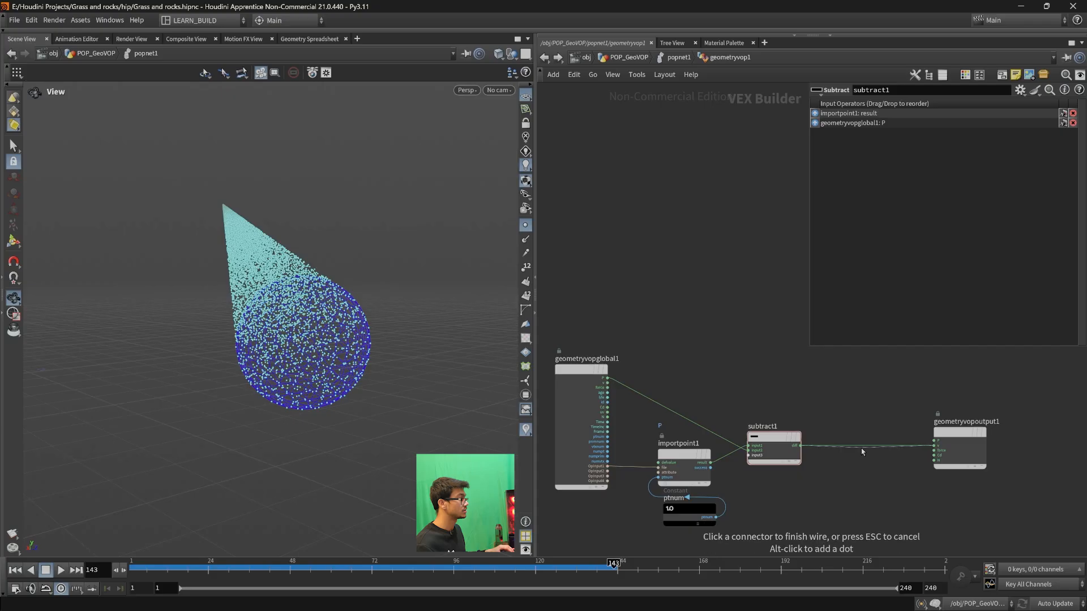
key("Tab")
type("norm")
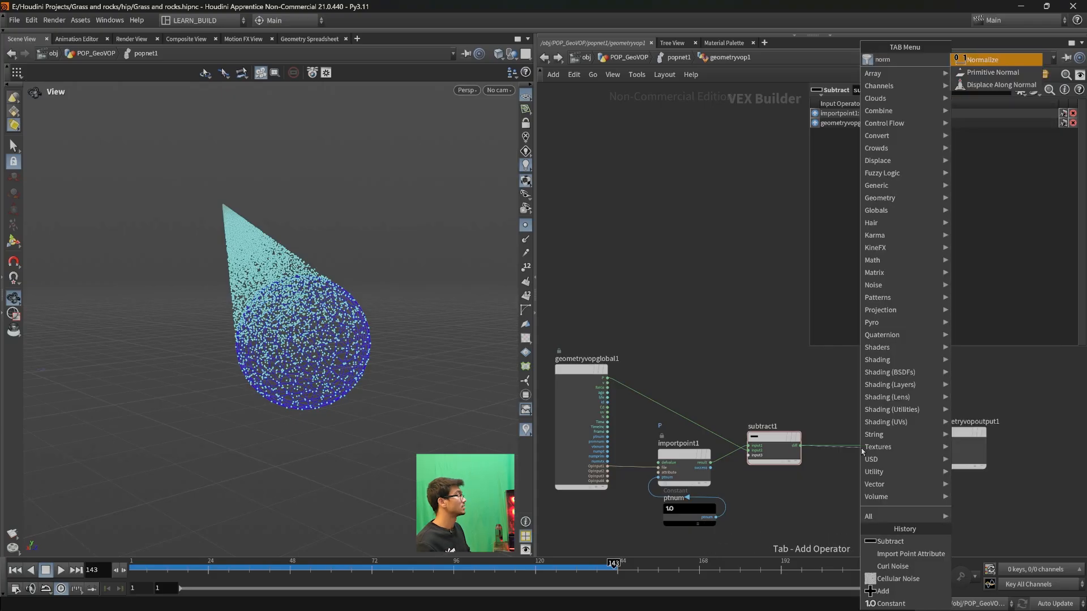
key("Return")
left_click_drag(865, 450, 867, 445)
- Replay the simulation from frame 1 to frame 69 with the normalized velocity
left_click(15, 569)
left_click(61, 570)
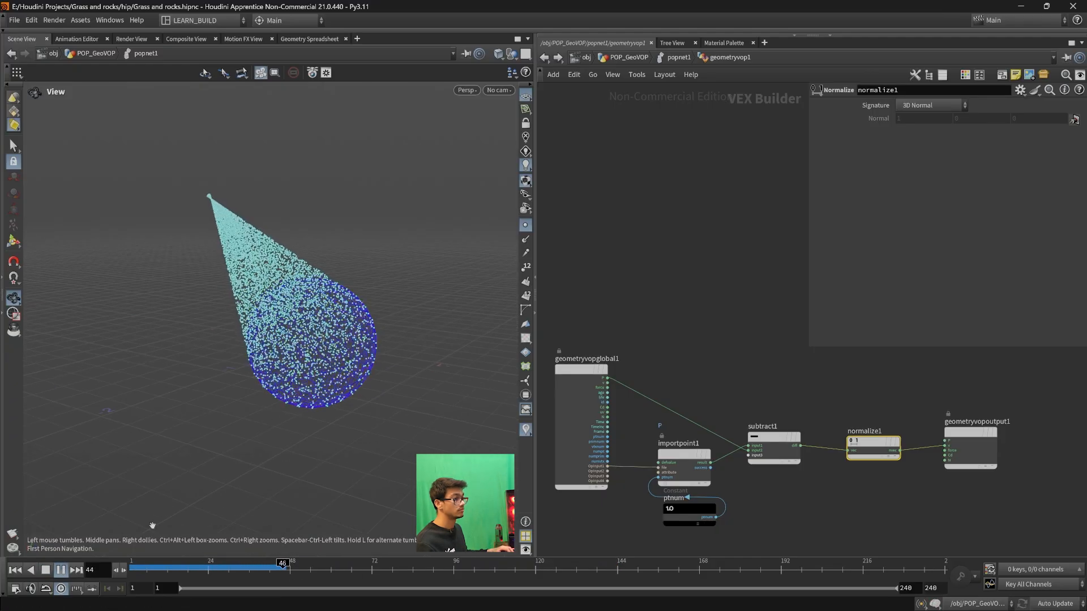
left_click(61, 569)
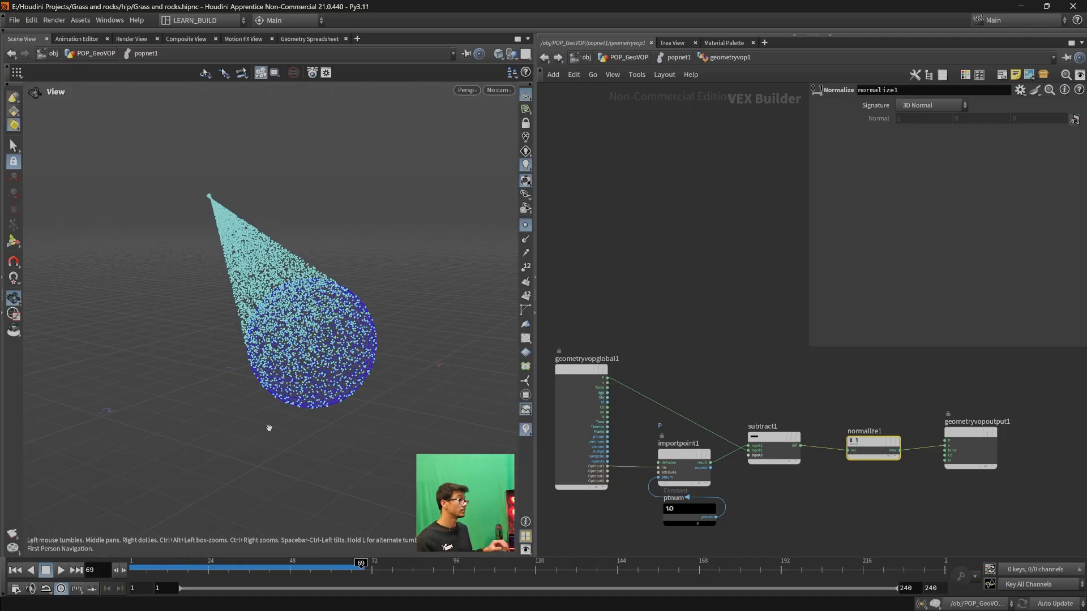
- Examine normalize1's connections and the particle motion close up around the target point
scroll(839, 427, "up", 4)
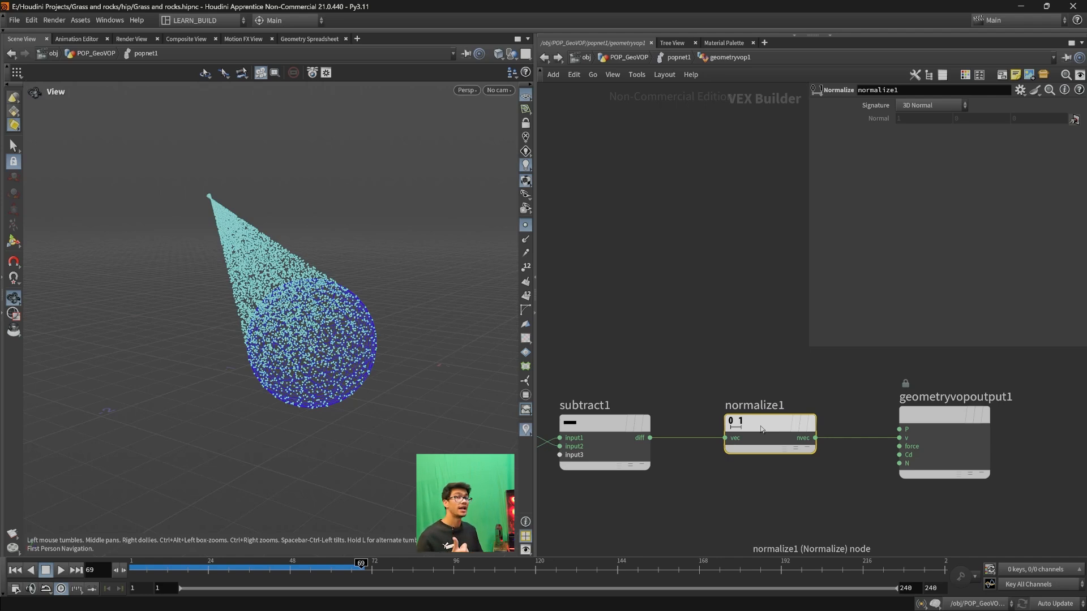
scroll(406, 316, "up", 4)
mouse_move(357, 331)
left_mouse_down()
mouse_move(388, 326)
mouse_move(365, 347)
left_mouse_up()
middle_click_drag(365, 347, 382, 401)
middle_click_drag(211, 265, 304, 341)
scroll(243, 289, "up", 4)
scroll(197, 255, "up", 4)
middle_click_drag(174, 219, 215, 244)
scroll(215, 245, "up", 3)
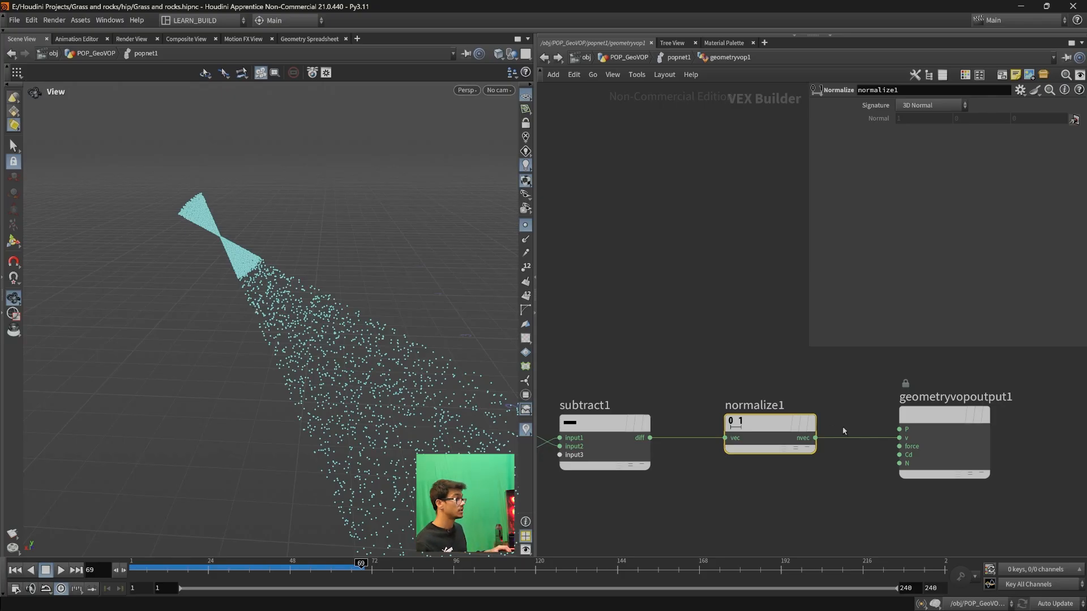
- Nudge normalize1 closer to subtract1 and review the particles at the target alongside the full VOP node chain
left_click_drag(804, 426, 786, 425)
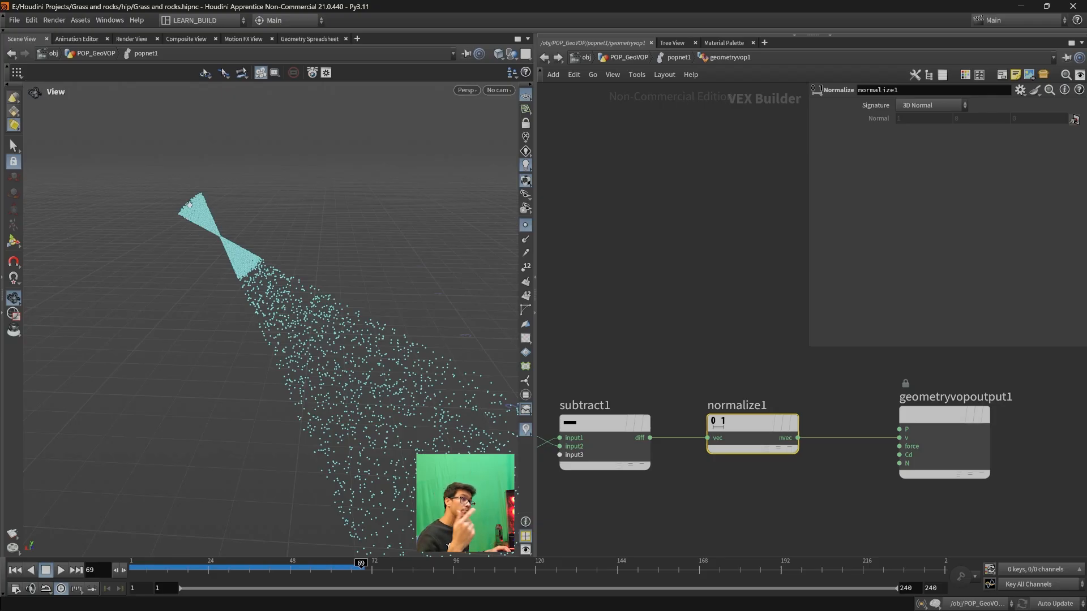
left_click_drag(223, 279, 283, 301)
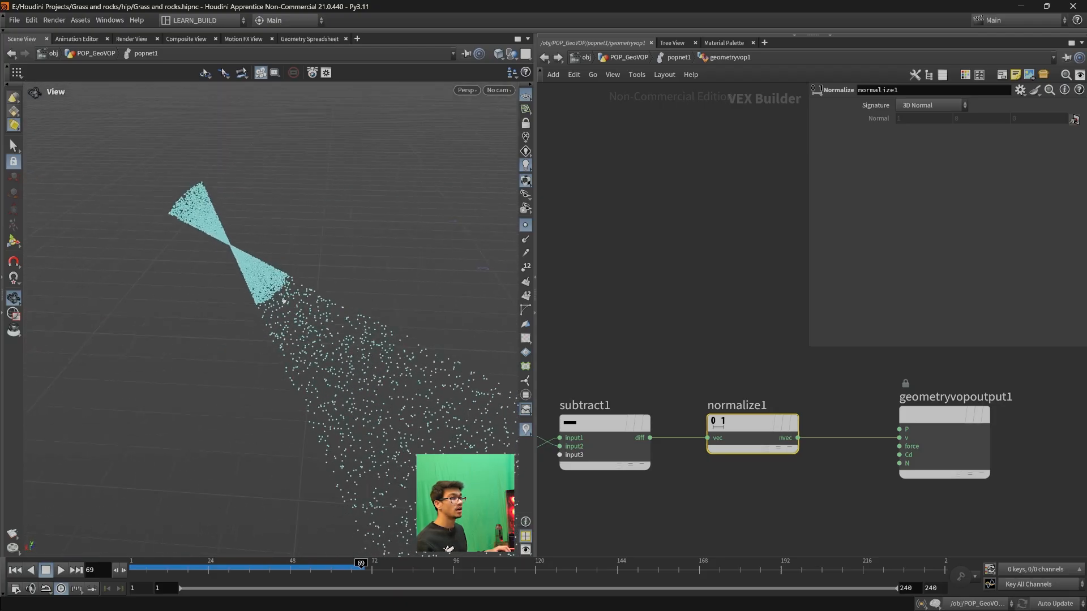
left_click_drag(237, 231, 223, 317)
scroll(710, 555, "down", 3)
middle_click_drag(725, 522, 722, 381)
scroll(698, 433, "down", 3)
scroll(697, 440, "up", 3)
scroll(793, 469, "down", 5)
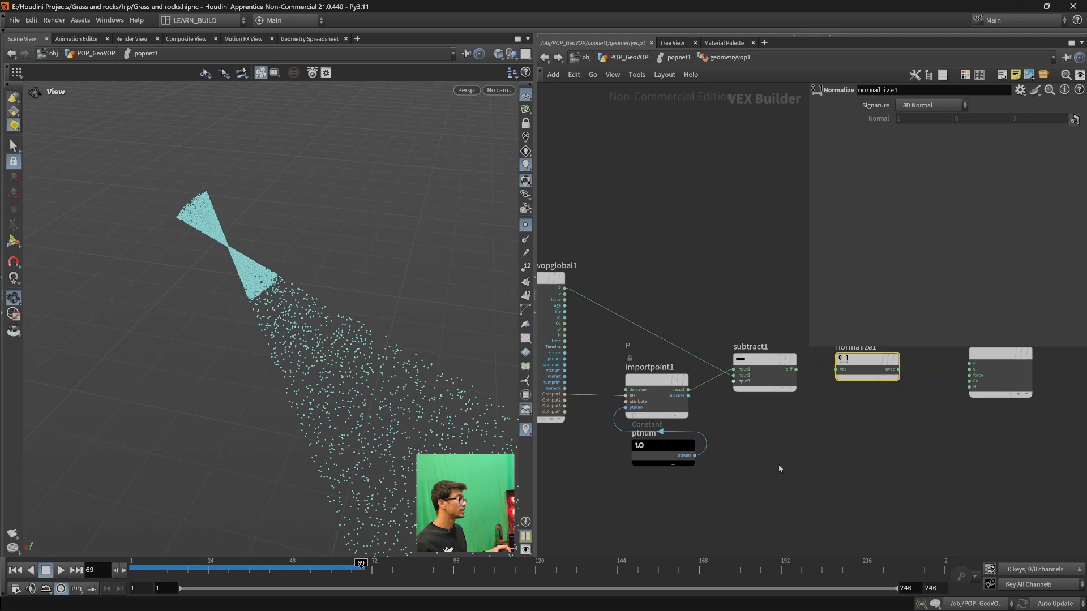
- Move importpoint1, ptnum, subtract1 and normalize1 up together as a group and align geometryvopoutput1 with normalize1
left_click_drag(845, 499, 715, 413)
left_click_drag(779, 430, 787, 400)
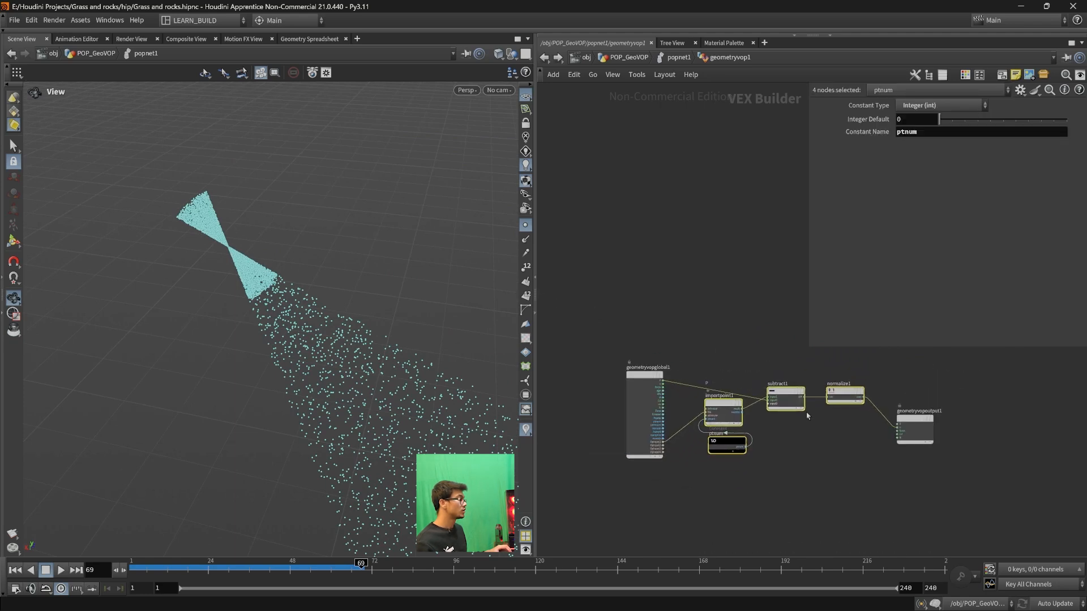
left_click_drag(920, 425, 929, 391)
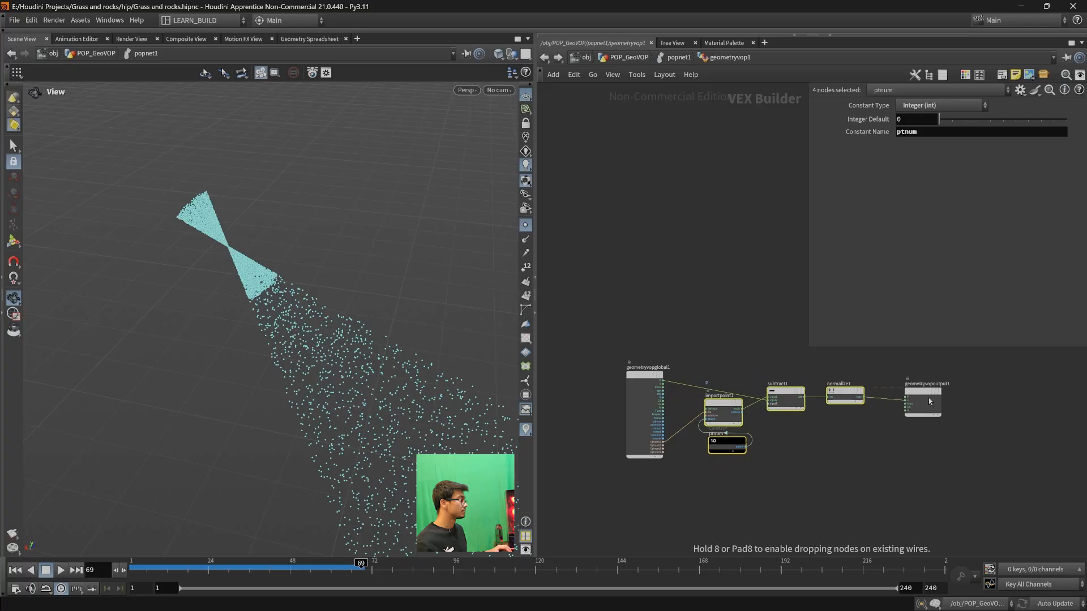
left_click(875, 480)
scroll(362, 390, "down", 2)
middle_click_drag(341, 382, 308, 348)
scroll(791, 487, "up", 4)
middle_click_drag(773, 490, 796, 537)
scroll(872, 509, "down", 2)
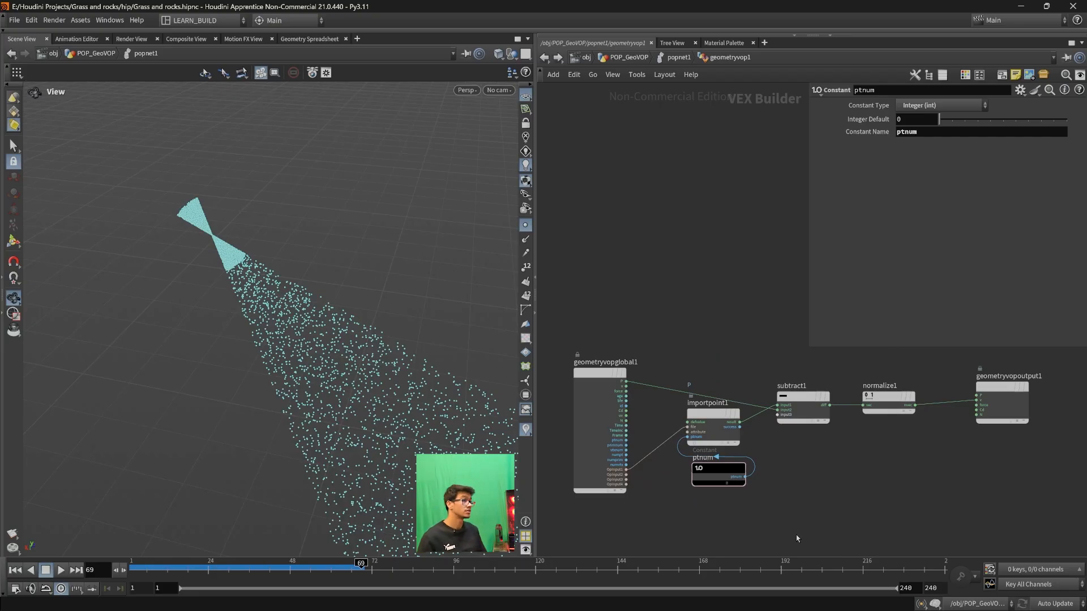
middle_click_drag(798, 527, 798, 518)
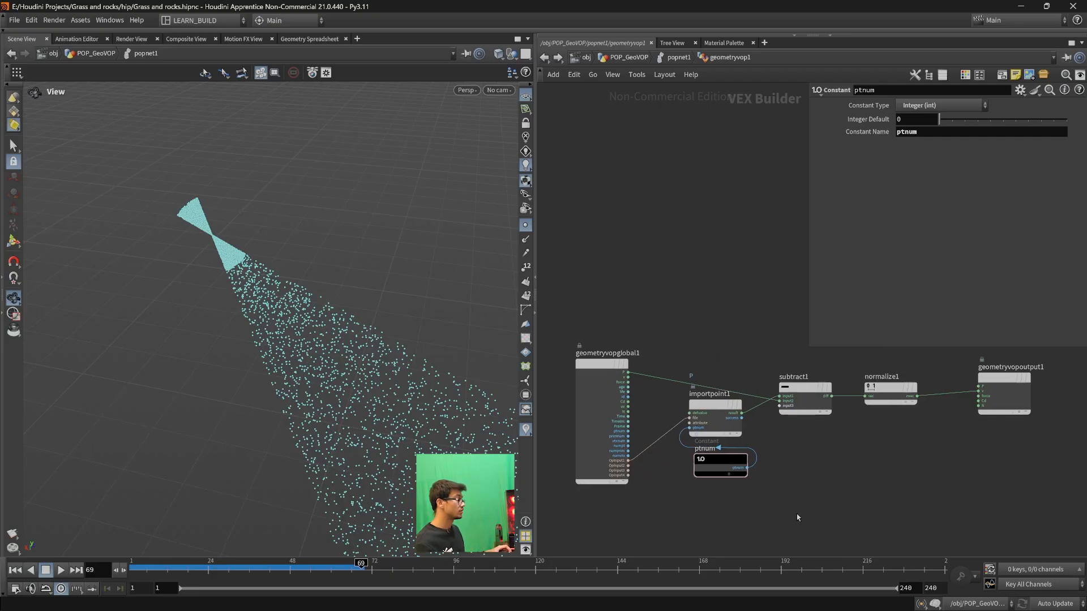
- Review the popnet1 network around geometryvop1, and return inside geometryvop1
key("u")
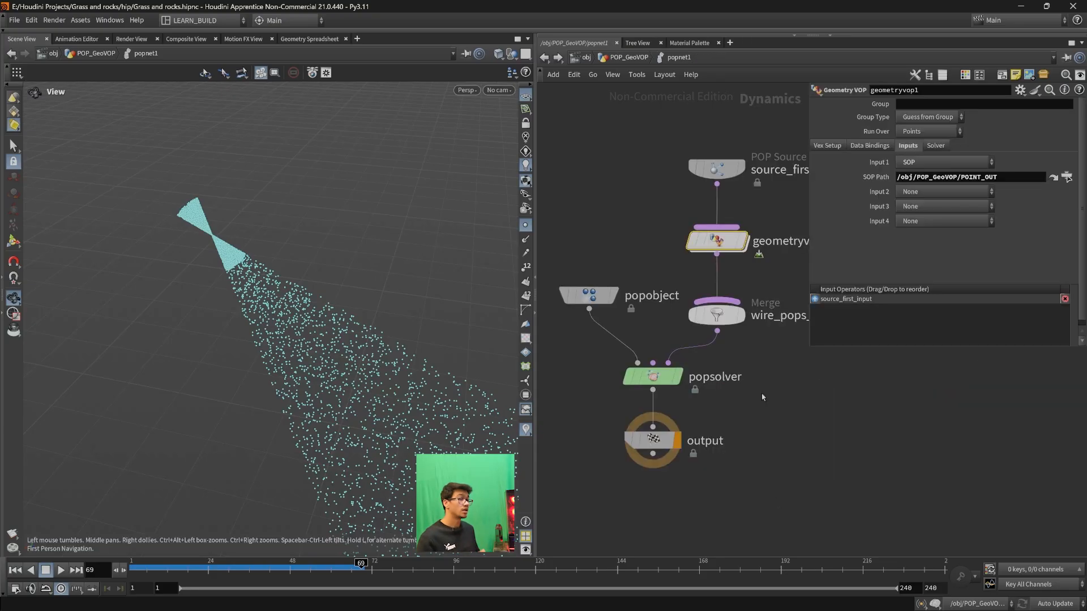
scroll(760, 427, "down", 2)
middle_click_drag(774, 466, 752, 481)
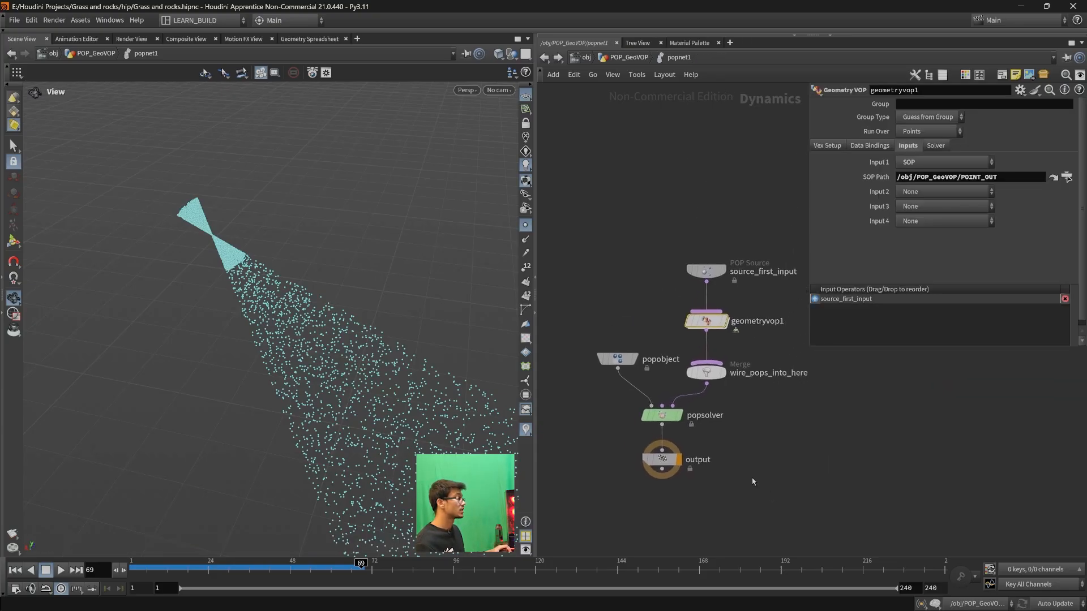
scroll(740, 433, "up", 2)
double_click(698, 273)
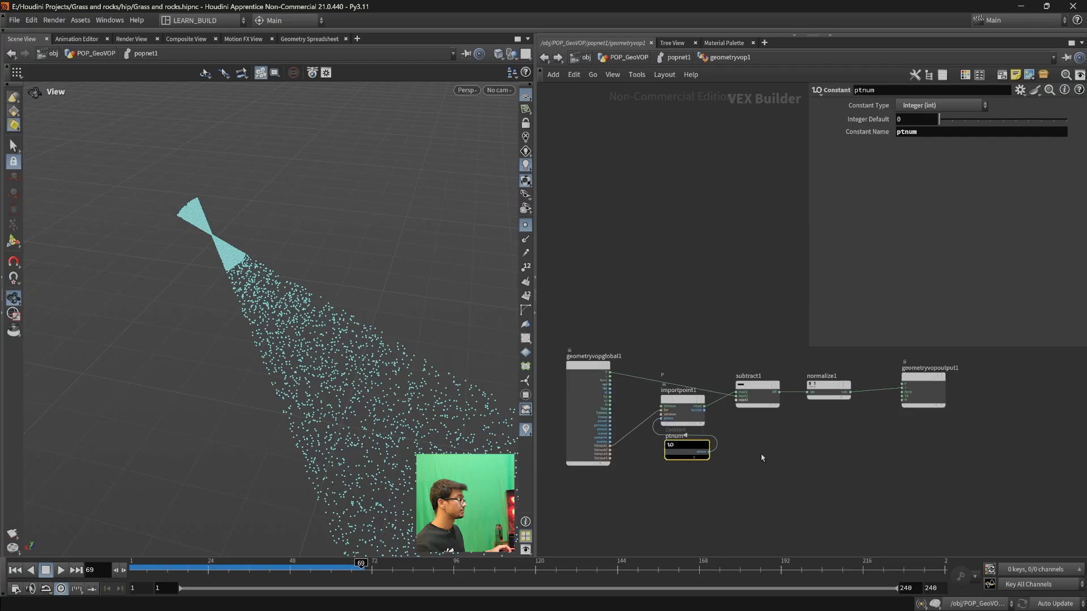
- Duplicate geometryvopglobal1 below the original and hide the parameter dialog in the network view
mouse_move(744, 497)
middle_mouse_down()
mouse_move(795, 451)
mouse_move(812, 406)
middle_mouse_up()
left_click_drag(638, 312, 642, 443, "alt")
middle_click_drag(793, 449, 718, 378)
scroll(769, 448, "down", 3)
scroll(736, 399, "up", 3)
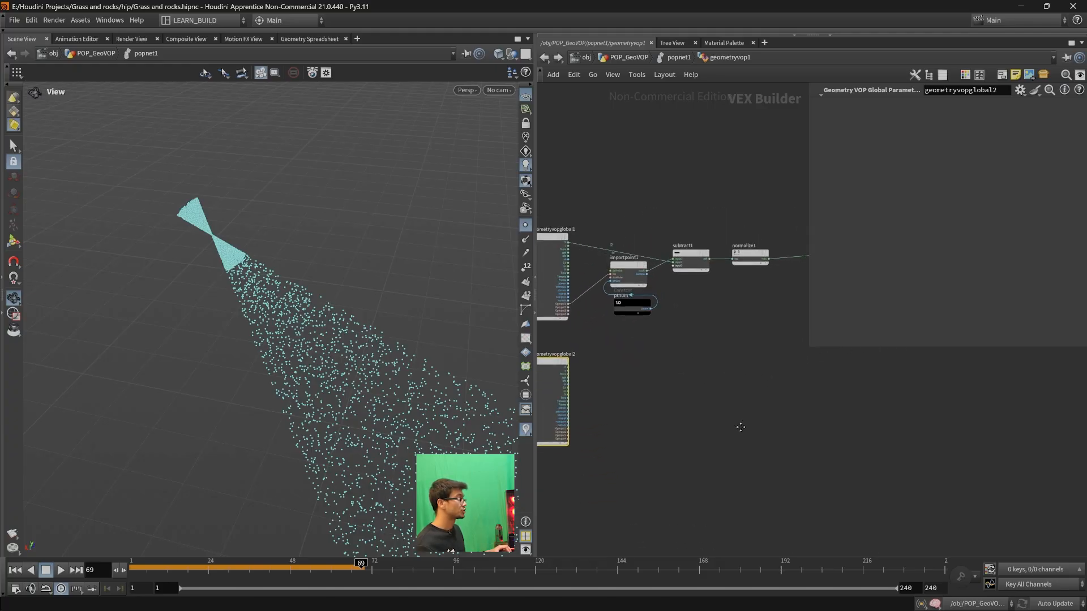
key("p")
- Add a Curl Noise node fed by geometryvopglobal2's P and place it beside geometryvopglobal2
scroll(740, 399, "up", 4)
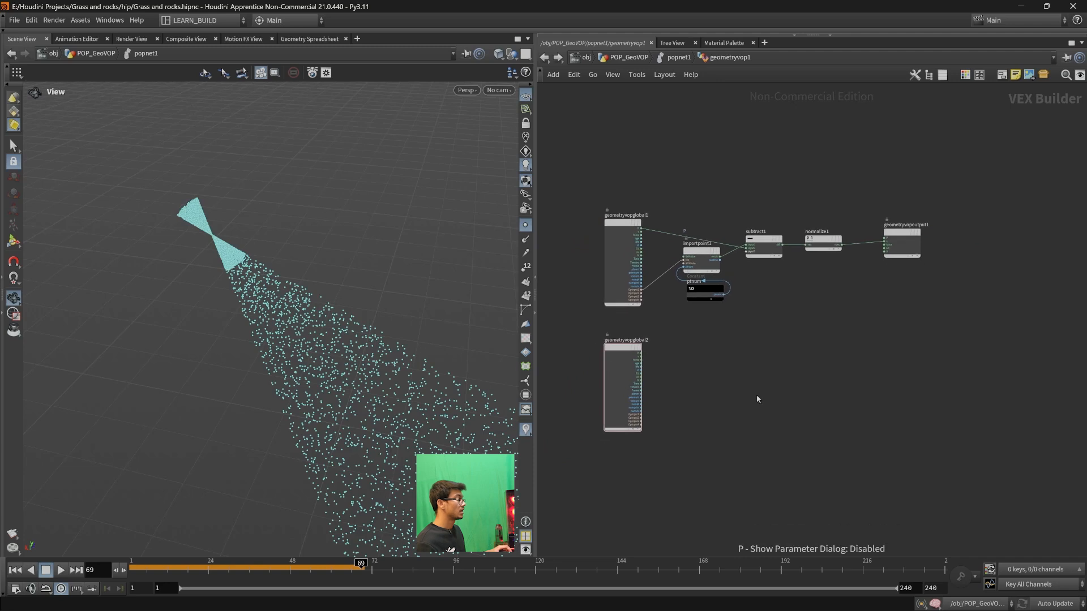
middle_click_drag(686, 405, 701, 430)
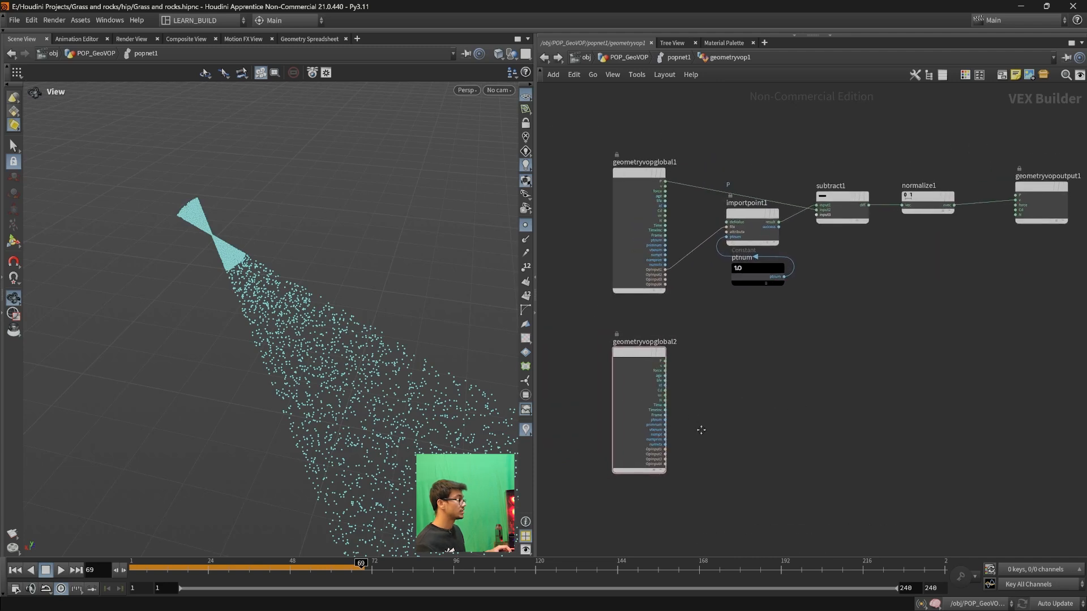
left_click(666, 361)
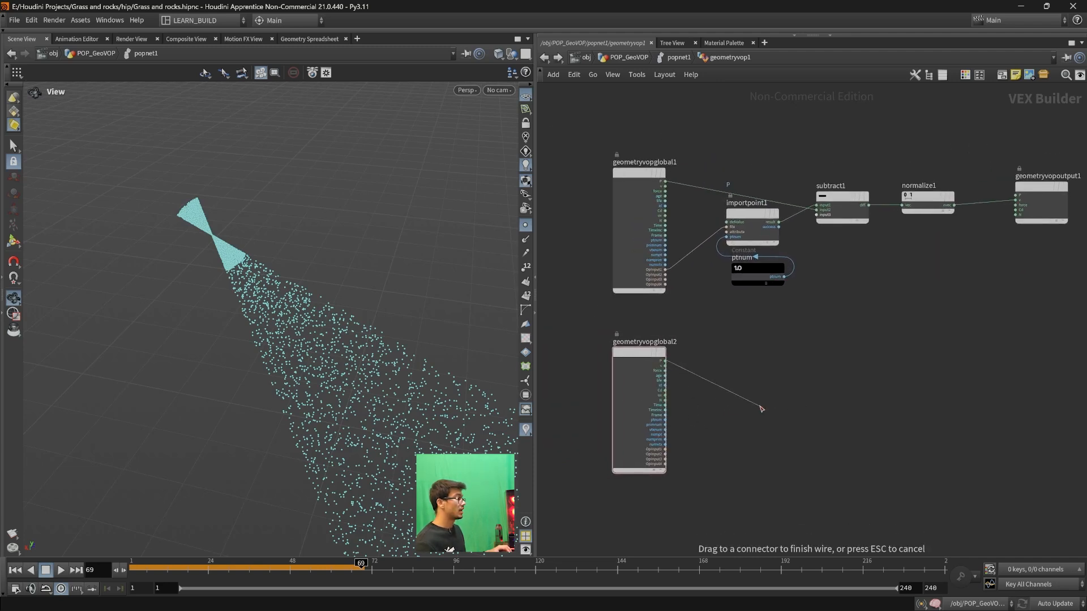
key("Tab")
type("cu")
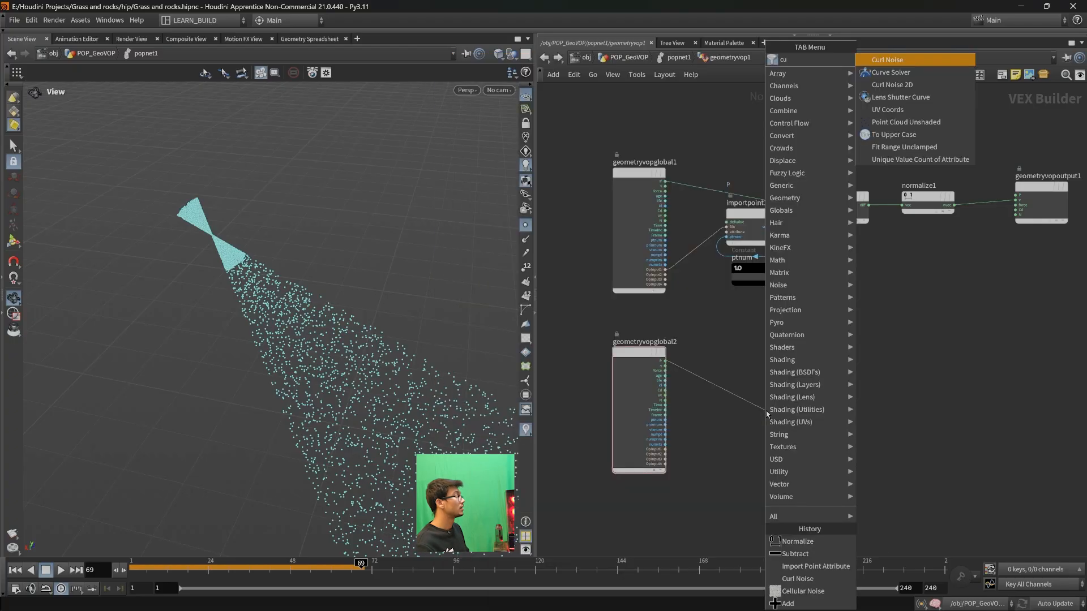
key("Return")
left_click_drag(768, 414, 773, 413)
middle_click_drag(877, 432, 824, 437)
- Append an Add node to curlnoise1's noise output and place it below geometryvopoutput1
left_click(744, 421)
key("Tab")
type("add")
key("Return")
left_click_drag(873, 323, 946, 334)
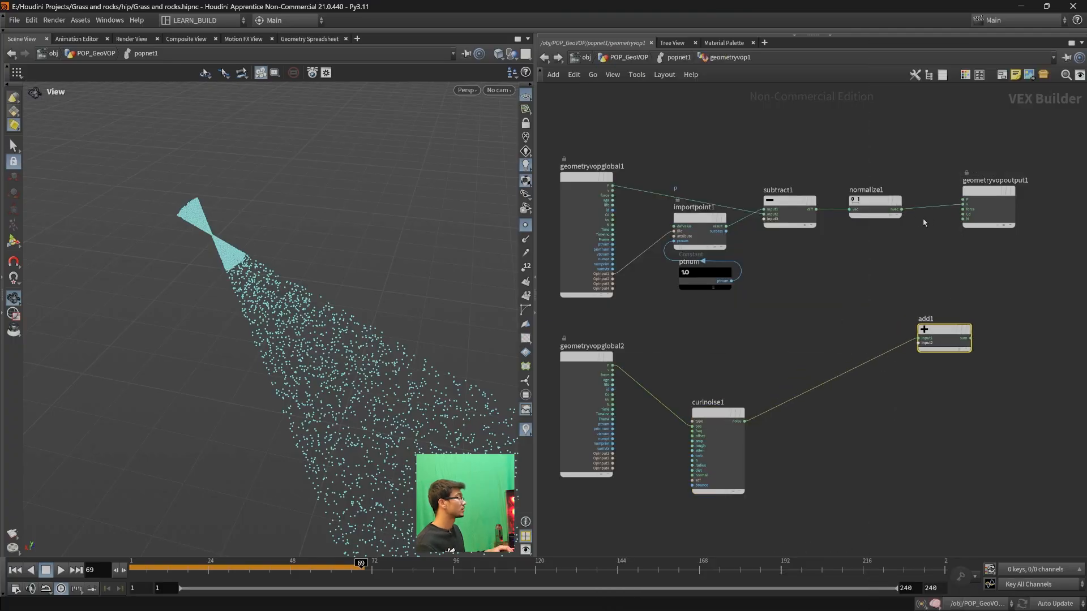
- Wire normalize1's output into add1's second input and add1's sum into geometryvopoutput1's v
left_click(901, 209)
left_click(916, 344)
mouse_move(952, 334)
left_mouse_down()
mouse_move(917, 221)
mouse_move(953, 352)
left_mouse_up()
left_click(974, 358)
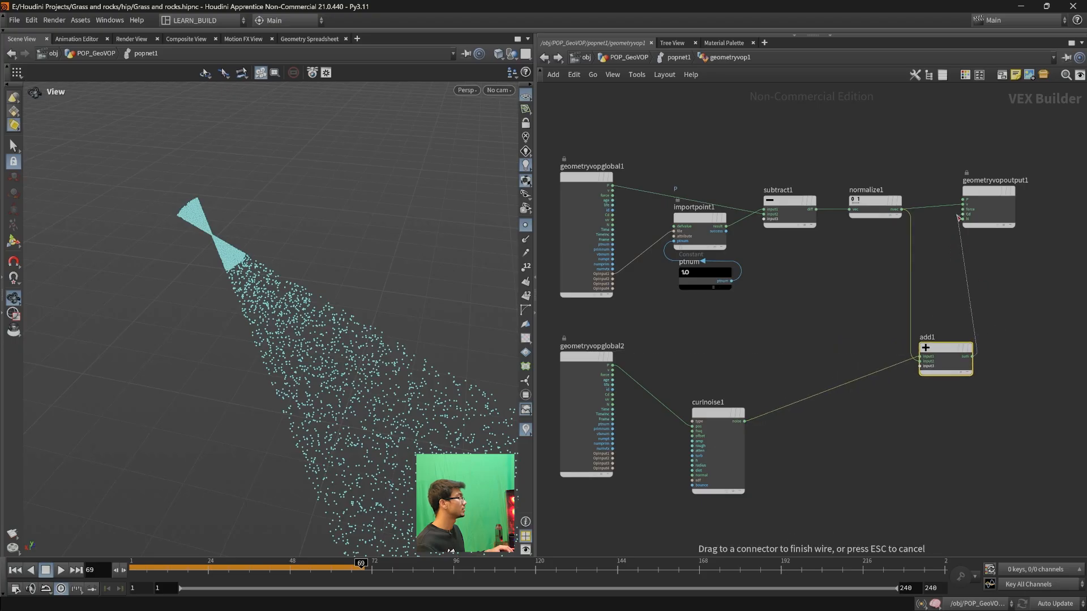
left_click(962, 204)
- Replay the simulation from frame 1 and examine the curl-noise particle motion around the sphere and the target point
left_click(15, 570)
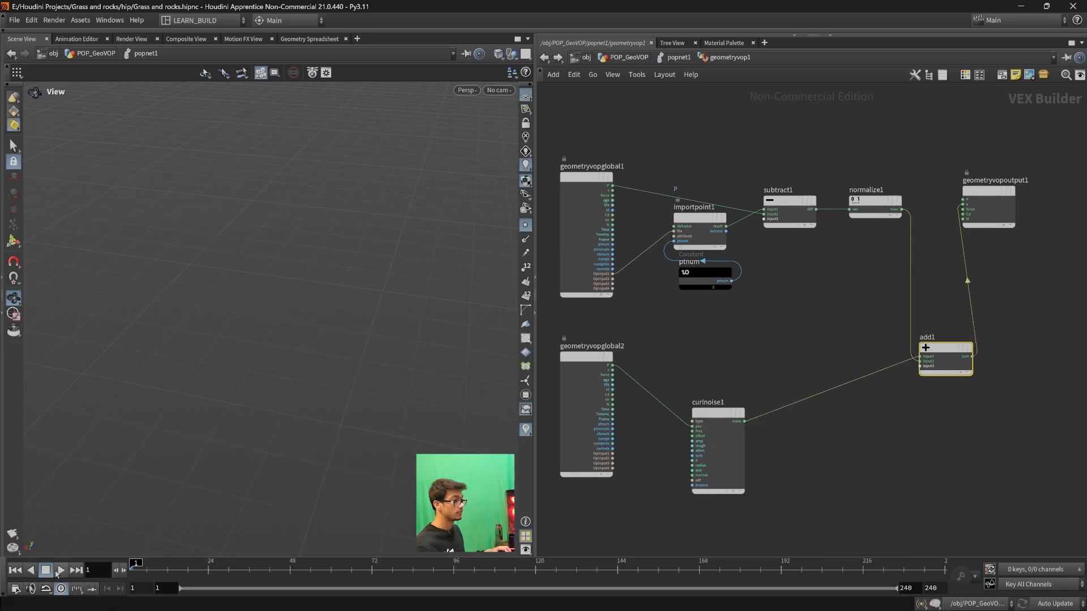
left_click(60, 570)
key("space+f")
scroll(317, 426, "down", 8)
left_click_drag(289, 392, 282, 380)
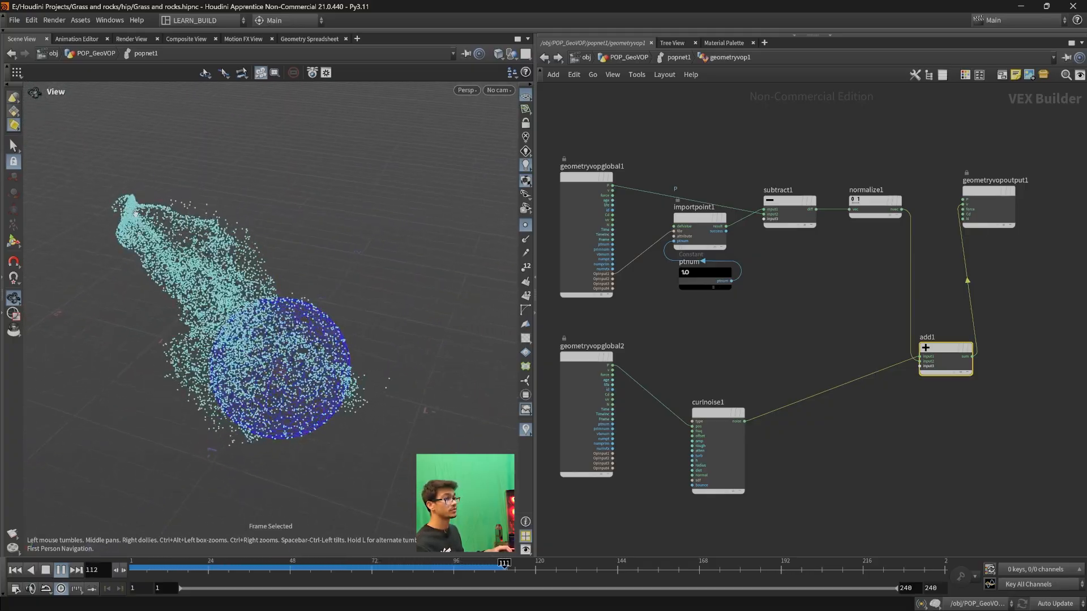
middle_click_drag(105, 195, 282, 287)
scroll(276, 296, "up", 4)
left_click_drag(276, 296, 349, 200)
middle_click_drag(348, 201, 311, 334)
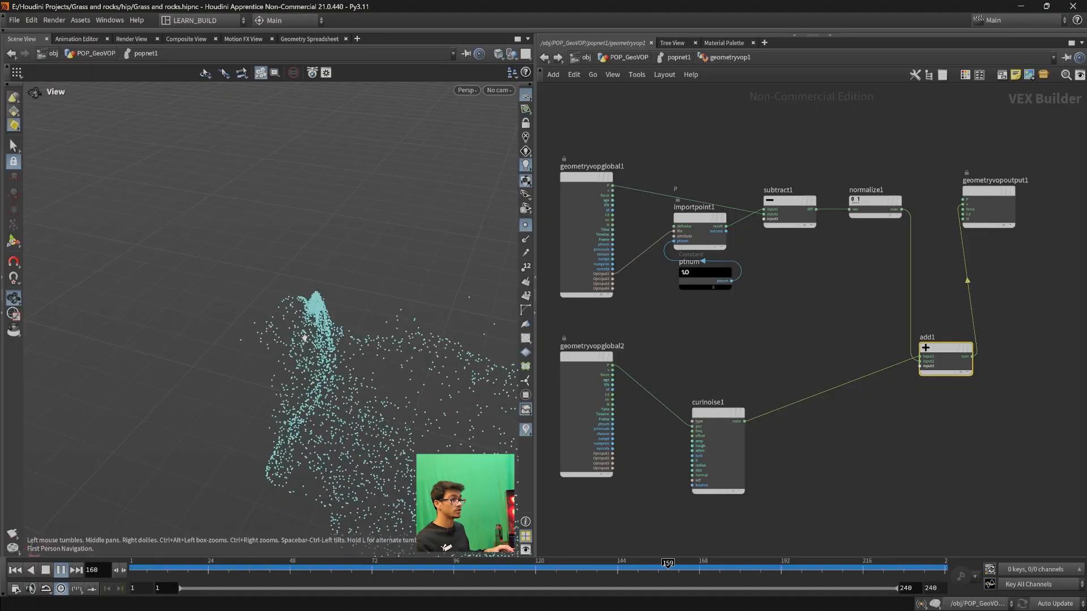
- Play the simulation again from frame 1, move curlnoise1 level with add1, and stop playback
left_click(15, 570)
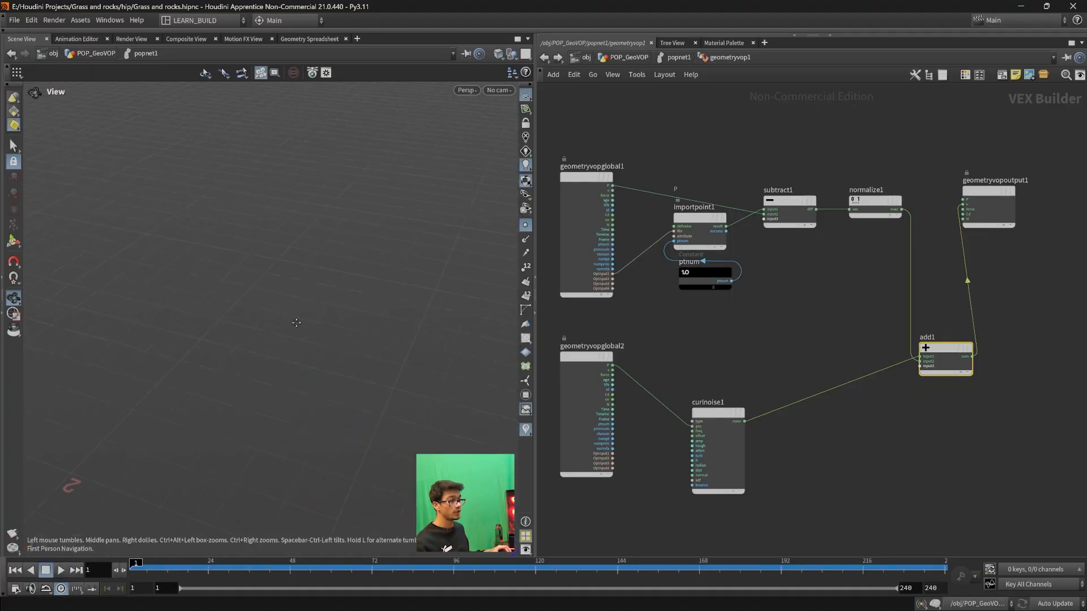
left_click(60, 570)
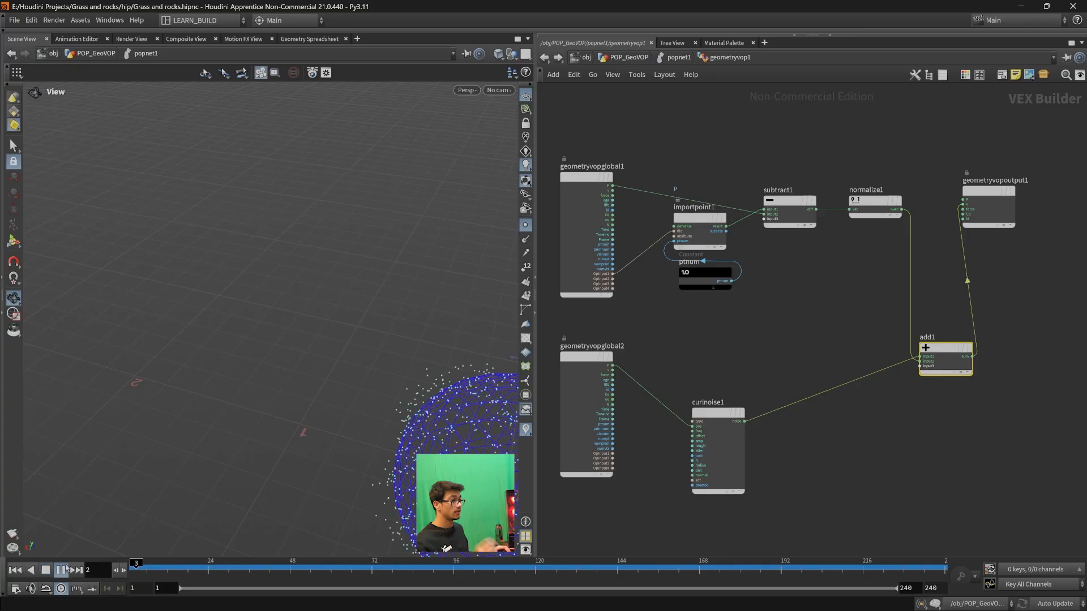
left_click_drag(304, 431, 263, 374)
left_click_drag(715, 418, 756, 358)
left_click(46, 570)
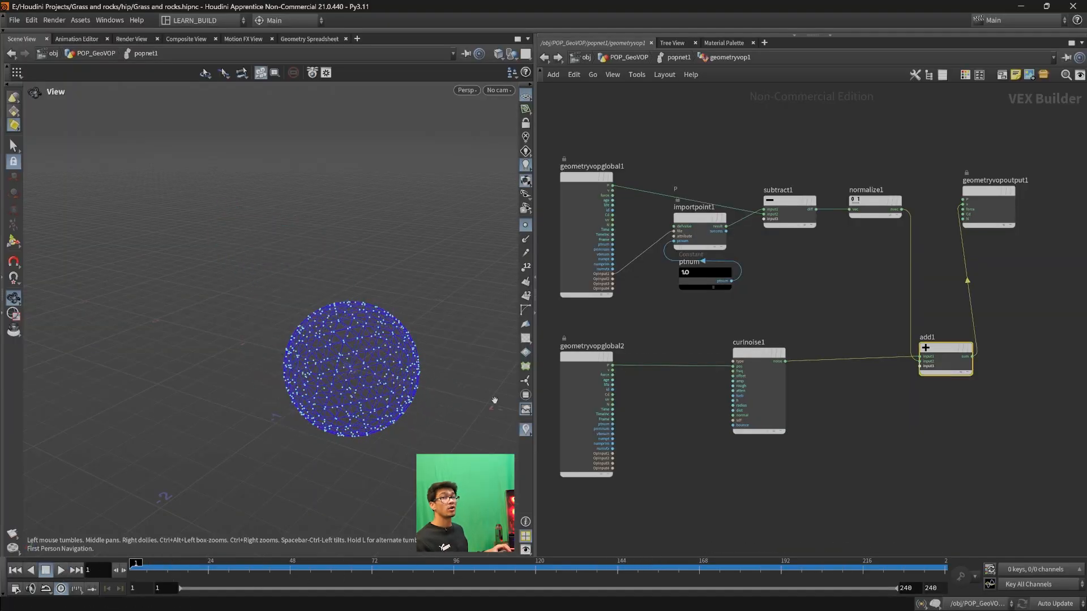
- Nudge curlnoise1 closer to geometryvopglobal2 in the lower row of the VOP network
left_click_drag(759, 320, 791, 468)
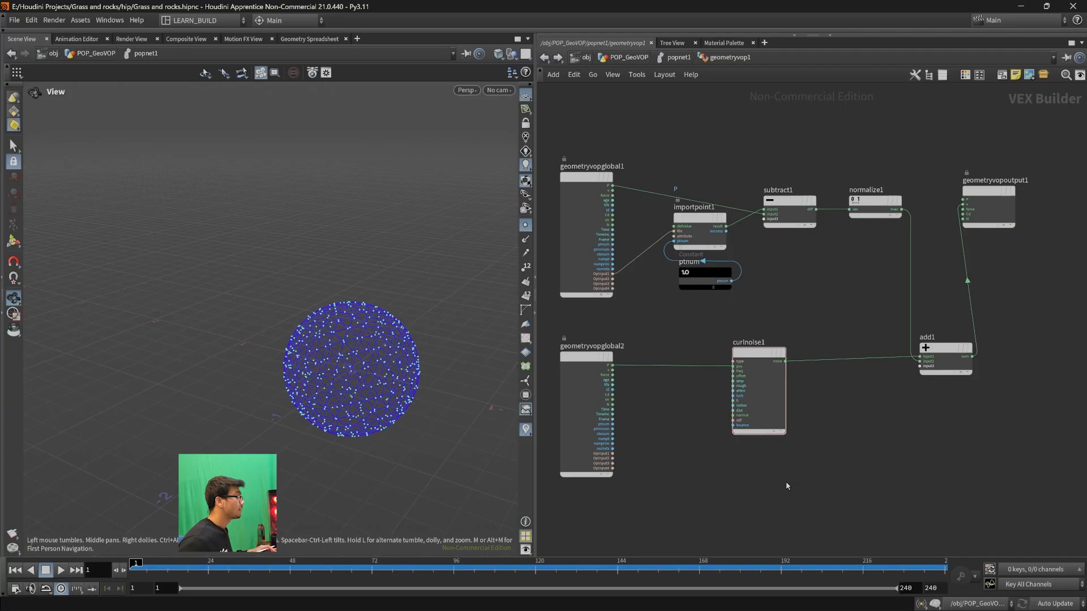
scroll(839, 416, "up", 3)
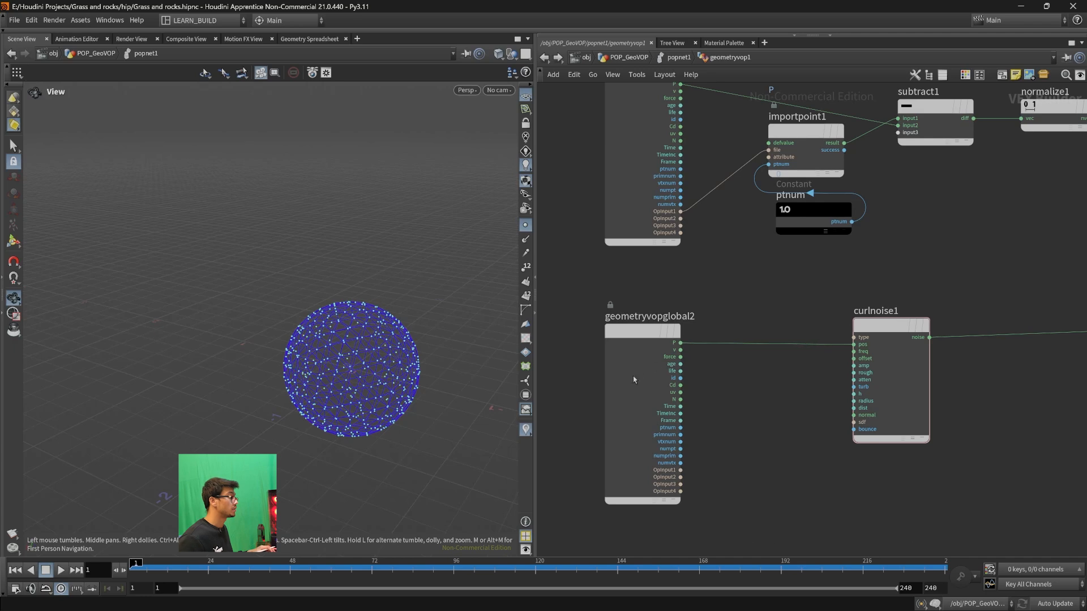
left_click_drag(881, 339, 860, 340)
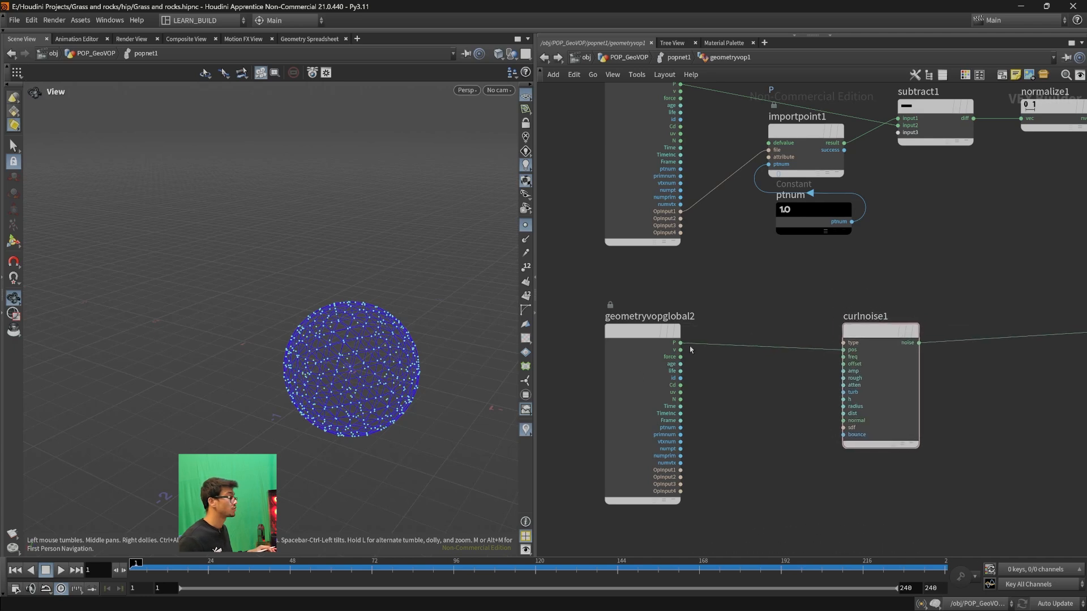
scroll(961, 411, "down", 2)
middle_click_drag(961, 411, 927, 413)
left_click_drag(851, 369, 844, 359)
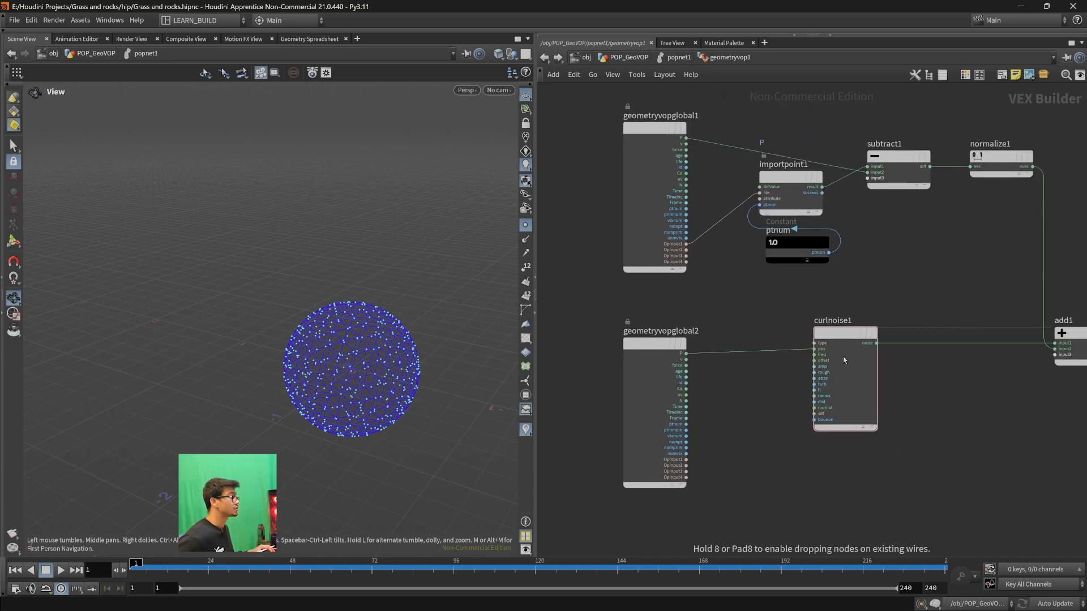
middle_click_drag(919, 369, 883, 368)
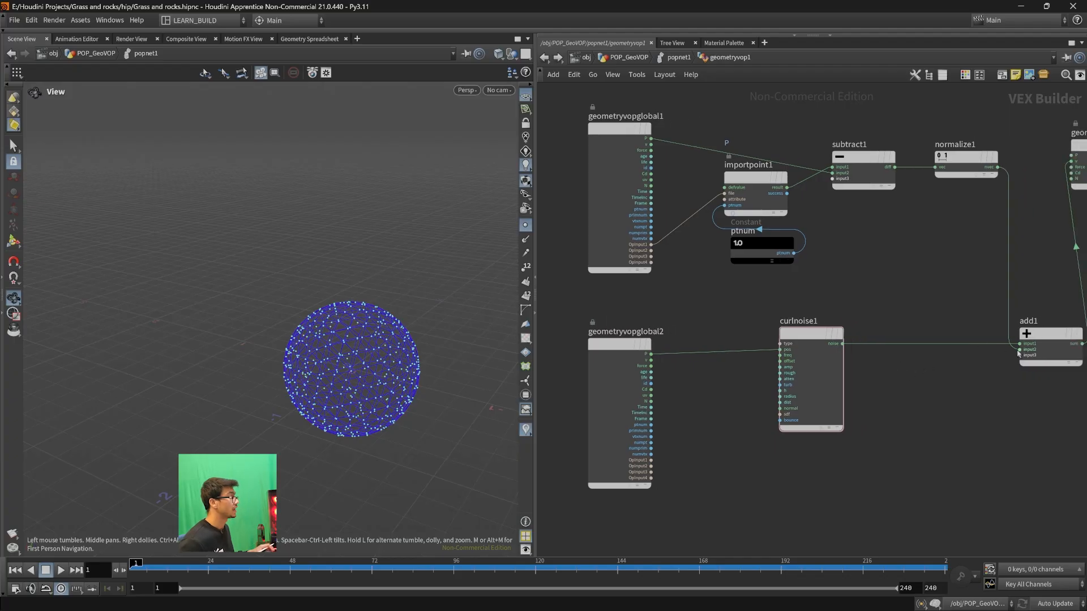
- Start a new wire from geometryvopglobal2's P and search the node list for Vector to Vector4
mouse_move(1059, 334)
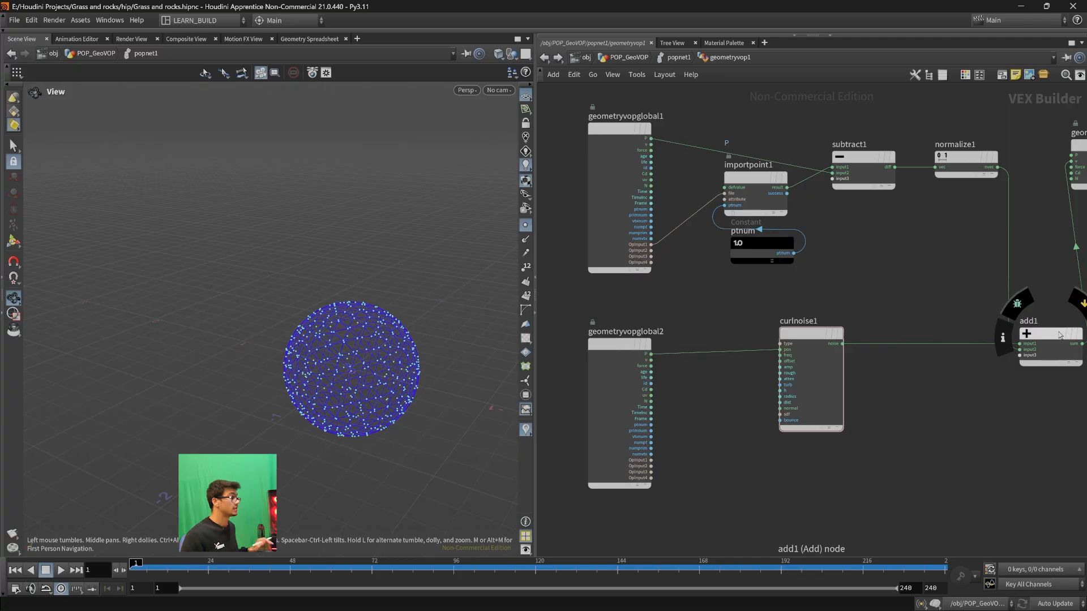
left_click_drag(697, 353, 700, 364)
key("Tab")
type("vec")
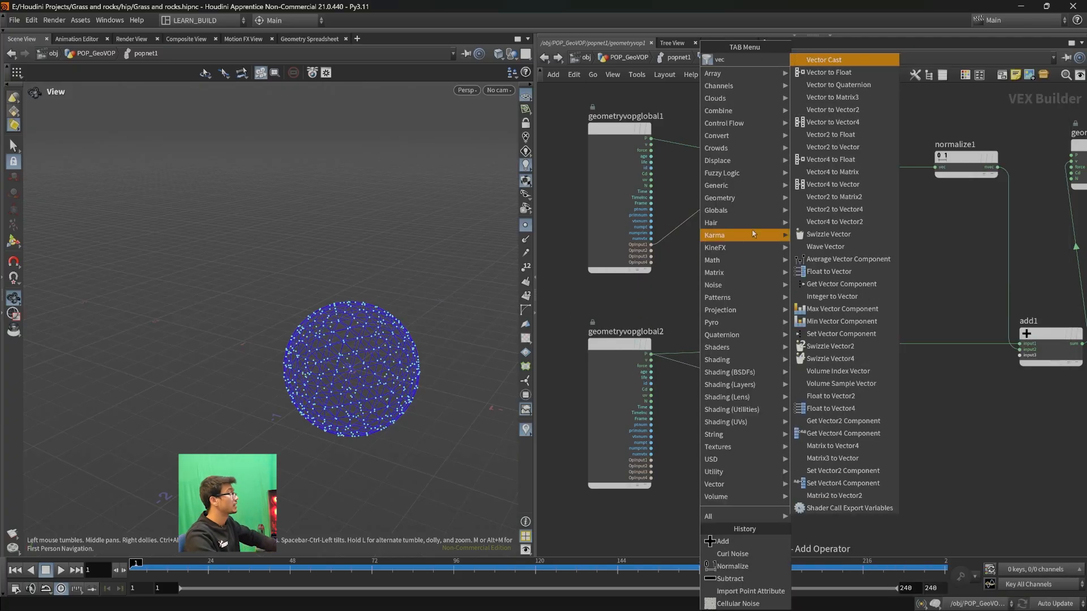
type("tortov")
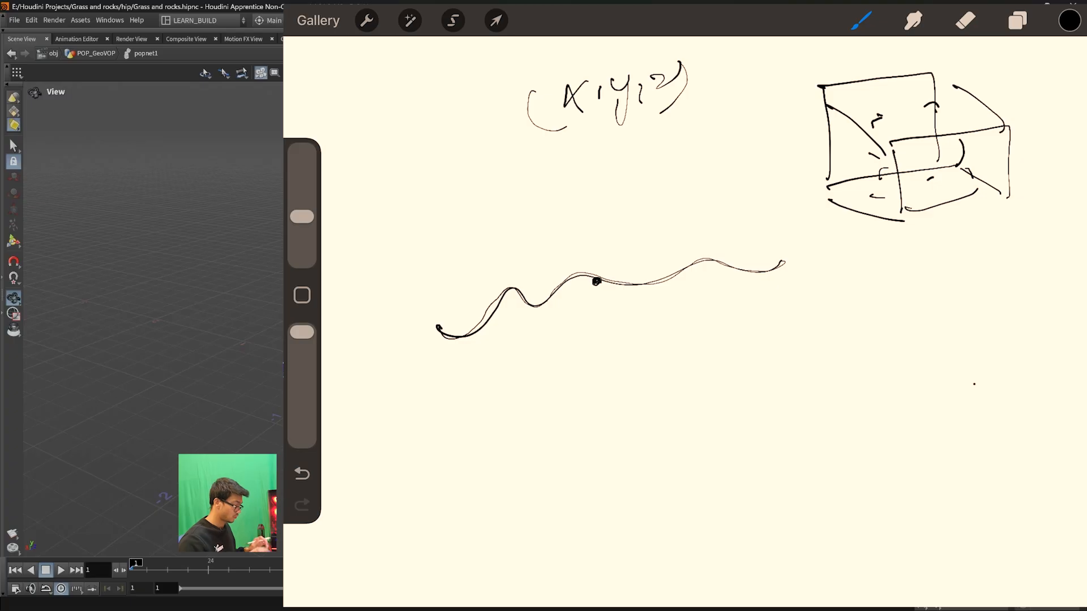
- Switch to the drawing canvas and handwrite (x,y,z) in the empty area below the wavy curve
left_click_drag(665, 346, 678, 365)
mouse_move(680, 344)
left_mouse_down()
mouse_move(663, 366)
mouse_move(703, 362)
left_mouse_up()
mouse_move(708, 346)
left_mouse_down()
mouse_move(702, 378)
mouse_move(716, 368)
left_mouse_up()
left_click_drag(722, 350, 736, 357)
left_click_drag(736, 339, 734, 373)
left_click_drag(659, 340, 656, 378)
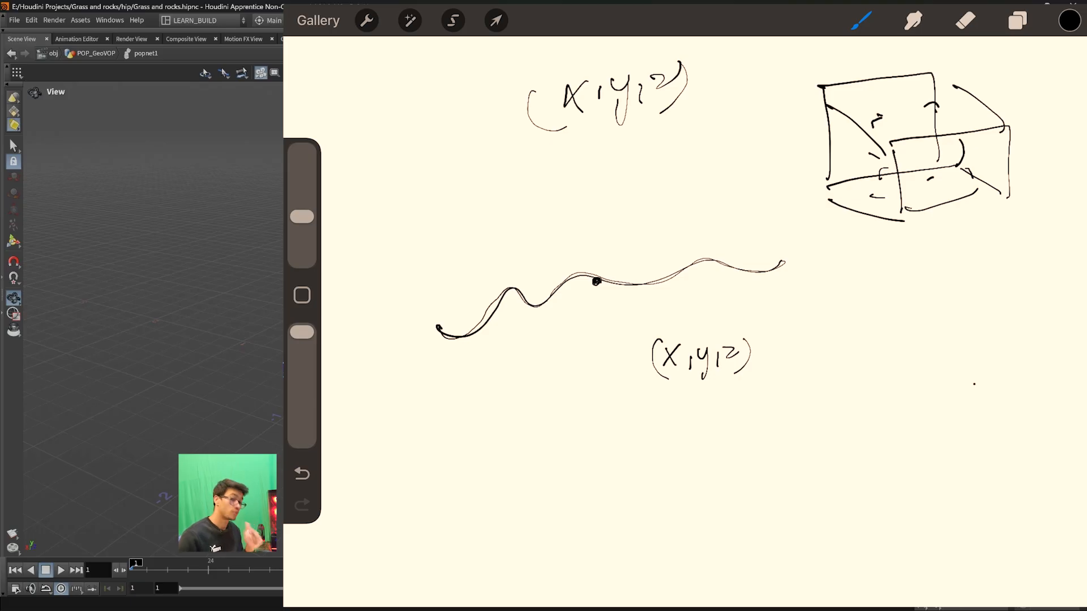
- Write an arrow and (x,y,z,w) after the lower (x,y,z), and circle the w
left_click_drag(775, 351, 790, 348)
left_click_drag(777, 358, 790, 354)
left_click_drag(794, 341, 794, 367)
left_click_drag(843, 339, 856, 357)
mouse_move(865, 346)
left_mouse_down()
mouse_move(864, 360)
mouse_move(882, 366)
left_mouse_up()
mouse_move(896, 344)
left_mouse_down()
mouse_move(895, 357)
mouse_move(914, 346)
left_mouse_up()
mouse_move(922, 340)
left_mouse_down()
mouse_move(921, 352)
mouse_move(948, 337)
left_mouse_up()
left_click_drag(953, 325, 942, 357)
left_click_drag(828, 332, 841, 368)
mouse_move(942, 324)
left_mouse_down()
mouse_move(947, 359)
mouse_move(954, 328)
left_mouse_up()
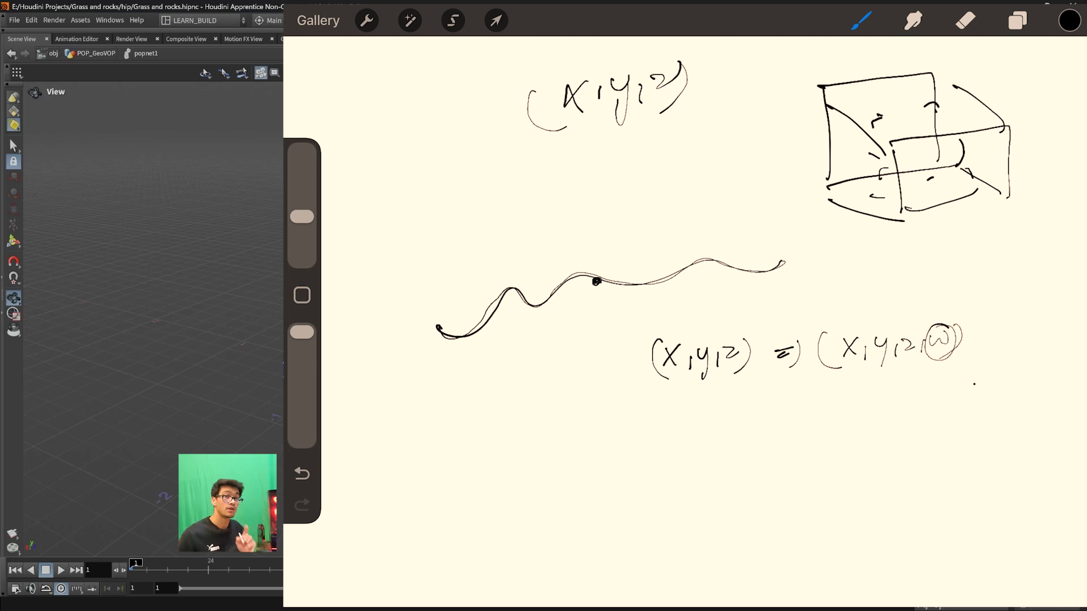
- Draw an arrow down from the w to the handwritten word "time", and circle and underline the word
mouse_move(926, 335)
left_mouse_down()
mouse_move(945, 339)
mouse_move(933, 400)
mouse_move(941, 389)
left_mouse_up()
mouse_move(911, 426)
left_mouse_down()
mouse_move(908, 449)
mouse_move(921, 430)
left_mouse_up()
mouse_move(917, 442)
left_mouse_down()
mouse_move(959, 430)
mouse_move(951, 446)
left_mouse_up()
mouse_move(905, 422)
left_mouse_down()
mouse_move(973, 435)
mouse_move(928, 412)
left_mouse_up()
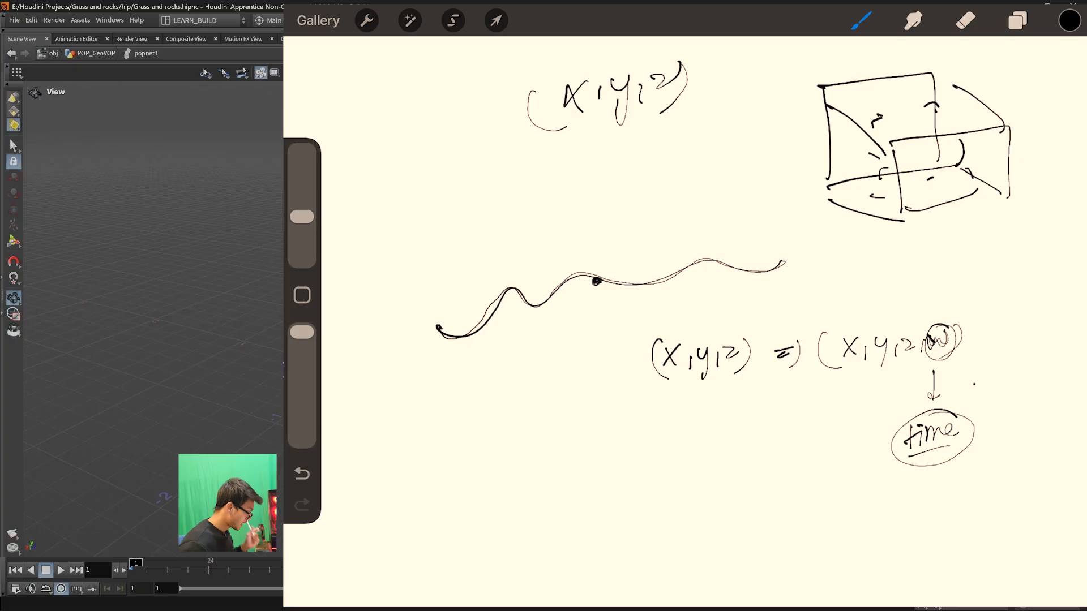
- Turn the parentheses around x,y,z,w into square brackets and add extra underlining beneath "time"
middle_click_drag(787, 353, 727, 271)
left_click_drag(916, 215, 936, 250)
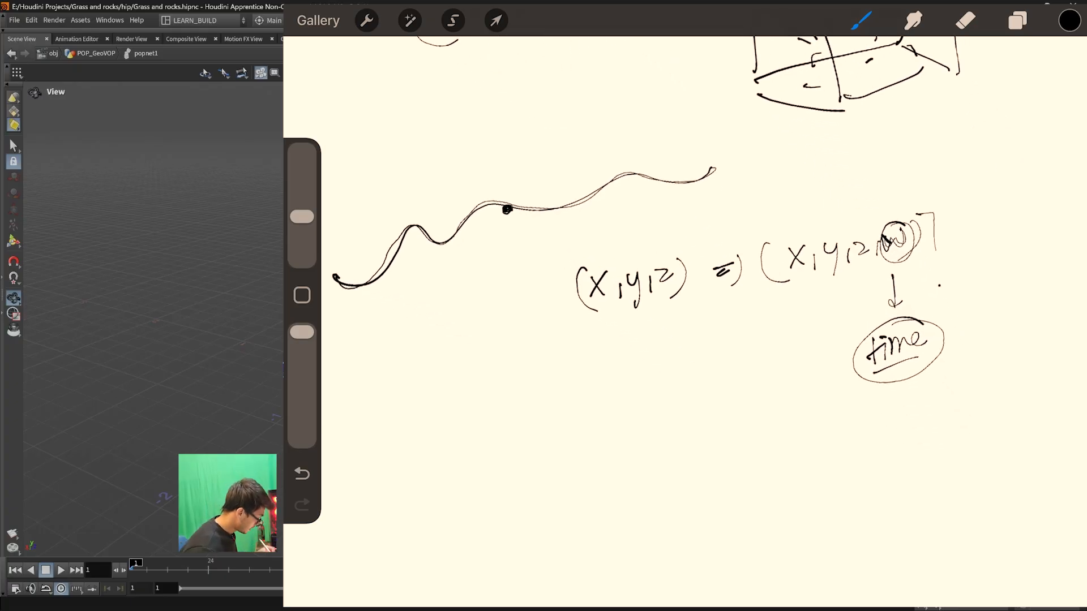
left_click_drag(774, 244, 788, 280)
mouse_move(870, 386)
left_mouse_down()
mouse_move(929, 367)
mouse_move(917, 381)
left_mouse_up()
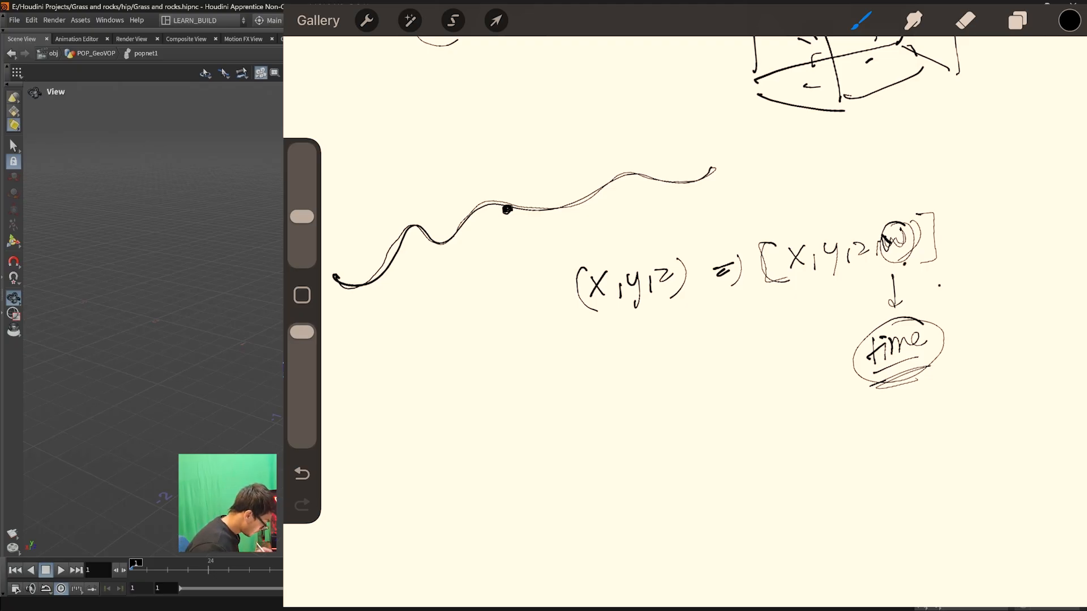
- Write (x,y,z,t) below the three-component vector and underline the t
left_click_drag(562, 371, 572, 390)
mouse_move(576, 369)
left_mouse_down()
mouse_move(561, 390)
mouse_move(579, 391)
left_mouse_up()
left_click_drag(590, 374, 594, 382)
mouse_move(601, 371)
left_mouse_down()
mouse_move(597, 401)
mouse_move(609, 393)
left_mouse_up()
left_click_drag(616, 372, 658, 379)
mouse_move(648, 366)
left_mouse_down()
mouse_move(682, 384)
mouse_move(660, 400)
left_mouse_up()
left_click_drag(551, 368, 571, 407)
left_click_drag(645, 391, 673, 387)
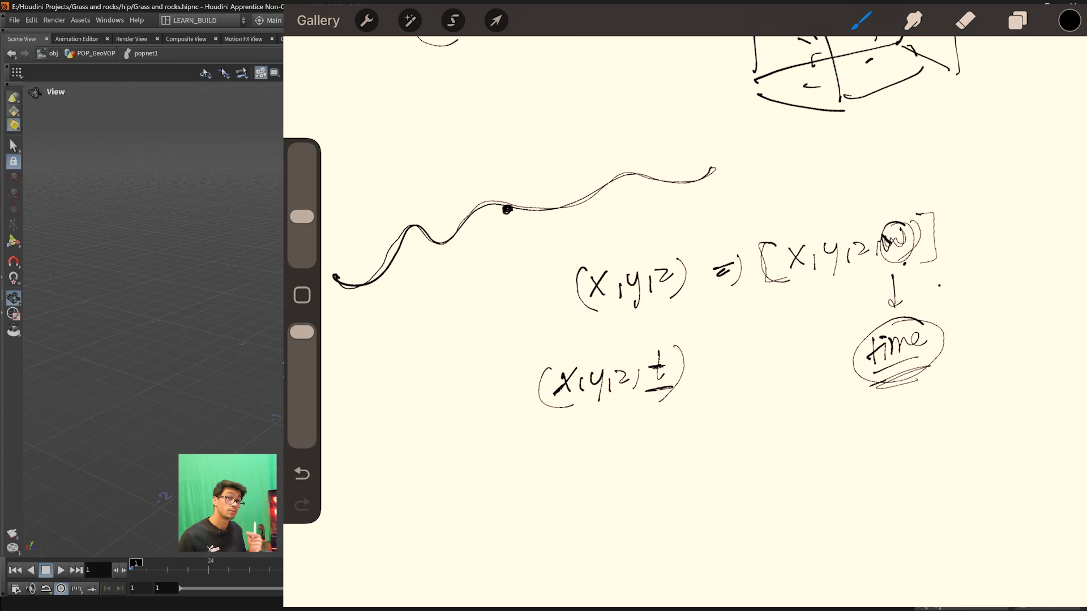
- Draw a horizontal timeline below the (x,y,z,t) vector, with end labels 1 and 10 sec
mouse_move(433, 490)
left_mouse_down()
mouse_move(745, 475)
mouse_move(745, 494)
mouse_move(434, 500)
mouse_move(422, 547)
left_mouse_up()
left_click_drag(742, 515, 739, 537)
left_click_drag(755, 517, 771, 533)
left_click_drag(786, 526, 792, 526)
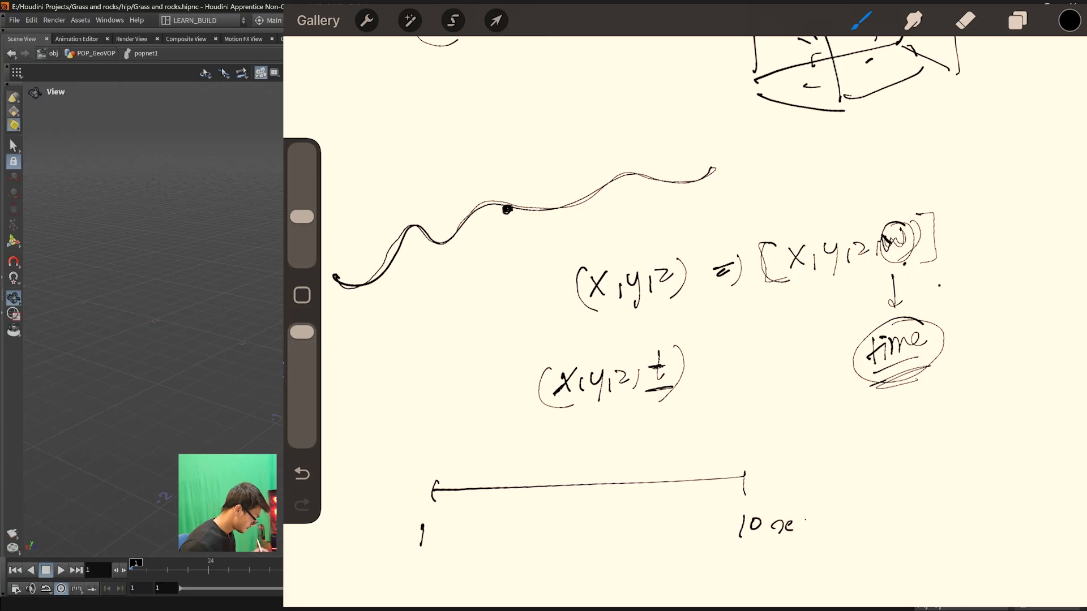
- Add timeline ticks labelled 2, 3, 4 and 5 with an arrow toward 10 sec, and darken the first interval and the tick at 3
left_click_drag(485, 476, 483, 504)
left_click_drag(556, 478, 551, 508)
left_click_drag(651, 473, 649, 499)
left_click_drag(697, 467, 692, 490)
left_click_drag(722, 467, 711, 492)
left_click_drag(477, 532, 493, 548)
left_click_drag(550, 528, 553, 551)
left_click_drag(640, 528, 644, 542)
mouse_move(679, 520)
left_mouse_down()
mouse_move(682, 533)
mouse_move(701, 514)
left_mouse_up()
left_click_drag(698, 527, 728, 526)
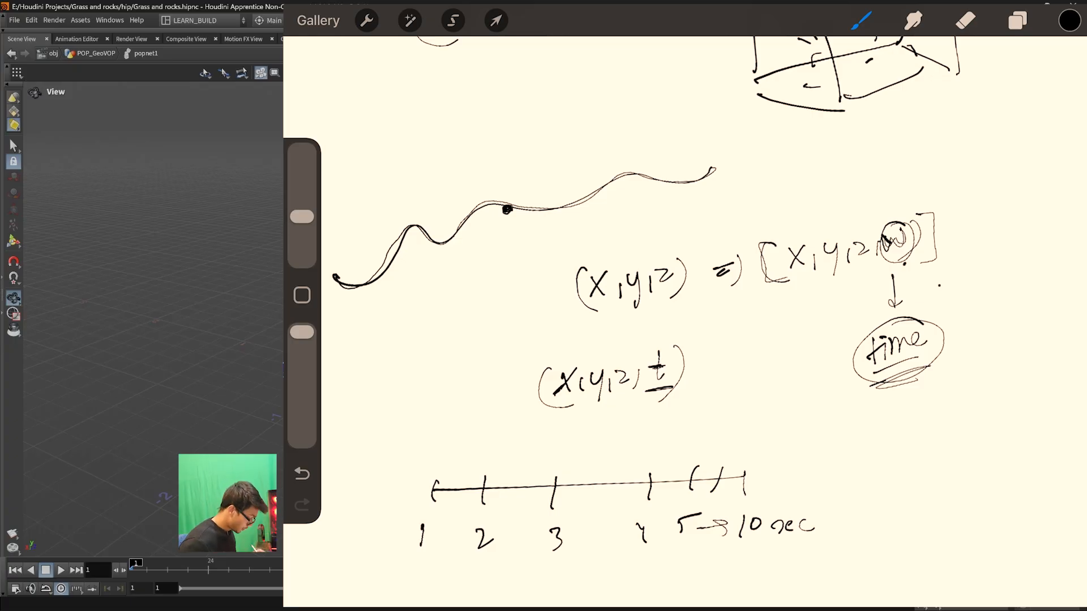
left_click_drag(431, 491, 483, 488)
left_click_drag(554, 479, 549, 506)
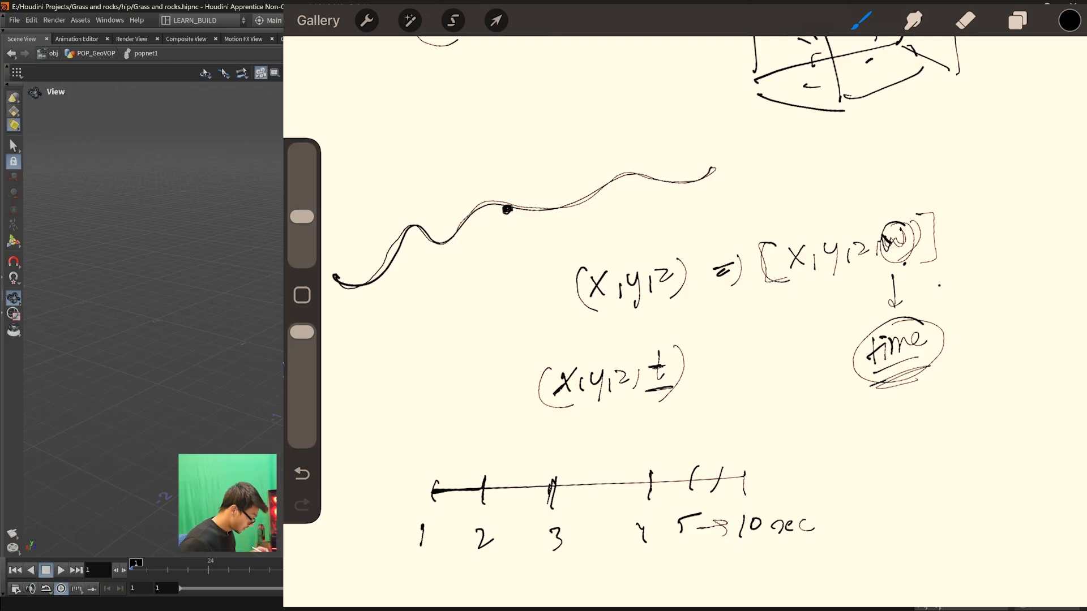
- Draw an empty square beside the timeline, and circle the t with an arrow to the underlined word "seconds"
left_click_drag(861, 422, 865, 512)
mouse_move(860, 421)
left_mouse_down()
mouse_move(913, 416)
mouse_move(862, 512)
left_mouse_up()
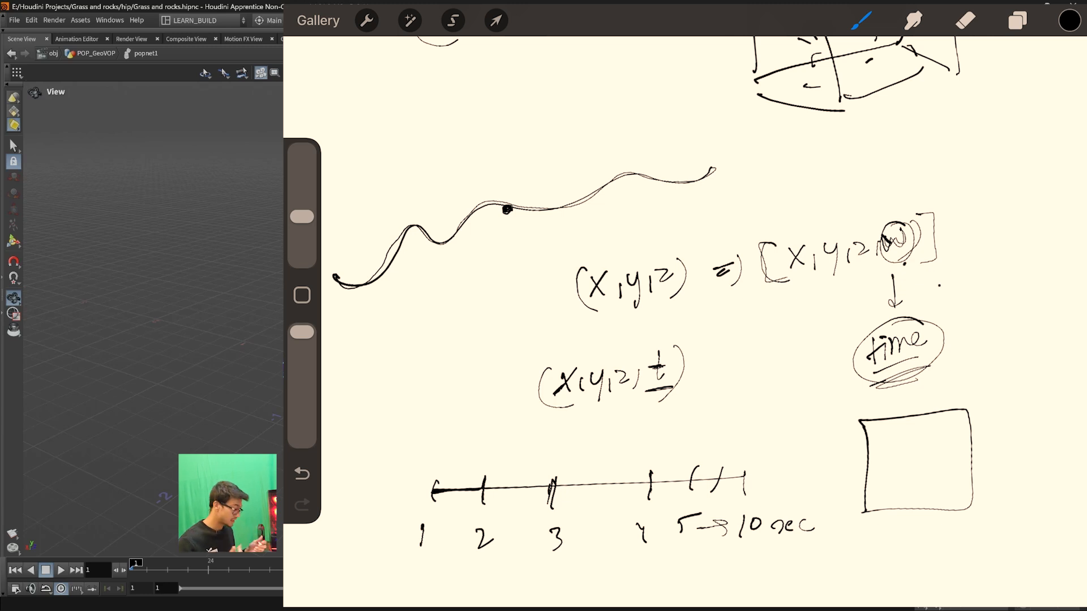
mouse_move(658, 348)
left_mouse_down()
mouse_move(666, 374)
mouse_move(650, 346)
mouse_move(705, 350)
mouse_move(790, 326)
left_mouse_up()
left_click_drag(717, 358, 784, 346)
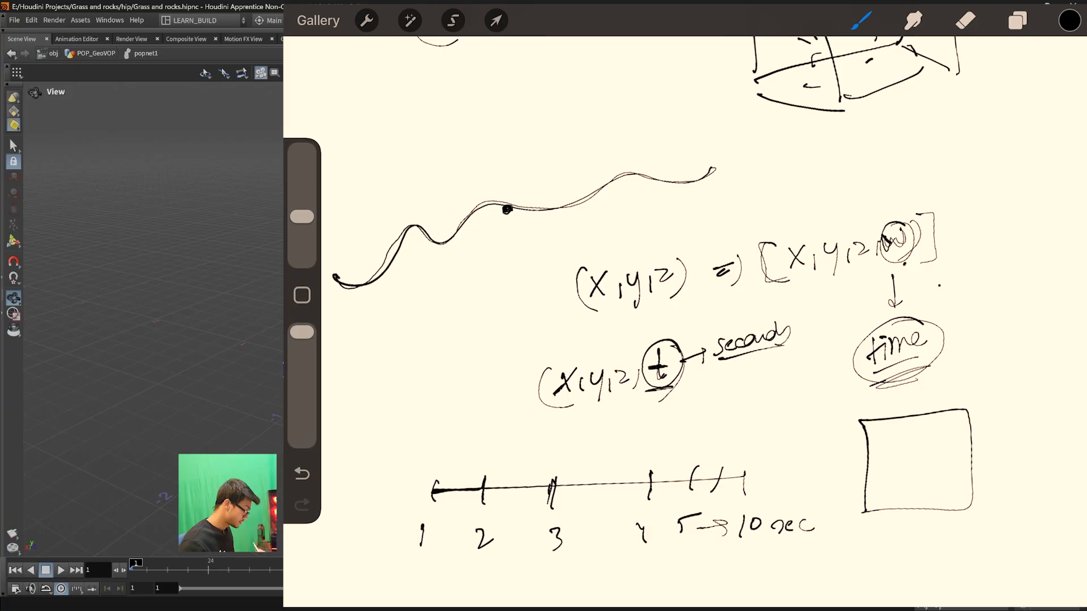
- Underline the (x,y,z,t) vector, circle its t again and draw a curved arrow out of the t
left_click_drag(537, 407, 654, 400)
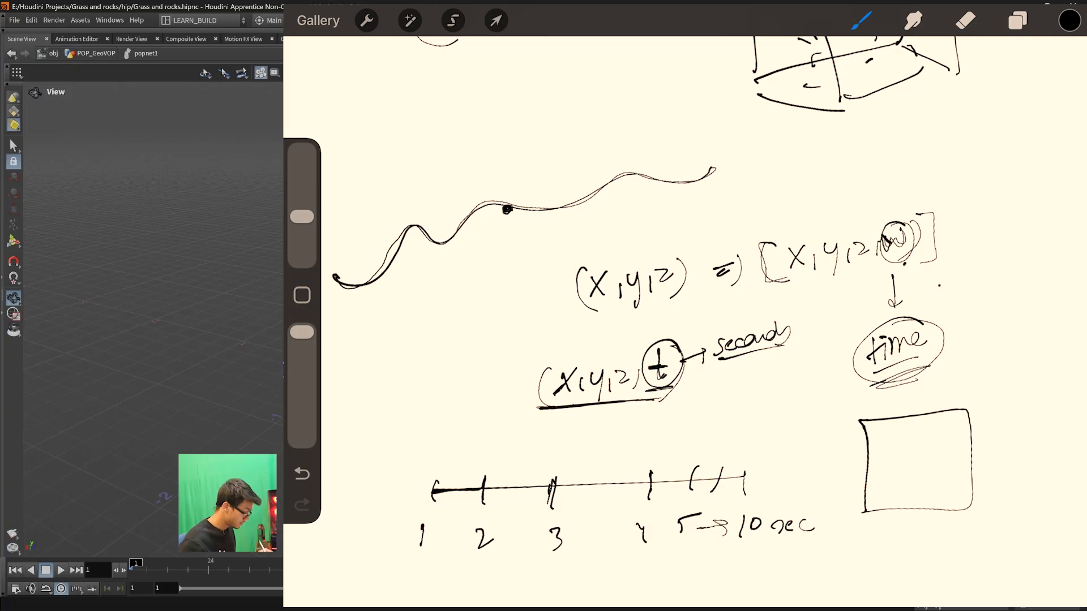
mouse_move(688, 353)
left_mouse_down()
mouse_move(659, 401)
mouse_move(692, 357)
left_mouse_up()
left_click_drag(674, 396, 729, 406)
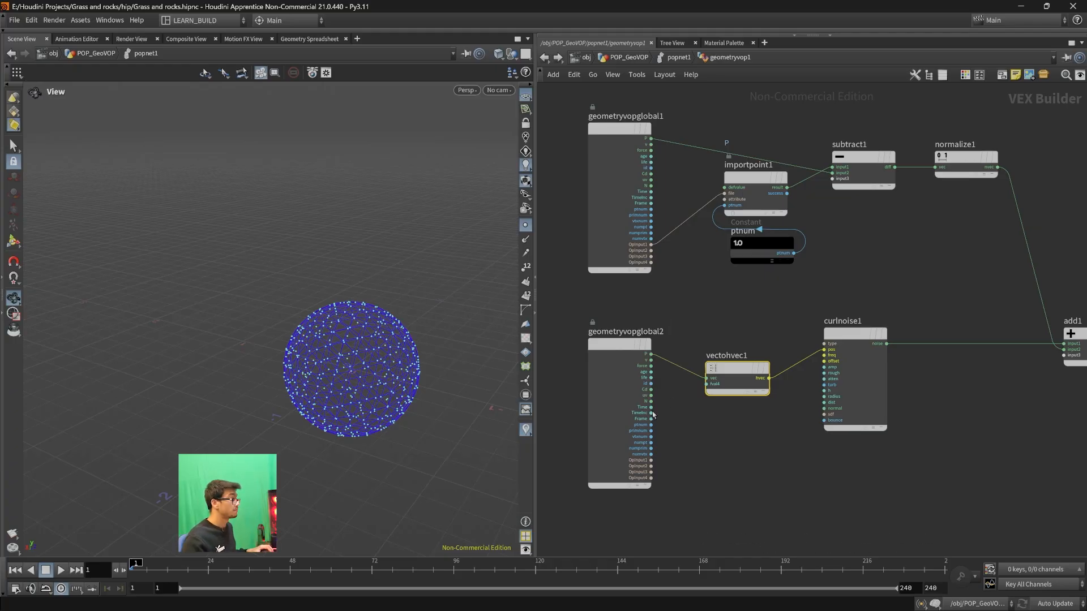
- Connect the Time output of geometryvopglobal2 to the fval4 input of vectohvec1
left_click_drag(650, 406, 691, 399)
left_click(711, 389)
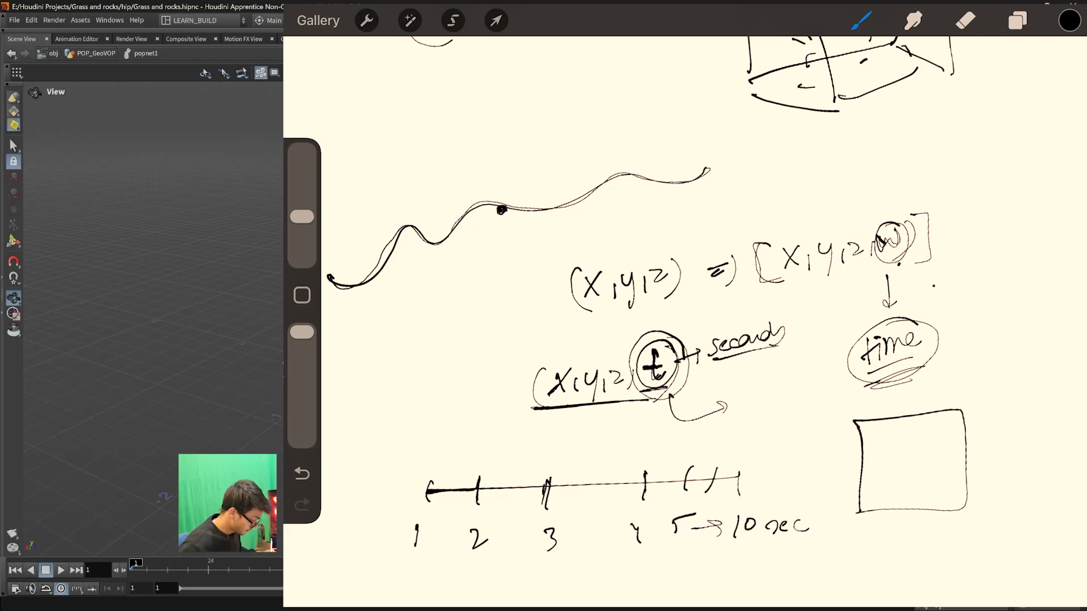
- Sketch two more wavy paths through the black dot, retrace them, and label the paths 1 sec, 2 and 3
mouse_move(387, 327)
left_mouse_down()
mouse_move(571, 148)
mouse_move(649, 106)
left_mouse_up()
mouse_move(386, 153)
left_mouse_down()
mouse_move(620, 250)
mouse_move(673, 253)
left_mouse_up()
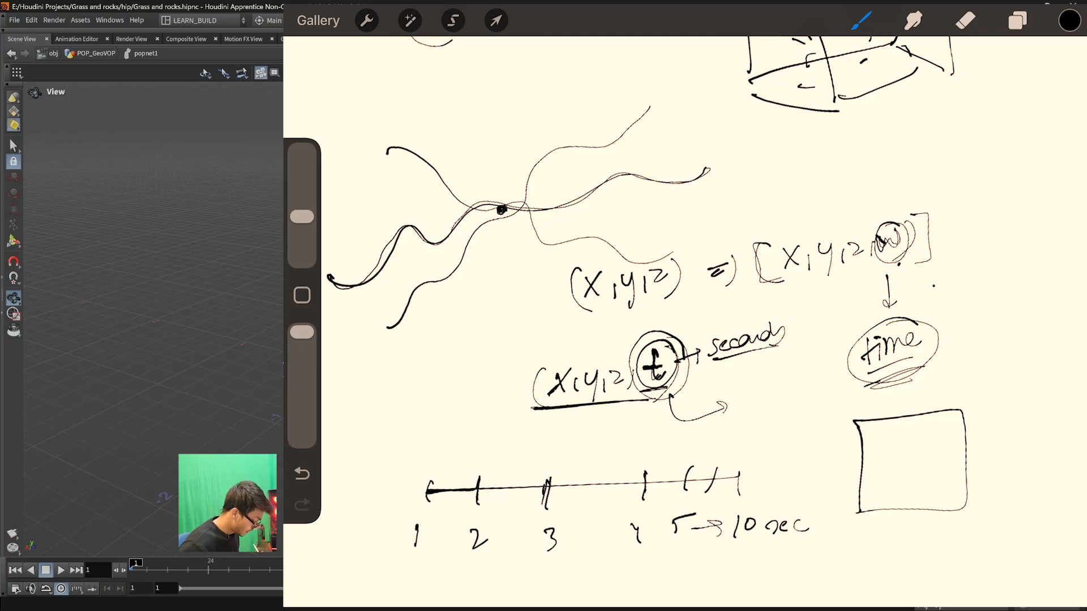
left_click_drag(393, 343, 413, 348)
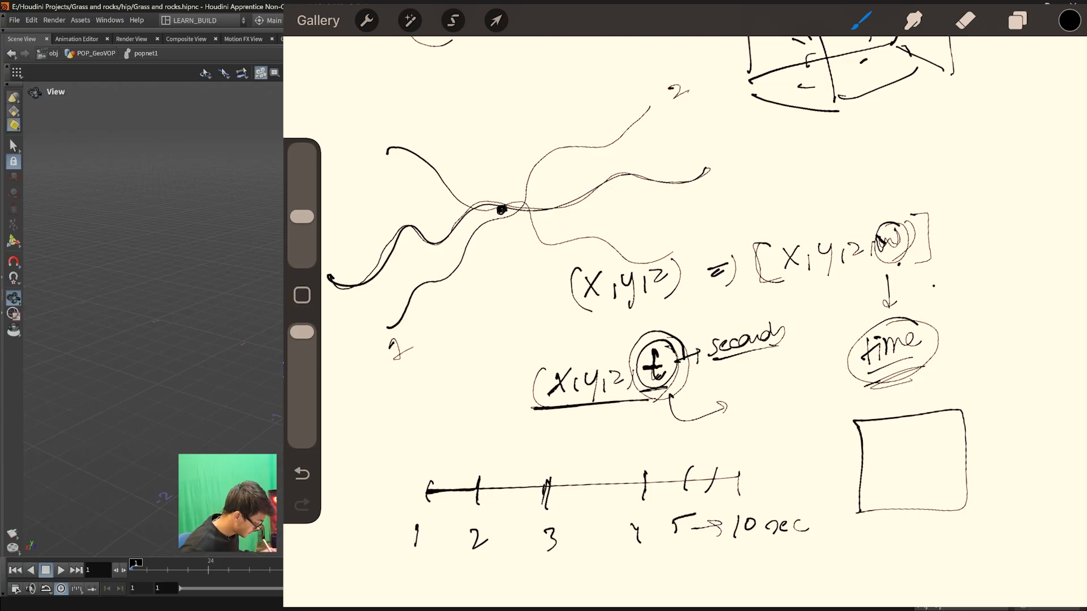
left_click_drag(668, 86, 686, 100)
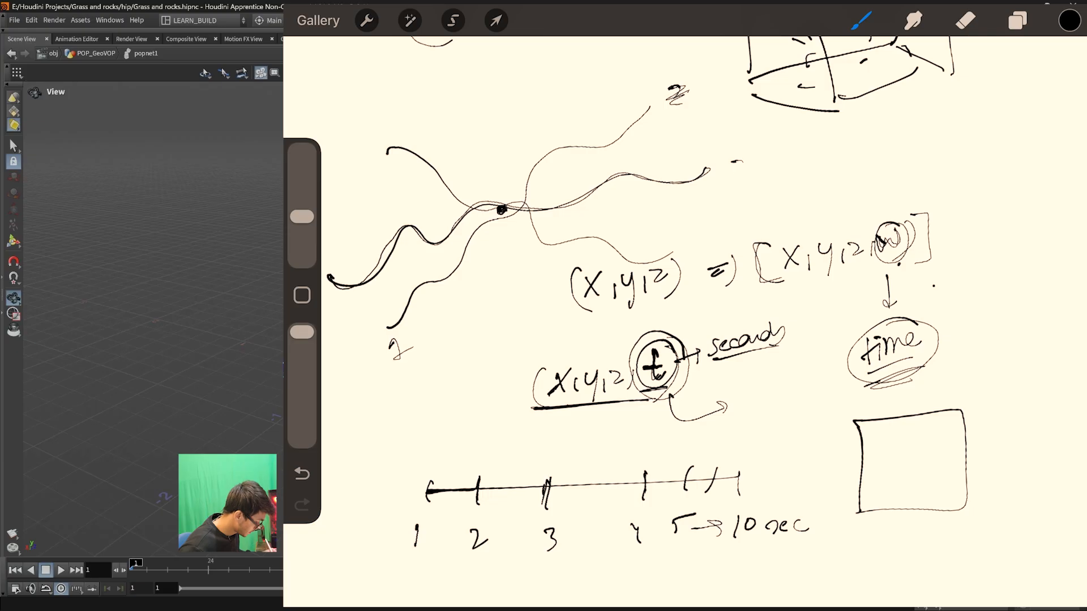
left_click_drag(431, 331, 410, 347)
left_click_drag(422, 340, 437, 337)
mouse_move(440, 340)
left_mouse_down()
mouse_move(451, 322)
mouse_move(424, 284)
mouse_move(582, 145)
mouse_move(646, 108)
left_mouse_up()
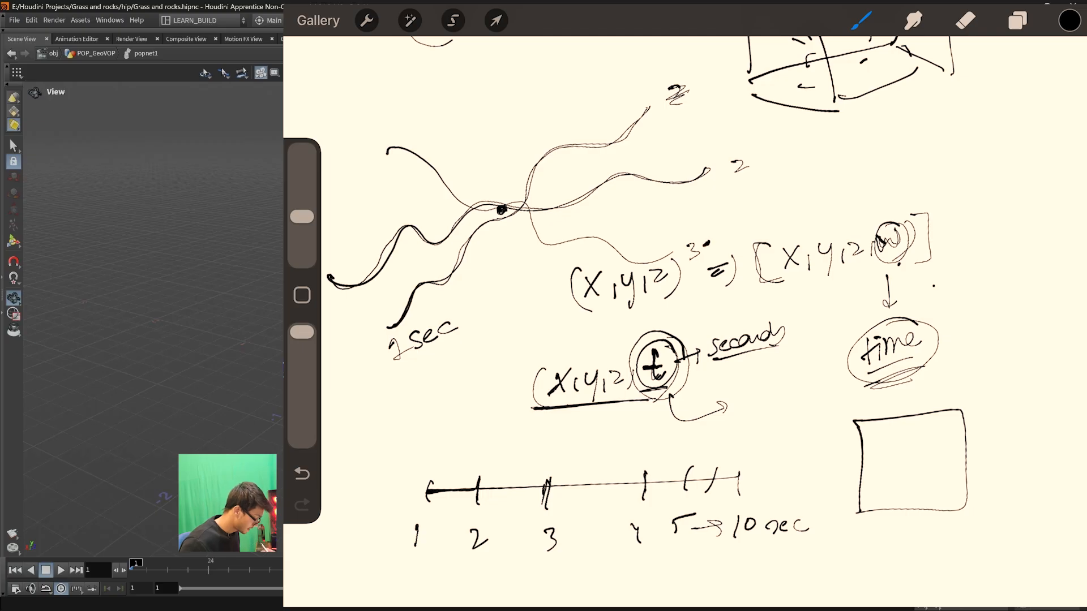
mouse_move(397, 146)
left_mouse_down()
mouse_move(549, 237)
mouse_move(674, 256)
left_mouse_up()
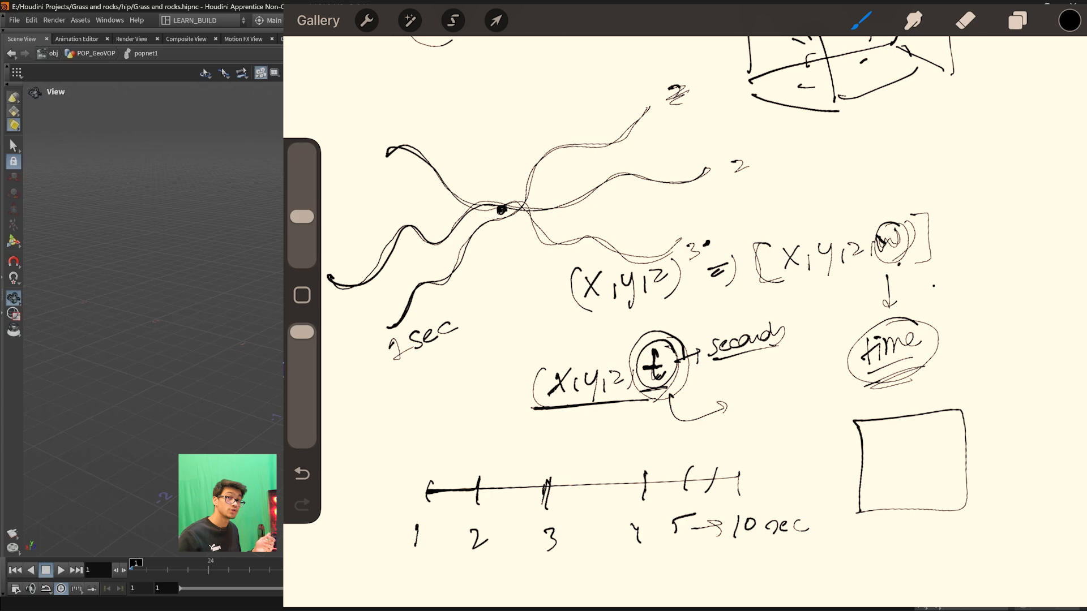
- Darken the start of the 3-second path, write (x,y,z) above the dot, and add check marks beside the path labels
left_click_drag(385, 157, 458, 180)
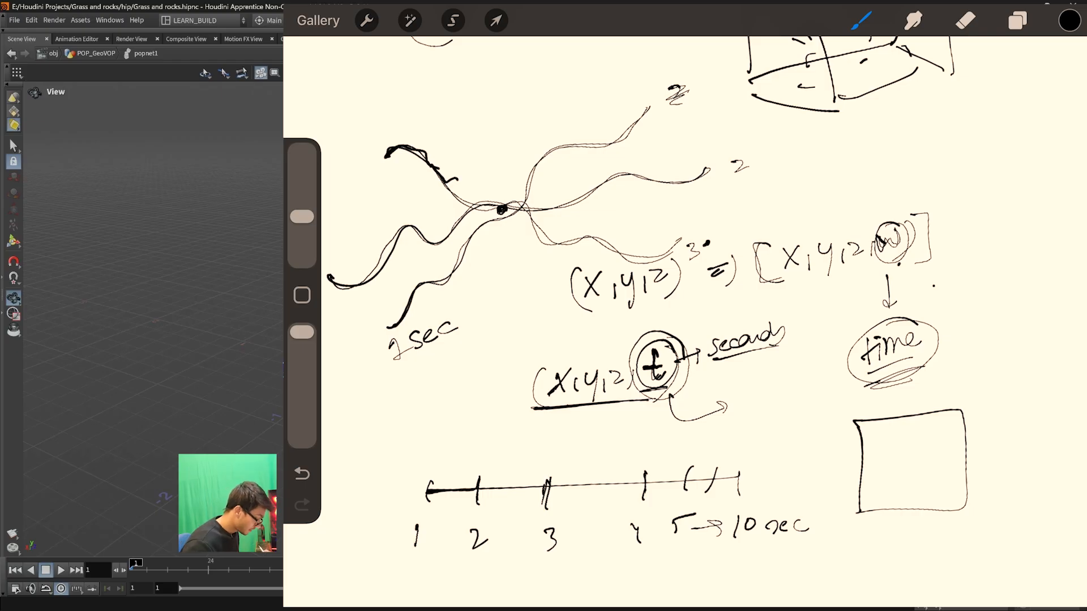
mouse_move(482, 142)
left_mouse_down()
mouse_move(493, 160)
mouse_move(545, 146)
mouse_move(498, 165)
left_mouse_up()
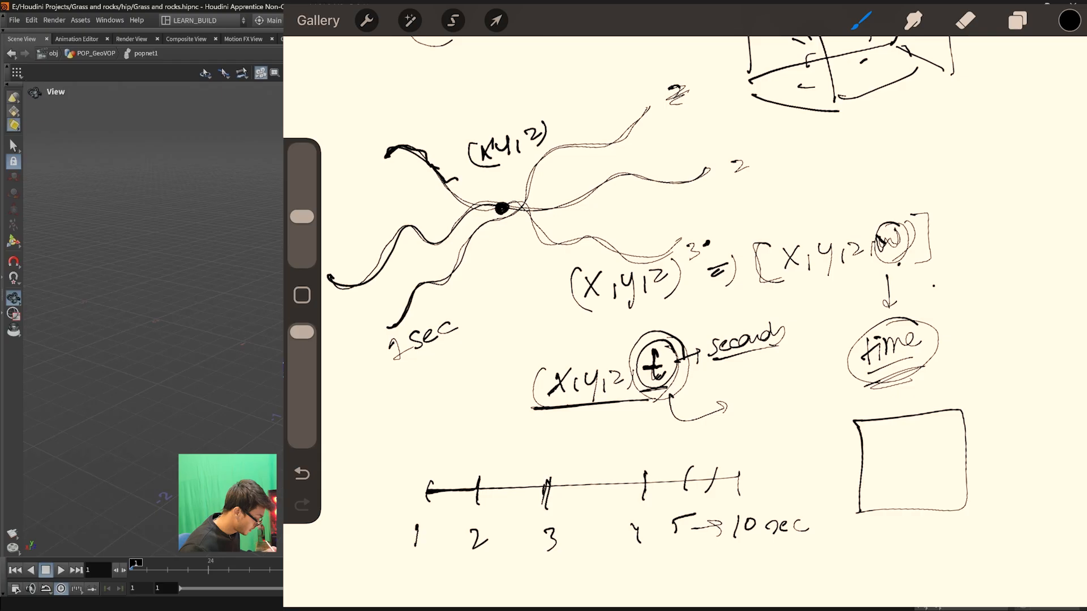
mouse_move(728, 163)
left_mouse_down()
mouse_move(746, 172)
mouse_move(762, 165)
left_mouse_up()
left_click_drag(708, 243, 739, 238)
left_click_drag(459, 317, 476, 300)
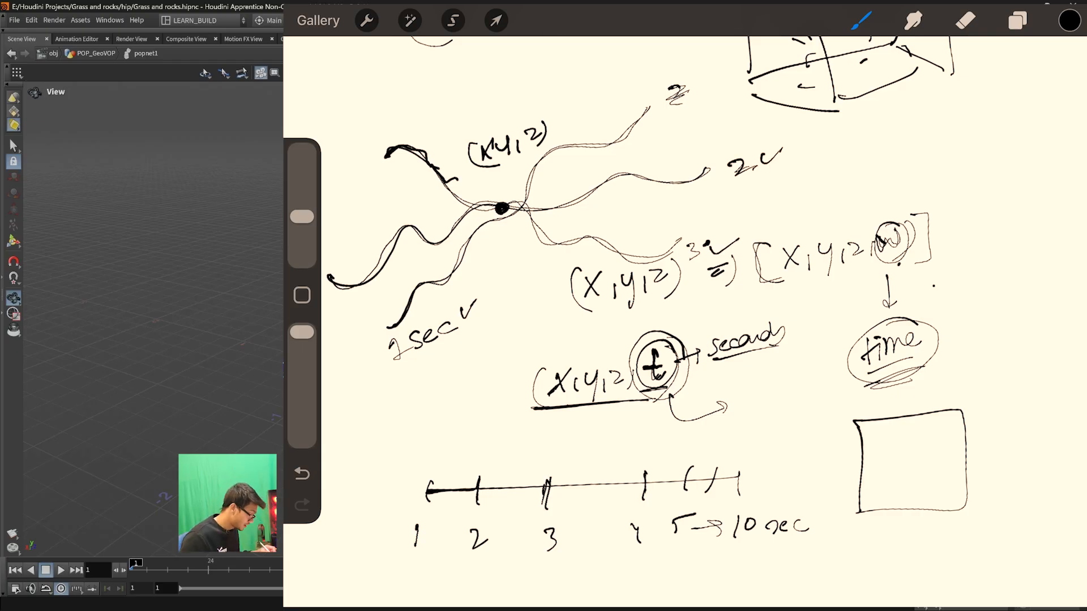
- Darken the circled w and retrace the arrow and underline marking the word "time"
mouse_move(903, 228)
left_mouse_down()
mouse_move(872, 249)
mouse_move(899, 228)
left_mouse_up()
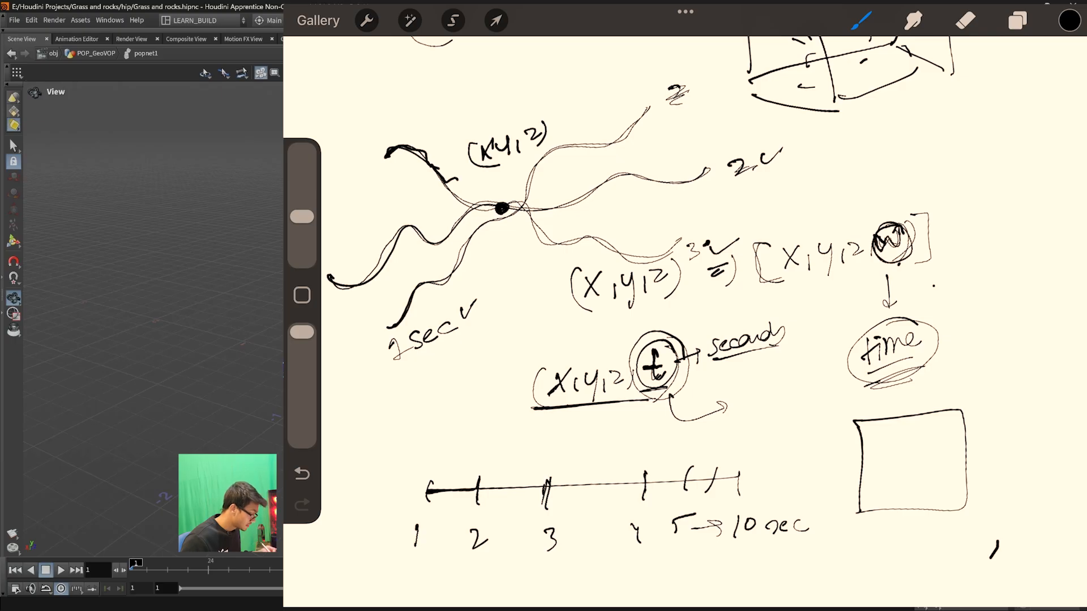
left_click_drag(880, 298, 899, 296)
mouse_move(866, 383)
left_mouse_down()
mouse_move(932, 358)
mouse_move(925, 366)
left_mouse_up()
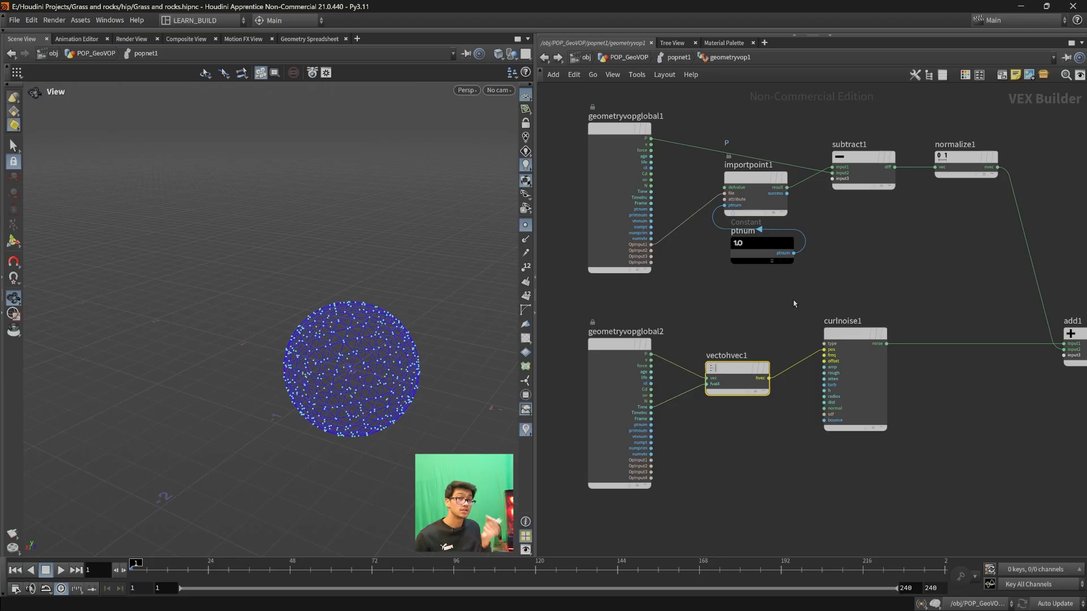
- Scrub the particle simulation from frame 1 to frame 24 to examine the time-driven curl noise
left_click_drag(430, 290, 326, 332)
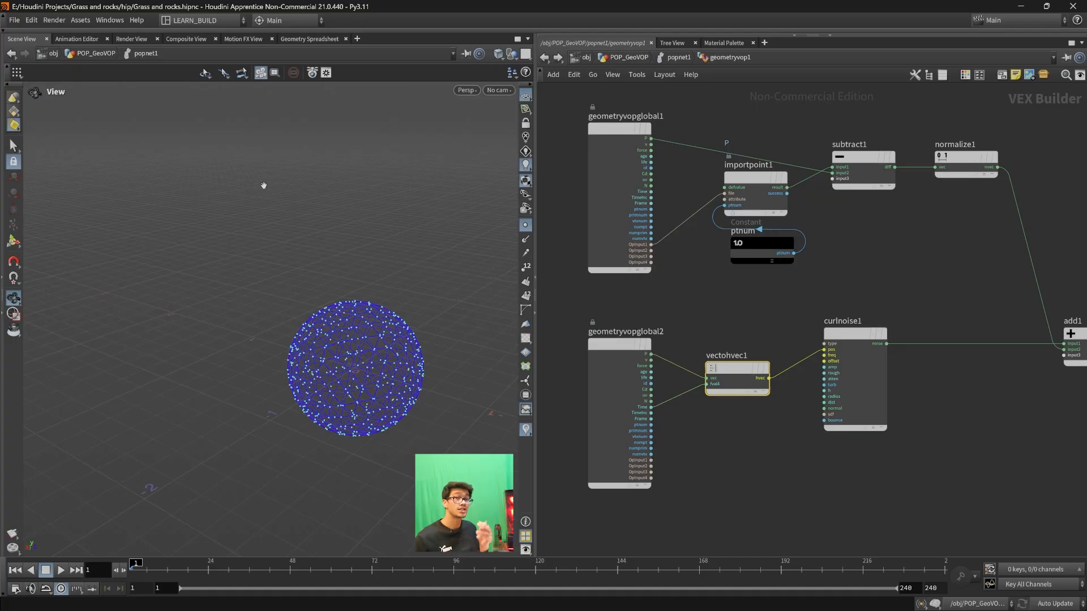
scroll(264, 186, "down", 1)
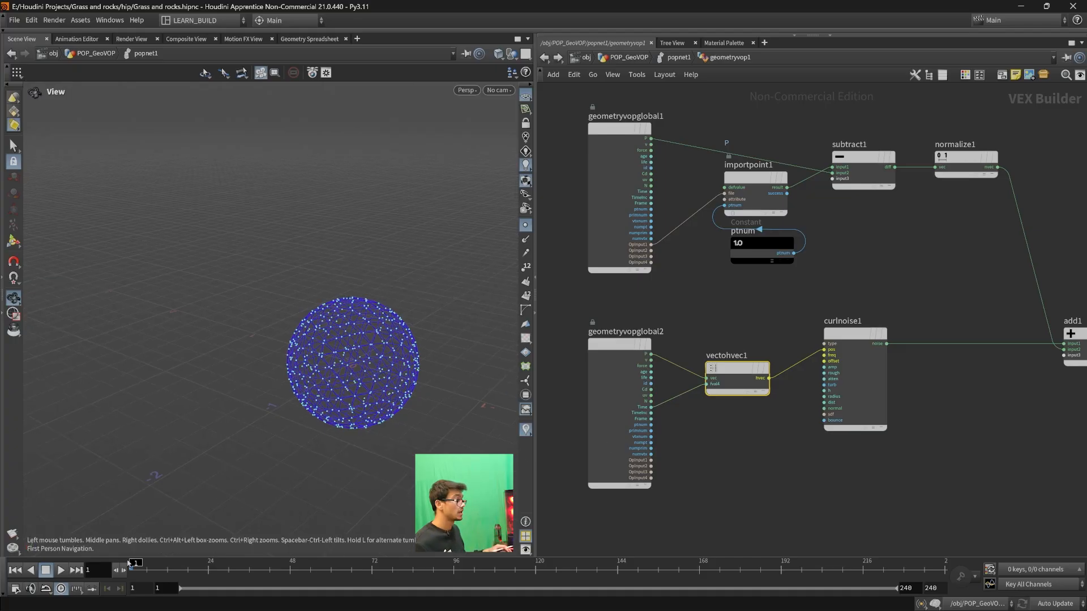
left_click_drag(131, 566, 209, 564)
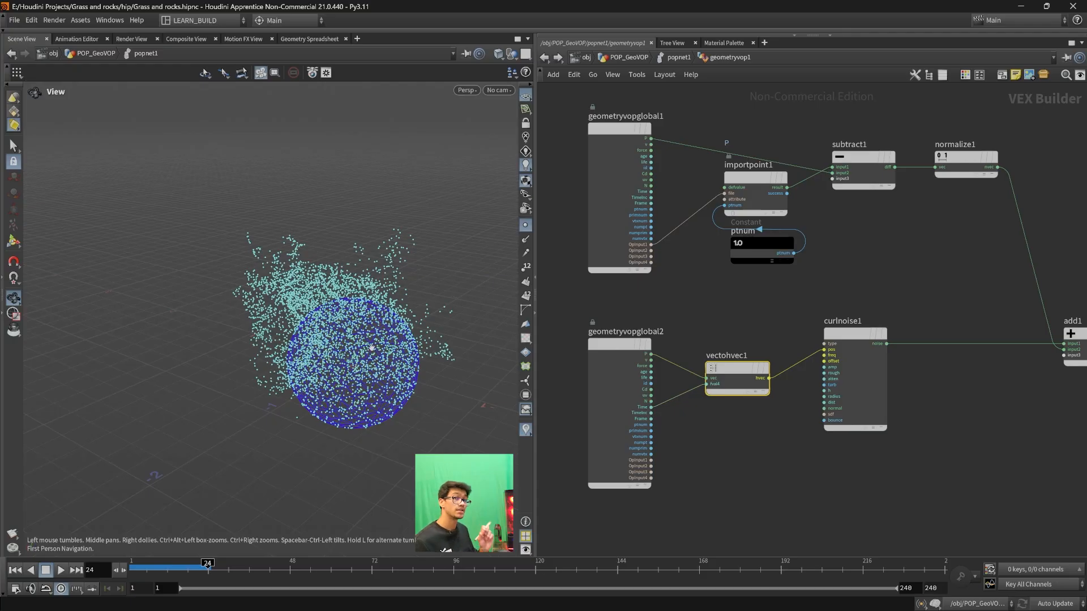
- Bring the whole VOP network into view, and play the particle simulation from the first frame
scroll(890, 409, "down", 3)
middle_click_drag(921, 441, 824, 456)
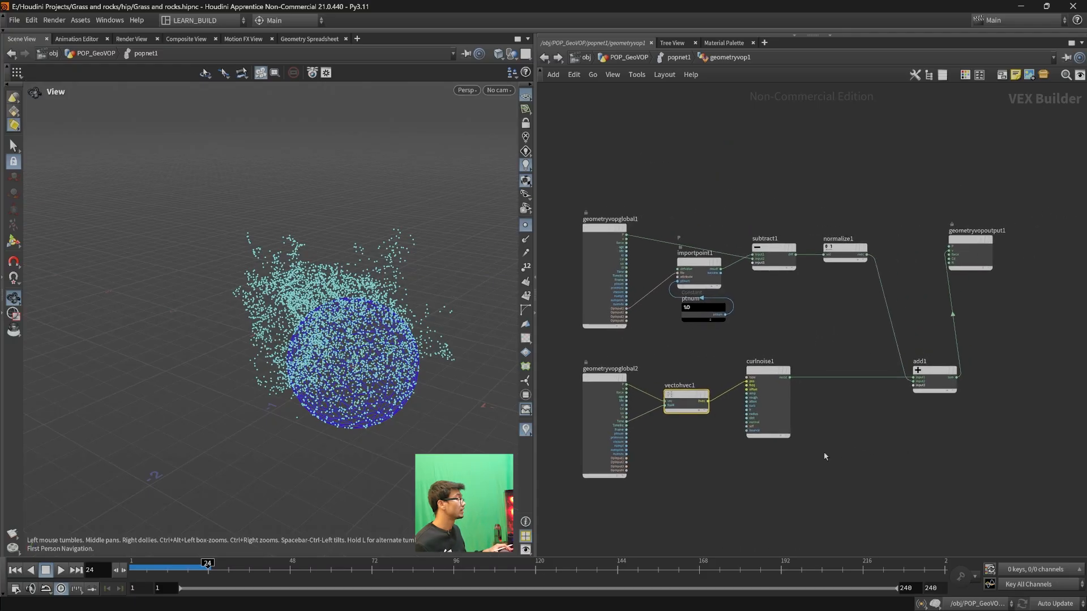
left_click_drag(178, 572, 90, 569)
left_click(59, 572)
scroll(237, 391, "down", 4)
left_click_drag(247, 369, 300, 351)
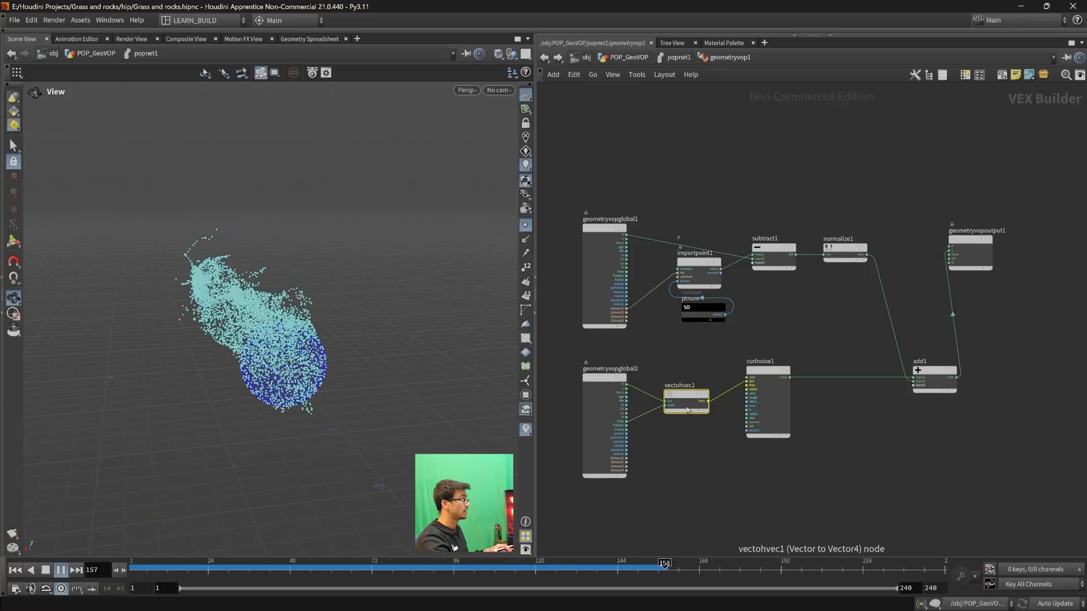
- Bypass the curlnoise1 node during playback to compare the particle motion, and re-enable the node
mouse_move(771, 376)
left_click(791, 349)
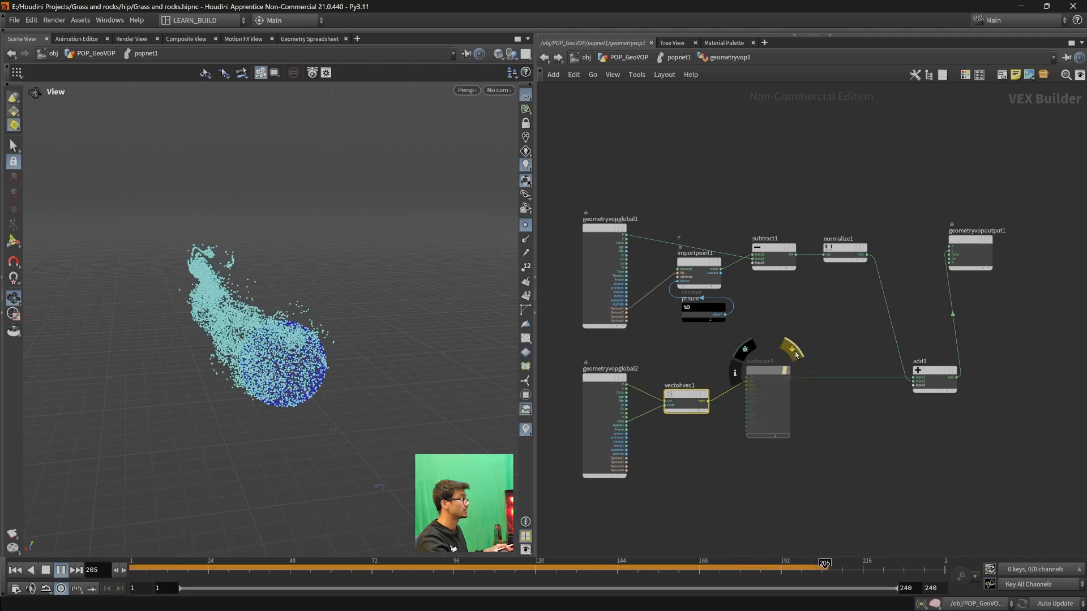
mouse_move(686, 399)
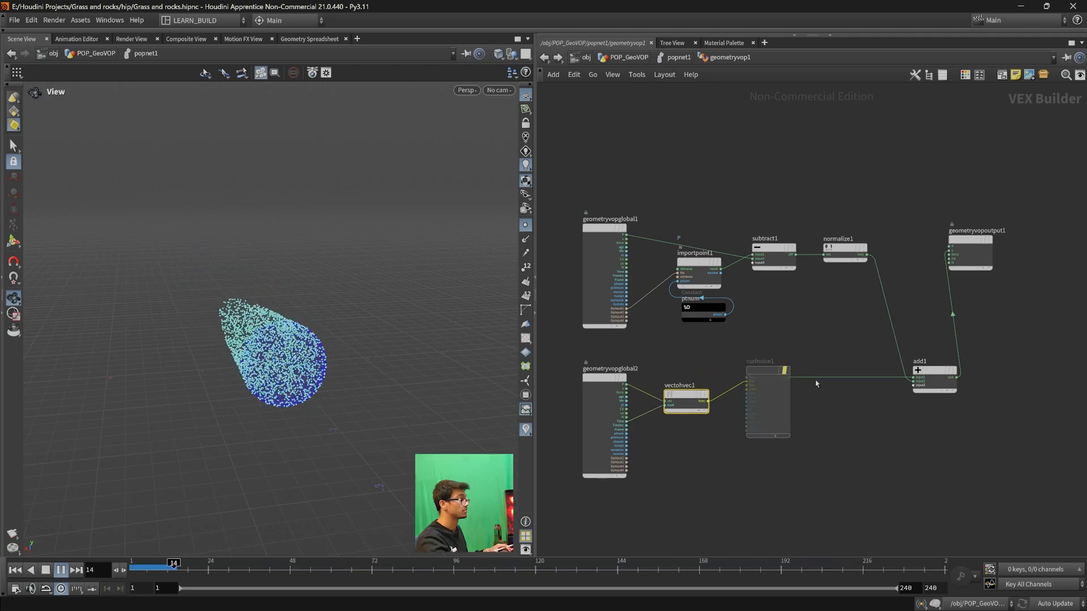
left_click(791, 356)
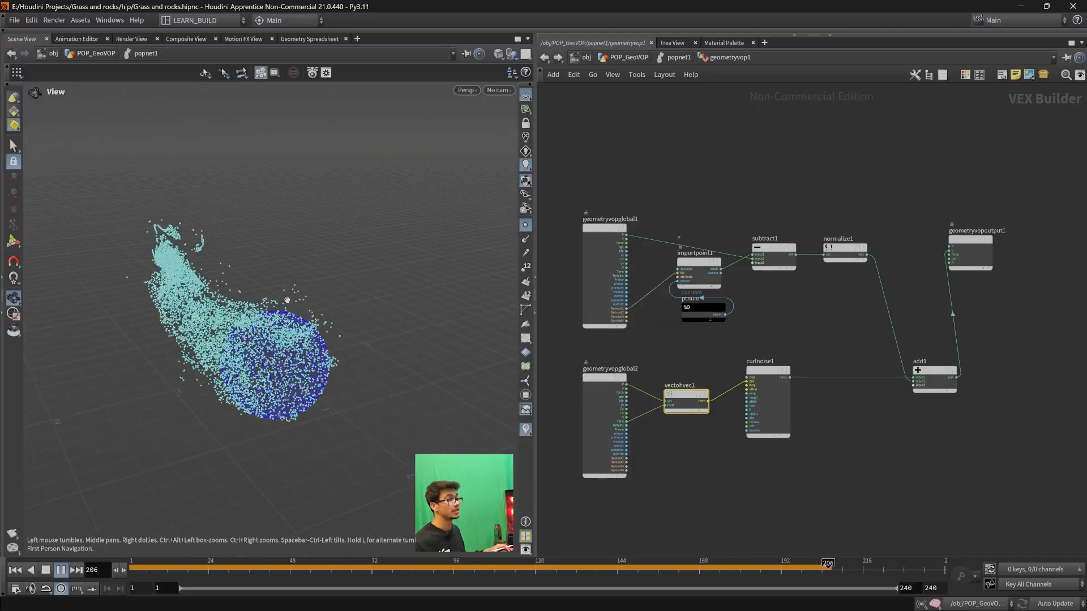
- Show the parameters of curlnoise1 and set its Noise Type to Analytic Simplex Noise
left_click(768, 399)
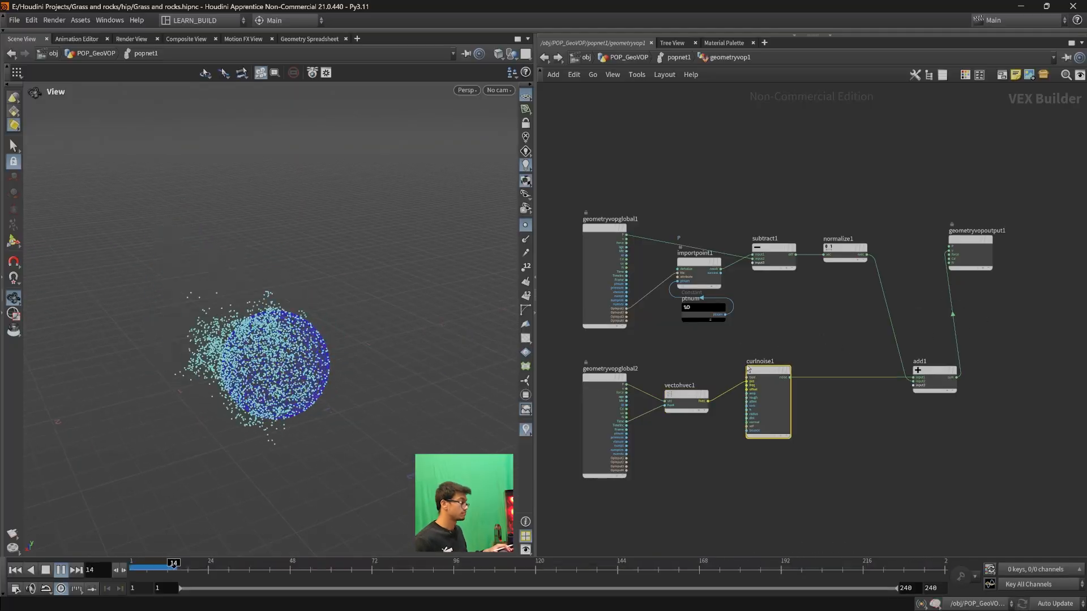
key("p")
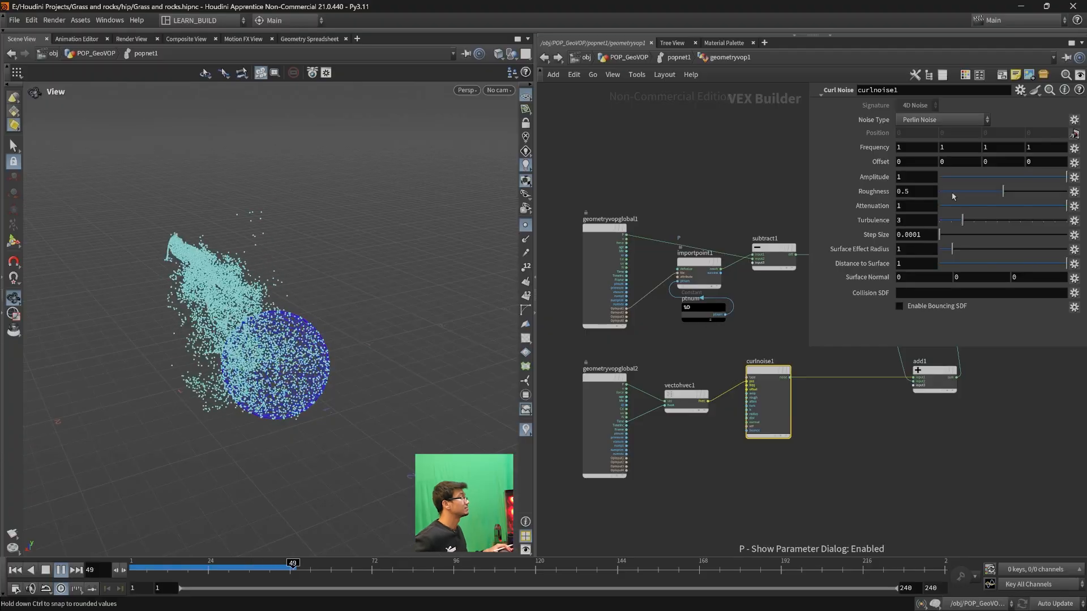
left_click(938, 120)
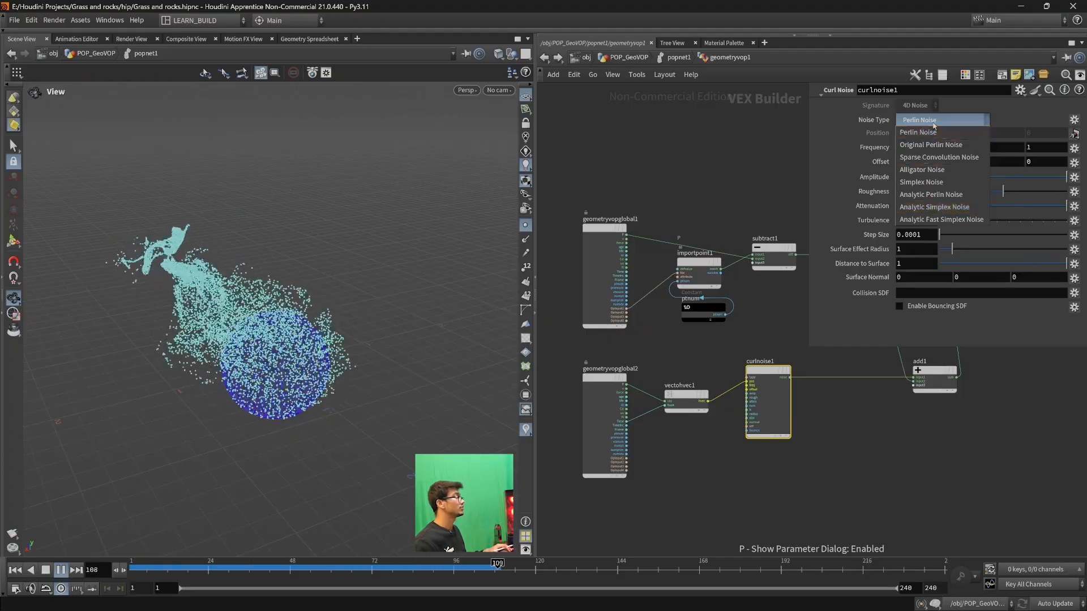
left_click(922, 207)
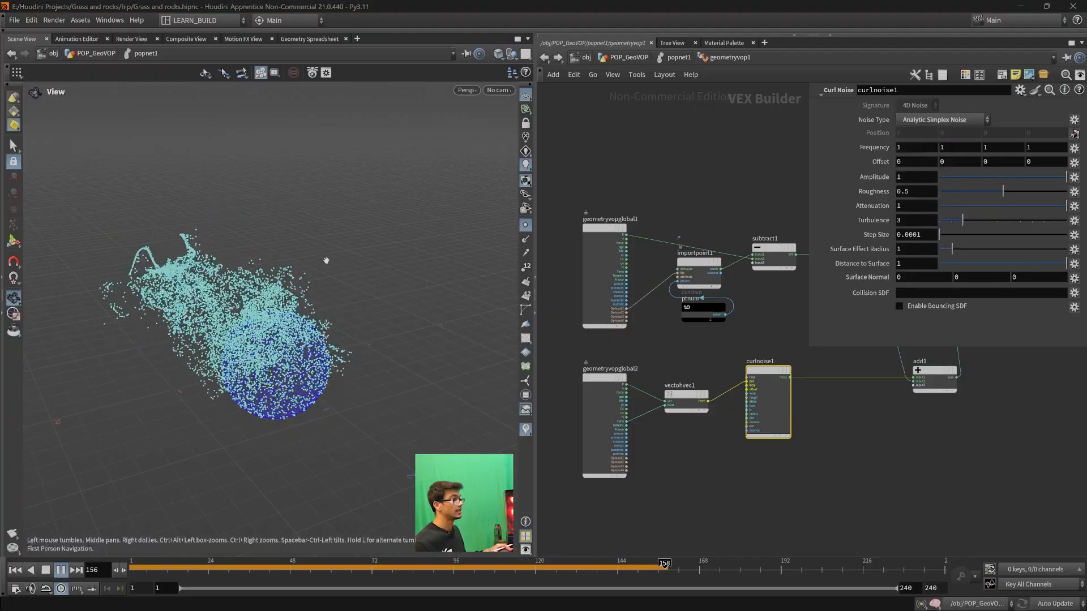
- Change the Noise Type of curlnoise1 to Analytic Fast Simplex Noise
left_click(948, 120)
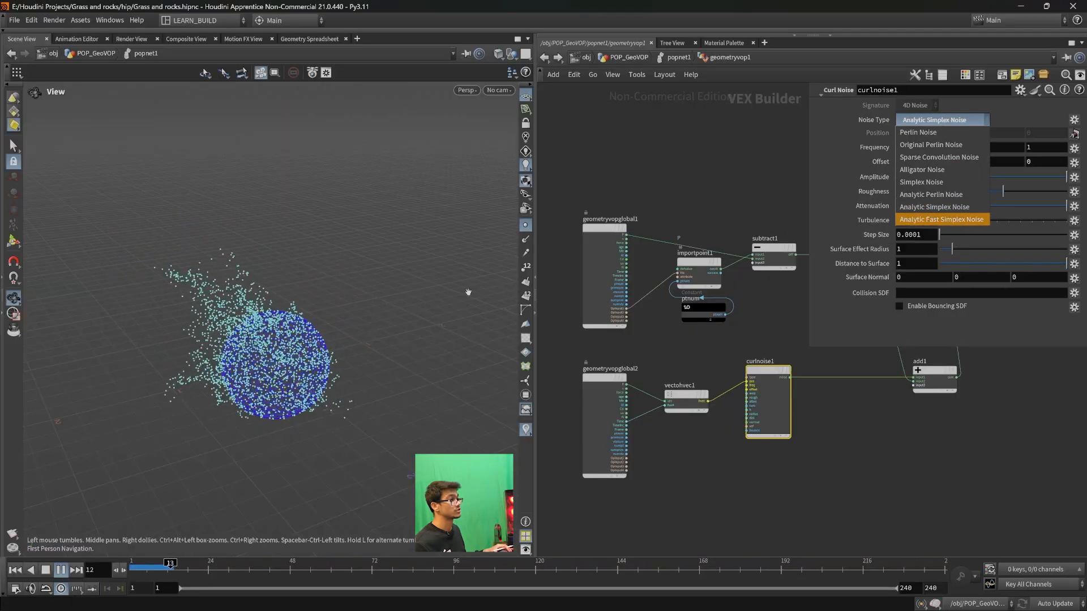
left_click(260, 410)
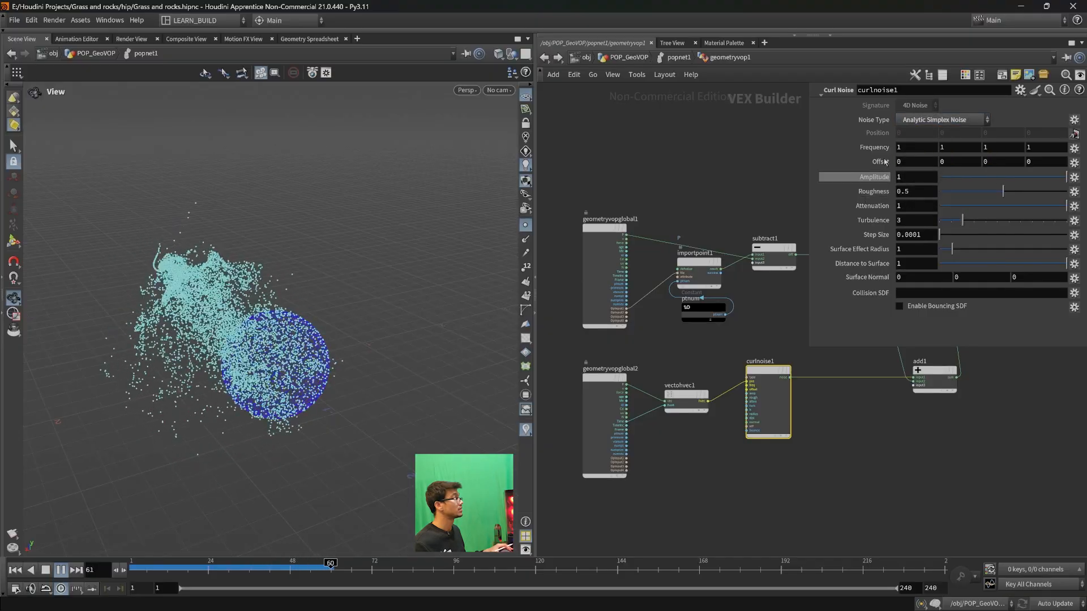
left_click(918, 121)
left_click(928, 220)
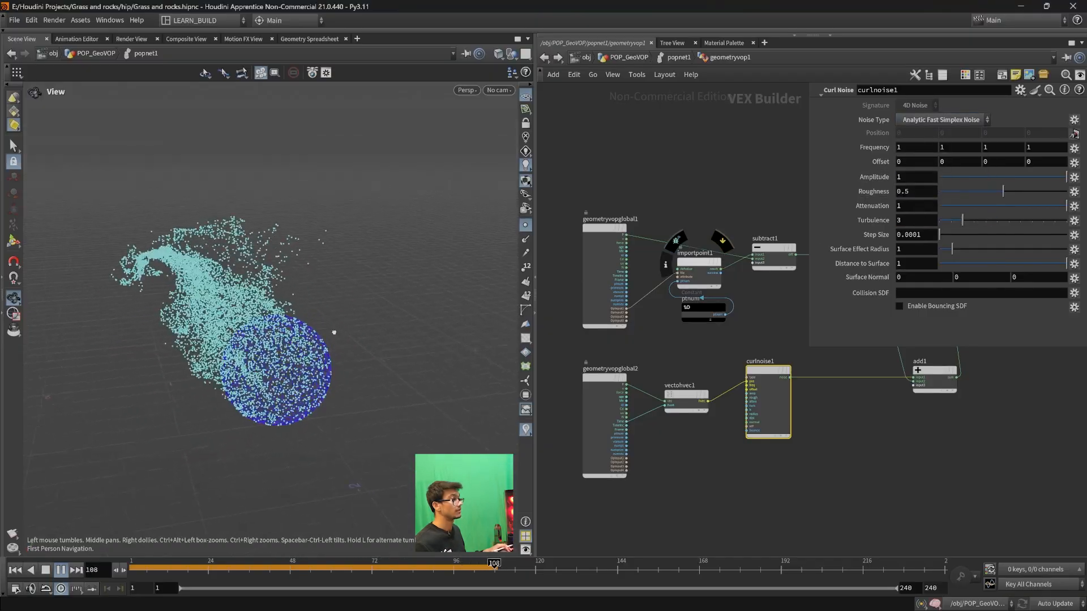
- Try Analytic Perlin Noise on curlnoise1, and switch the Noise Type back to Analytic Fast Simplex Noise
left_click(971, 120)
left_click(933, 194)
left_click(941, 119)
left_click(934, 218)
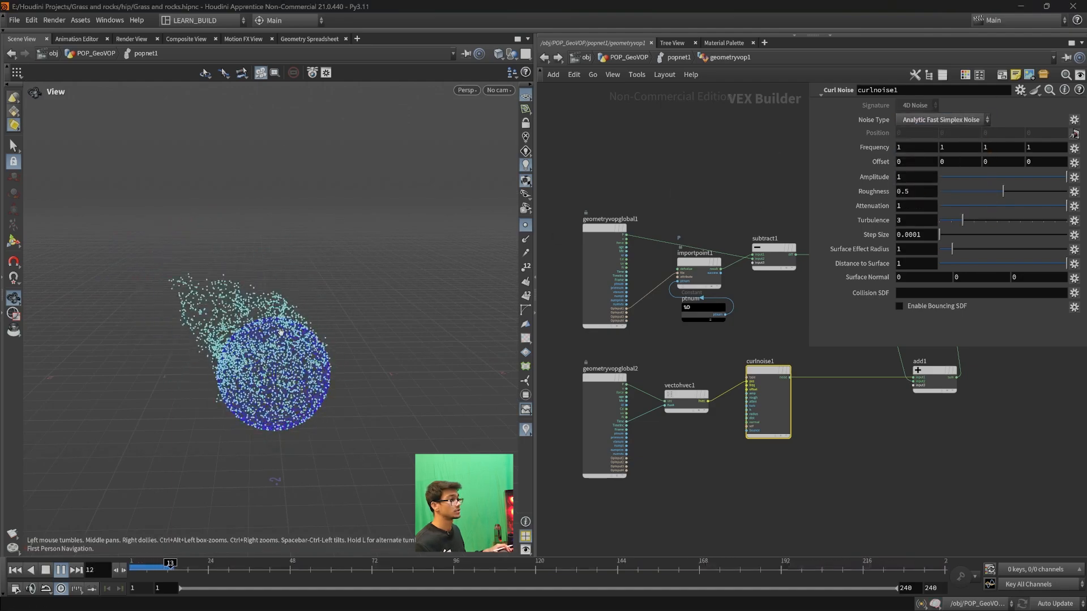
- Examine the playing particle simulation from other viewing angles
left_click_drag(301, 283, 30, 337)
scroll(208, 378, "down", 2)
left_click_drag(209, 378, 234, 405)
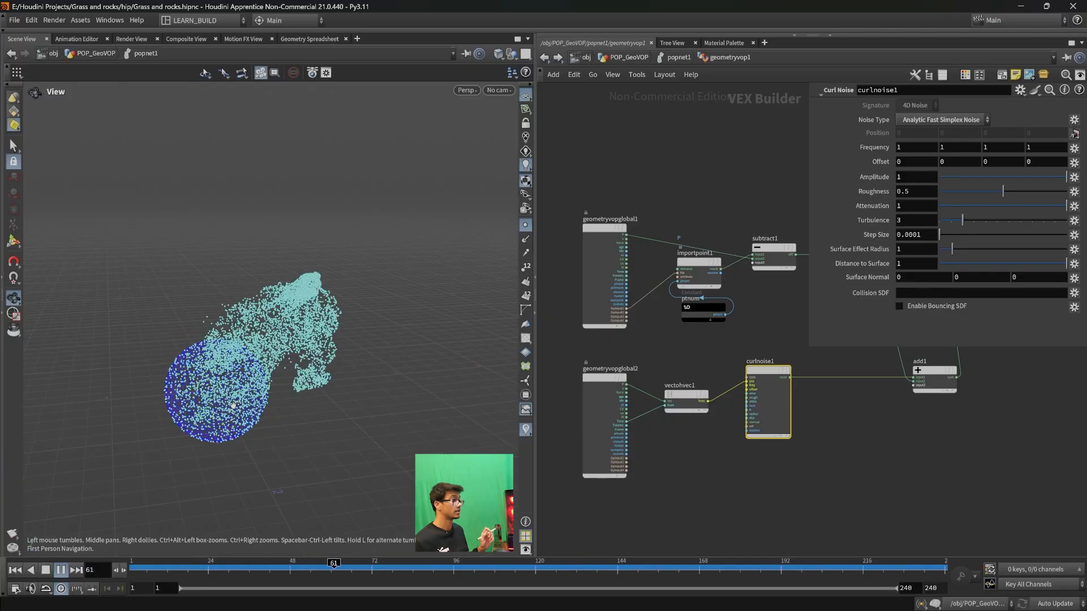
- Move the add1 node closer to normalize1 and geometryvopoutput1, and review its connection into the output
middle_click_drag(817, 442, 623, 497)
scroll(746, 395, "up", 3)
middle_click_drag(625, 366, 729, 433)
scroll(681, 377, "down", 2)
scroll(786, 426, "down", 2)
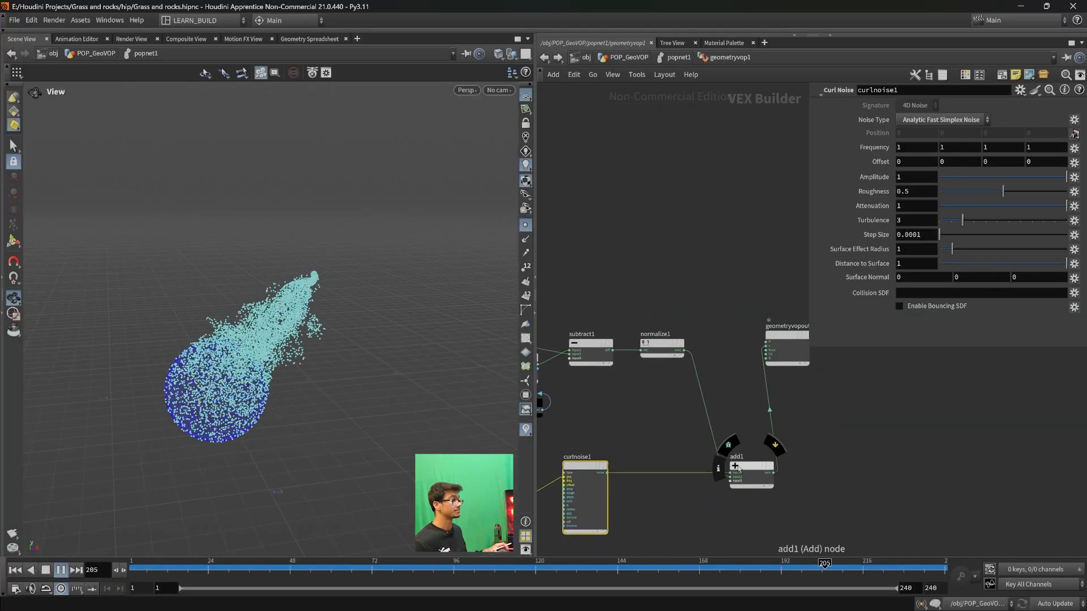
left_click_drag(751, 469, 722, 404)
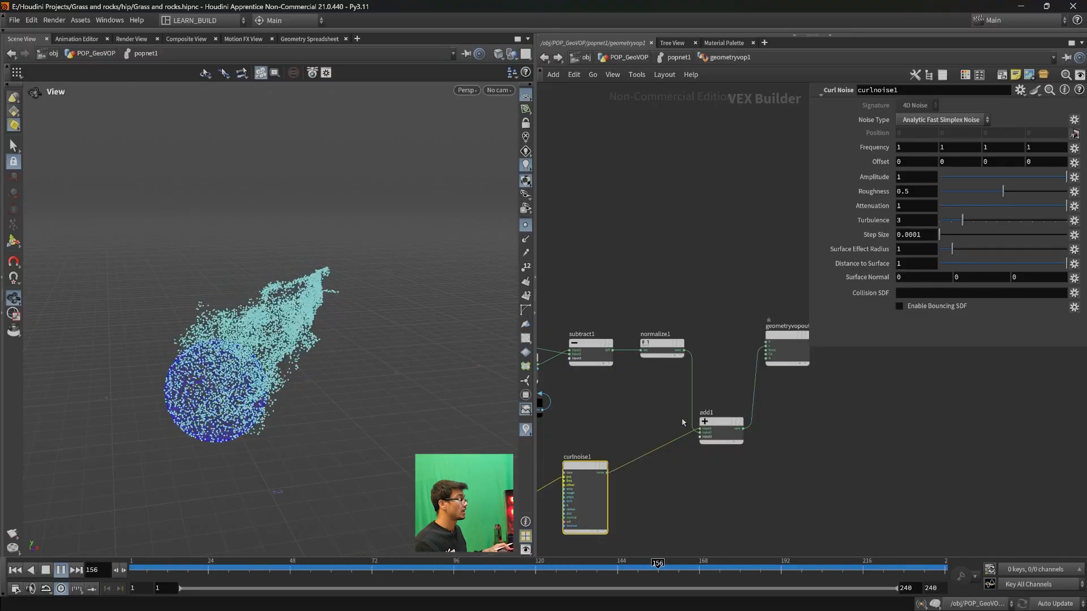
scroll(747, 444, "up", 3)
middle_click_drag(729, 417, 721, 432)
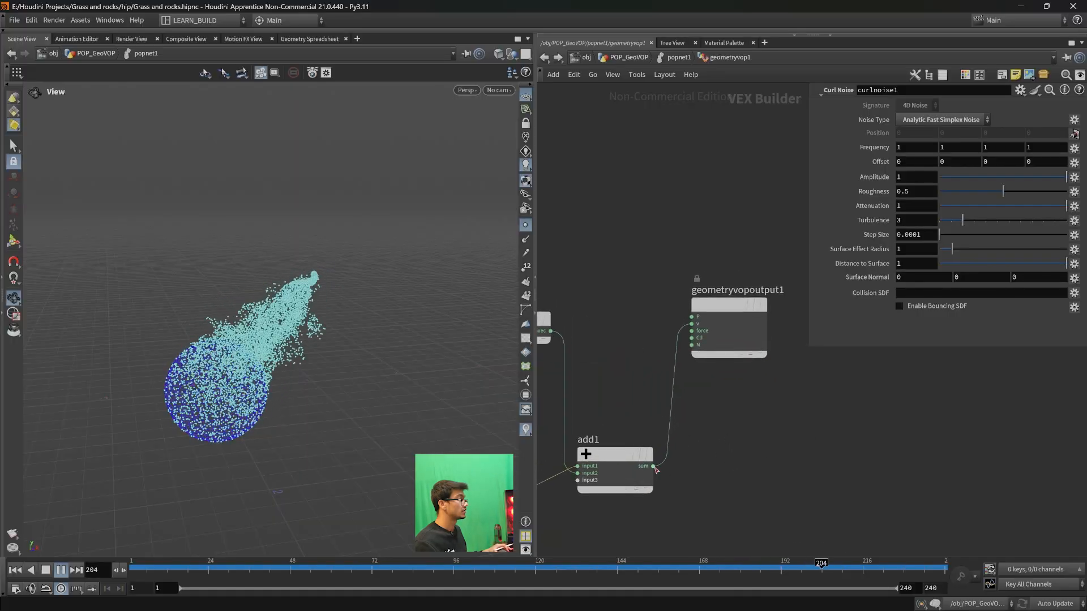
- Look closely at the particle stream's tip, and on the drawing canvas sketch three arrows converging toward a target point with a particle path overshooting it
scroll(203, 355, "down", 1)
left_click_drag(203, 355, 329, 347)
scroll(335, 297, "up", 4)
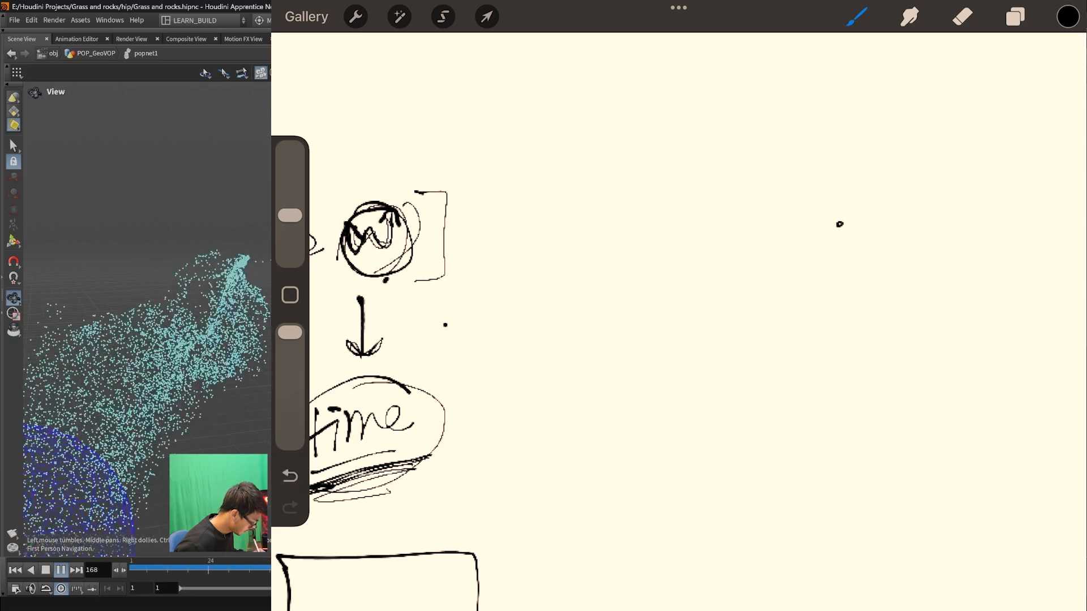
left_click_drag(607, 341, 801, 241)
left_click_drag(787, 238, 789, 257)
left_click_drag(676, 420, 810, 271)
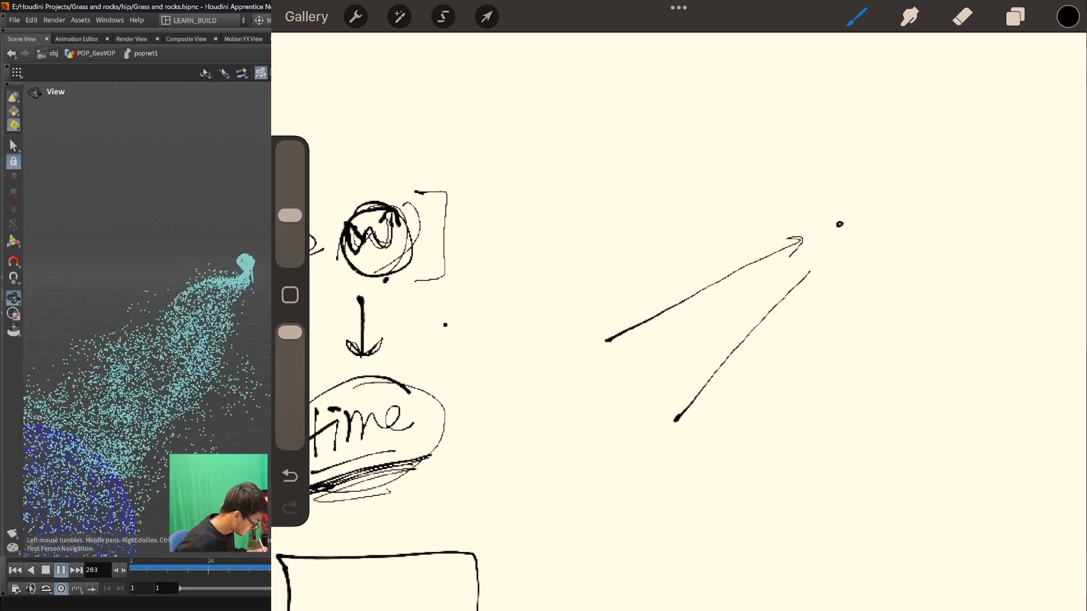
left_click_drag(598, 240, 785, 214)
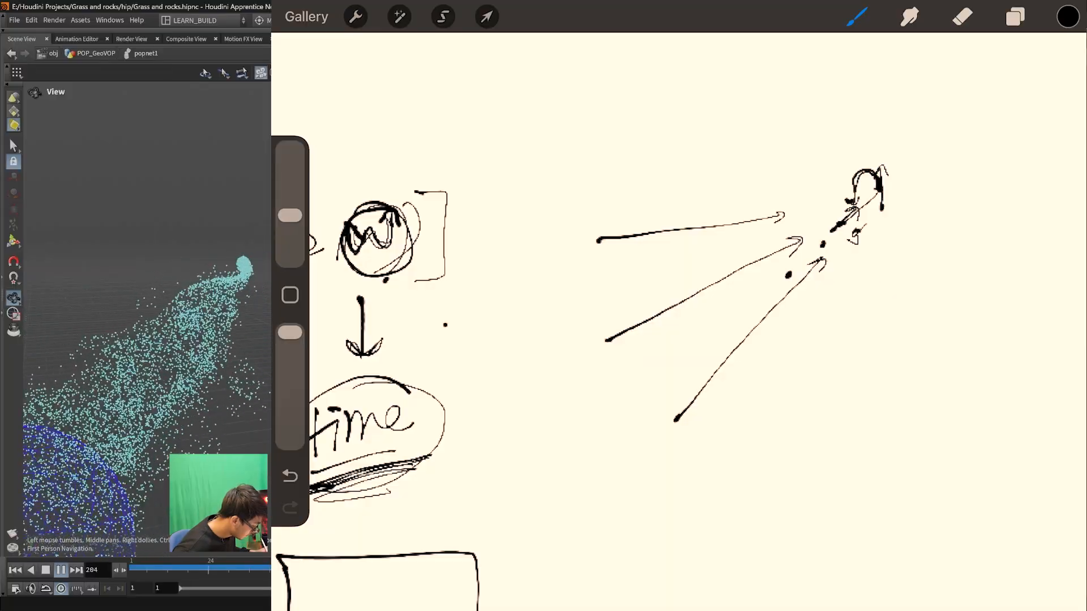
mouse_move(845, 242)
left_mouse_down()
mouse_move(898, 212)
mouse_move(805, 200)
mouse_move(892, 227)
mouse_move(832, 170)
mouse_move(826, 249)
mouse_move(894, 215)
mouse_move(860, 184)
mouse_move(832, 254)
mouse_move(815, 170)
mouse_move(891, 198)
left_mouse_up()
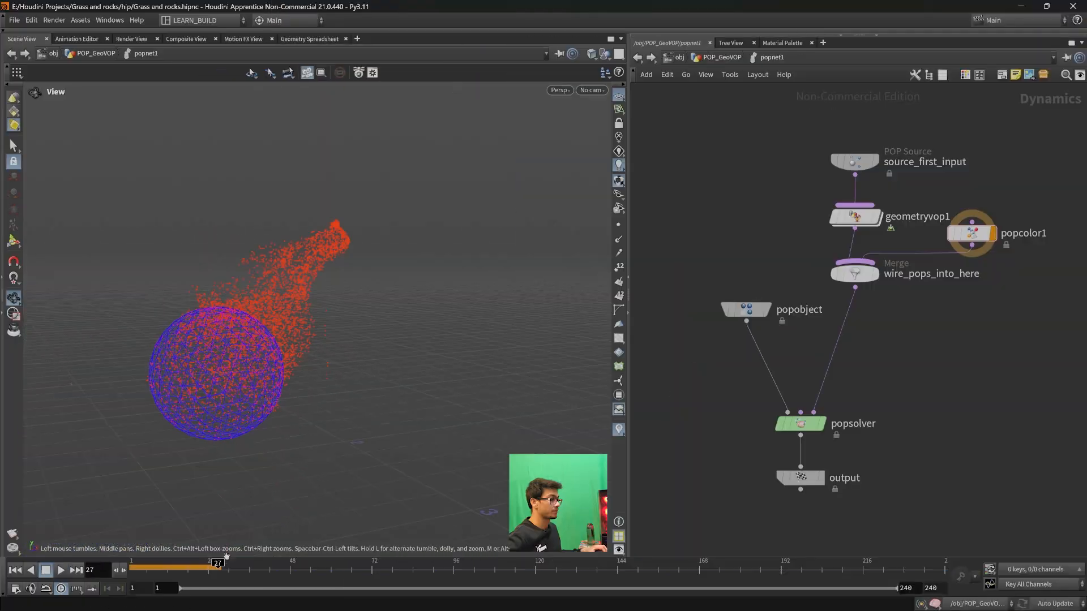
- Rewind the simulation to frame 1 and show the parameters of popcolor1 inside popnet1
left_click_drag(218, 567, 132, 567)
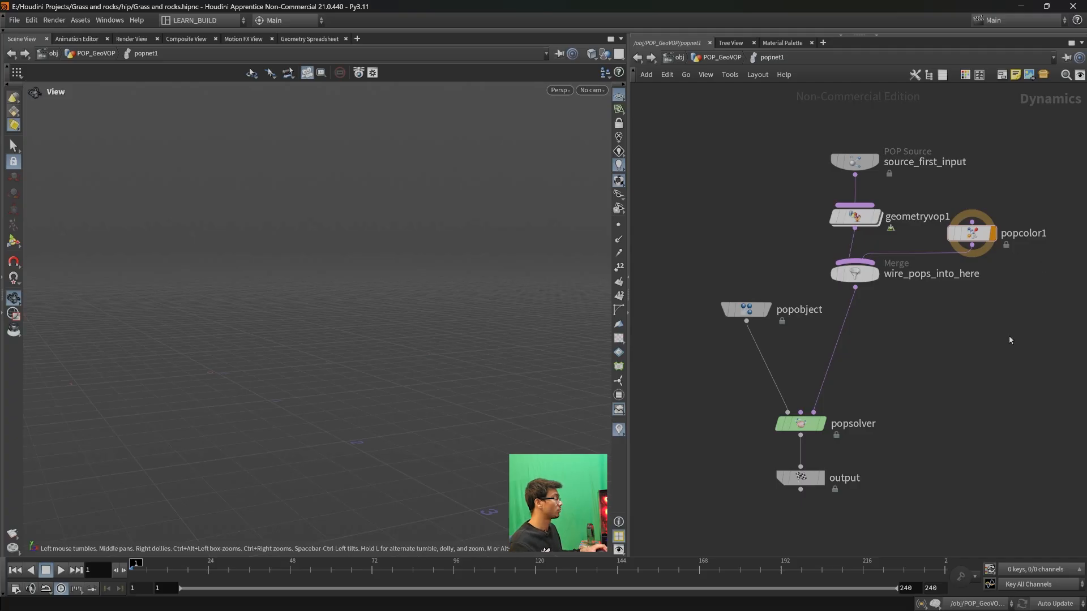
scroll(992, 339, "up", 1)
middle_click_drag(983, 340, 826, 435)
middle_click_drag(791, 347, 891, 311)
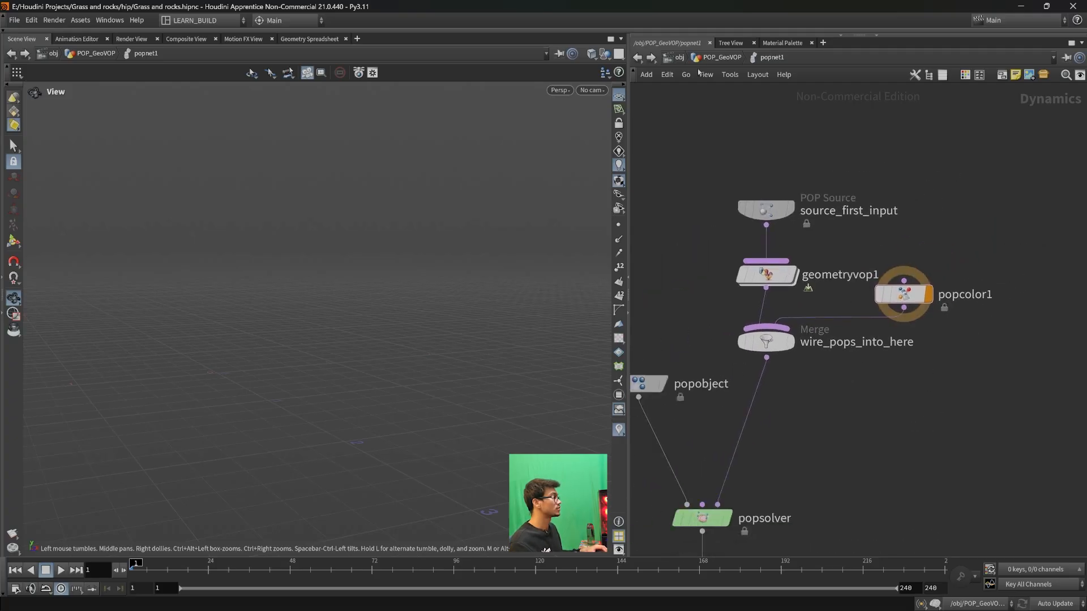
left_click(637, 58)
middle_click_drag(790, 328, 829, 304)
double_click(750, 360)
mouse_move(914, 316)
left_mouse_down()
mouse_move(923, 298)
mouse_move(748, 346)
left_mouse_up()
key("p")
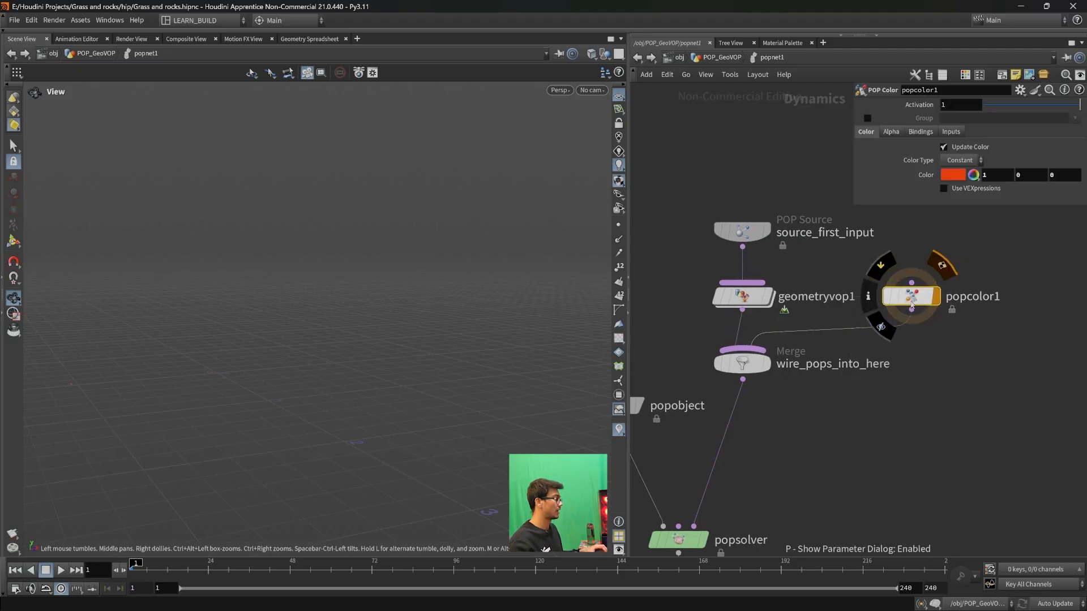
- Return to frame 1 and display the output node of popnet1 in the viewport
left_click_drag(155, 566, 133, 565)
left_click_drag(269, 441, 339, 403)
middle_click_drag(814, 456, 887, 372)
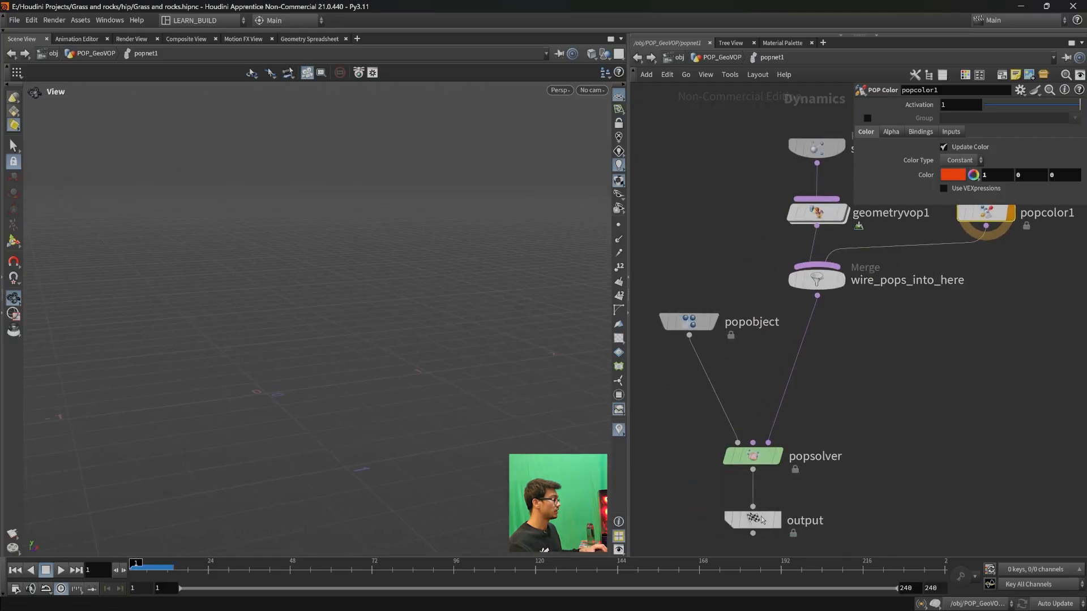
left_click(776, 519)
middle_click_drag(335, 452, 352, 421)
scroll(425, 400, "down", 2)
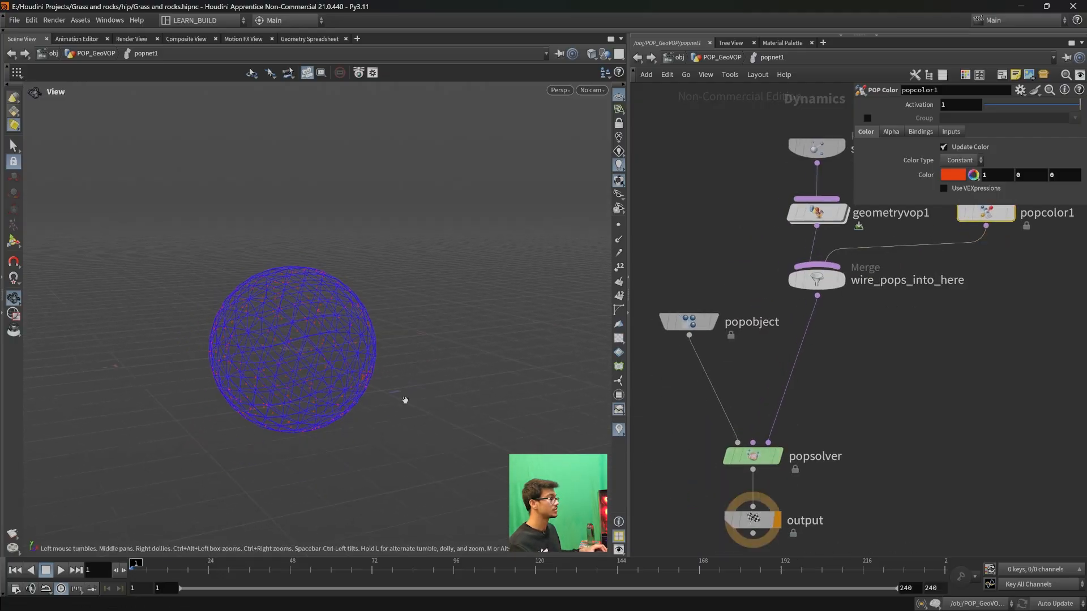
- Check the red colour in popcolor1's colour editor, and delete the popcolor1 node
left_click(954, 175)
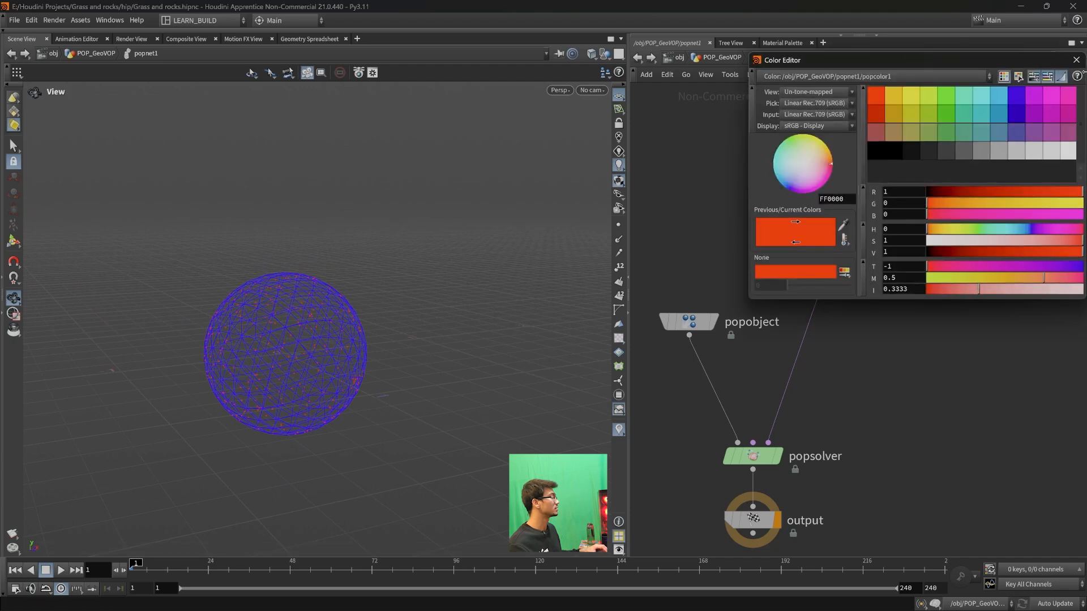
left_click(1076, 60)
middle_click_drag(950, 421, 851, 470)
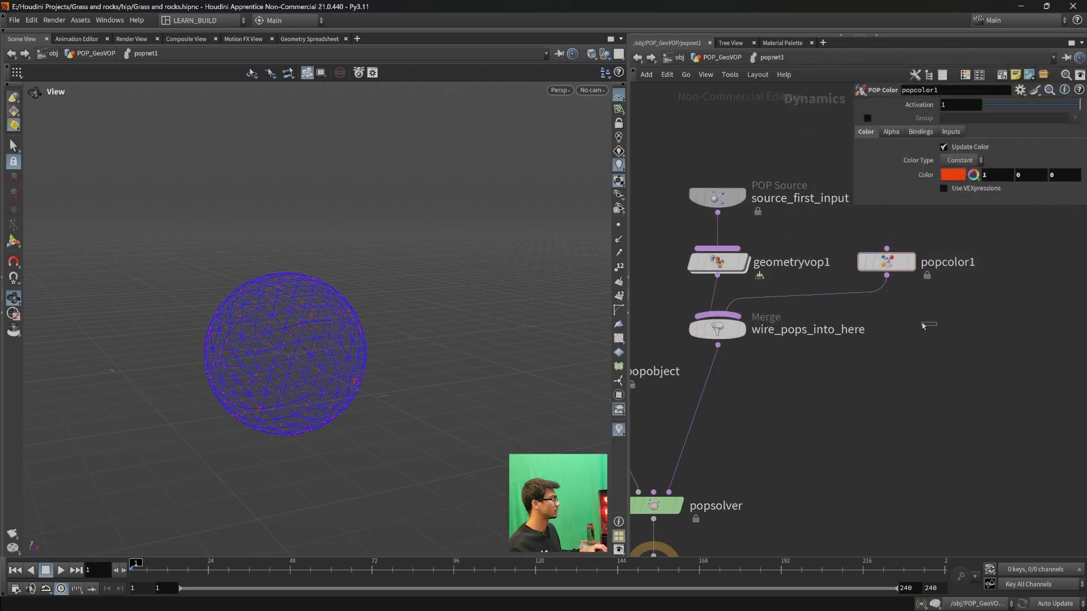
key("Delete")
- Add a new POP Color node wired into the wire_pops_into_here merge
left_click(718, 312)
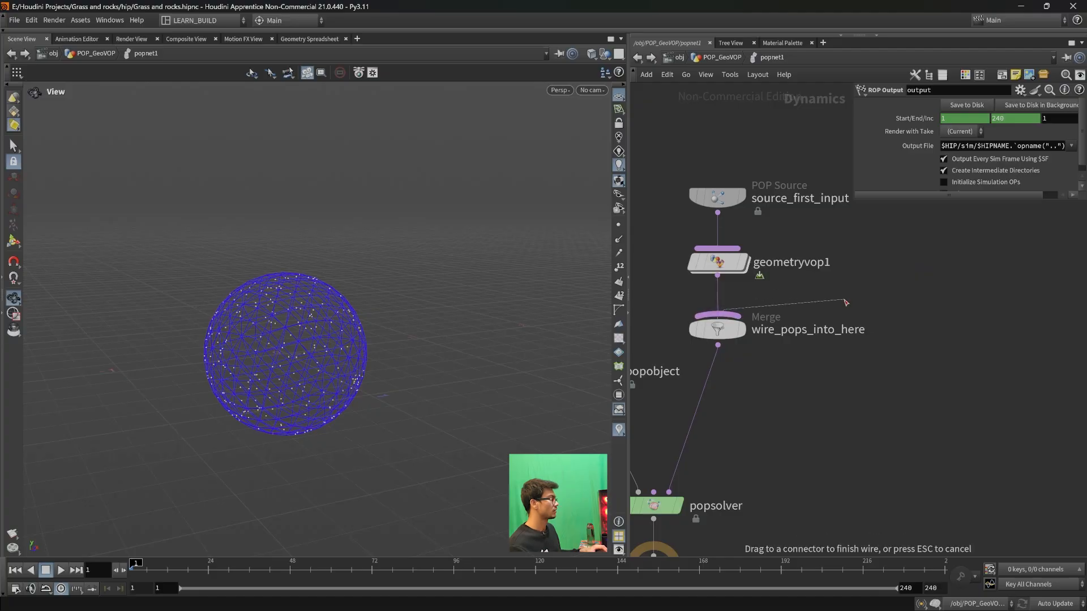
key("Tab")
mouse_move(858, 298)
type("popcolor")
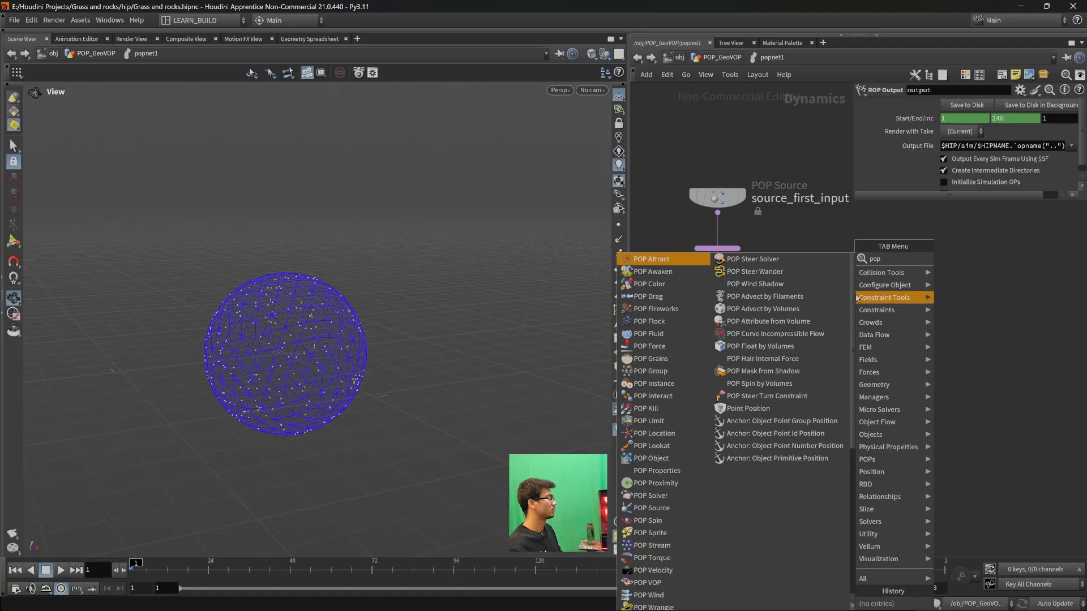
key("Return")
left_click(917, 252)
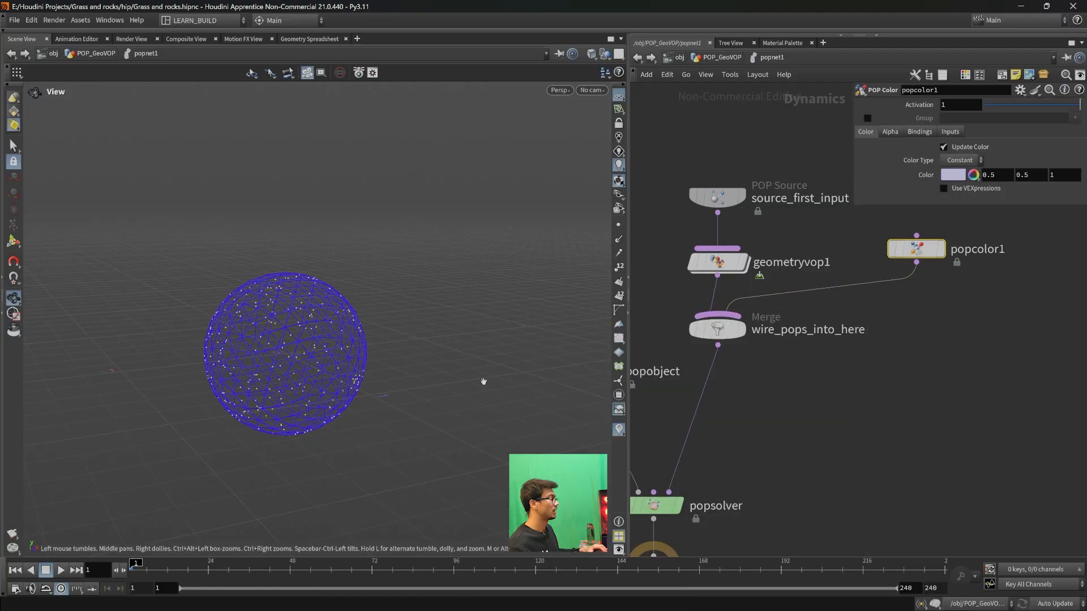
- Play the simulation to check the particle colour, compare it with point display on and off, and rewind to frame 1
left_click(60, 570)
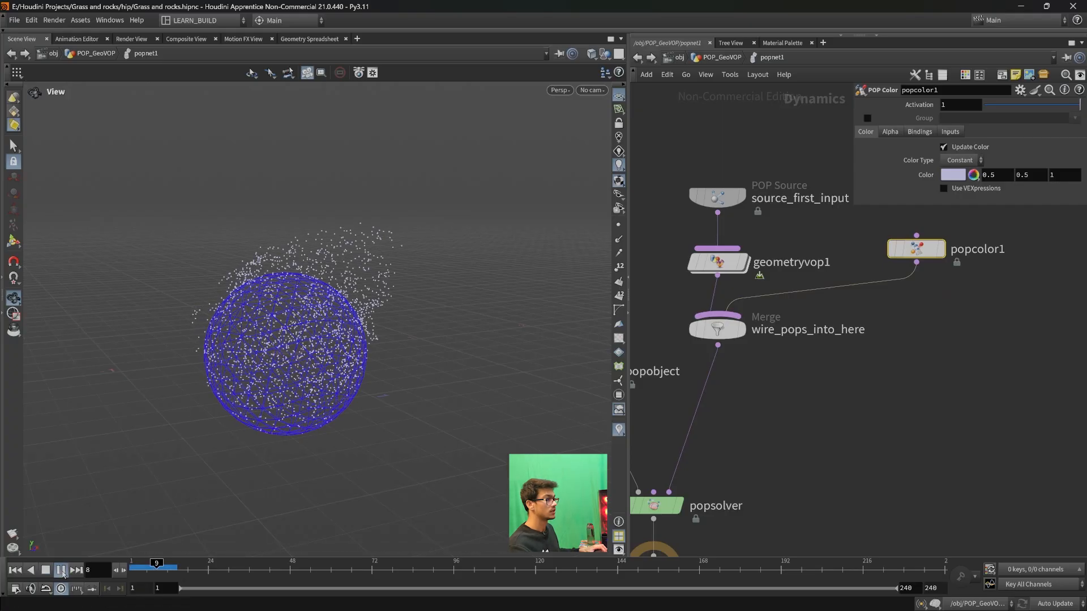
left_click(62, 573)
left_click_drag(189, 374, 290, 393)
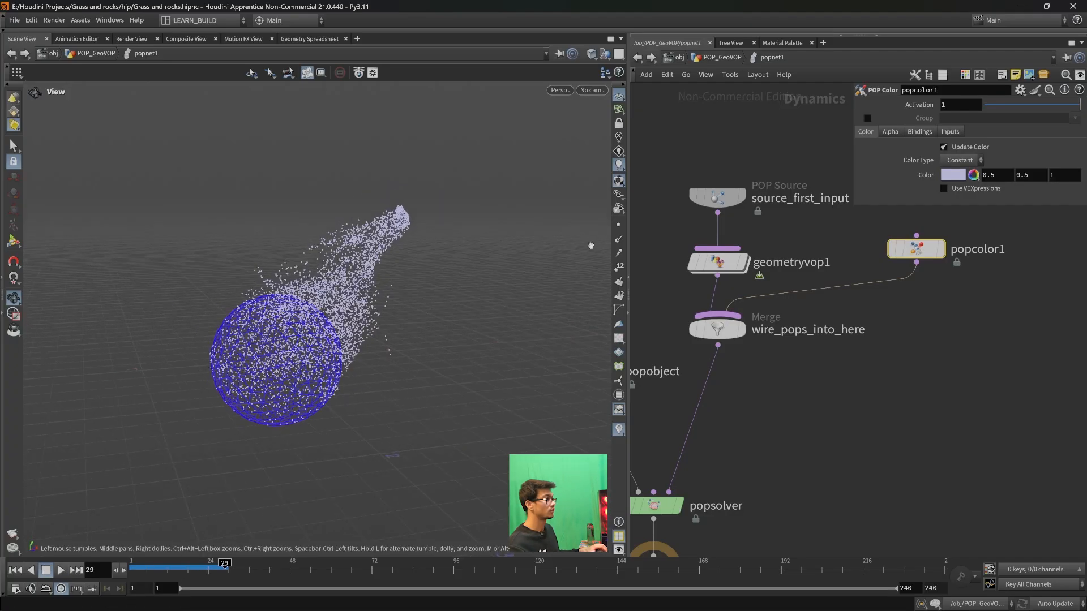
left_click(619, 226)
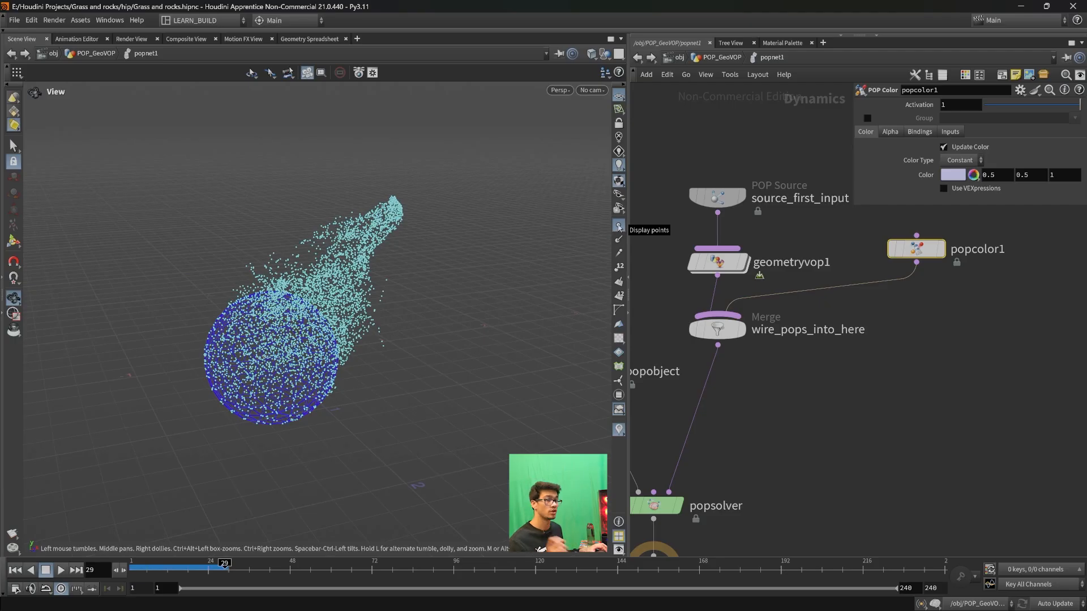
left_click(618, 227)
left_click(16, 571)
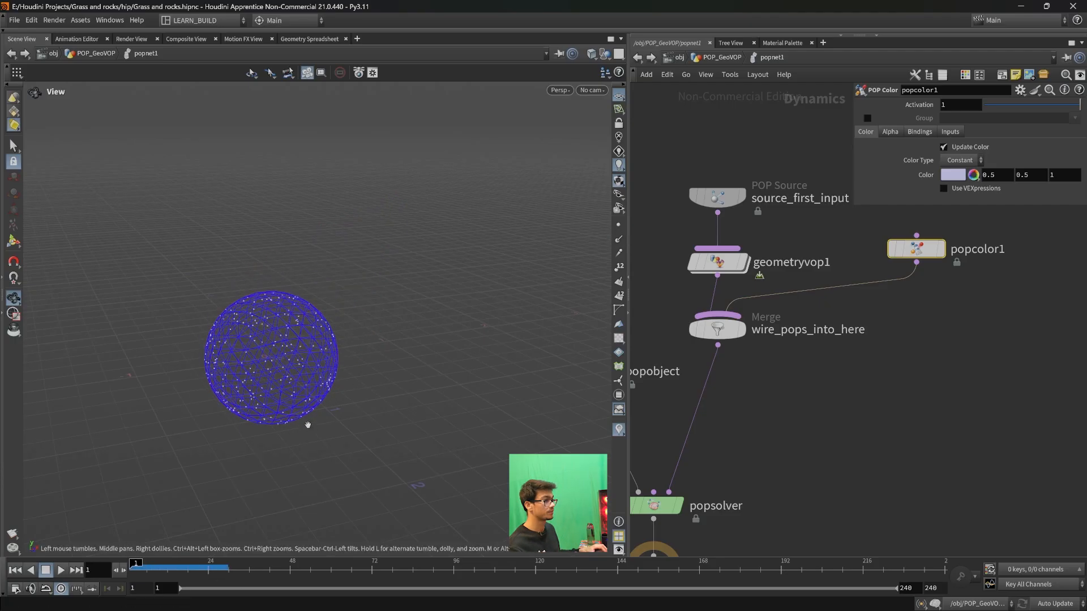
left_click(61, 570)
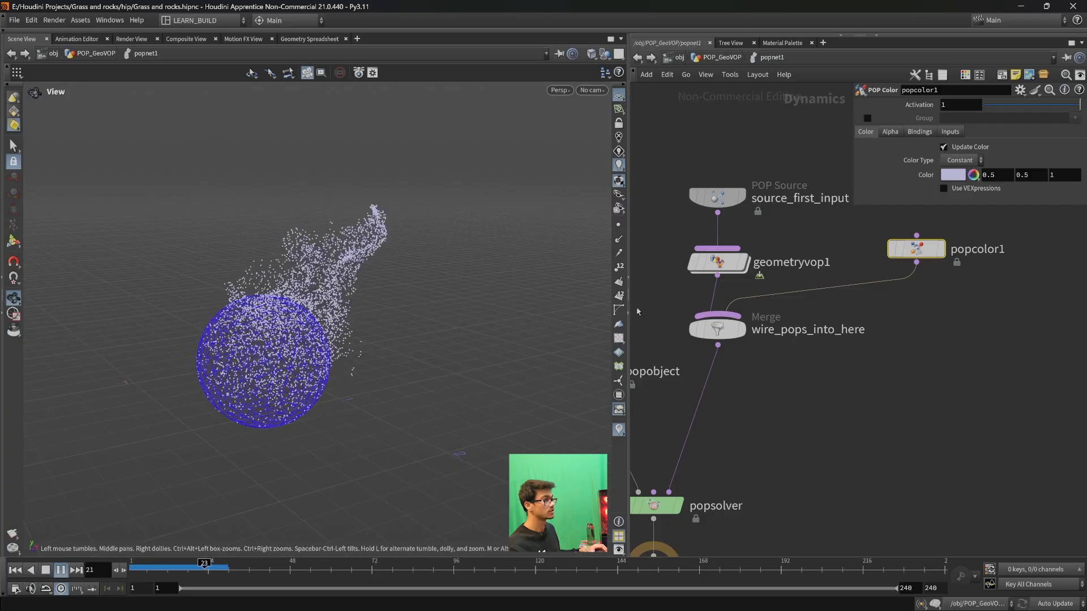
left_click(15, 570)
- Set popcolor1's Color Type to Ramp and apply the Inferno ramp preset
middle_click_drag(911, 401, 921, 448)
left_click_drag(931, 297, 922, 312)
left_click(951, 161)
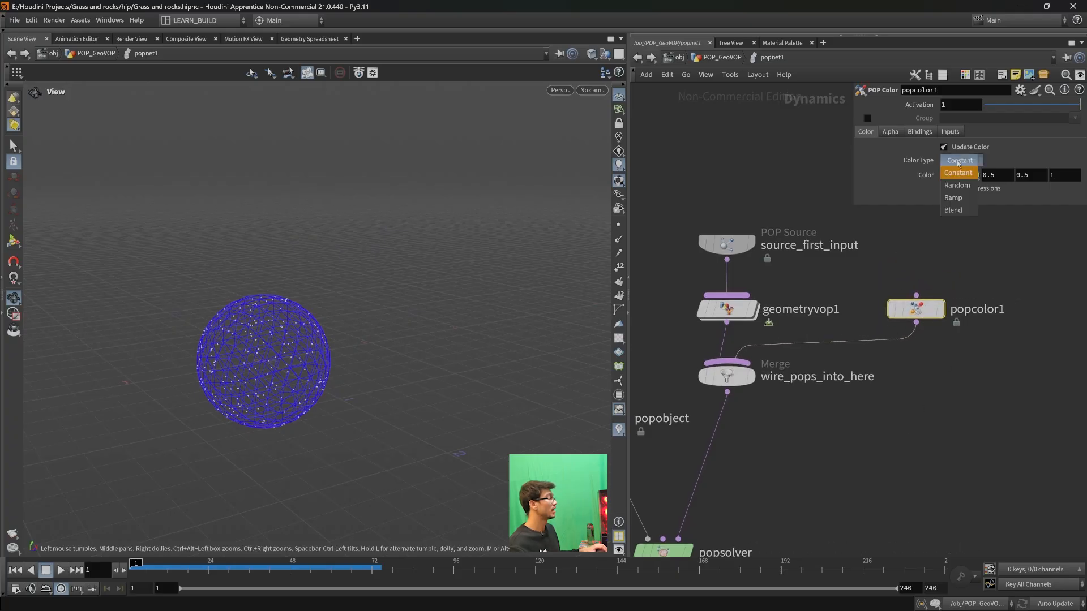
left_click(969, 207)
left_click_drag(935, 263, 877, 254)
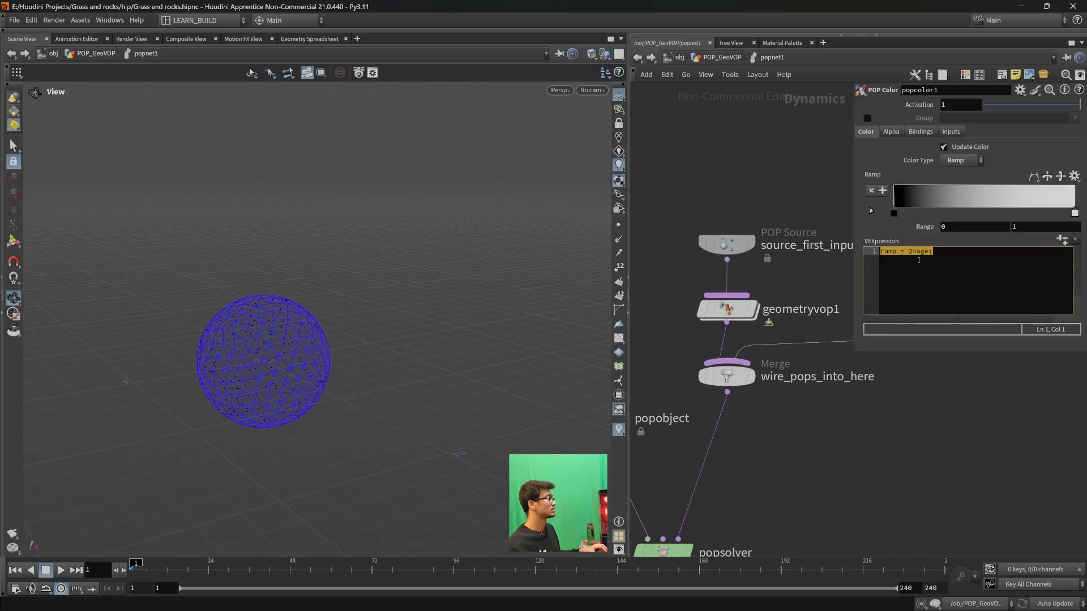
left_click(1073, 178)
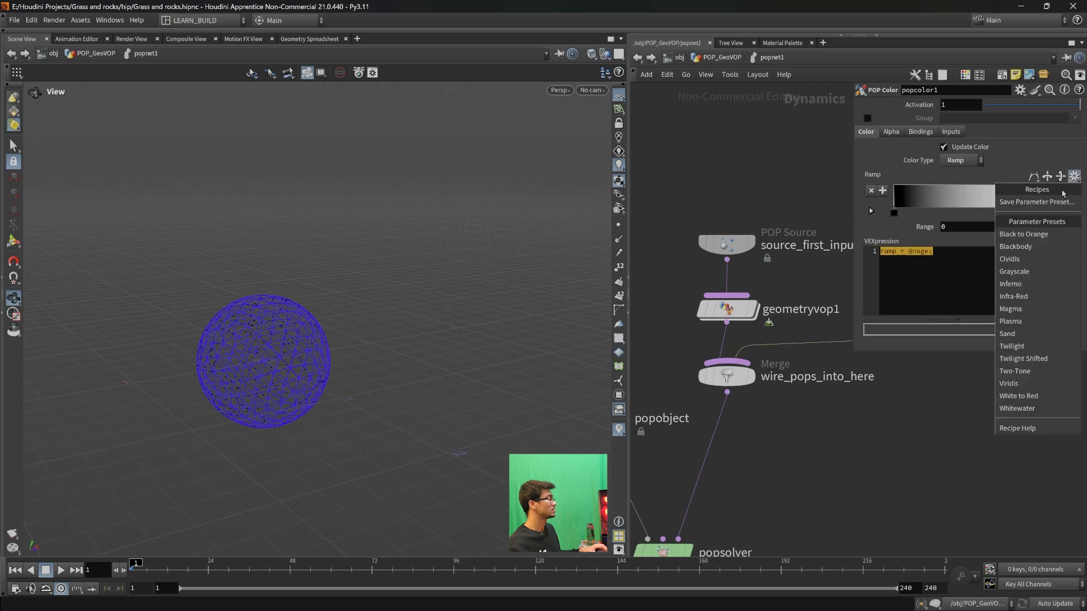
left_click(1013, 284)
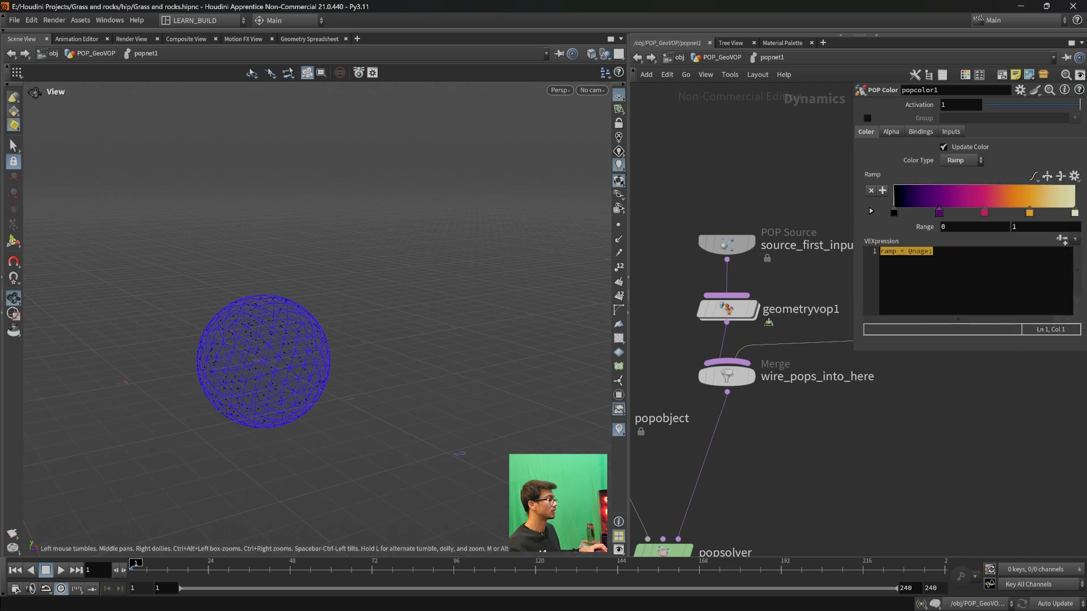
left_click_drag(215, 566, 130, 568)
left_click(59, 572)
scroll(327, 400, "down", 3)
left_click_drag(318, 407, 264, 470)
left_click_drag(207, 567, 130, 569)
left_click(952, 277)
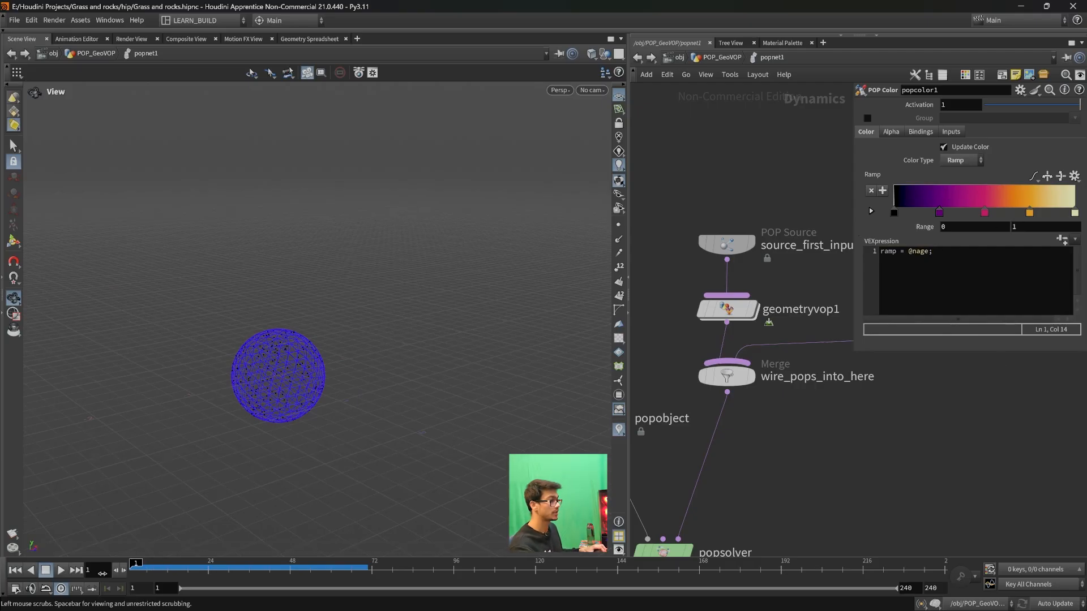
middle_click_drag(772, 478, 780, 452)
left_click_drag(956, 253, 868, 254)
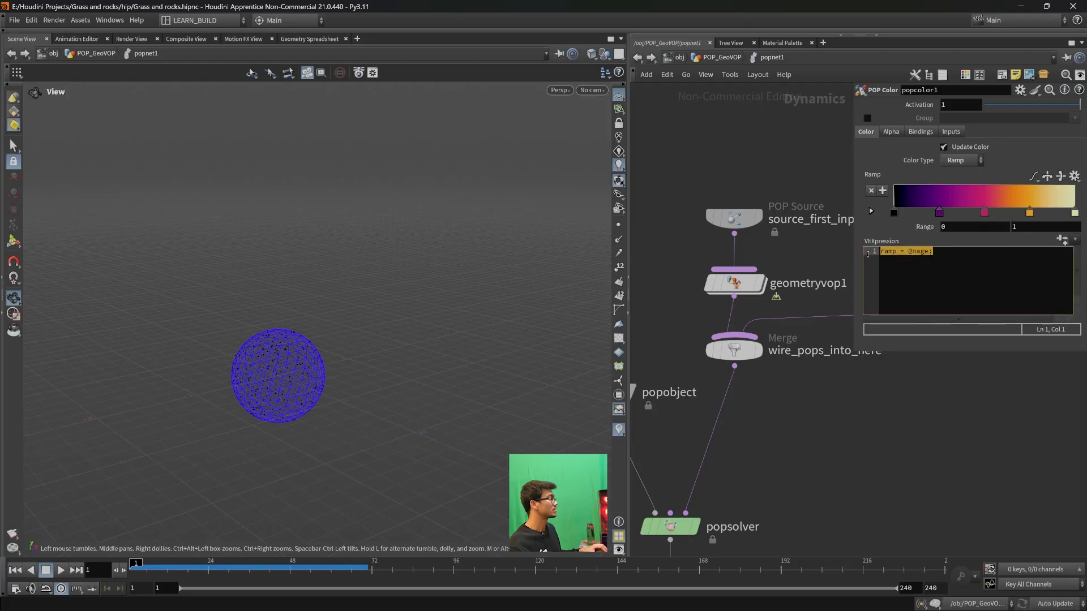
left_click(61, 570)
left_click(61, 570)
scroll(348, 313, "up", 2)
scroll(347, 313, "up", 3)
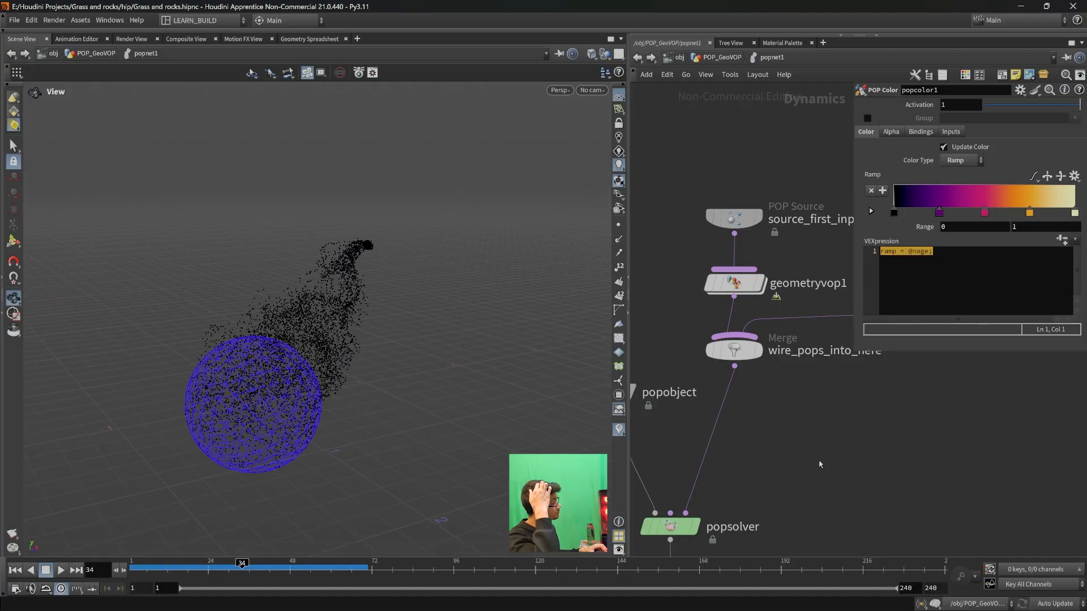
- Set the Life Expectancy in source_first_input's birth settings to 2
left_click(734, 218)
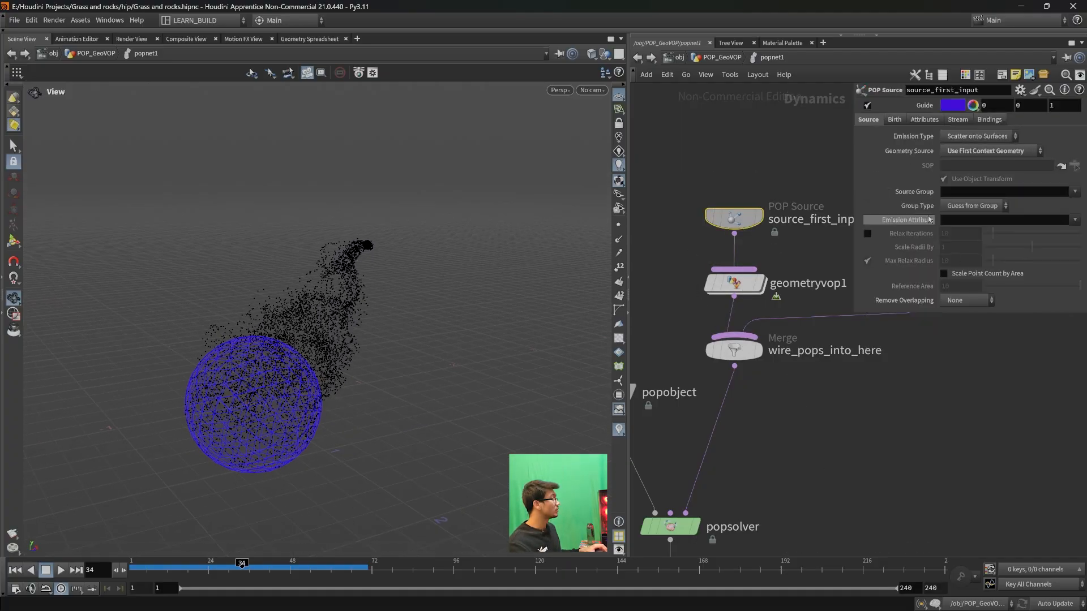
left_click(894, 119)
double_click(967, 255)
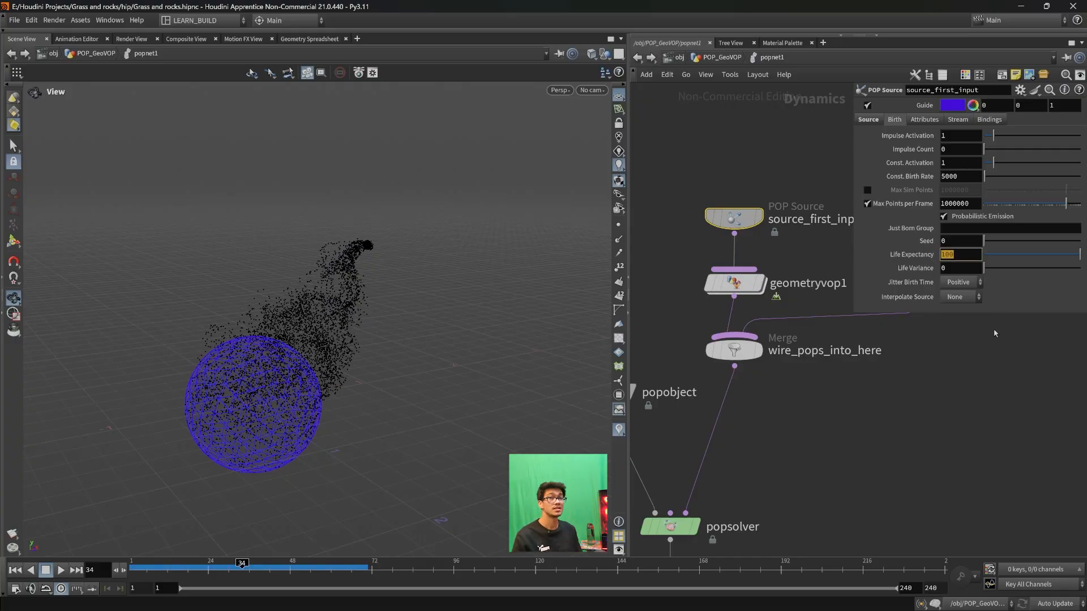
type("2")
key("Return")
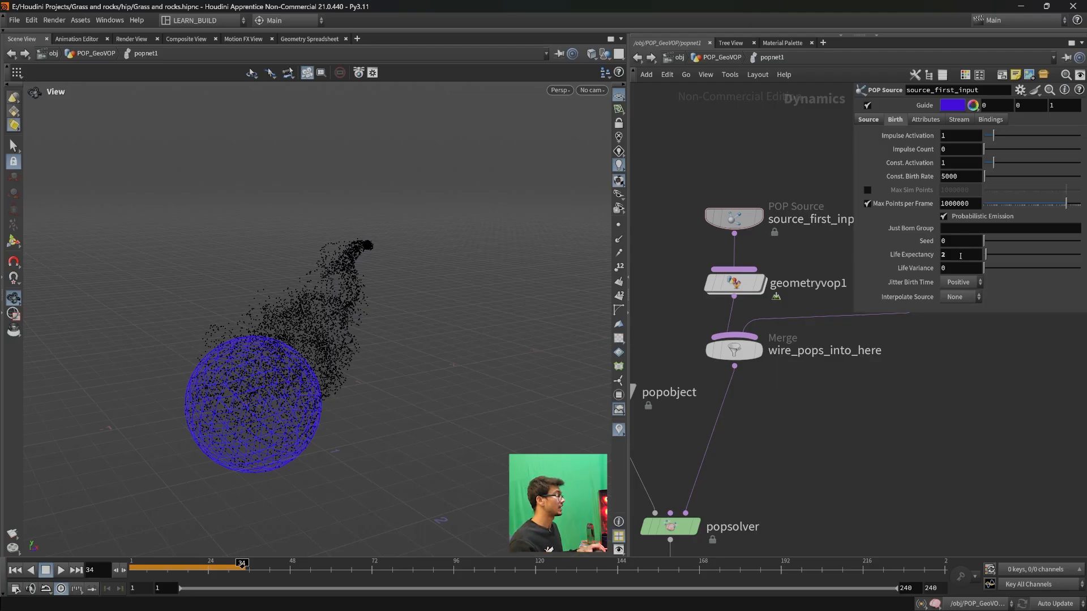
key("Return")
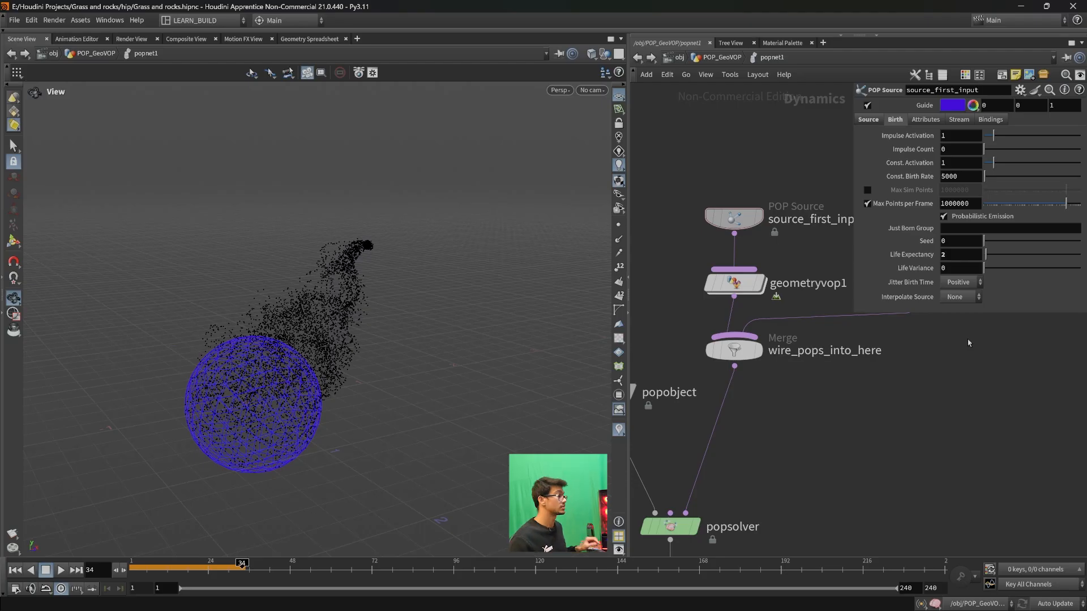
- Try a Life Expectancy of 4 on source_first_input, and set it back to 2
left_click_drag(958, 258, 937, 254)
type("4")
key("Return")
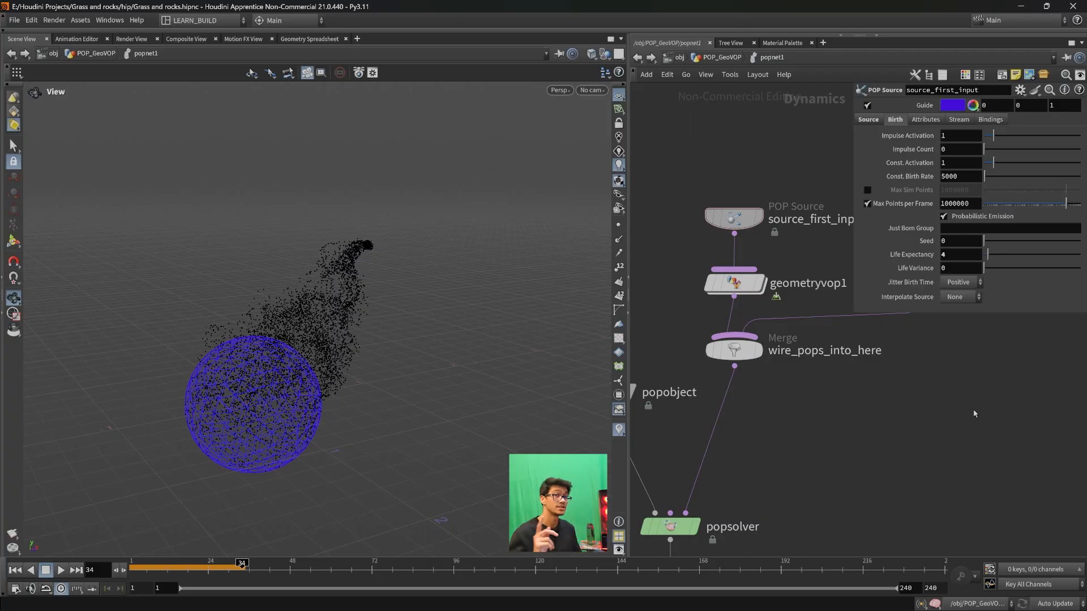
double_click(944, 255)
type("2")
key("Return")
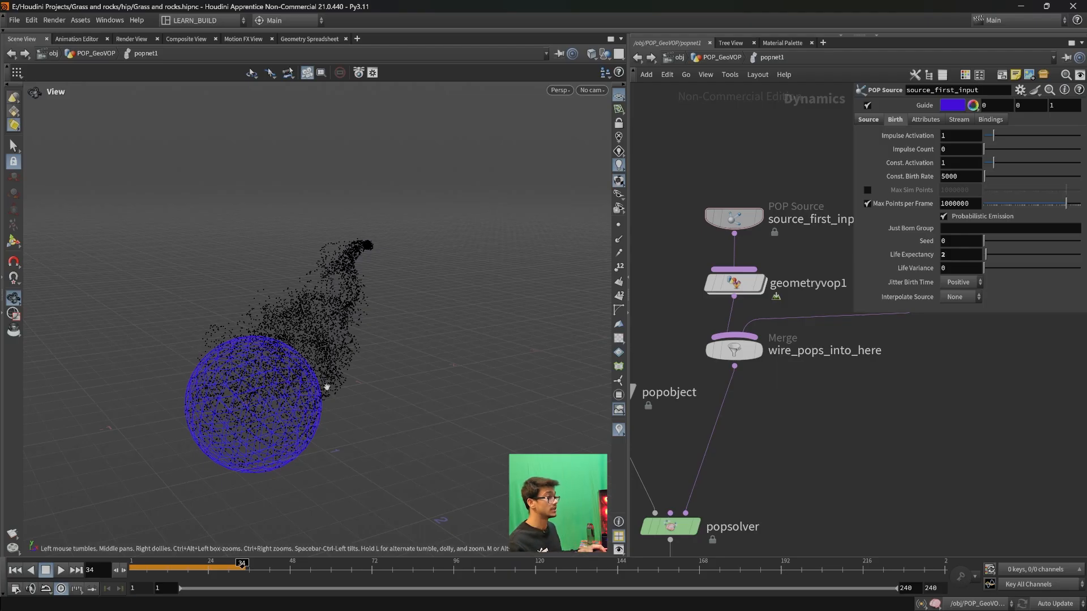
- Set the Life Expectancy of source_first_input to 1 and replay the simulation from frame 1
type("1")
key("Return")
left_click_drag(207, 567, 130, 568)
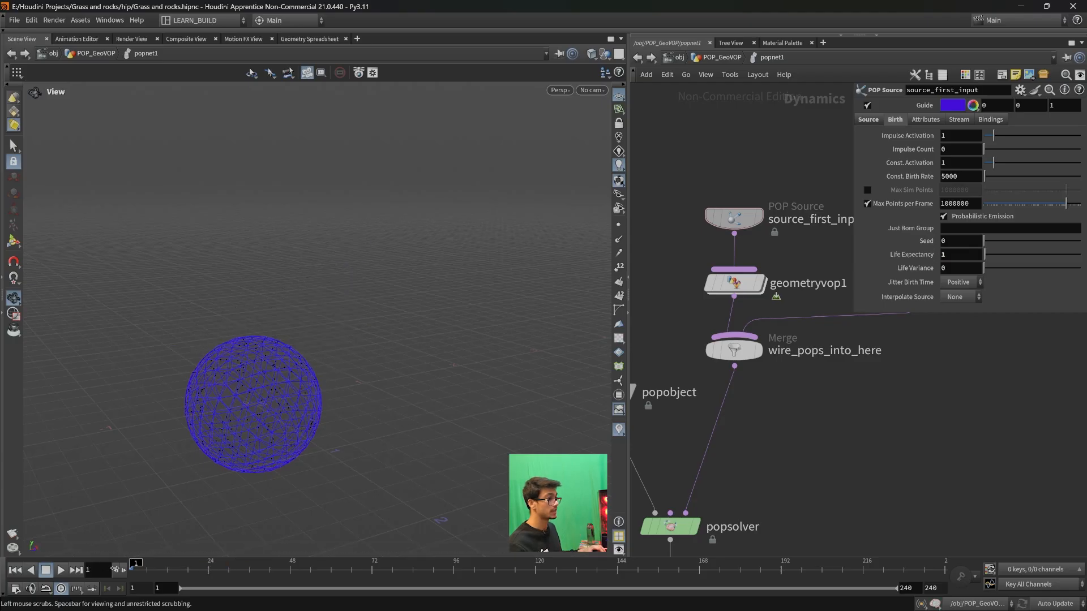
left_click(61, 570)
scroll(277, 400, "down", 2)
scroll(342, 400, "down", 1)
scroll(352, 376, "up", 1)
scroll(339, 345, "up", 1)
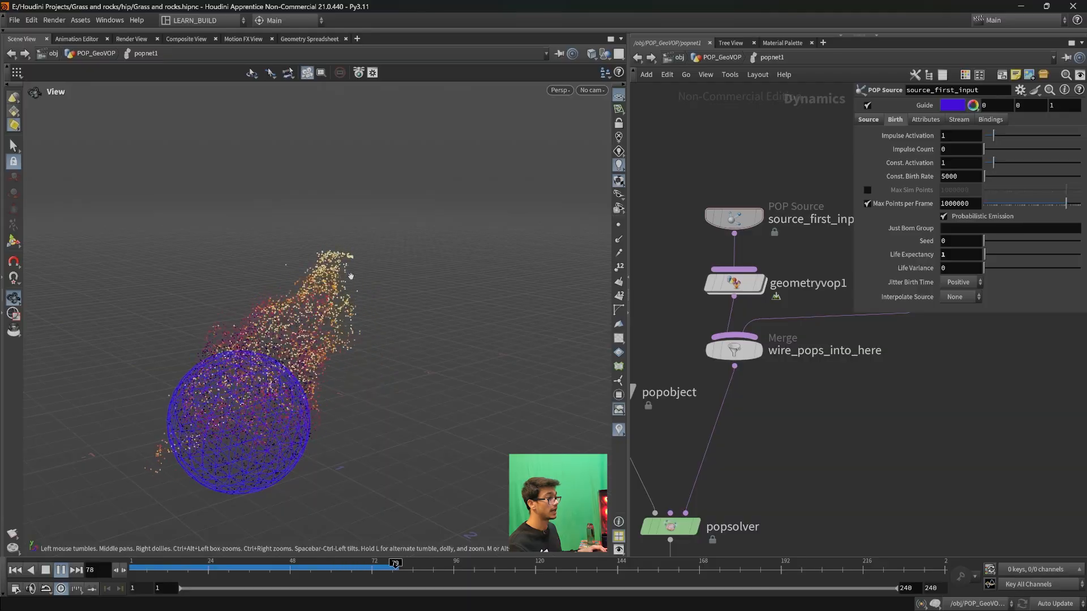
- Scrub through the early frames up to frame 32 and examine how the particle colours change from the sphere to the tip
left_click(158, 567)
left_click_drag(158, 567, 206, 569)
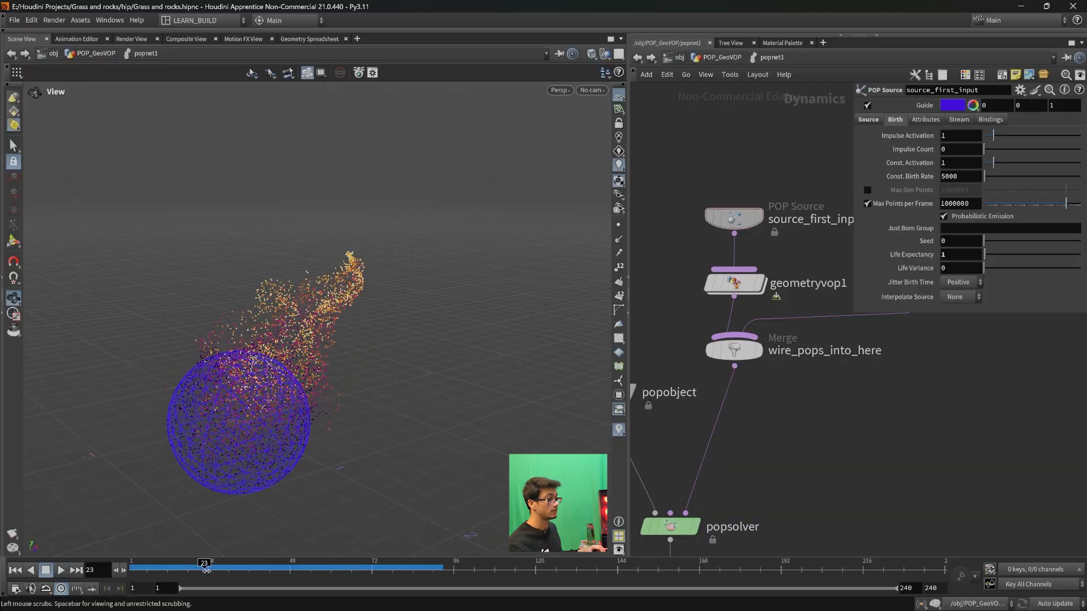
scroll(352, 274, "up", 6)
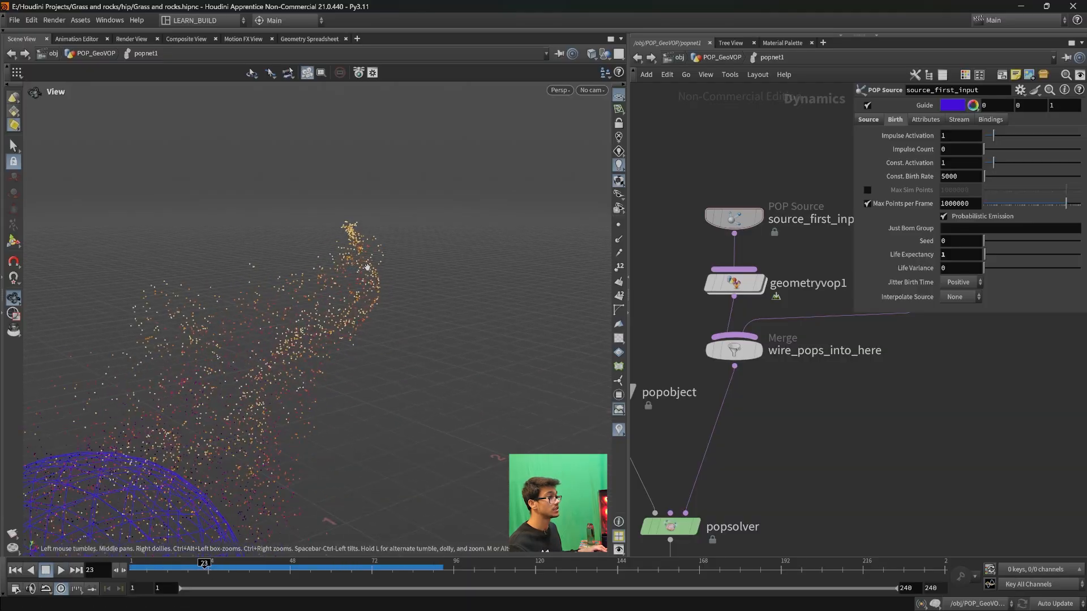
left_click_drag(207, 568, 180, 567)
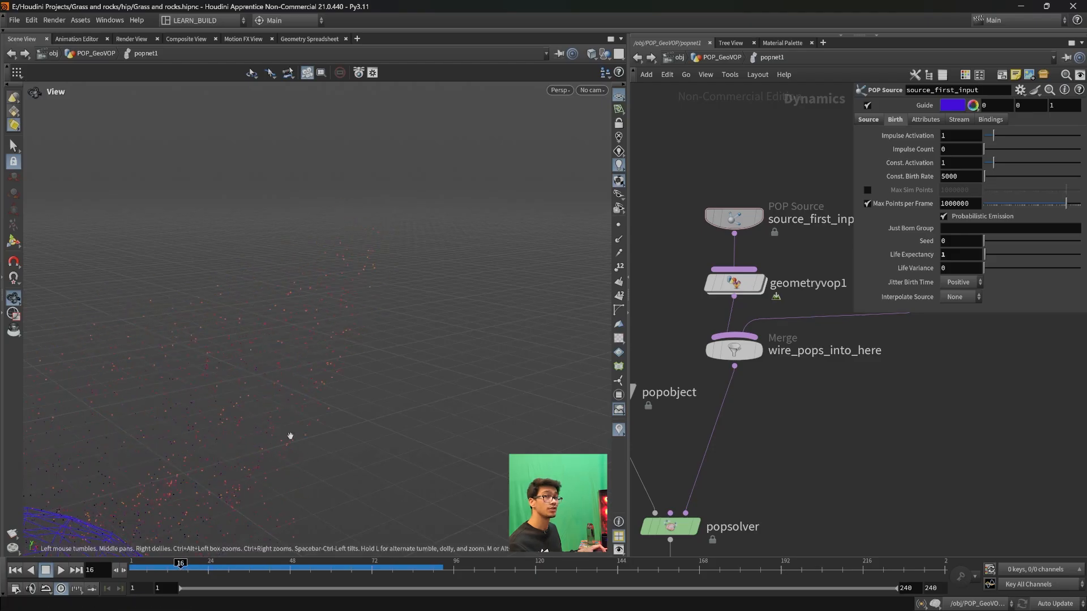
middle_click_drag(295, 422, 289, 386)
middle_click_drag(246, 442, 328, 388)
right_click_drag(328, 388, 316, 519)
left_click(203, 569)
left_click_drag(175, 565, 235, 564)
left_click_drag(421, 339, 240, 231)
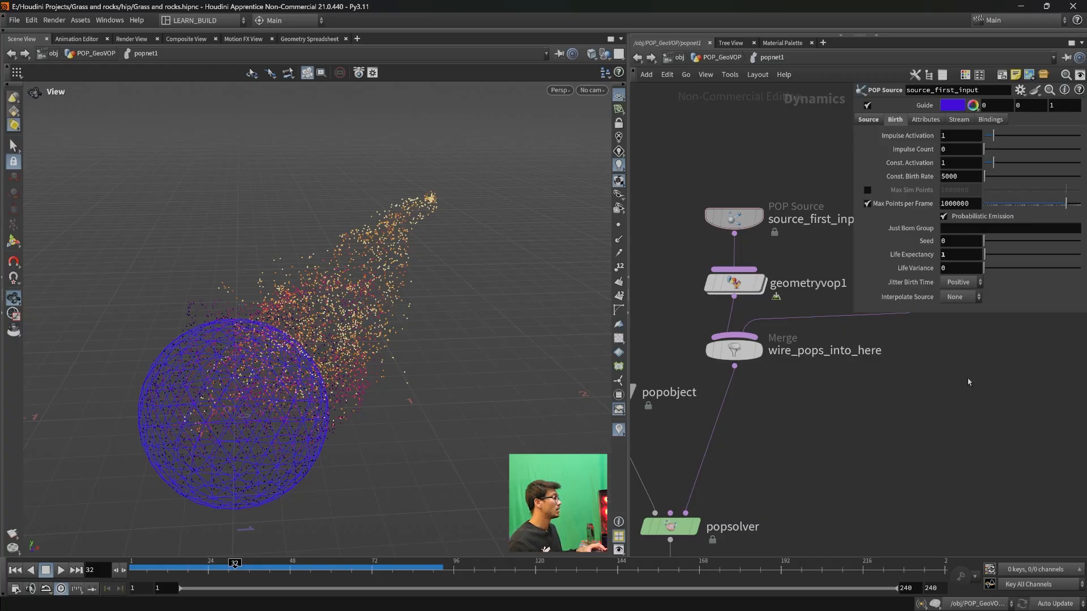
middle_click_drag(873, 396, 793, 459)
left_click(848, 346)
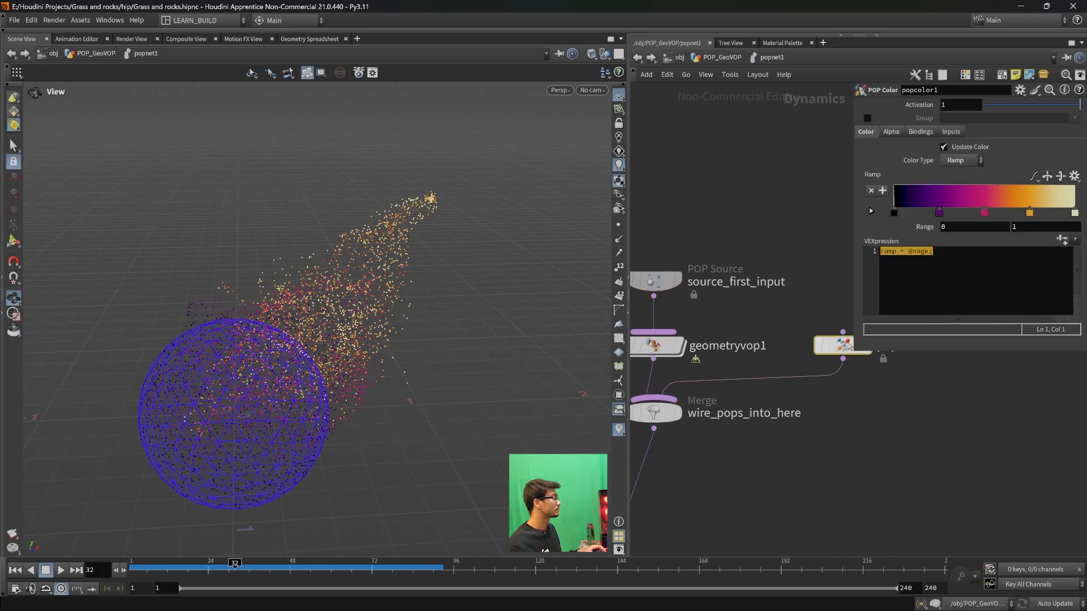
left_click(971, 261)
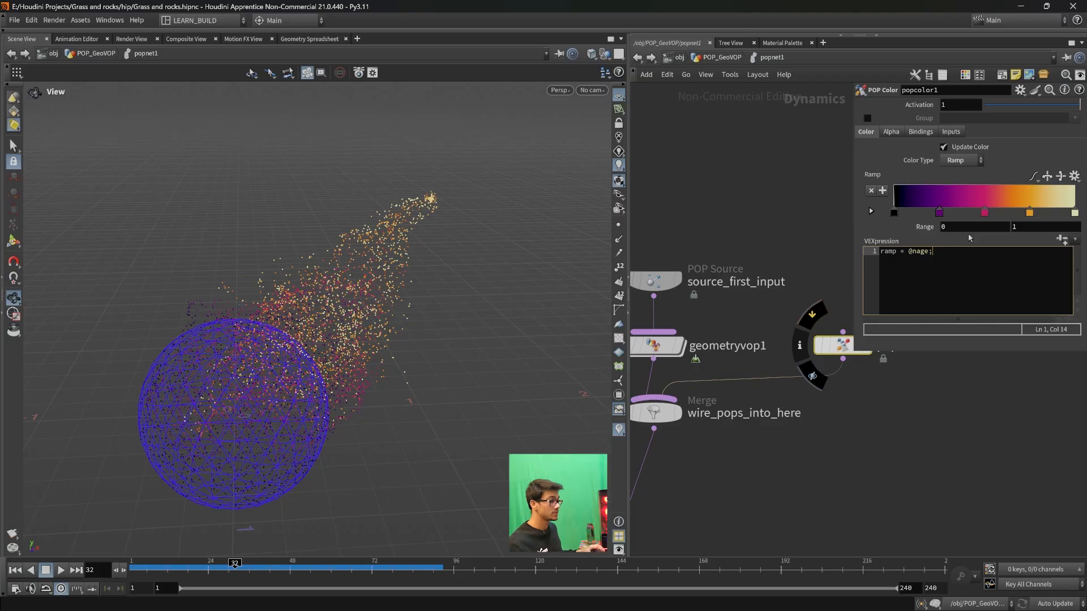
left_click(167, 574)
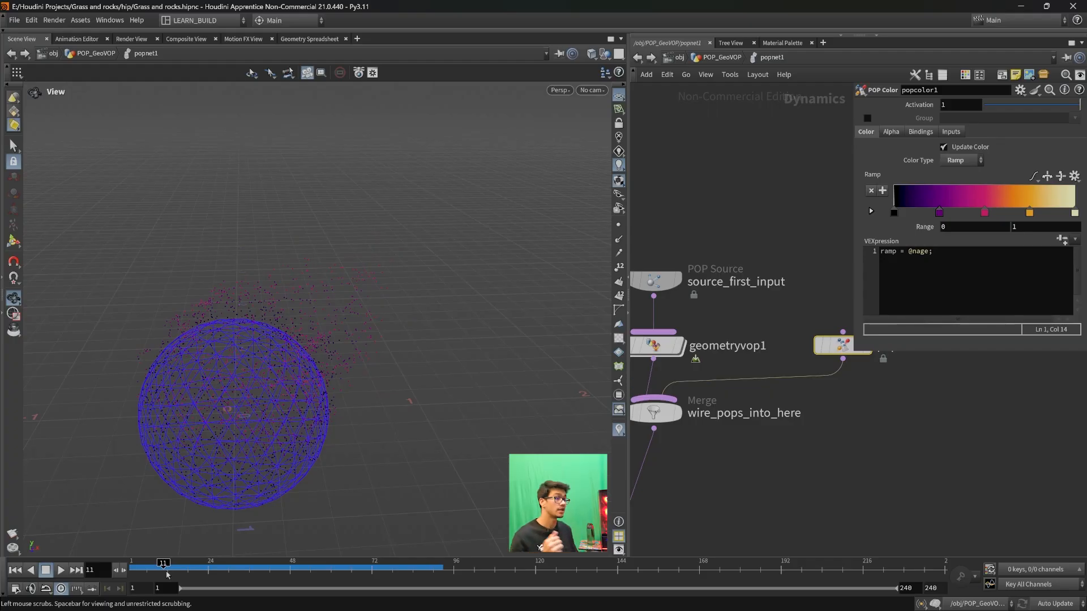
left_click_drag(167, 573, 208, 569)
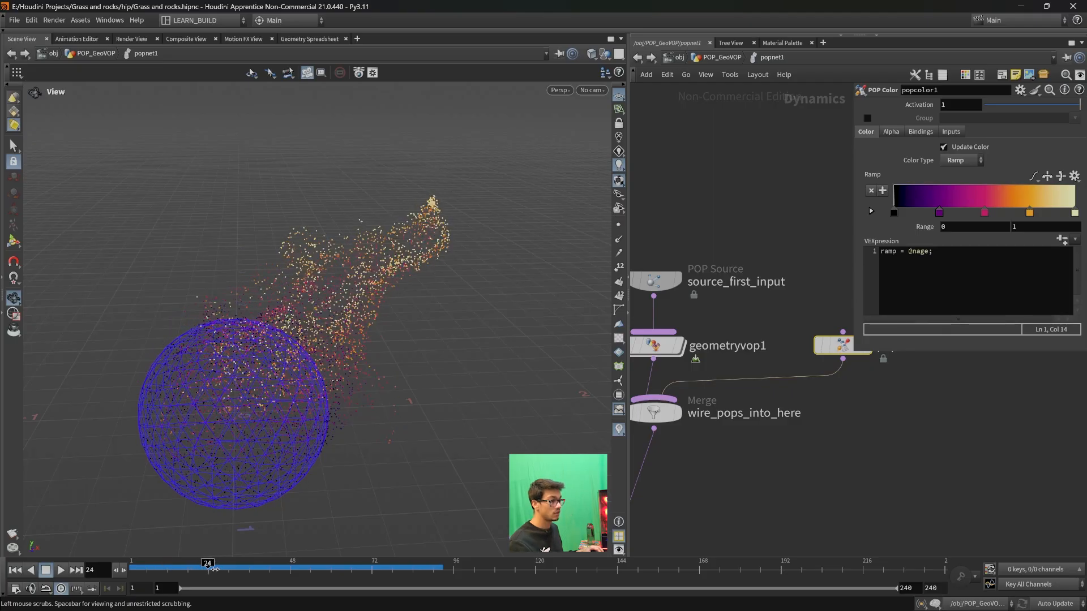
left_click_drag(360, 292, 433, 431)
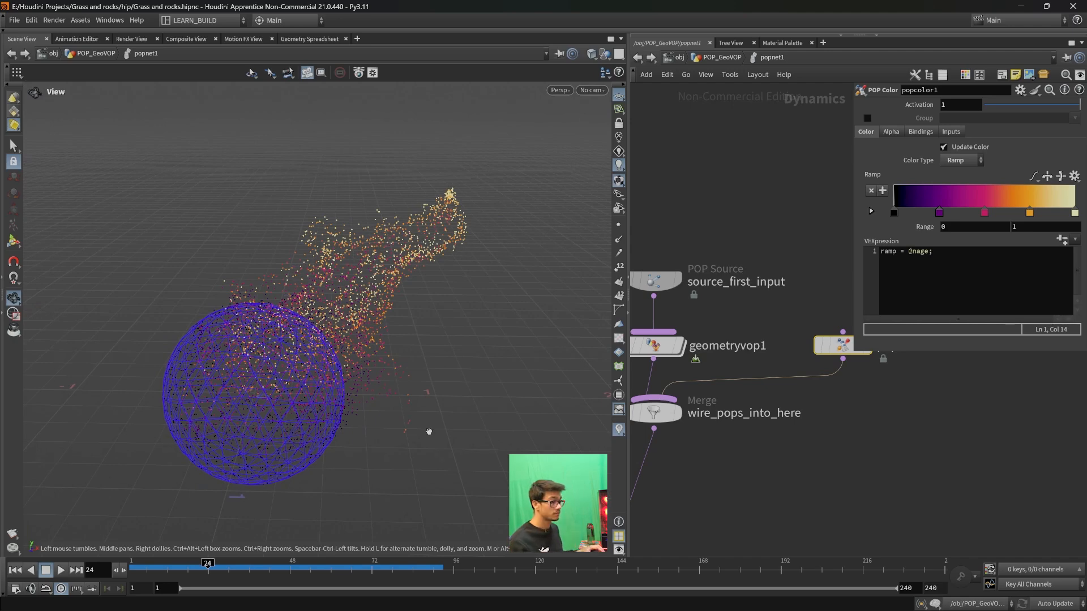
left_click_drag(231, 569, 290, 568)
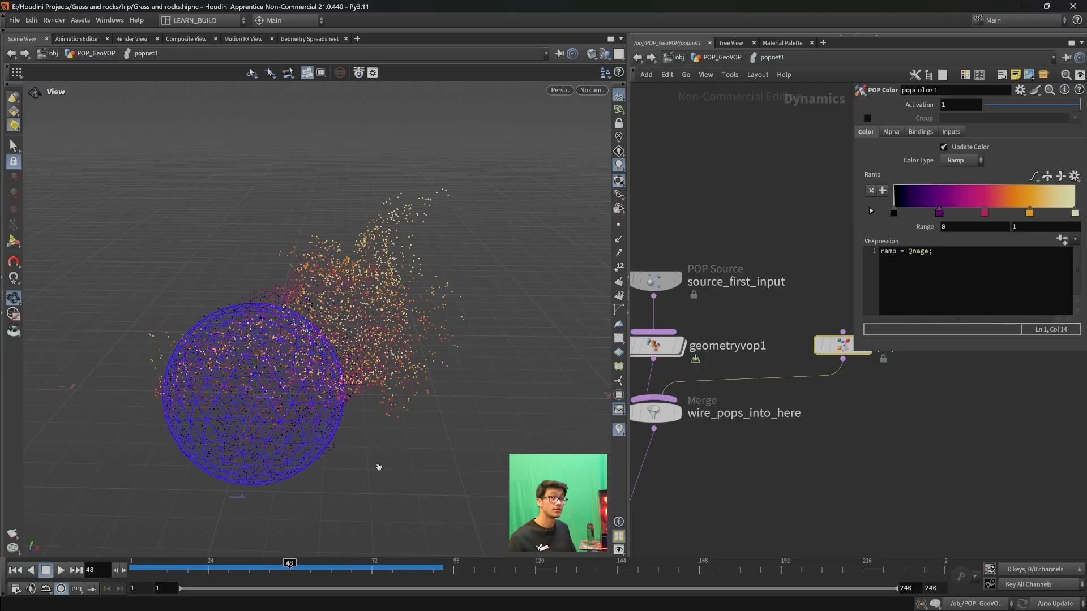
left_click_drag(362, 566, 132, 565)
left_click(970, 277)
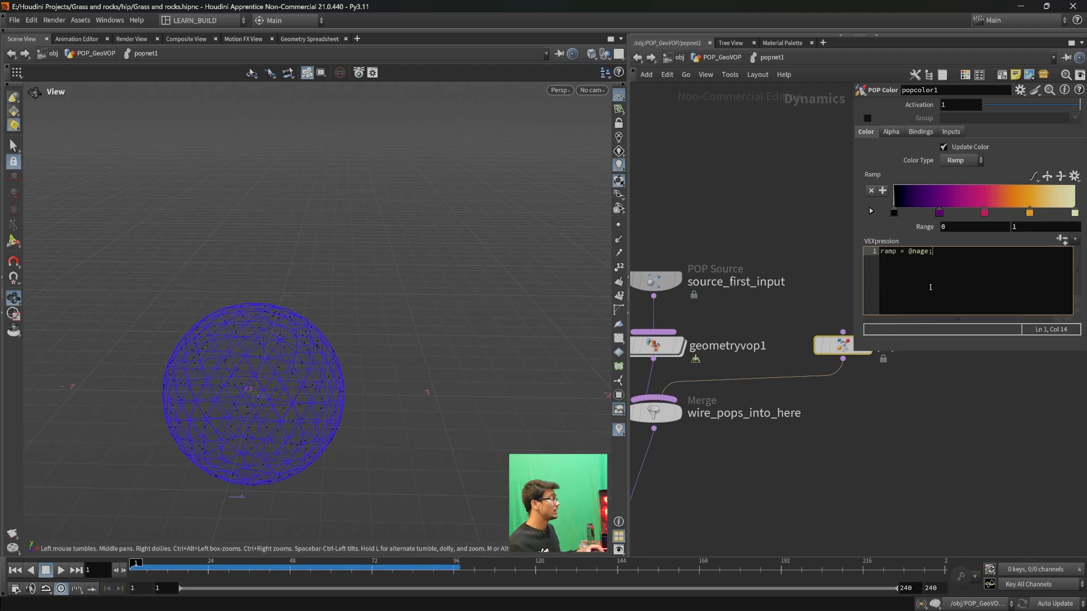
left_click_drag(937, 254, 904, 252)
left_click(962, 252)
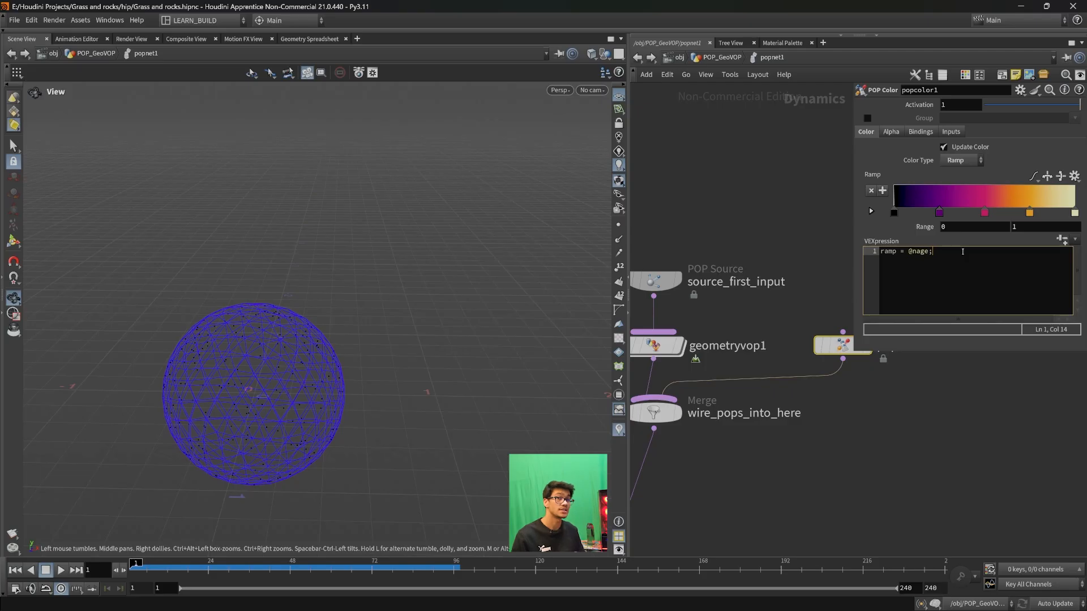
- Add a sticky note in the empty network area above popcolor1 and widen it slightly
middle_click_drag(817, 228, 814, 319)
middle_click_drag(766, 210, 686, 197)
scroll(693, 195, "down", 1)
left_click_drag(809, 166, 738, 155)
left_click(754, 201)
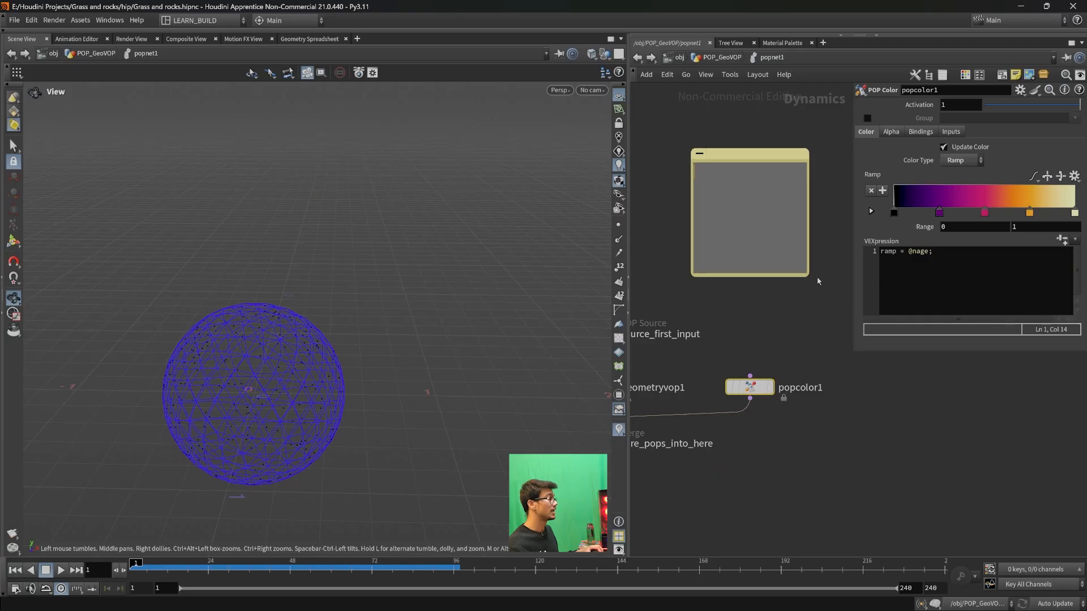
left_click_drag(807, 273, 832, 276)
- Write "the age is being converted into 0-1" in the sticky note
left_click(785, 202)
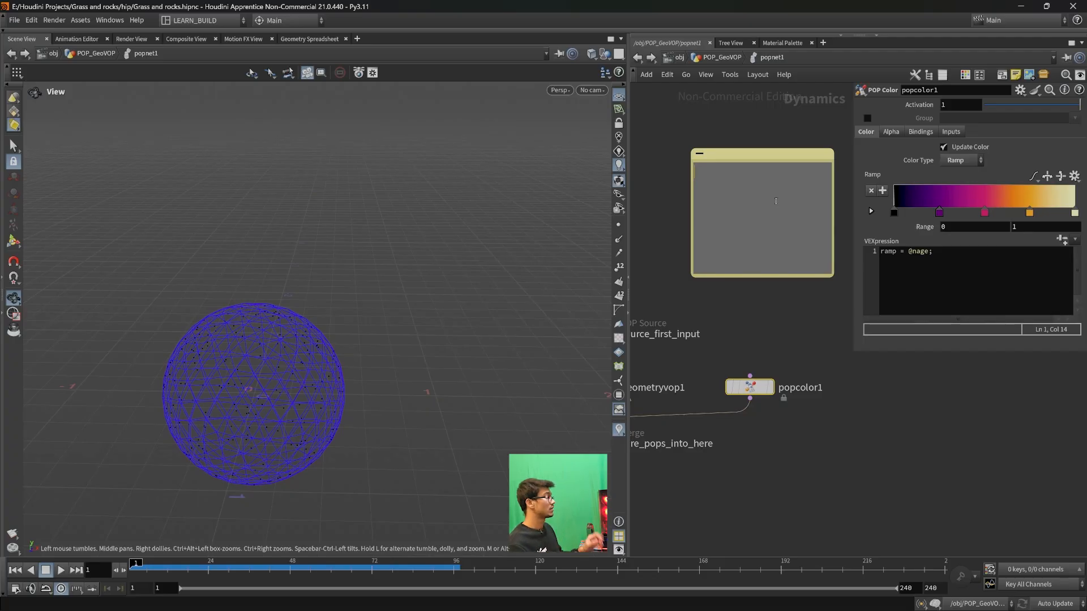
type("the age is beging")
key("BackSpace")
key("BackSpace")
key("BackSpace")
key("BackSpace")
type("ing converted into 0-1")
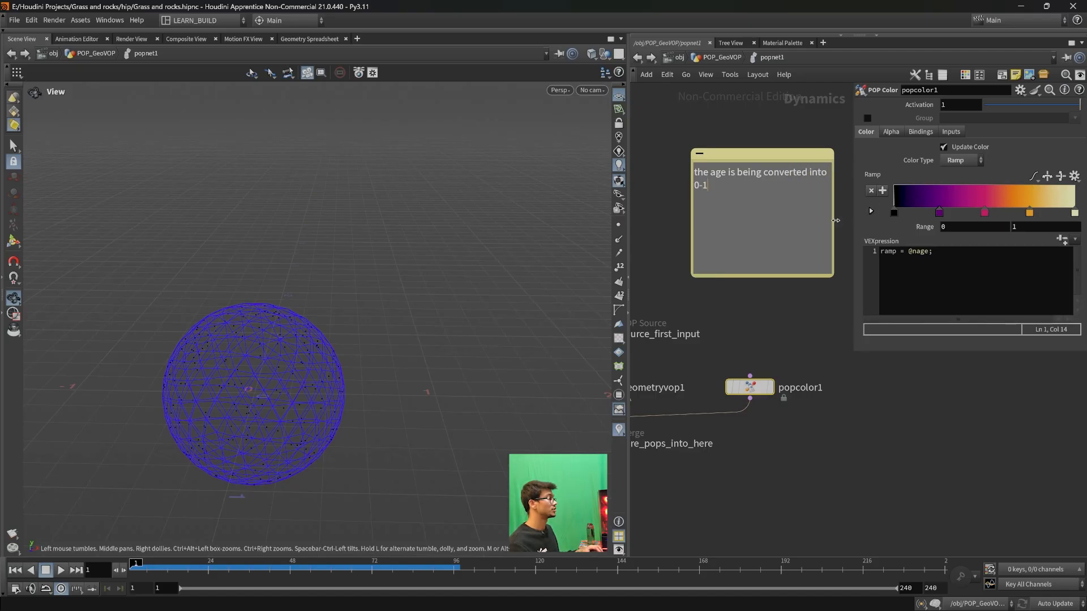
- Widen the sticky note so its text fits on one line, reduce its height, and reposition it above popcolor1
left_click_drag(833, 219, 842, 220)
left_click_drag(790, 155, 750, 149)
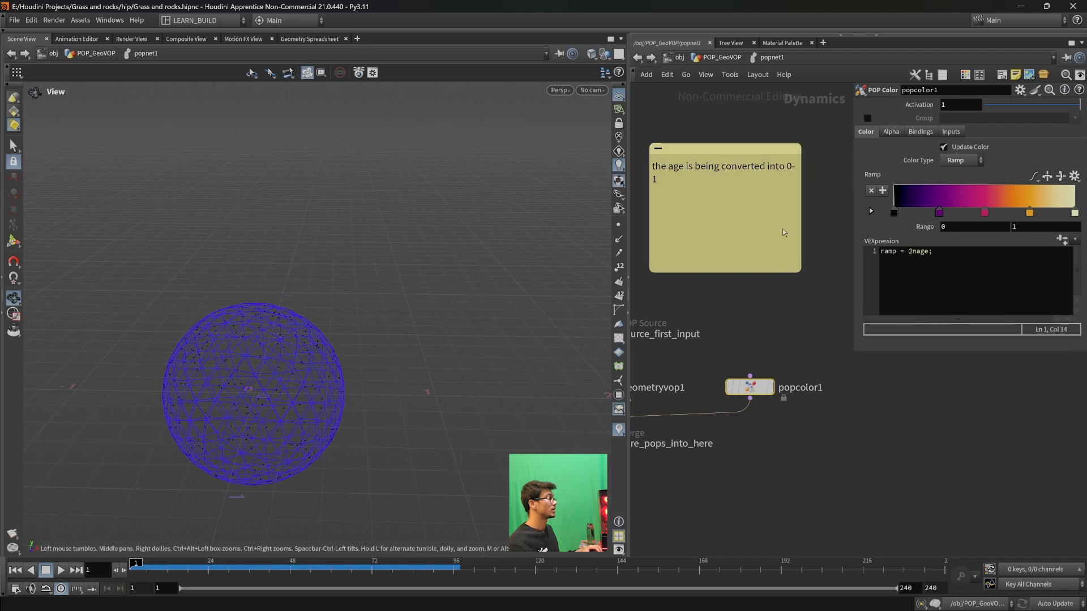
left_click_drag(773, 273, 818, 190)
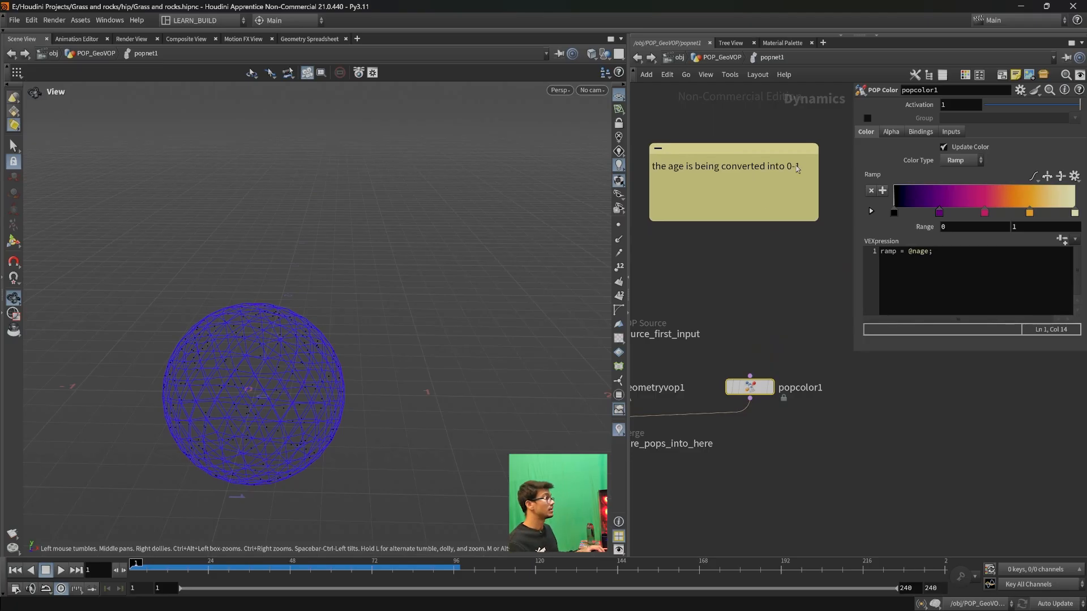
- Add a second line reading "life: 4 sec," to the sticky note
left_click(771, 197)
type("life:")
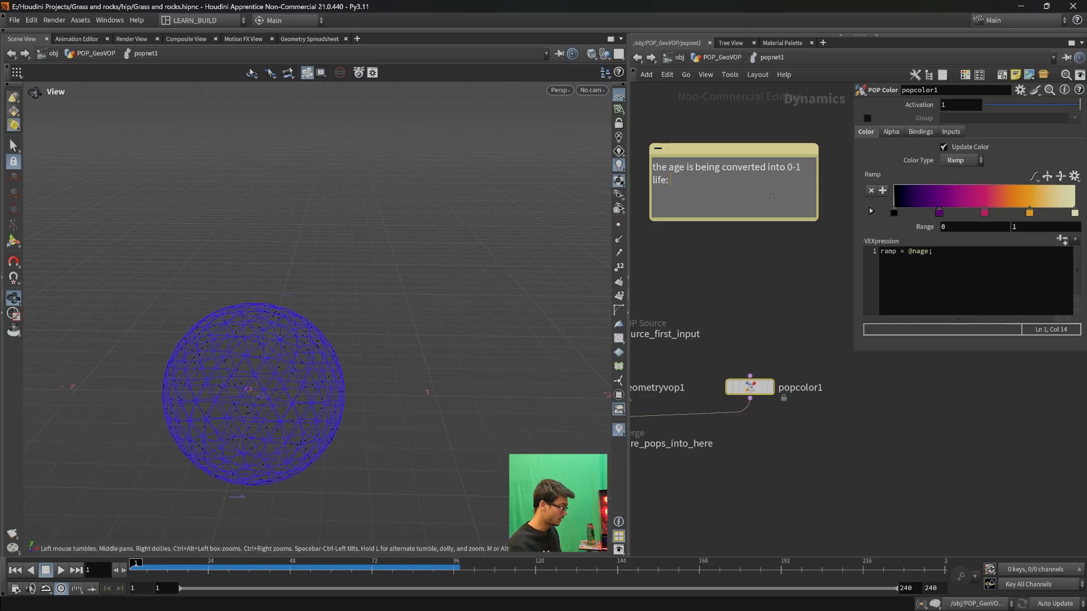
type("4 sec,")
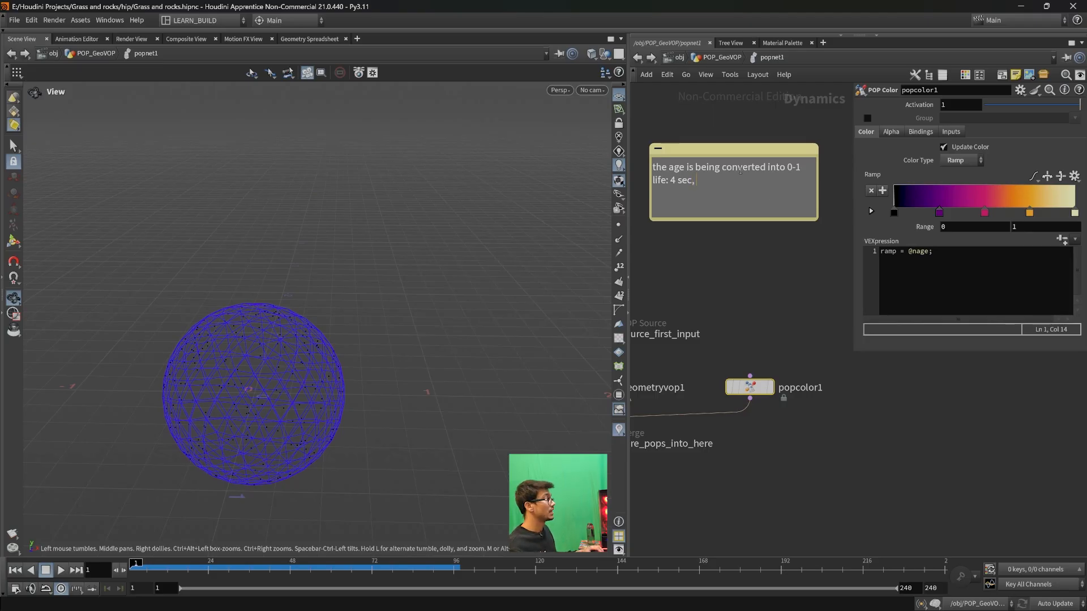
- Go over the sticky note's wording, highlighting age, the 0-1 range and the 4 sec life, and leave the text unedited
left_click(810, 171)
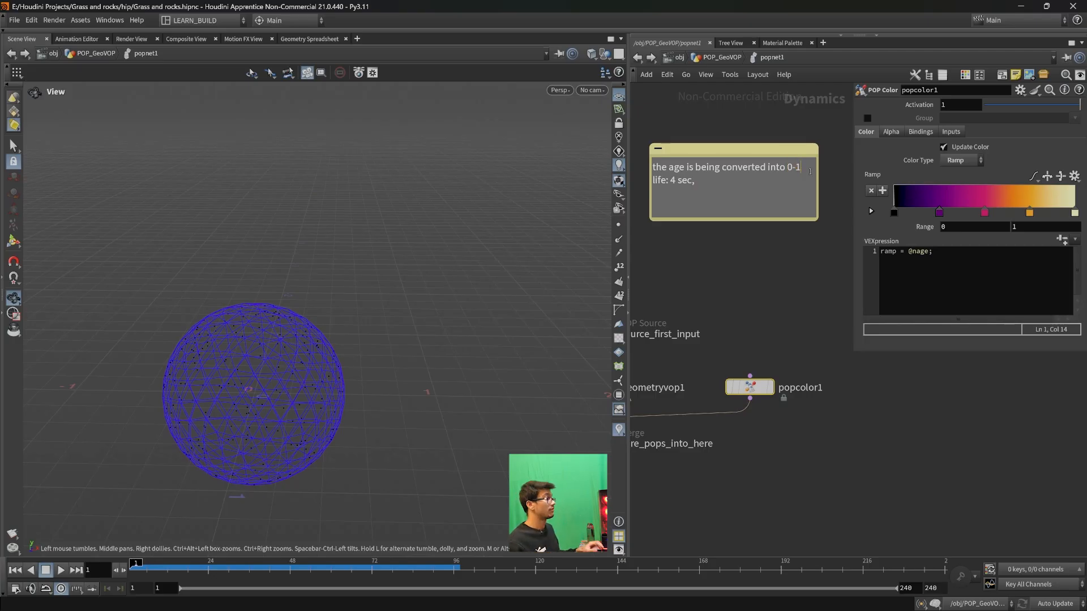
double_click(676, 167)
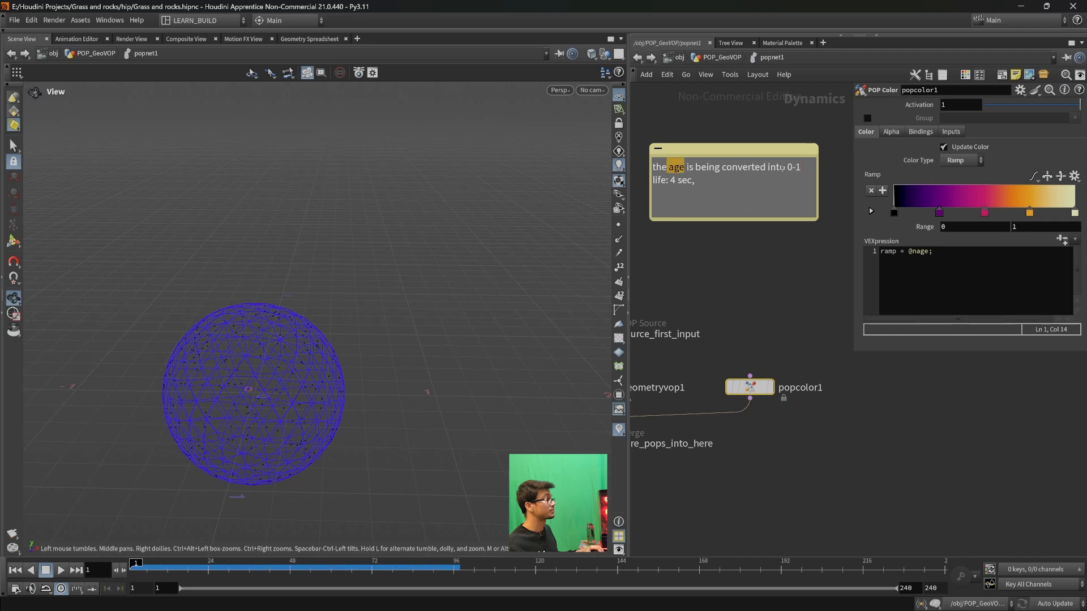
left_click(803, 167)
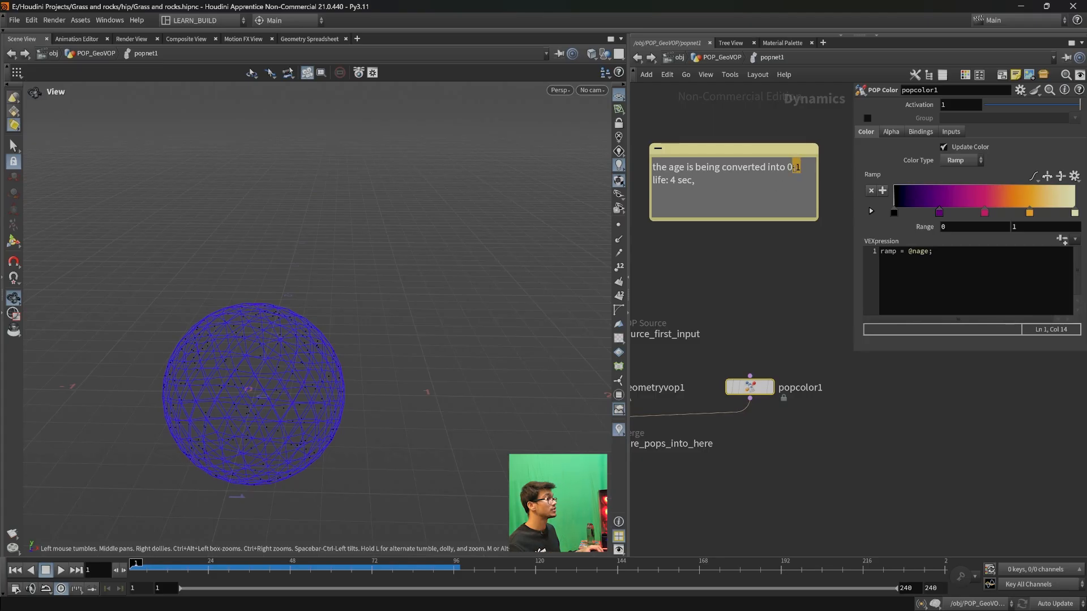
left_click(705, 186)
double_click(674, 180)
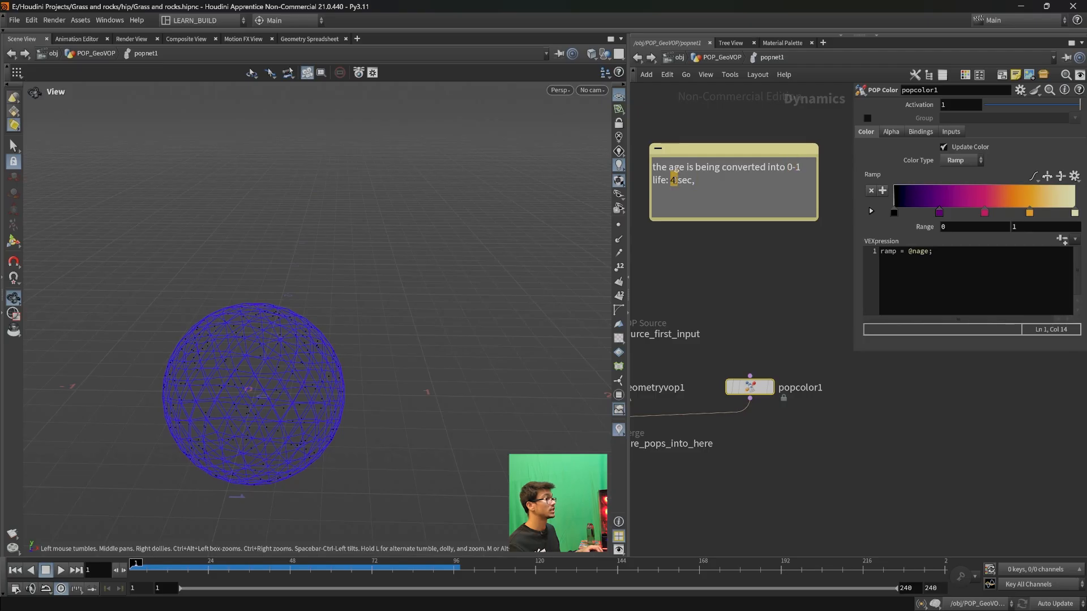
left_click_drag(652, 180, 661, 180)
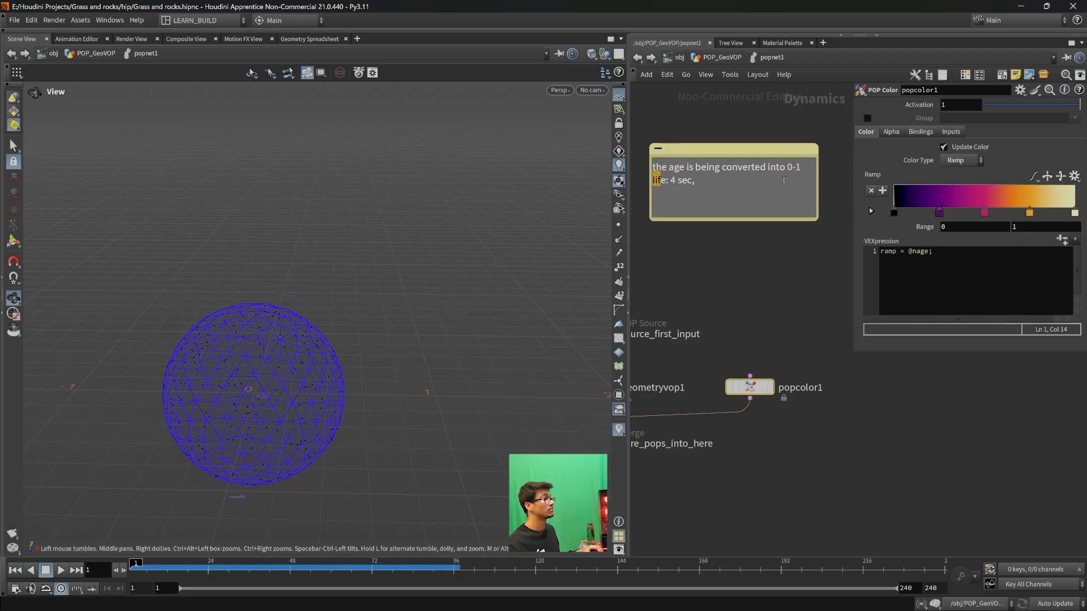
left_click(802, 168)
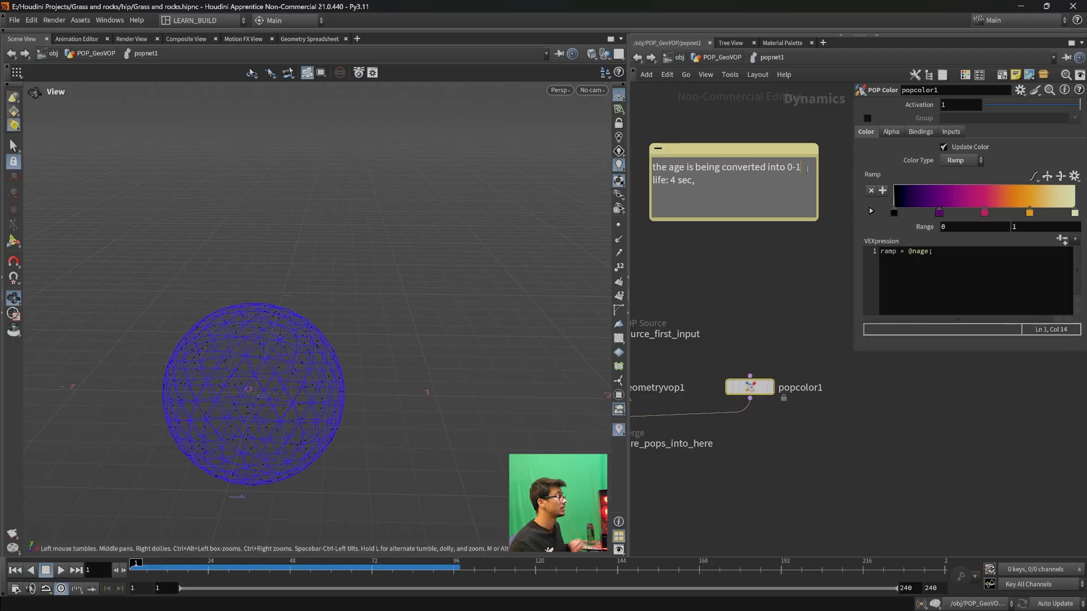
left_click_drag(803, 168, 794, 168)
left_click(799, 168)
left_click(800, 168)
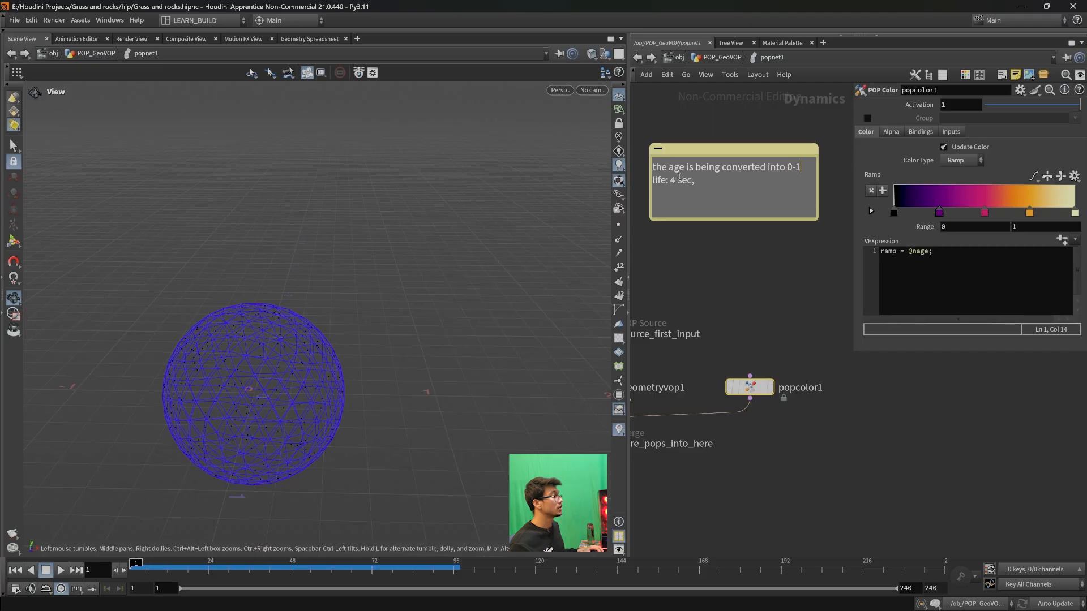
left_click_drag(809, 169, 786, 169)
left_click(797, 169)
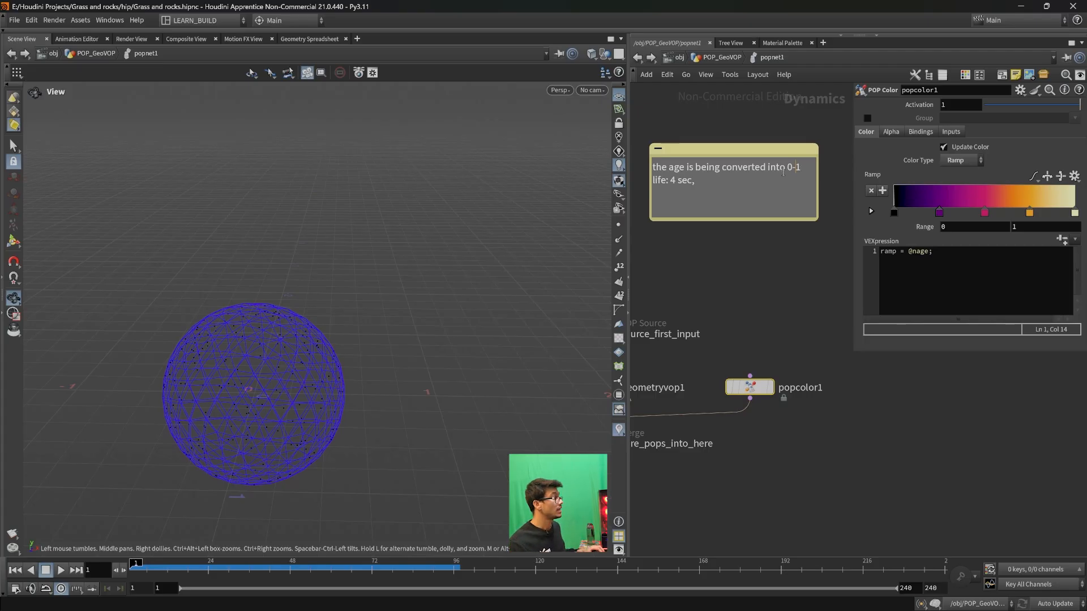
left_click_drag(799, 172, 797, 173)
left_click(802, 172)
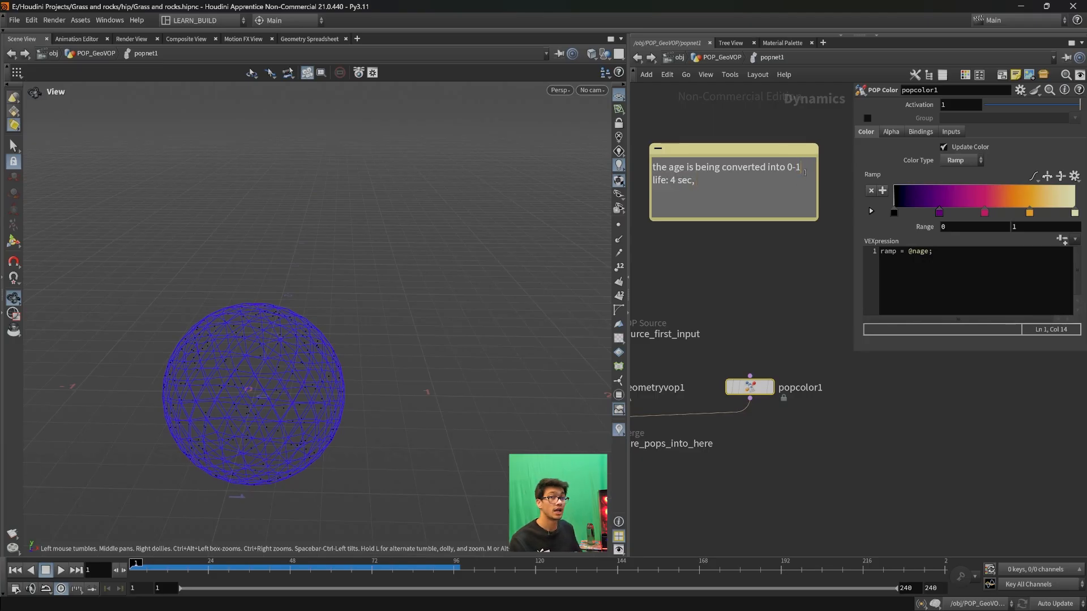
mouse_move(791, 173)
left_mouse_down()
mouse_move(803, 172)
mouse_move(792, 172)
left_mouse_up()
left_click(807, 173)
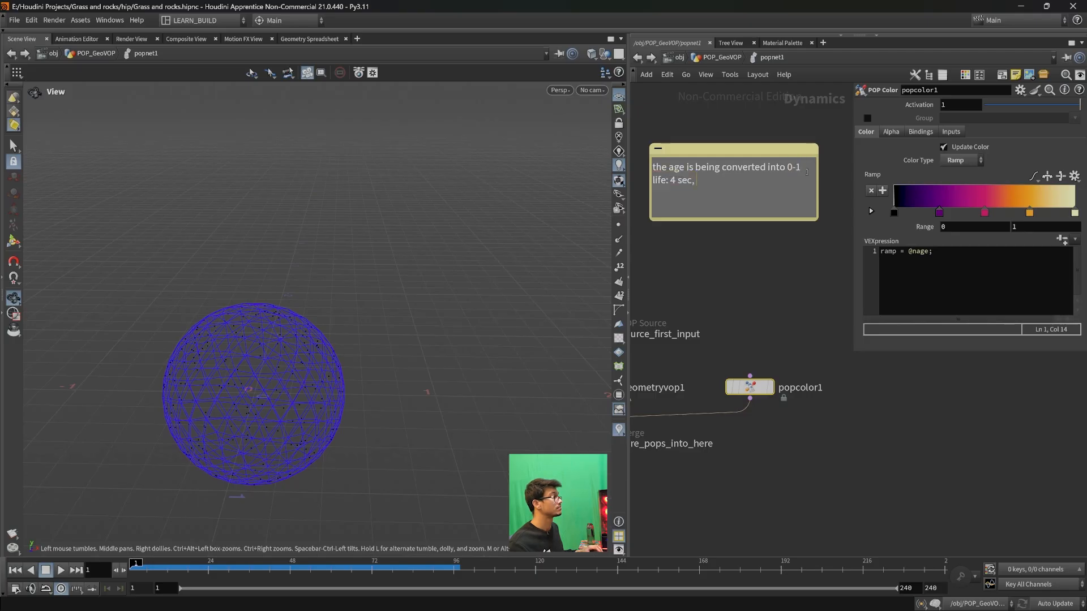
left_click(798, 266)
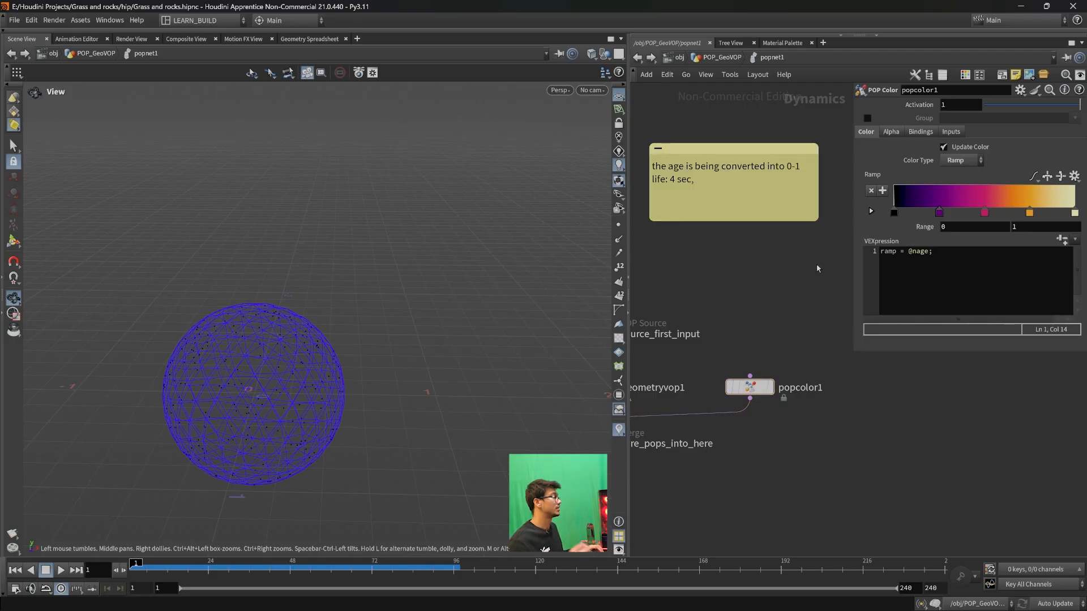
- Highlight nage in popcolor1's VEXpression and compare it with the sticky note's explanation
left_click_drag(898, 252, 929, 252)
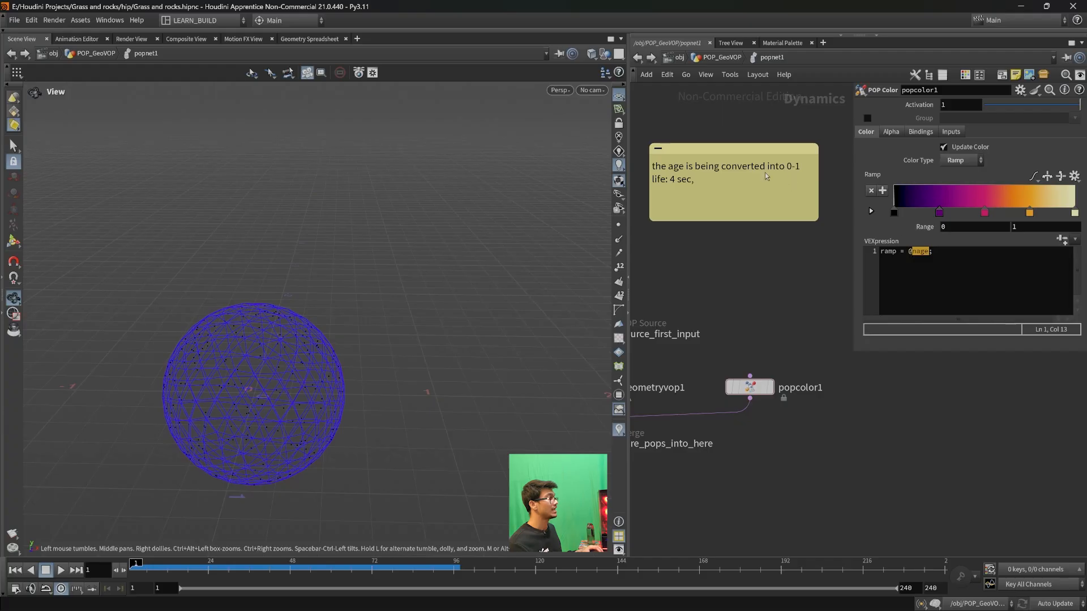
left_click_drag(730, 191, 736, 193)
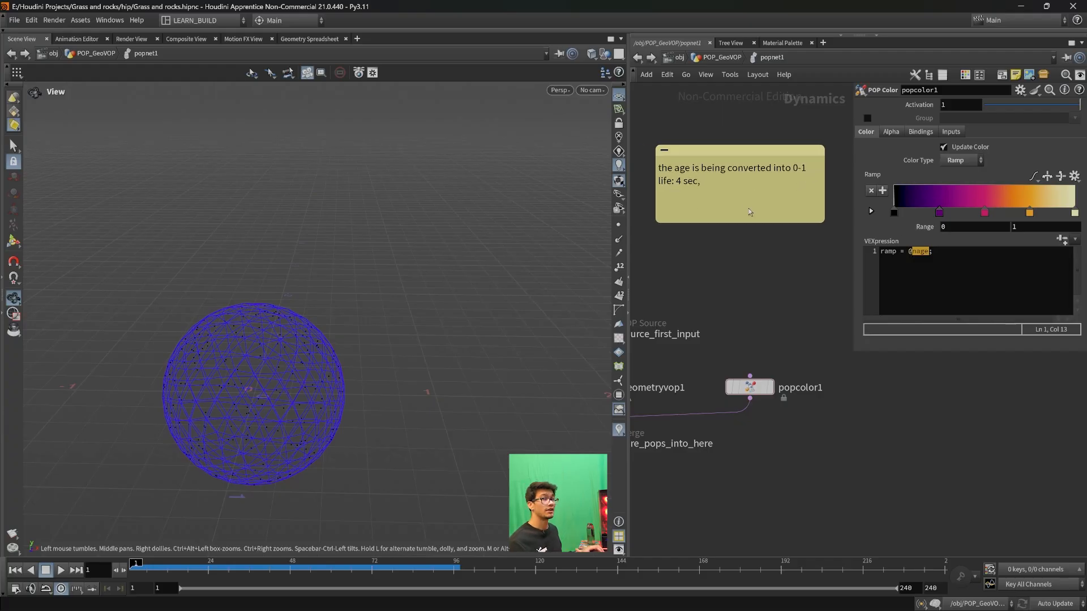
left_click(948, 251)
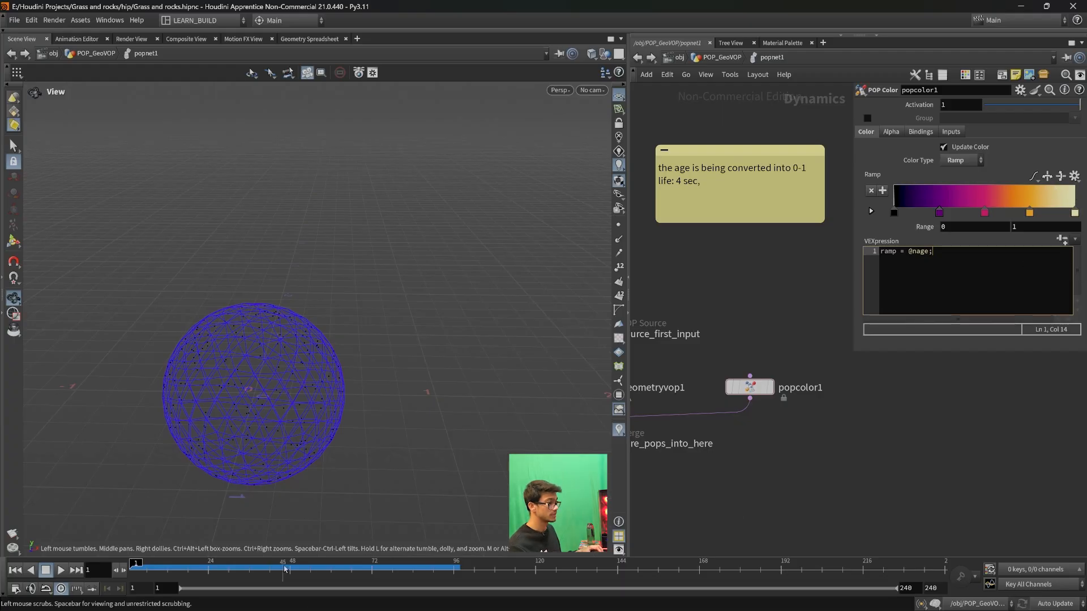
- Play the simulation to frame 28 and check the Life Expectancy in source_first_input's birth settings
left_click(61, 570)
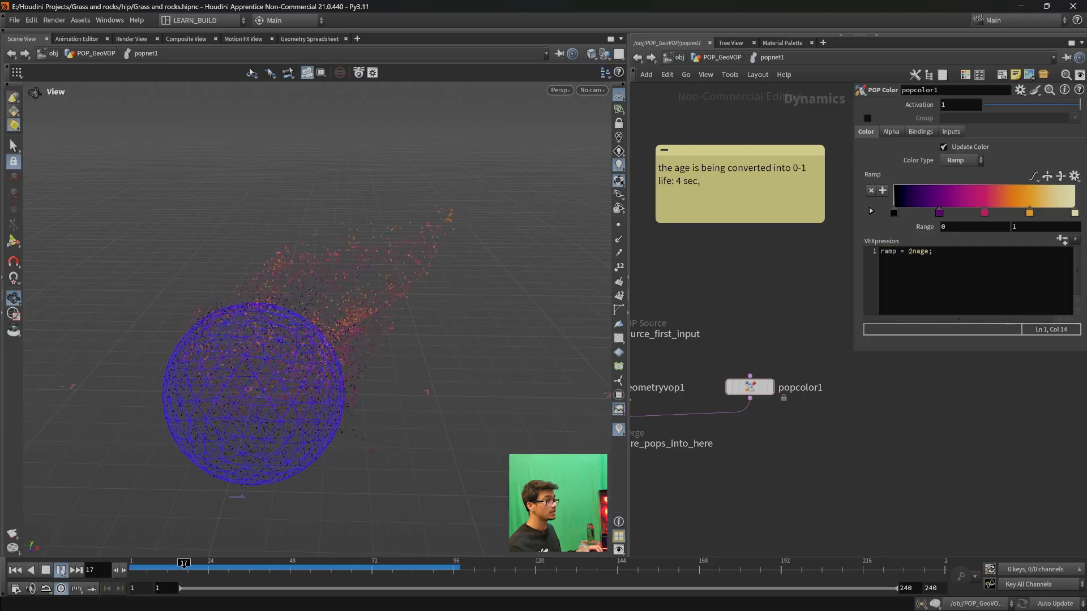
left_click(61, 570)
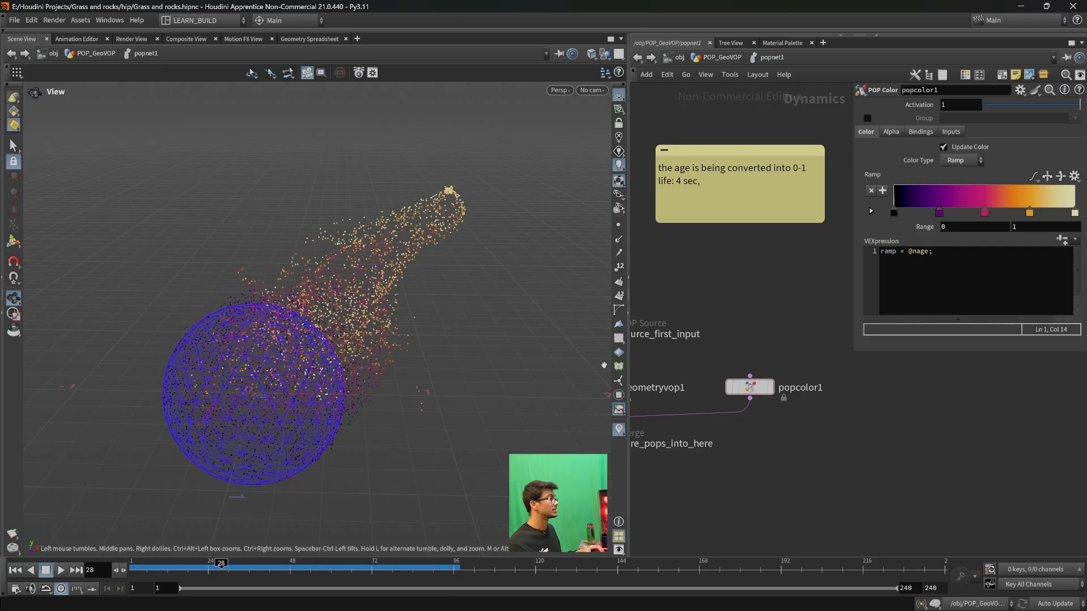
scroll(712, 391, "down", 5)
left_click(723, 374)
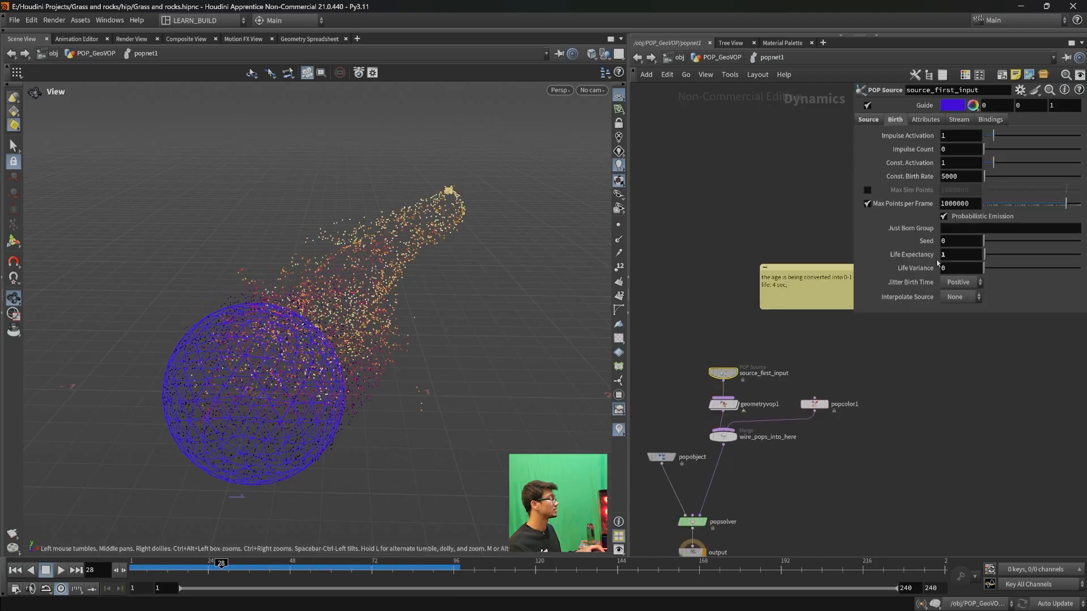
scroll(822, 391, "up", 3)
middle_click_drag(942, 405, 946, 404)
middle_click_drag(753, 340, 832, 343)
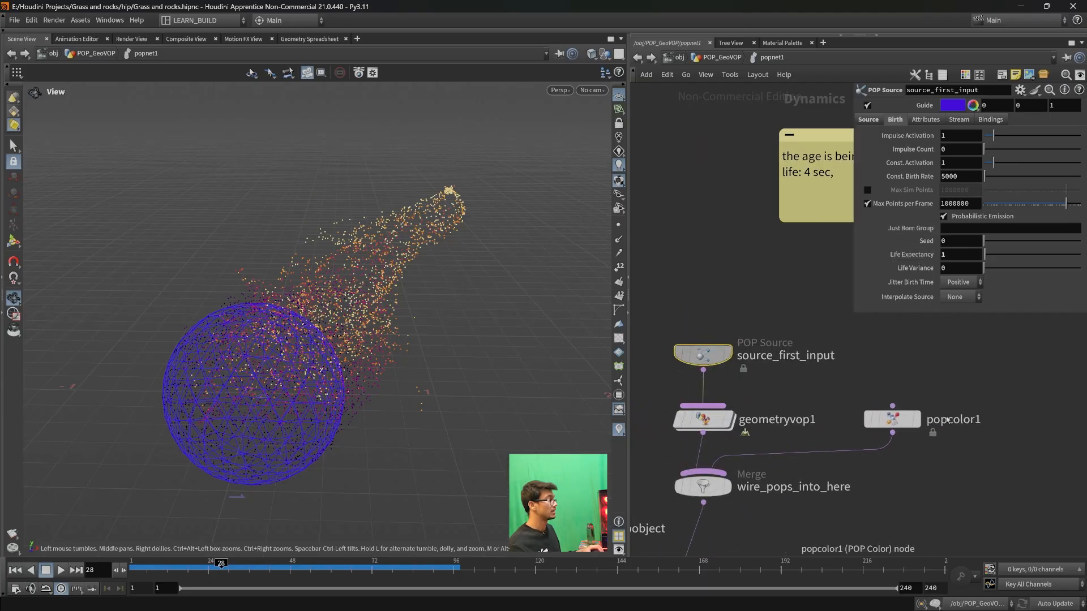
left_click(892, 418)
left_click_drag(932, 252, 912, 253)
type("nage;")
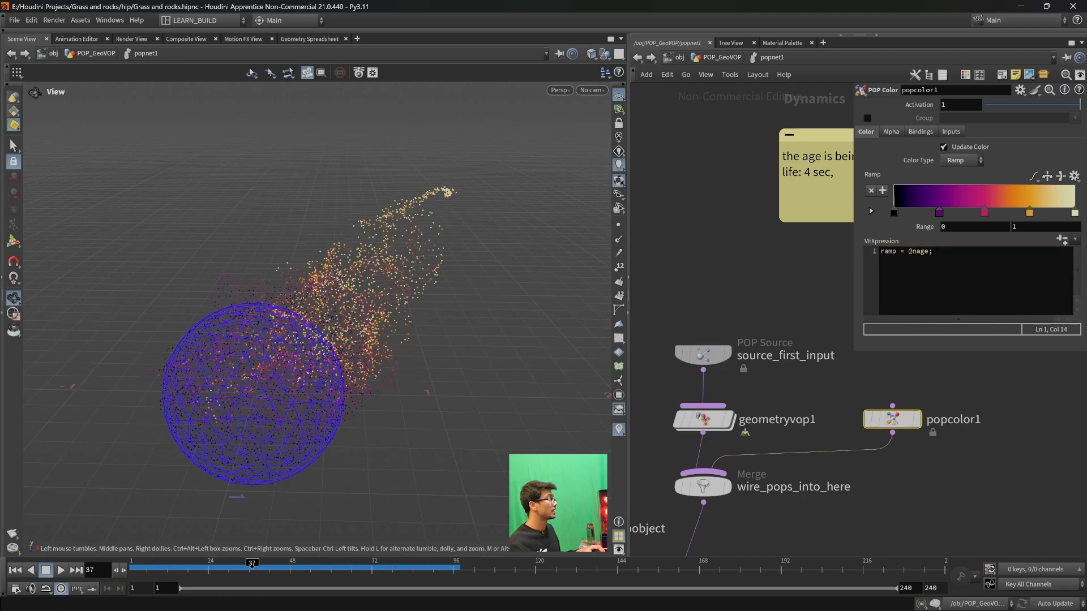
mouse_move(221, 568)
left_mouse_down()
mouse_move(189, 568)
mouse_move(209, 566)
left_mouse_up()
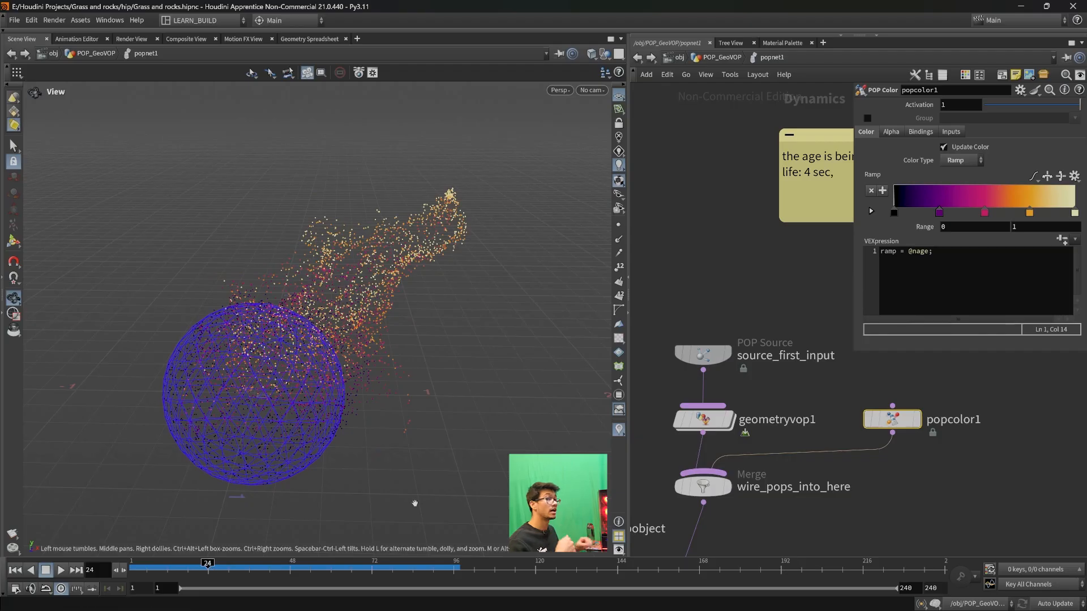
left_click_drag(935, 252, 908, 251)
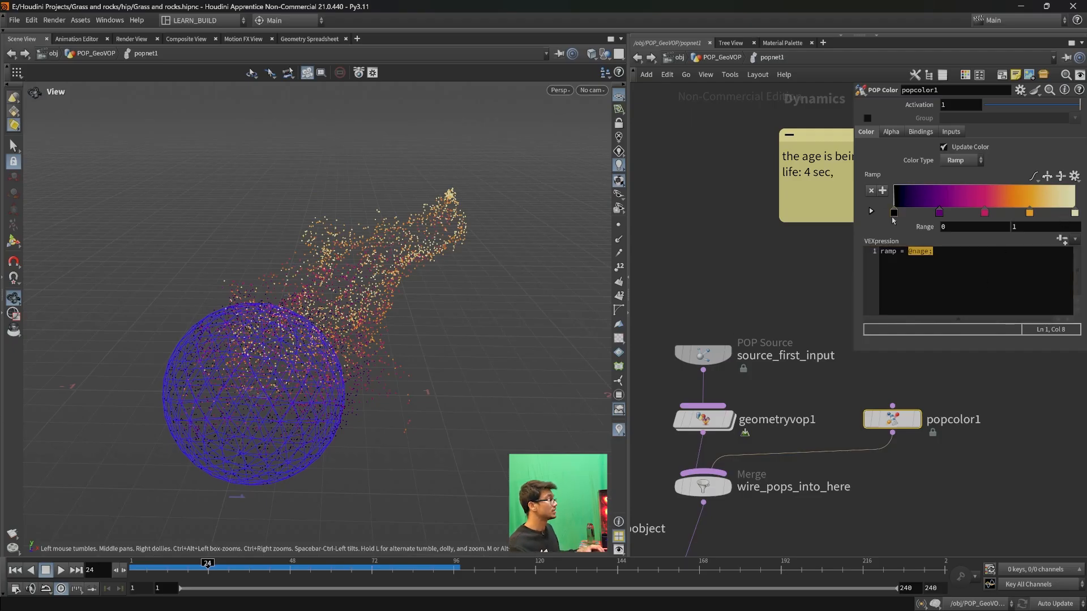
left_click_drag(944, 253, 879, 254)
left_click(986, 256)
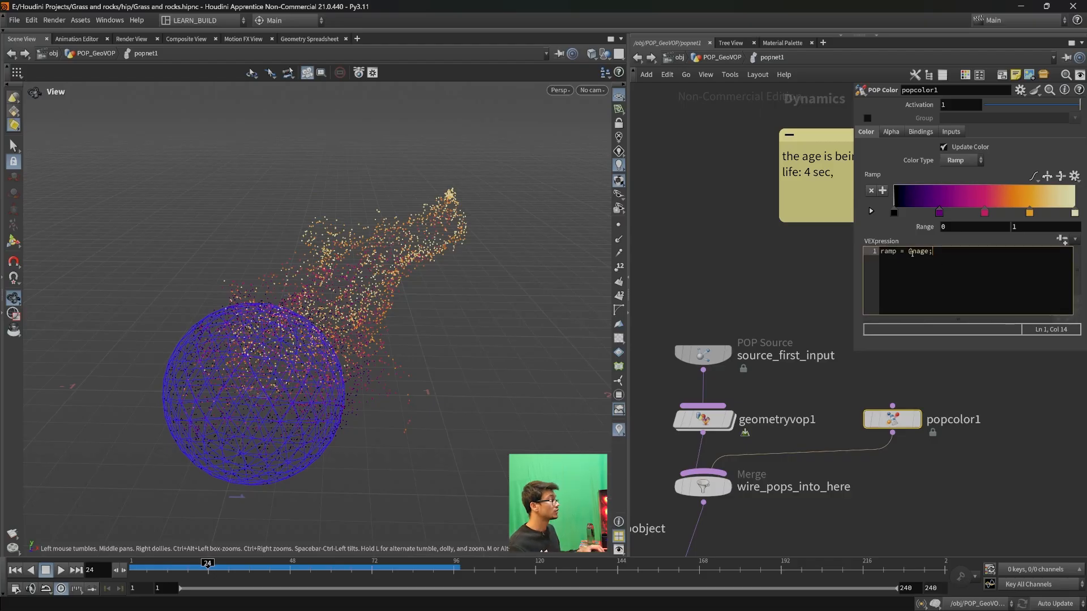
left_click_drag(908, 251, 936, 251)
left_click(937, 251)
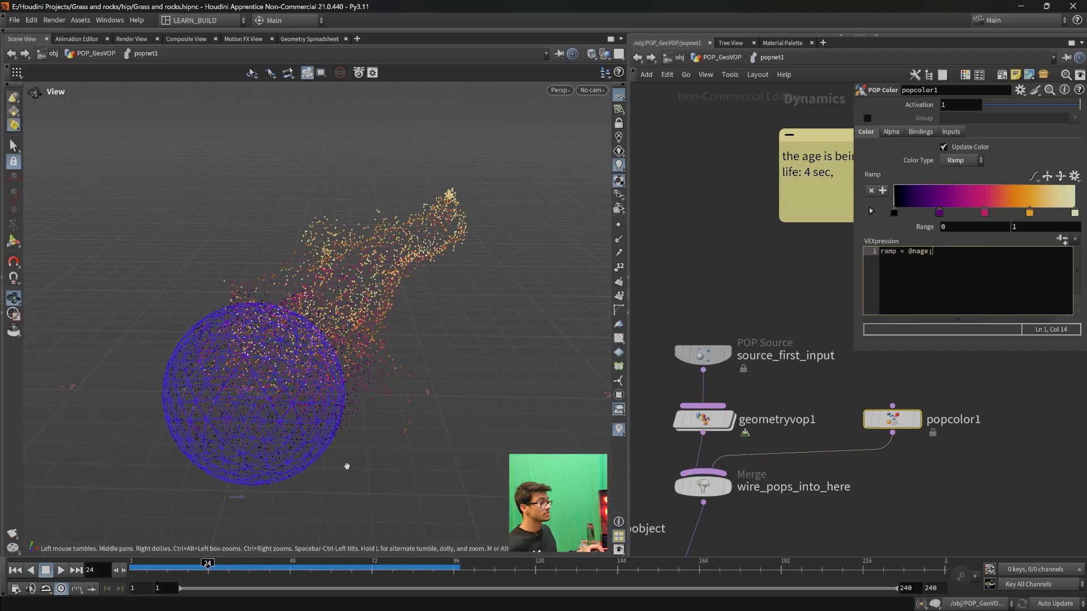
- Set the Life Expectancy of source_first_input to 2
left_click(703, 362)
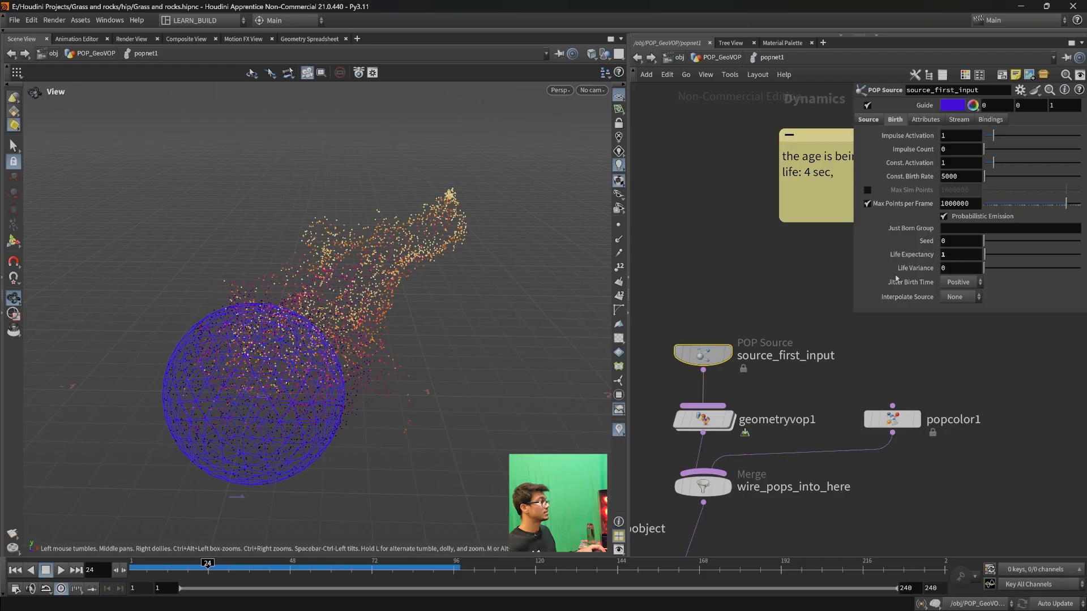
left_click(893, 419)
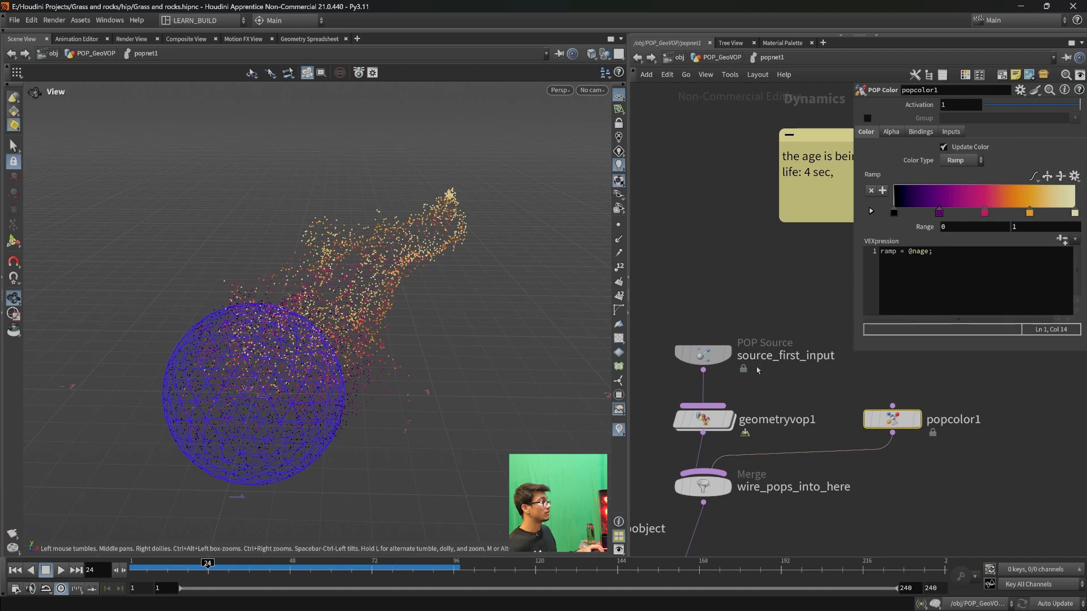
left_click(702, 354)
double_click(944, 254)
type("2")
key("Return")
- Compare the particle colours at frames 24 and 48 with popcolor1's ramp
mouse_move(716, 418)
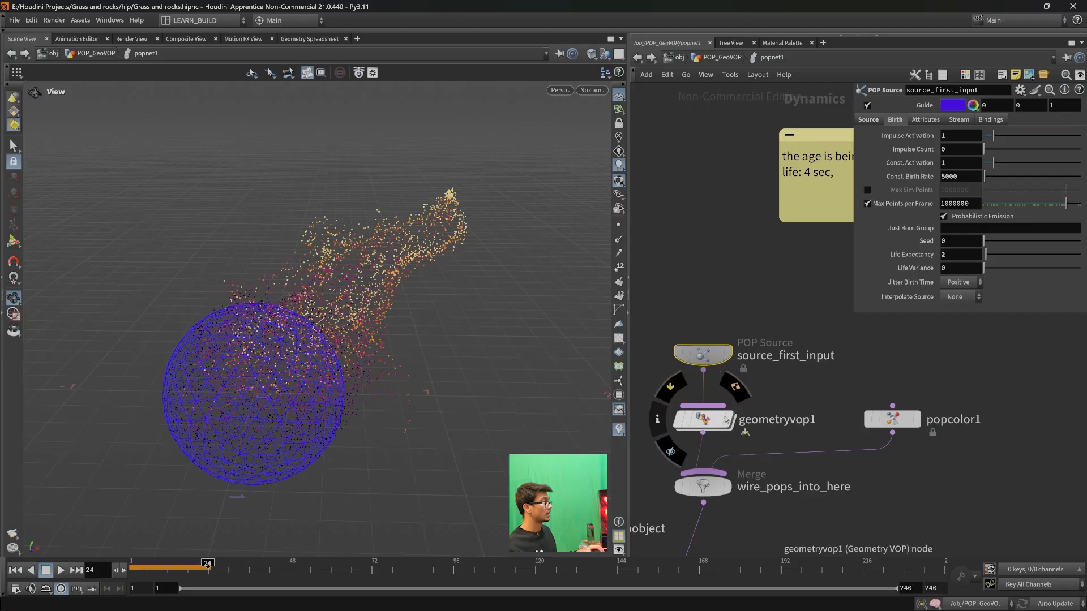
left_click(892, 419)
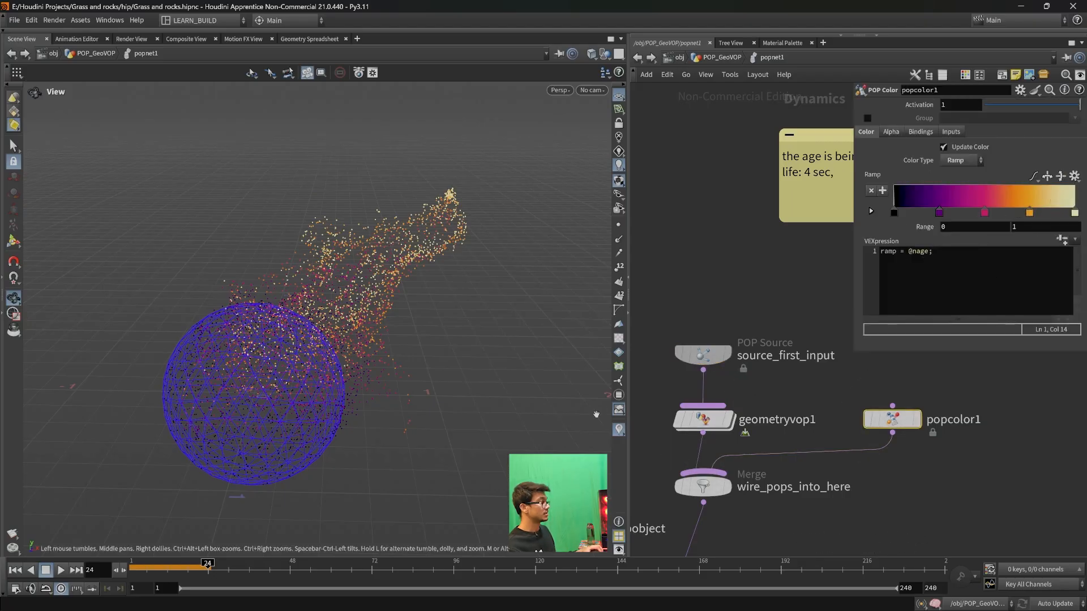
left_click(211, 569)
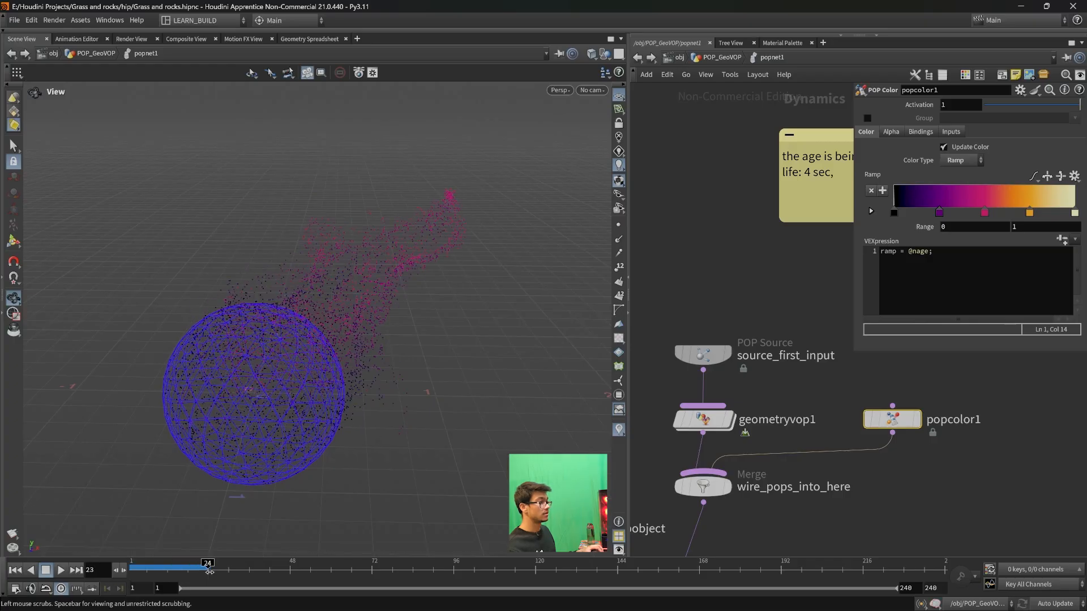
scroll(400, 344, "down", 2)
left_click_drag(400, 344, 453, 366)
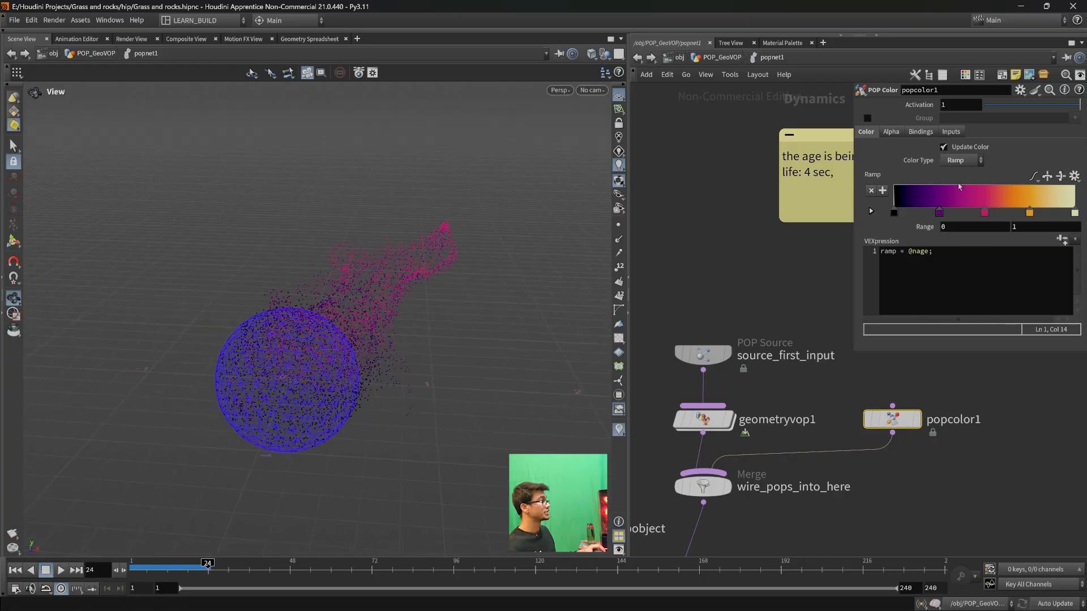
left_click(289, 566)
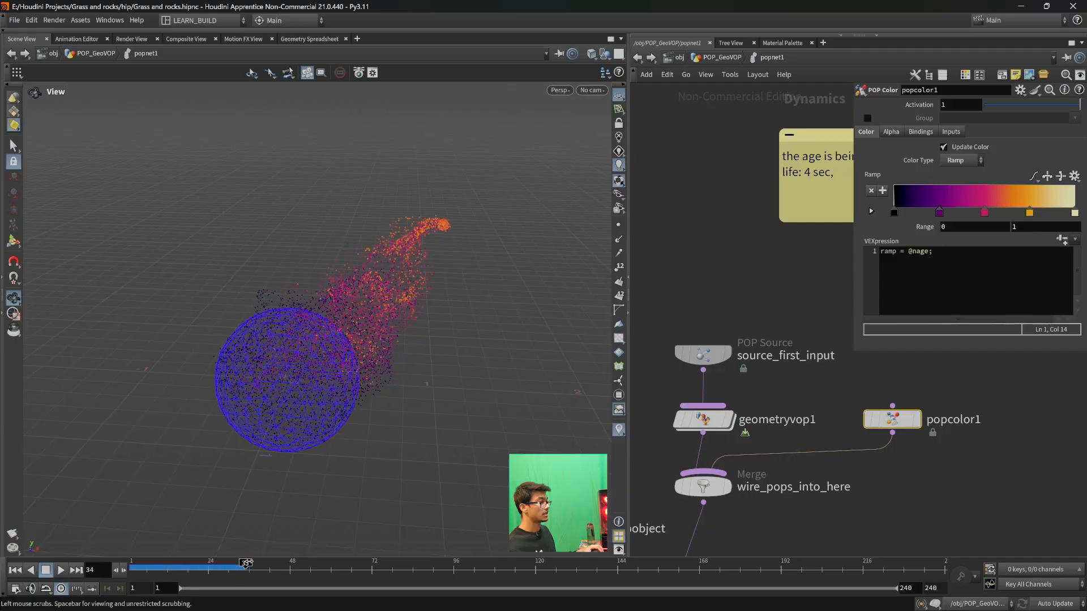
left_click_drag(288, 563, 291, 564)
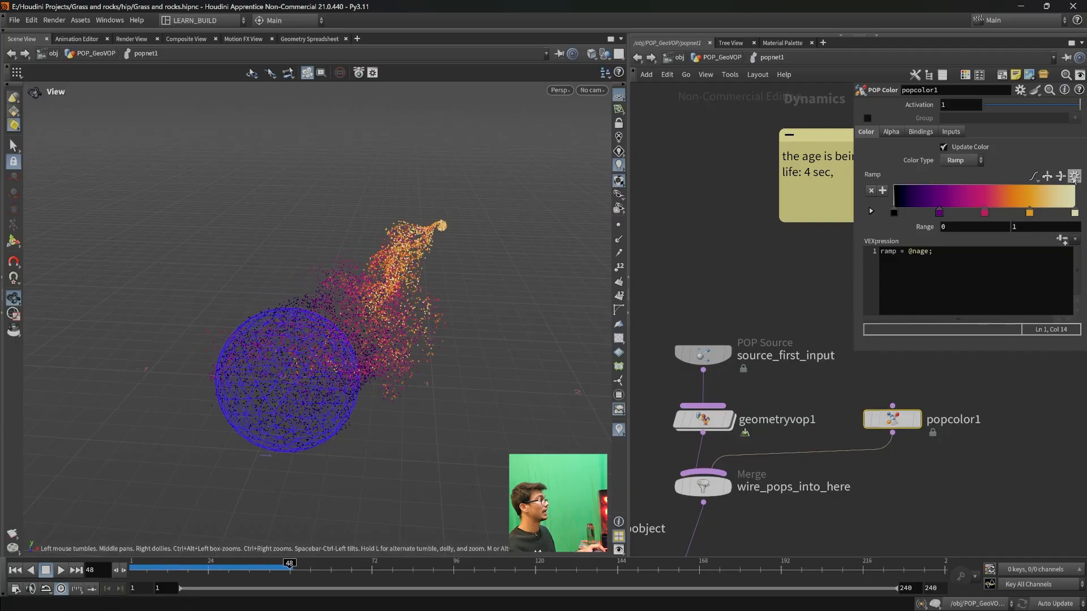
- Inspect the coloured particle stream closely from several angles and scrub the timeline back to frame 32
left_click(978, 253)
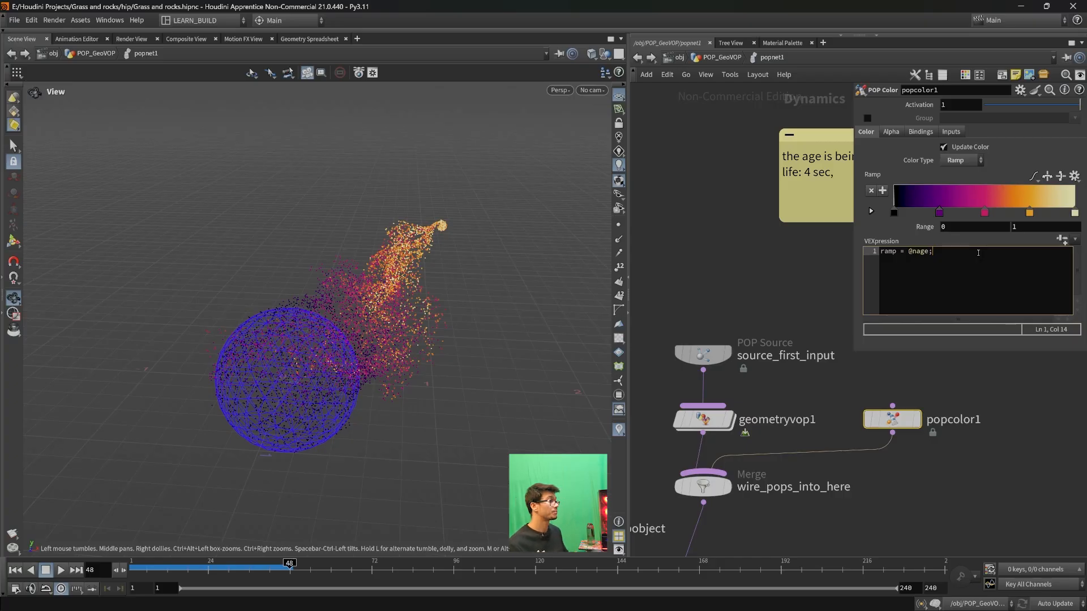
scroll(424, 244, "up", 4)
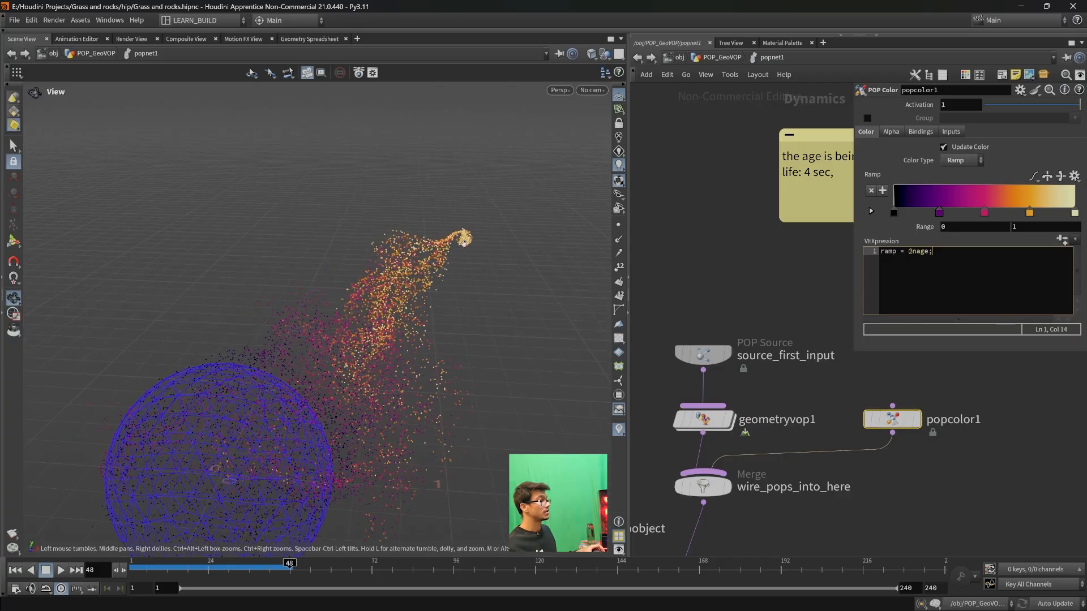
scroll(457, 379, "down", 3)
middle_click_drag(453, 429, 434, 359)
scroll(434, 359, "down", 2)
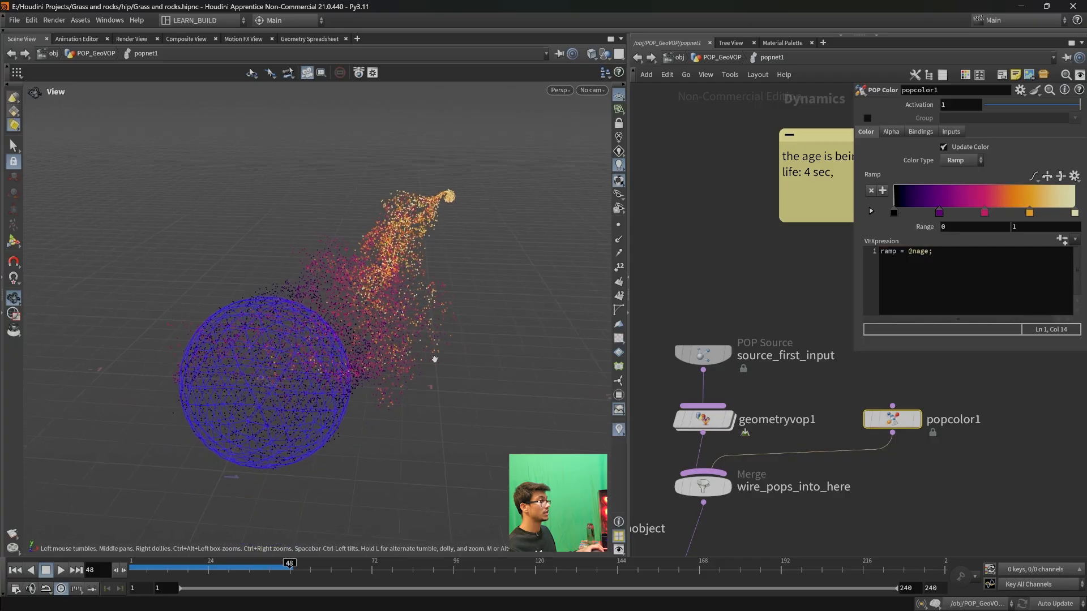
left_click_drag(289, 566, 234, 568)
left_click_drag(362, 468, 406, 404)
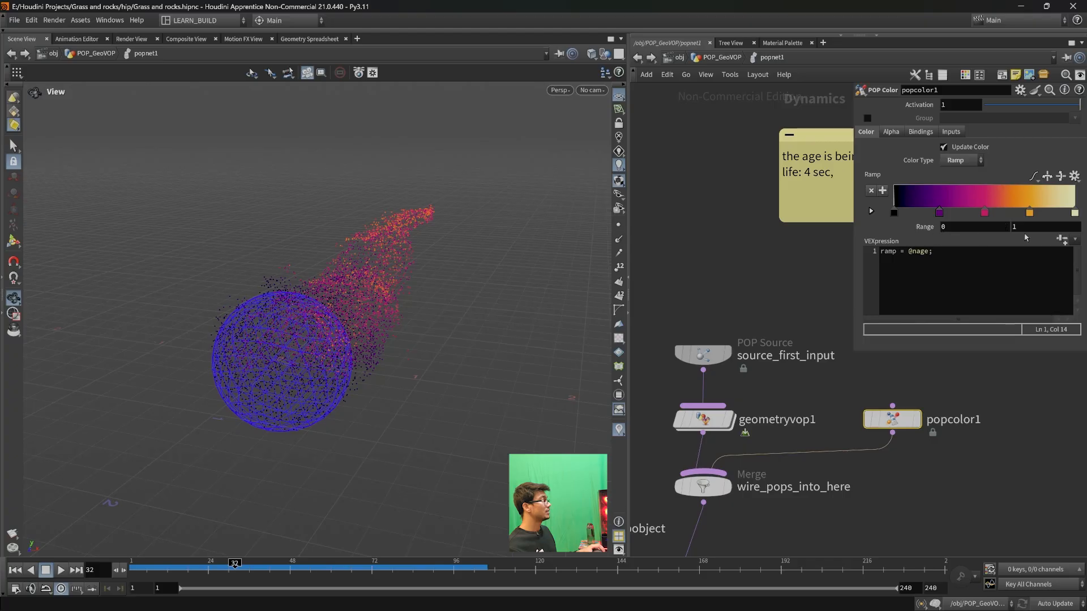
left_click(913, 251)
key("Delete")
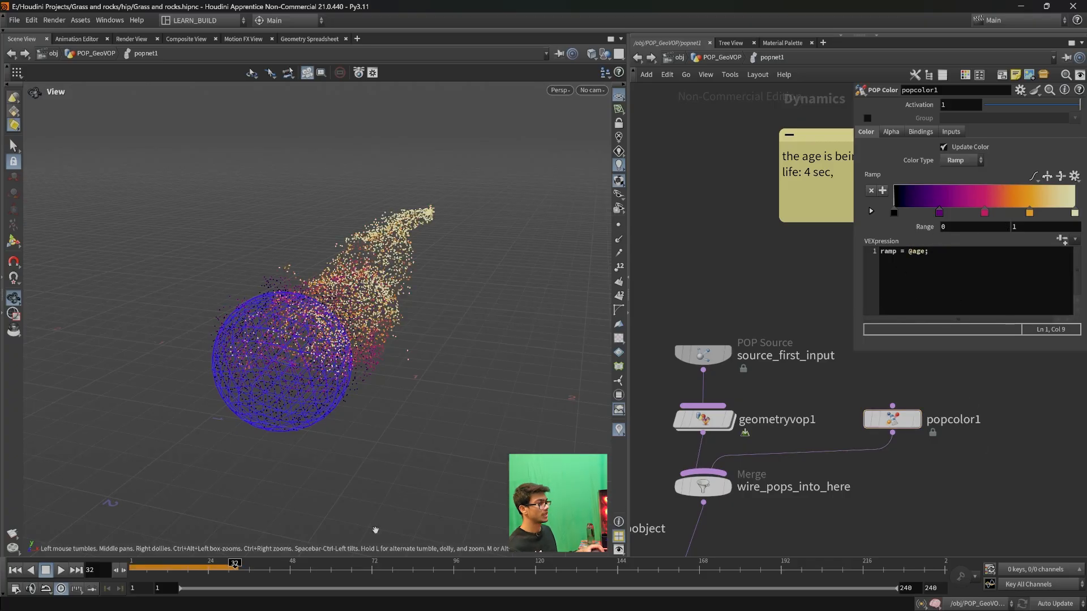
left_click(208, 565)
left_click_drag(207, 564, 184, 564)
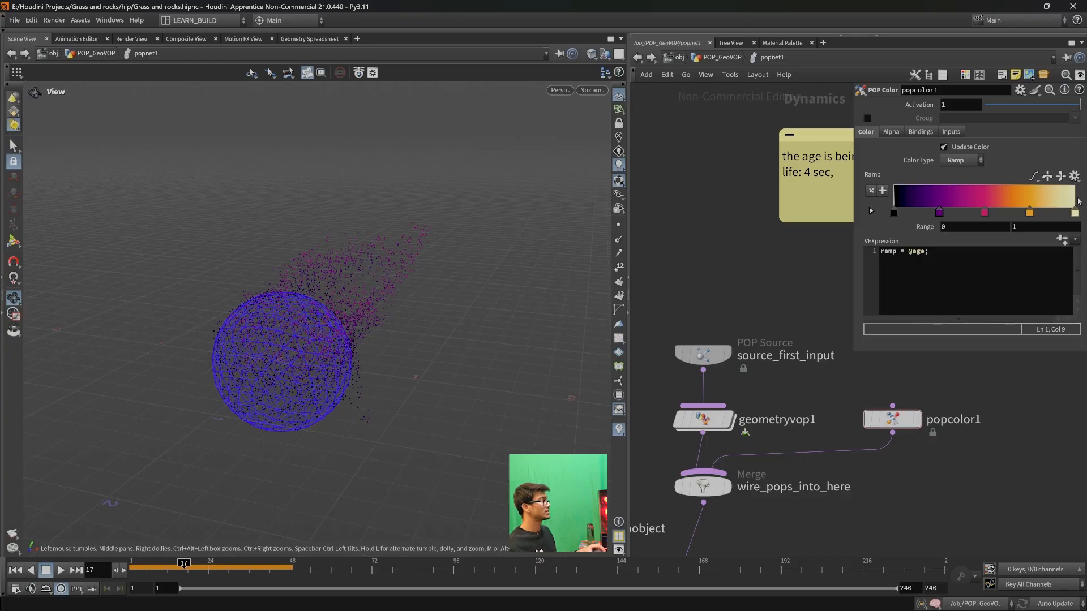
left_click_drag(163, 568, 209, 566)
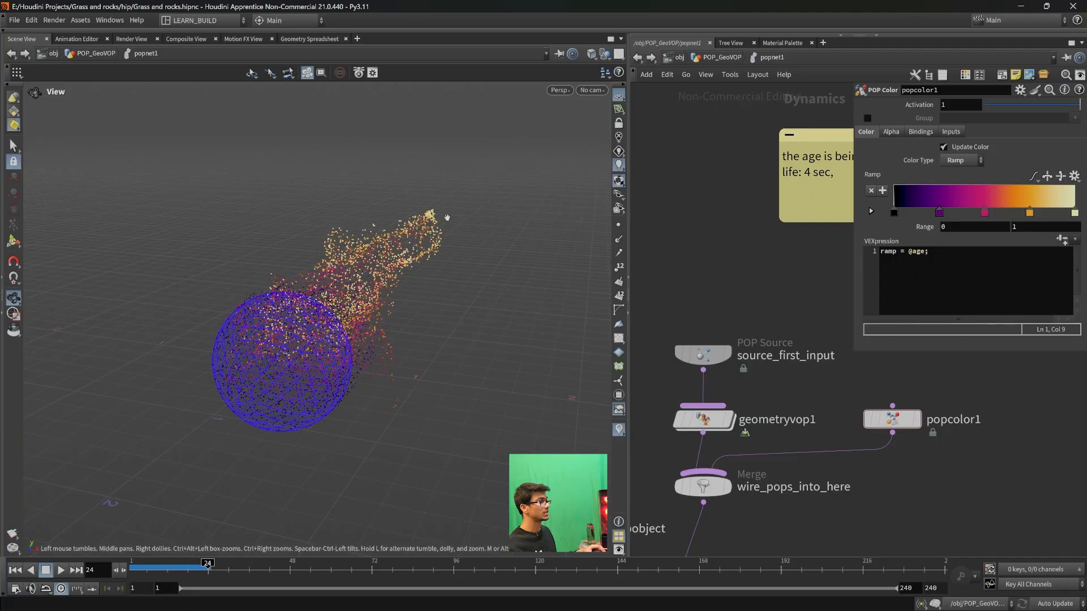
left_click(913, 251)
type("n")
left_click_drag(208, 565, 341, 564)
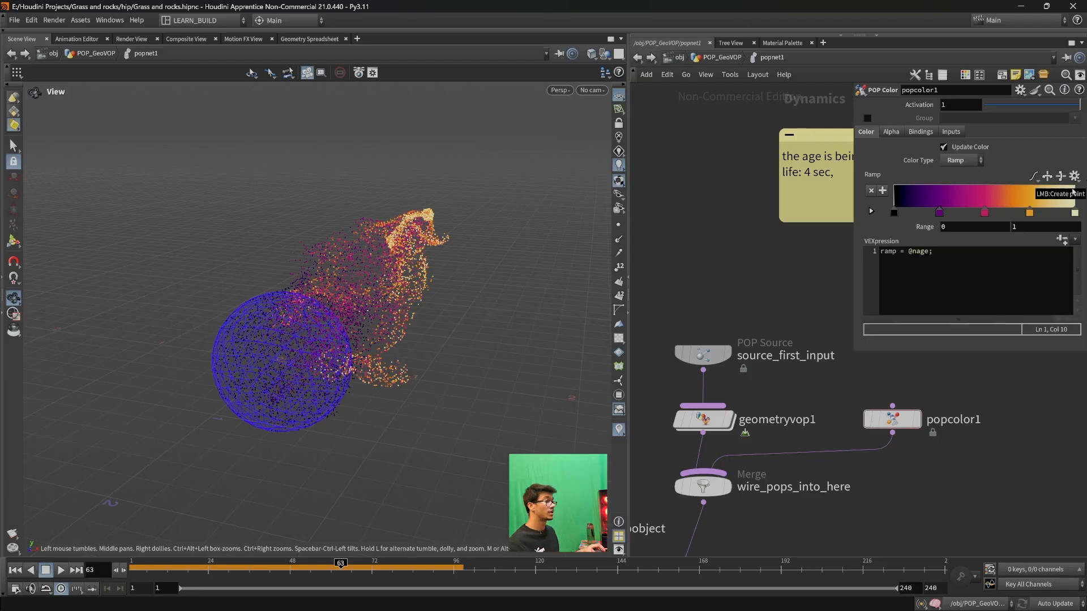
left_click_drag(940, 252, 890, 257)
left_click(962, 256)
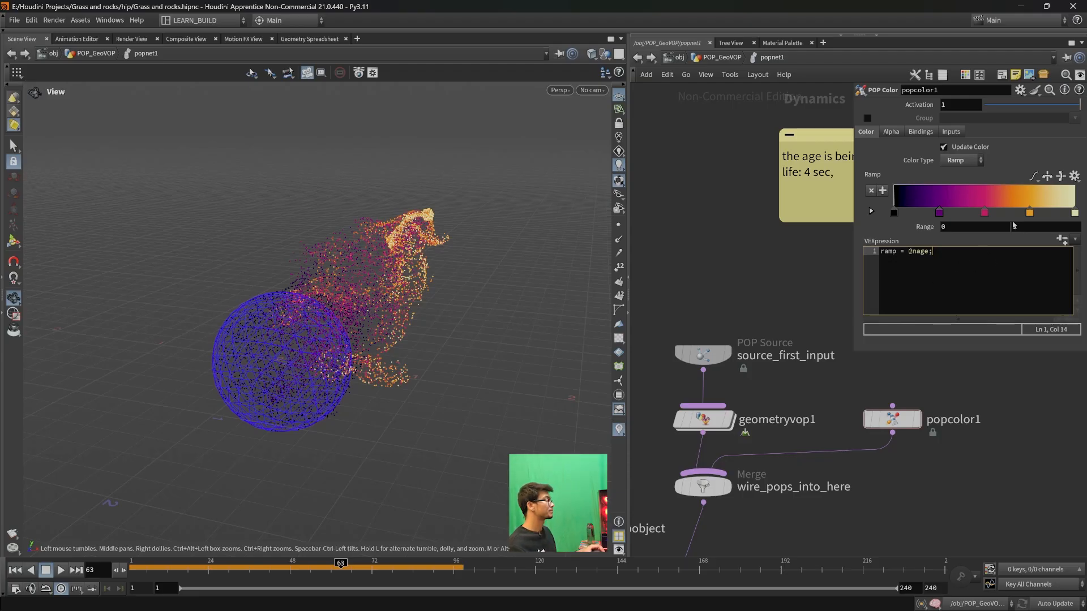
left_click(1031, 226)
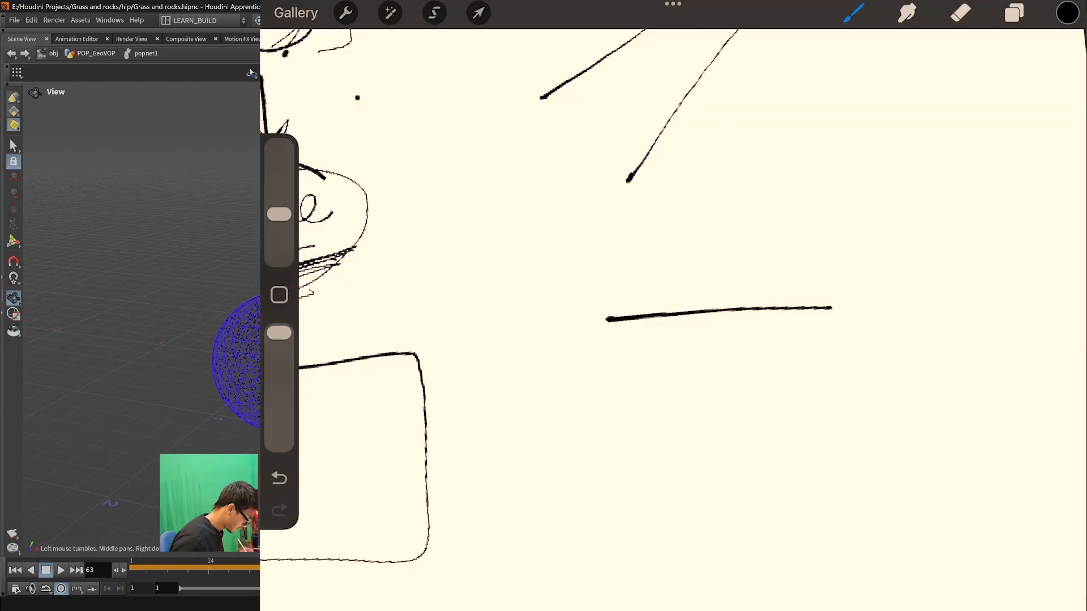
- On the sketch canvas, label the line's ends 0 and 1 and handwrite "(nage)" and "(life)" above it
left_click_drag(609, 346, 611, 345)
left_click_drag(834, 327, 839, 347)
left_click_drag(832, 348, 849, 345)
mouse_move(701, 258)
left_mouse_down()
mouse_move(706, 271)
mouse_move(758, 260)
mouse_move(754, 290)
left_mouse_up()
mouse_move(762, 266)
left_mouse_down()
mouse_move(776, 261)
mouse_move(782, 275)
left_mouse_up()
left_click_drag(688, 258, 708, 285)
mouse_move(717, 193)
left_mouse_down()
mouse_move(755, 170)
mouse_move(767, 188)
left_mouse_up()
left_click_drag(732, 165, 771, 202)
left_click_drag(713, 179, 724, 204)
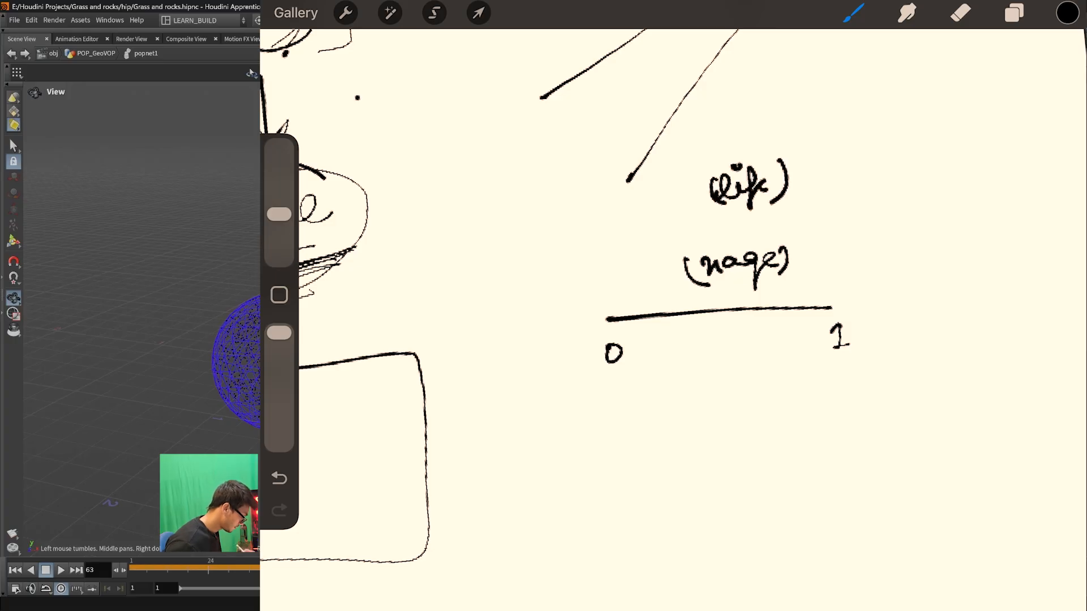
- Handwrite "4 sec" beside "(life)" and draw a double-headed arrow between the life and nage labels
left_click_drag(894, 180, 903, 197)
mouse_move(896, 188)
left_mouse_down()
mouse_move(896, 211)
mouse_move(931, 201)
left_mouse_up()
left_click_drag(934, 196, 966, 199)
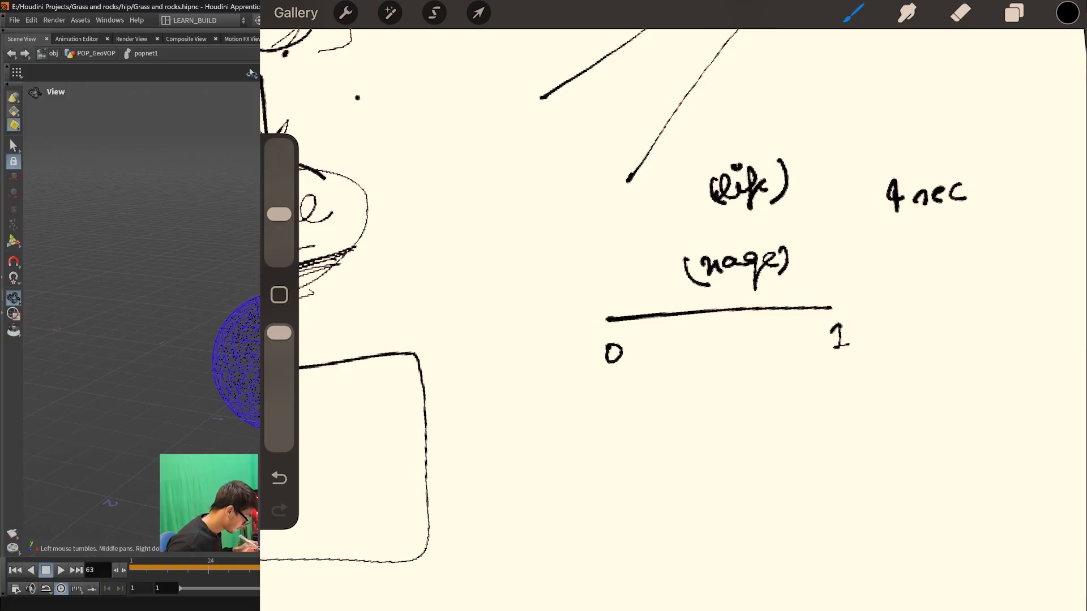
key("ctrl+z")
left_click_drag(588, 239, 848, 218)
left_click_drag(841, 210, 849, 224)
left_click_drag(607, 223, 610, 248)
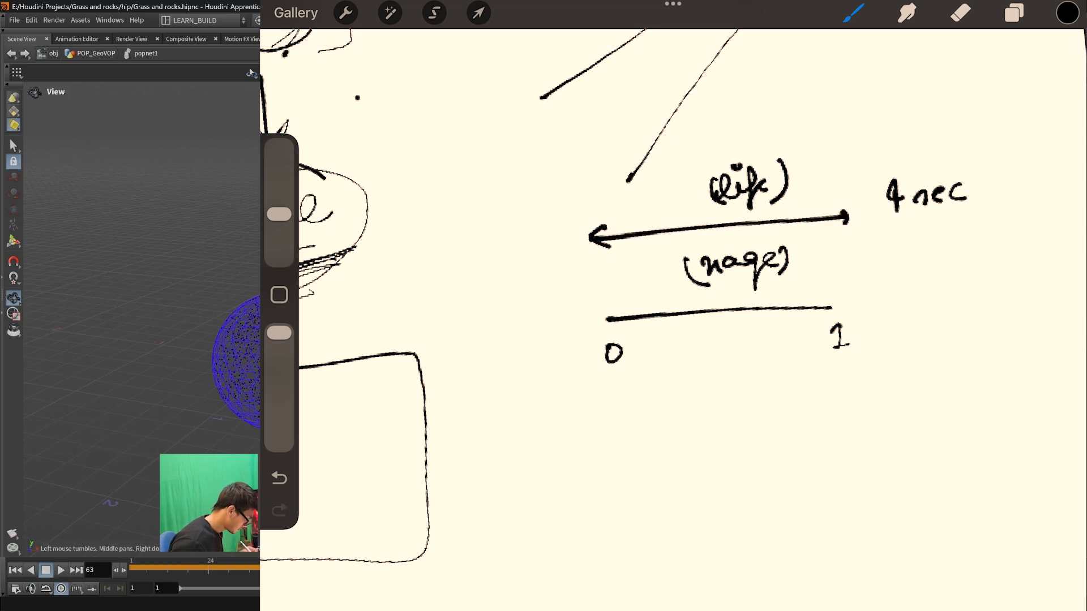
- Sketch an "age" line running from 0 to 4 beside the nage line, with downward arrows at the line ends and beneath it
left_click_drag(1002, 495, 1024, 510)
left_click_drag(835, 243, 837, 287)
mouse_move(830, 273)
left_mouse_down()
mouse_move(837, 286)
mouse_move(910, 299)
mouse_move(985, 293)
left_mouse_up()
mouse_move(882, 320)
left_mouse_down()
mouse_move(879, 334)
mouse_move(883, 320)
left_mouse_up()
mouse_move(983, 308)
left_mouse_down()
mouse_move(989, 327)
mouse_move(999, 317)
left_mouse_up()
left_click_drag(924, 267, 926, 271)
mouse_move(961, 254)
left_mouse_down()
mouse_move(941, 286)
mouse_move(985, 277)
left_mouse_up()
left_click_drag(945, 347, 942, 365)
left_click_drag(956, 357, 945, 363)
- Sketch a 0-to-1 line under the age line, circle the 4, point an arrow at the 1, and write "1 = 4 sec"
left_click_drag(910, 403, 907, 404)
left_click_drag(932, 410, 995, 405)
mouse_move(1008, 389)
left_mouse_down()
mouse_move(1022, 388)
mouse_move(1010, 418)
left_mouse_up()
left_click_drag(967, 308, 996, 302)
left_click_drag(1048, 364, 1029, 389)
left_click_drag(1027, 375, 1042, 385)
mouse_move(956, 453)
left_mouse_down()
mouse_move(966, 452)
mouse_move(961, 479)
left_mouse_up()
left_click_drag(978, 465, 996, 467)
left_click_drag(994, 460, 1005, 457)
left_click_drag(1021, 463, 1048, 457)
left_click_drag(1065, 447, 1058, 470)
- Mark the middle of the nage line as a circled 0.5 and draw an arrow from it up to the life span
left_click_drag(729, 300, 733, 317)
mouse_move(717, 361)
left_mouse_down()
mouse_move(719, 371)
mouse_move(726, 358)
left_mouse_up()
mouse_move(752, 355)
left_mouse_down()
mouse_move(755, 368)
mouse_move(763, 339)
left_mouse_up()
left_click_drag(735, 323, 733, 324)
left_click_drag(756, 363, 717, 237)
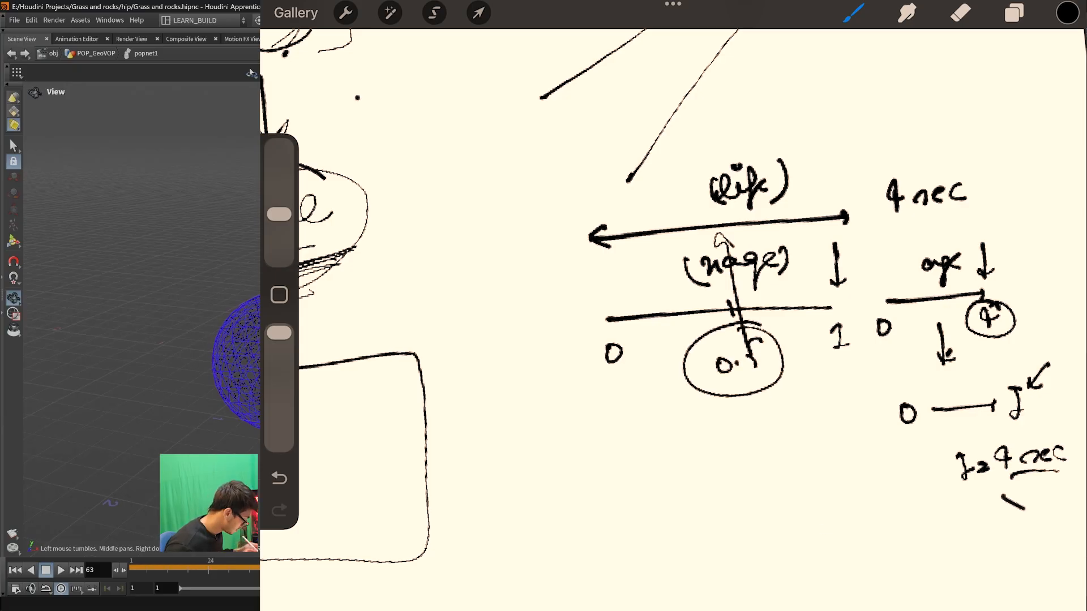
- Handwrite "2 sec" below "1 = 4 sec" and underline it
left_click_drag(974, 513, 993, 527)
mouse_move(1019, 511)
left_mouse_down()
mouse_move(1003, 522)
mouse_move(1043, 524)
left_mouse_up()
left_click_drag(1050, 508, 1046, 524)
left_click_drag(972, 544, 1051, 533)
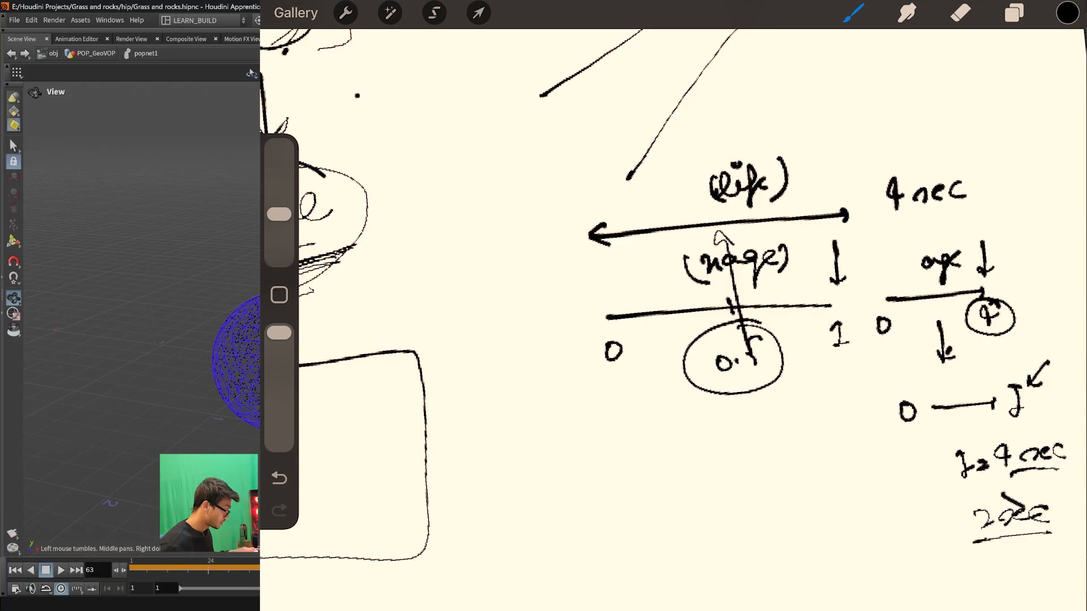
- Undo the underline beneath "2 sec" and sketch a new line from 0 to 1 below the circled 0.5
scroll(673, 320, "down", 2)
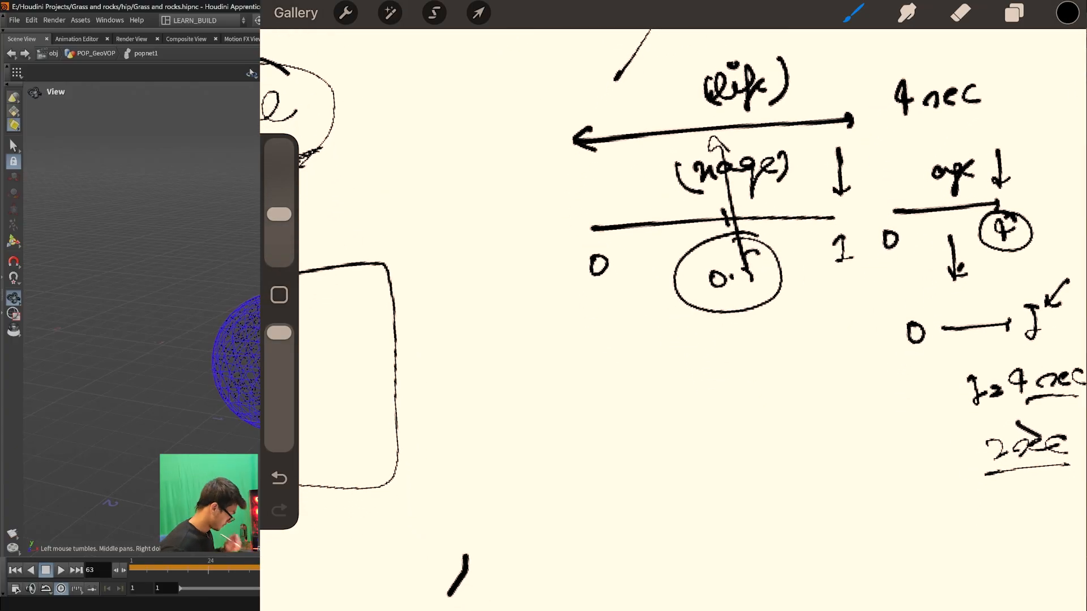
key("ctrl+z")
left_click(833, 506)
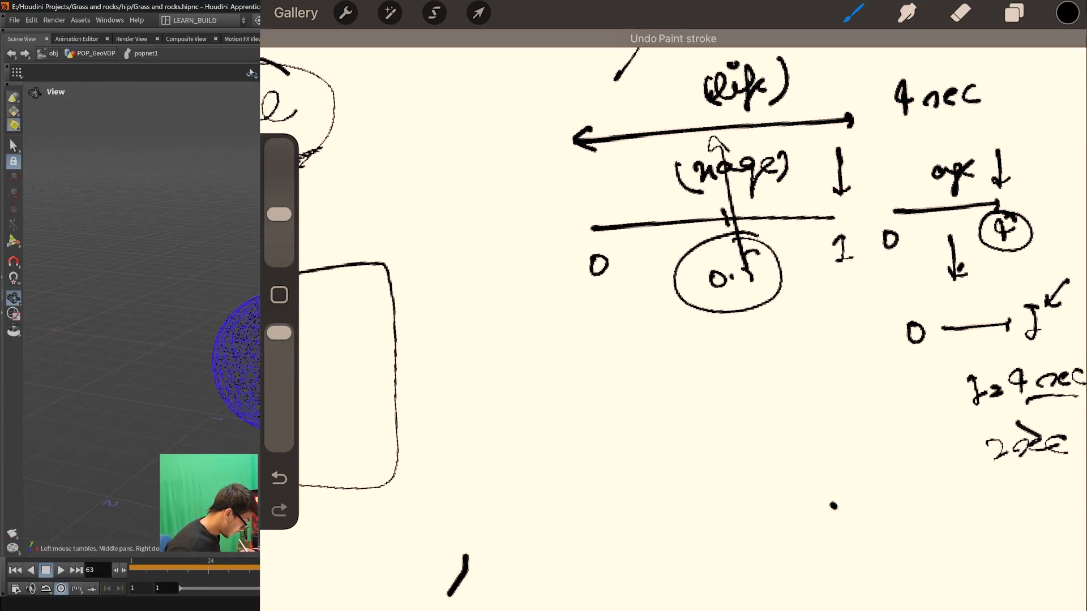
left_click_drag(622, 414, 837, 414)
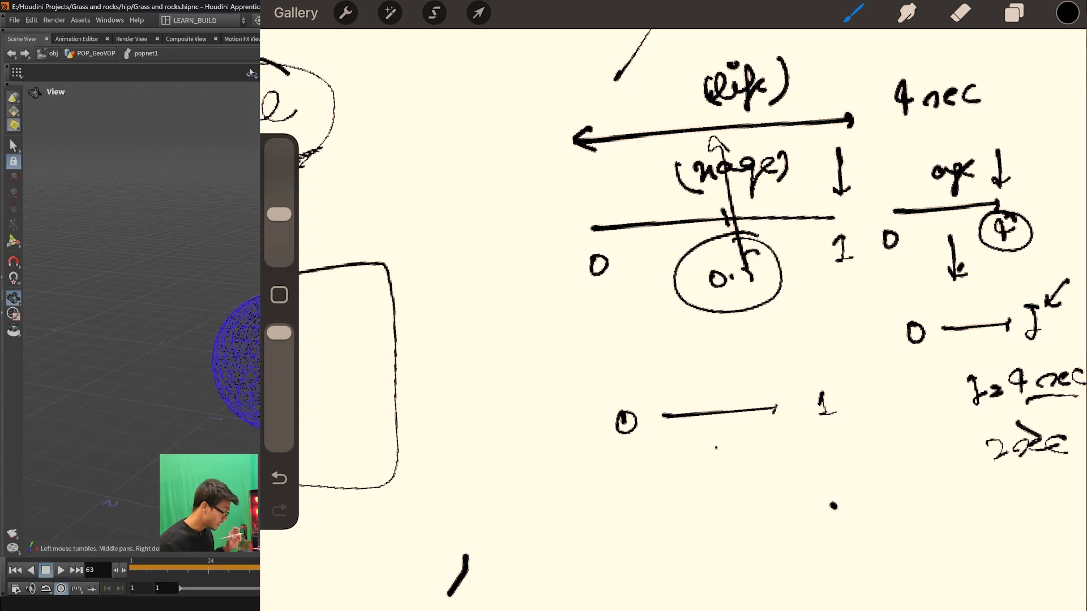
- Sketch an arrow from the 0-to-1 line down to a wider 0-to-4 line, and set the POP Color range maximum to 4
left_click_drag(713, 429, 717, 469)
mouse_move(603, 498)
left_mouse_down()
mouse_move(887, 498)
mouse_move(604, 509)
left_mouse_up()
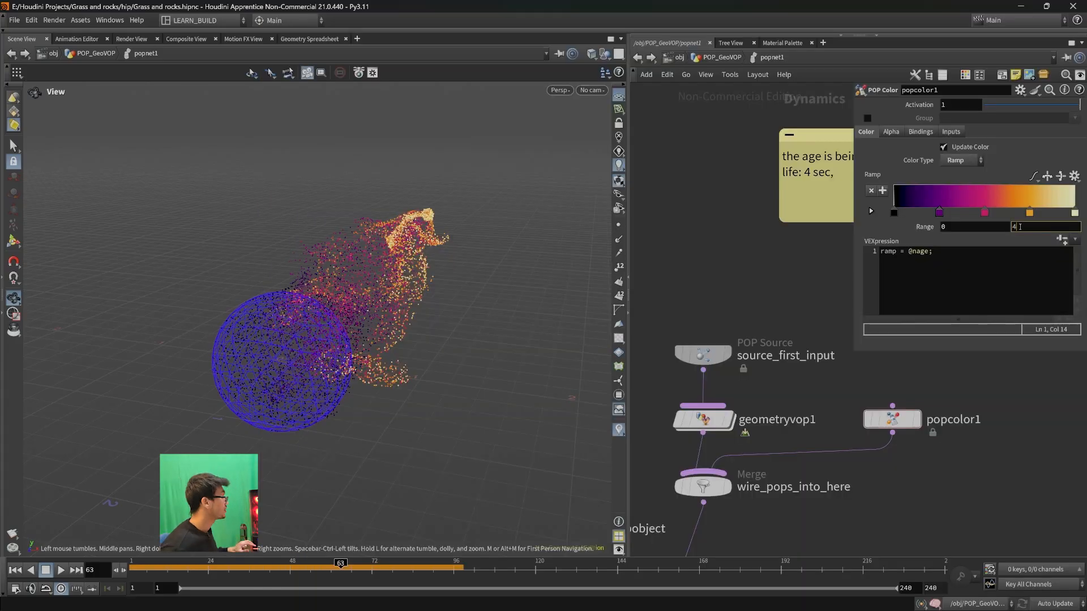
key("Return")
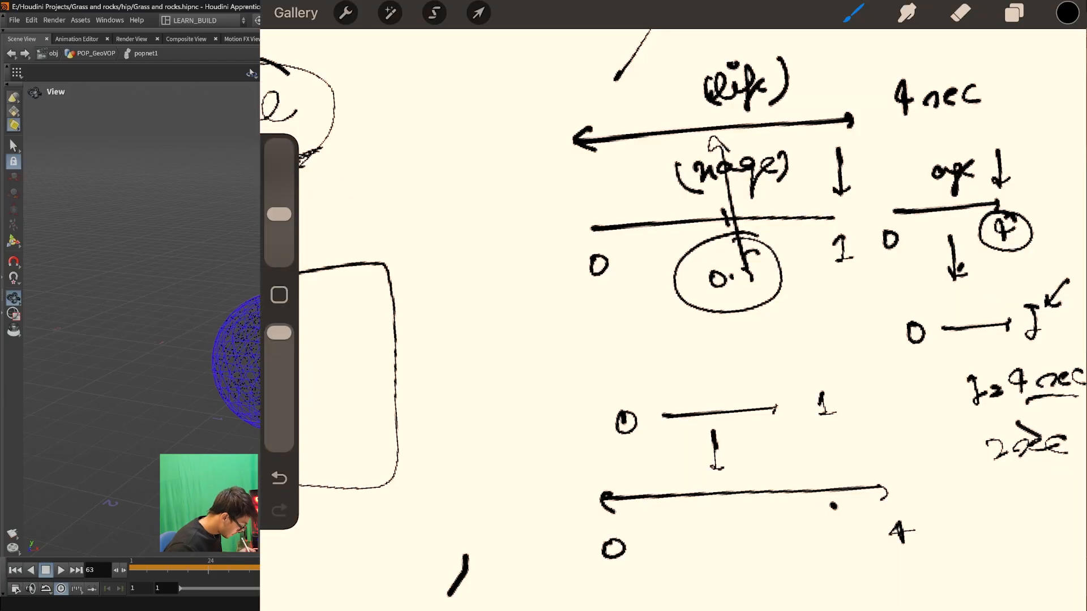
- Sketch a second arrowed line above the 0-to-1 line, starting at 0 and ending at a circled "4 sec"
left_click_drag(669, 387, 788, 373)
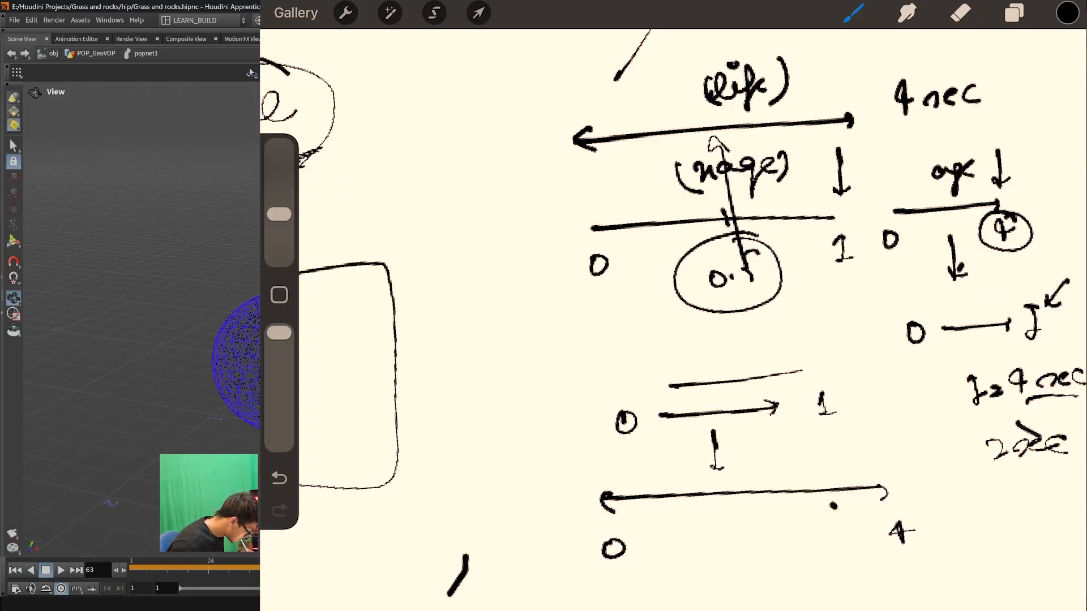
left_click_drag(635, 346, 636, 346)
left_click_drag(827, 318, 835, 328)
mouse_move(831, 315)
left_mouse_down()
mouse_move(830, 338)
mouse_move(872, 330)
left_mouse_up()
mouse_move(884, 320)
left_mouse_down()
mouse_move(887, 330)
mouse_move(875, 309)
left_mouse_up()
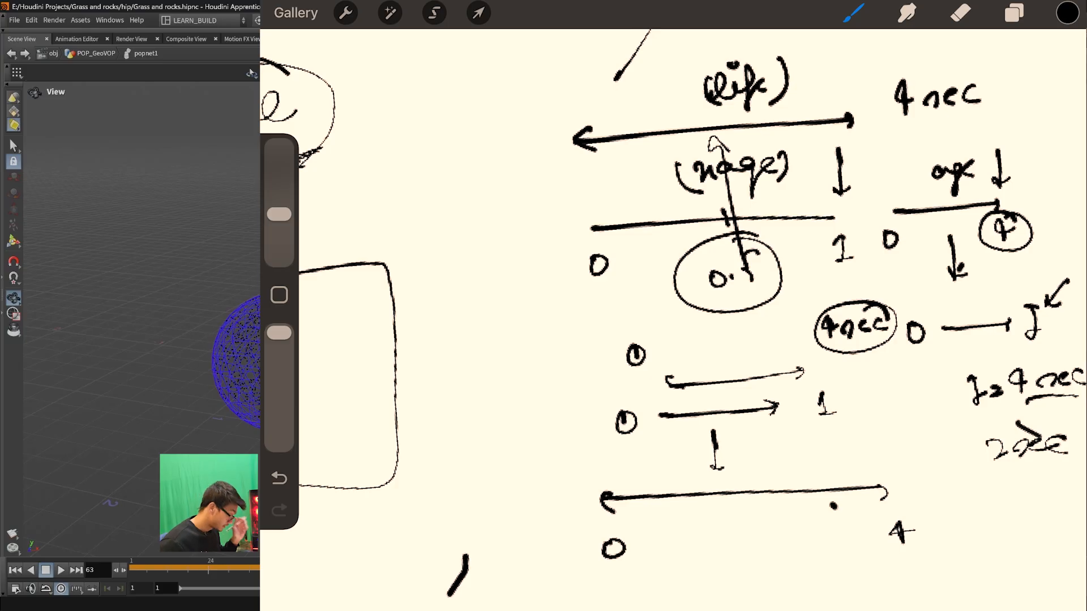
- Draw a curved arrow from the circled "4 sec" to the 0-to-4 line, circle its 4, and write "=> 4 sec" crossed out
left_click_drag(862, 367, 844, 467)
mouse_move(908, 512)
left_mouse_down()
mouse_move(891, 509)
mouse_move(956, 518)
left_mouse_up()
left_click_drag(939, 530, 960, 525)
left_click_drag(960, 502, 964, 532)
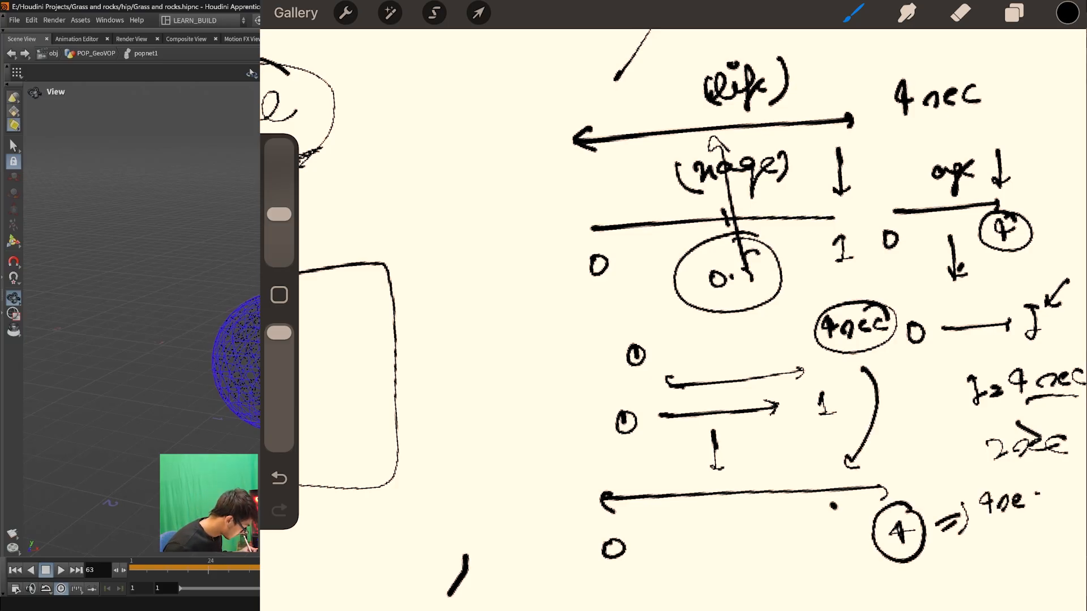
left_click_drag(1028, 470, 980, 549)
left_click_drag(960, 478, 1037, 535)
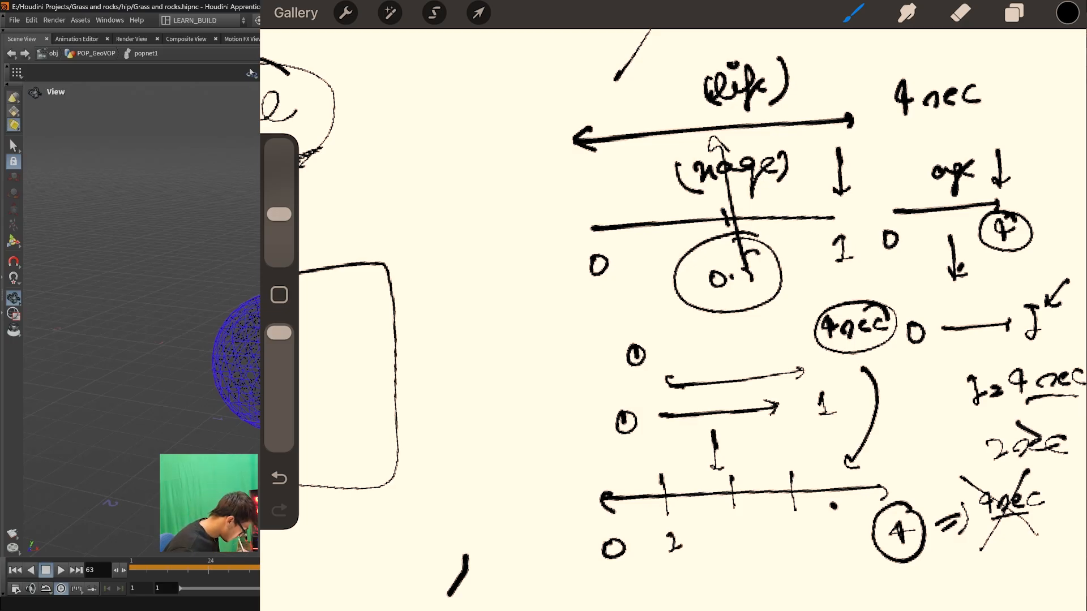
- Label the second division of the 0-to-4 line as 2, and write a boxed "0 – 1 x 4" beside the diagram
left_click_drag(729, 554, 751, 570)
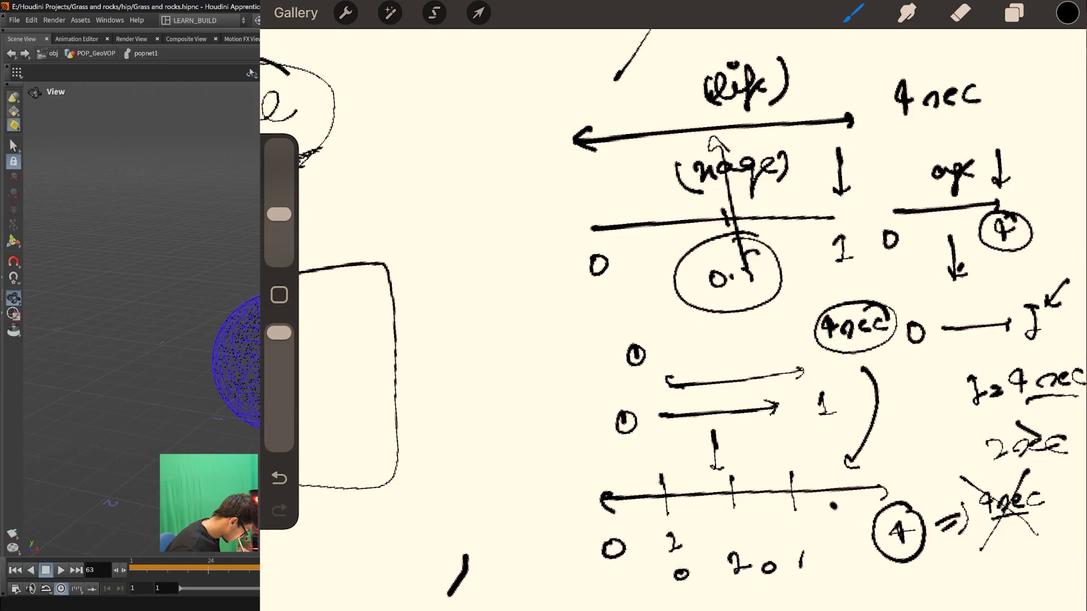
left_click_drag(463, 451, 460, 450)
left_click_drag(476, 454, 529, 434)
mouse_move(536, 422)
left_mouse_down()
mouse_move(548, 414)
mouse_move(545, 442)
left_mouse_up()
left_click_drag(556, 416, 574, 433)
left_click_drag(571, 412, 559, 434)
left_click_drag(449, 490, 603, 436)
mouse_move(413, 439)
left_mouse_down()
mouse_move(436, 498)
mouse_move(583, 373)
left_mouse_up()
left_click_drag(583, 373, 601, 430)
- Draw arrows down from the boxed "0 – 1 x 4" and a long slanted span ending at the 0 of the 0-to-4 line
mouse_move(512, 508)
left_mouse_down()
mouse_move(461, 559)
mouse_move(469, 567)
left_mouse_up()
left_click_drag(516, 509, 529, 549)
left_click_drag(543, 495, 546, 529)
mouse_move(560, 486)
left_mouse_down()
mouse_move(566, 527)
mouse_move(585, 510)
left_mouse_up()
left_click_drag(468, 597, 606, 540)
mouse_move(583, 549)
left_mouse_down()
mouse_move(623, 535)
mouse_move(614, 551)
left_mouse_up()
left_click_drag(609, 555, 592, 580)
left_click_drag(458, 586, 471, 604)
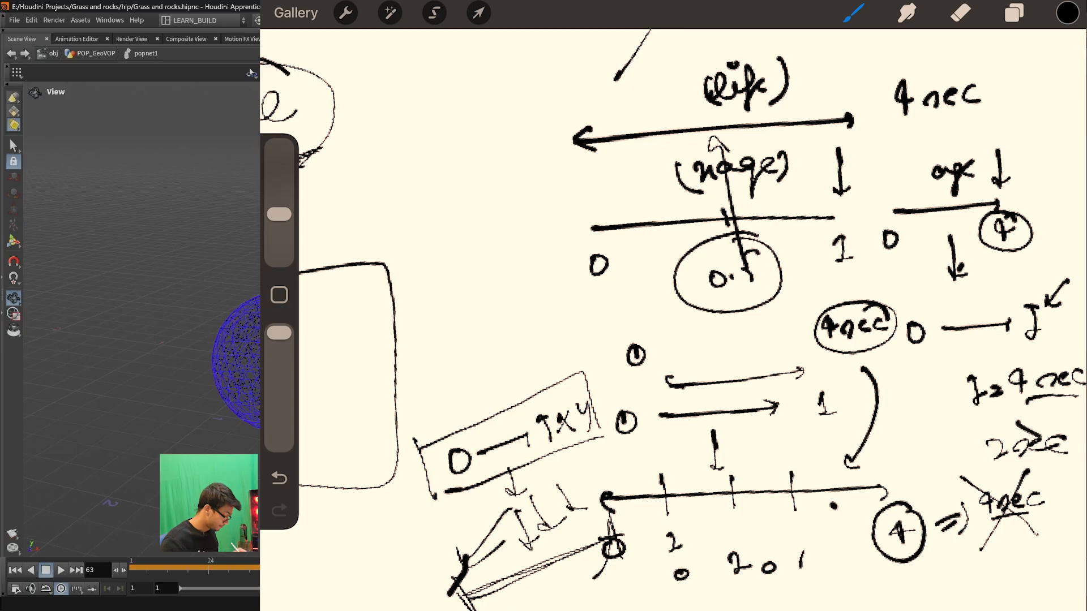
- Write "4 sec" above the first division of the 0-to-4 line and an underlined, circled "4 sec" above its end
mouse_move(641, 445)
left_mouse_down()
mouse_move(649, 464)
mouse_move(693, 452)
left_mouse_up()
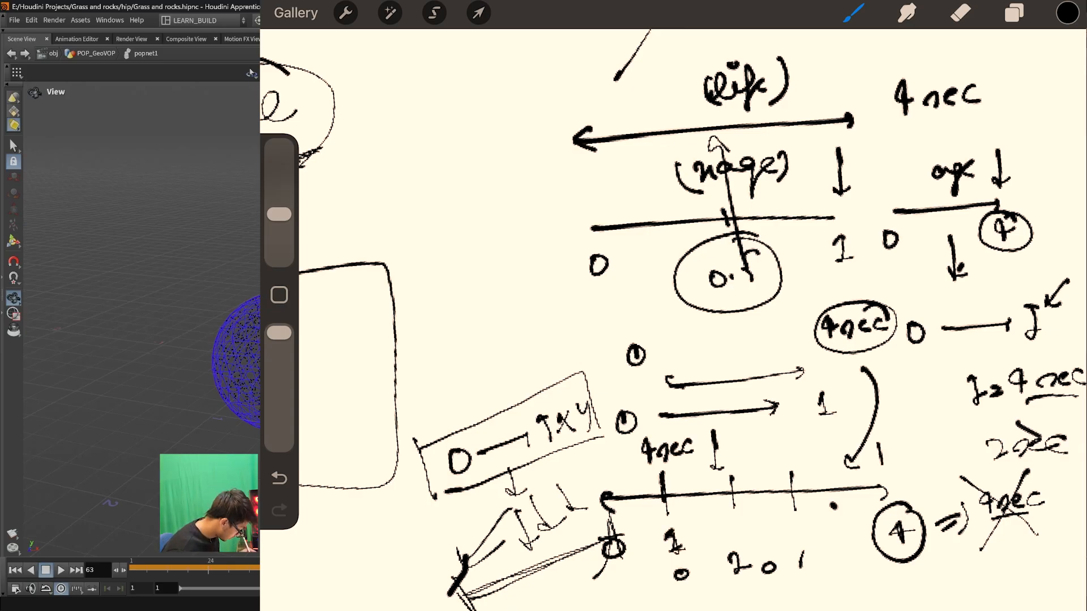
left_click_drag(902, 447, 928, 452)
left_click_drag(884, 472, 924, 465)
left_click_drag(937, 418, 858, 447)
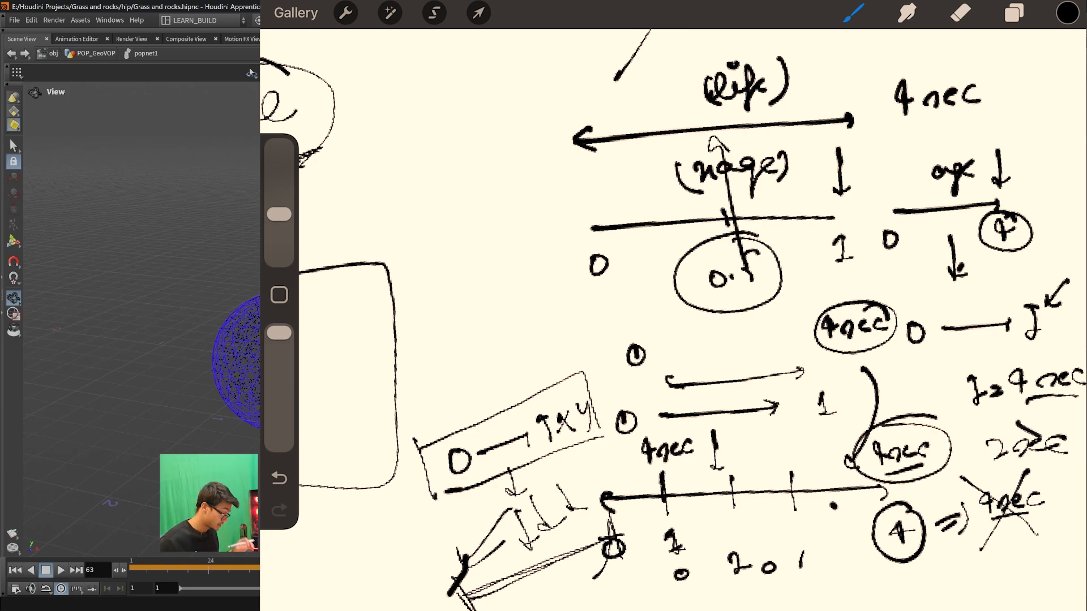
- Sketch a new divided line starting at 0 in the empty area below, with arrows leading down to it from the 0-to-4 line
scroll(673, 320, "down", 3)
scroll(674, 320, "up", 3)
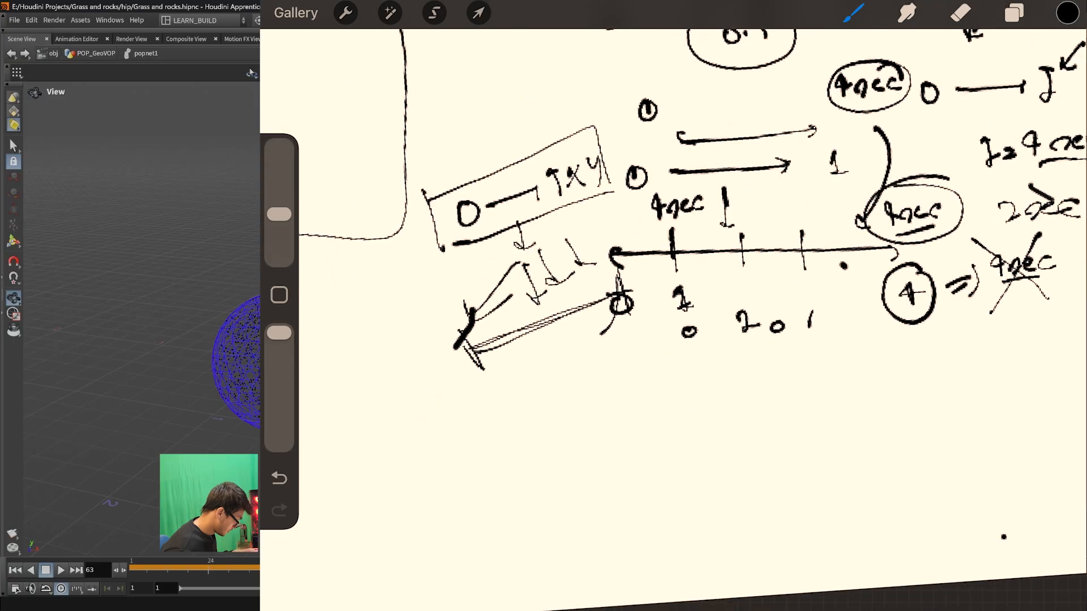
mouse_move(552, 460)
left_mouse_down()
mouse_move(823, 445)
mouse_move(822, 460)
left_mouse_up()
left_click_drag(547, 453, 551, 481)
left_click_drag(548, 404, 547, 419)
mouse_move(814, 392)
left_mouse_down()
mouse_move(821, 412)
mouse_move(838, 404)
left_mouse_up()
left_click_drag(607, 446, 611, 482)
left_click_drag(844, 279, 774, 399)
mouse_move(752, 350)
left_mouse_down()
mouse_move(626, 409)
mouse_move(653, 417)
left_mouse_up()
left_click_drag(770, 368, 838, 404)
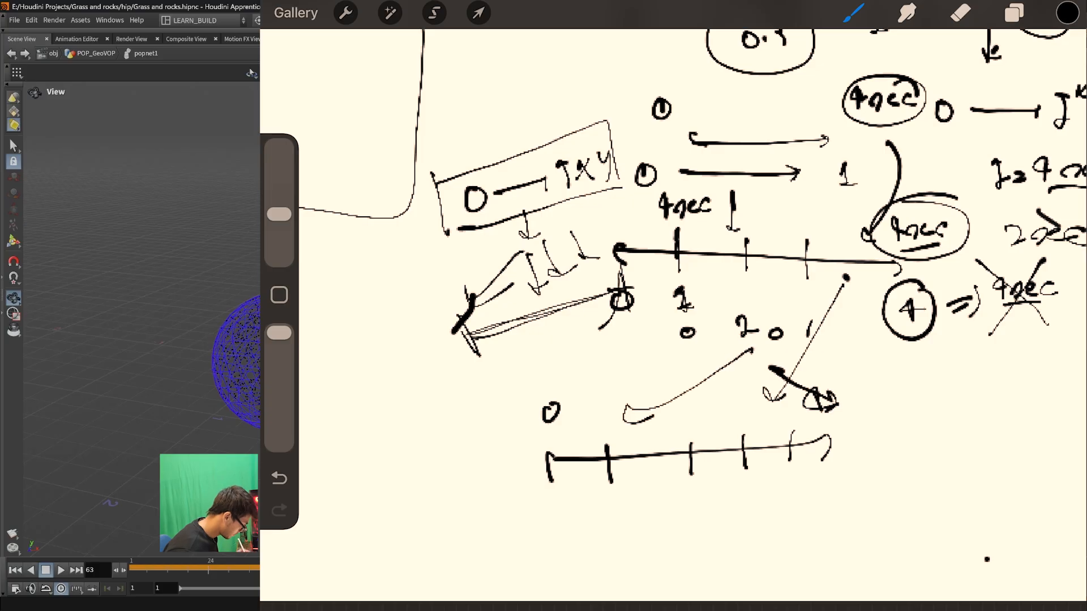
- Add handwritten marks around the new divided line and draw another long line beneath it
left_click_drag(550, 512, 548, 515)
left_click_drag(624, 505, 620, 534)
left_click_drag(557, 556, 757, 540)
mouse_move(677, 498)
left_mouse_down()
mouse_move(679, 517)
mouse_move(699, 525)
left_mouse_up()
left_click_drag(568, 417, 607, 433)
mouse_move(629, 365)
left_mouse_down()
mouse_move(624, 399)
mouse_move(635, 399)
left_mouse_up()
left_click_drag(645, 343, 663, 372)
left_click_drag(676, 363, 687, 368)
left_click_drag(705, 351, 708, 378)
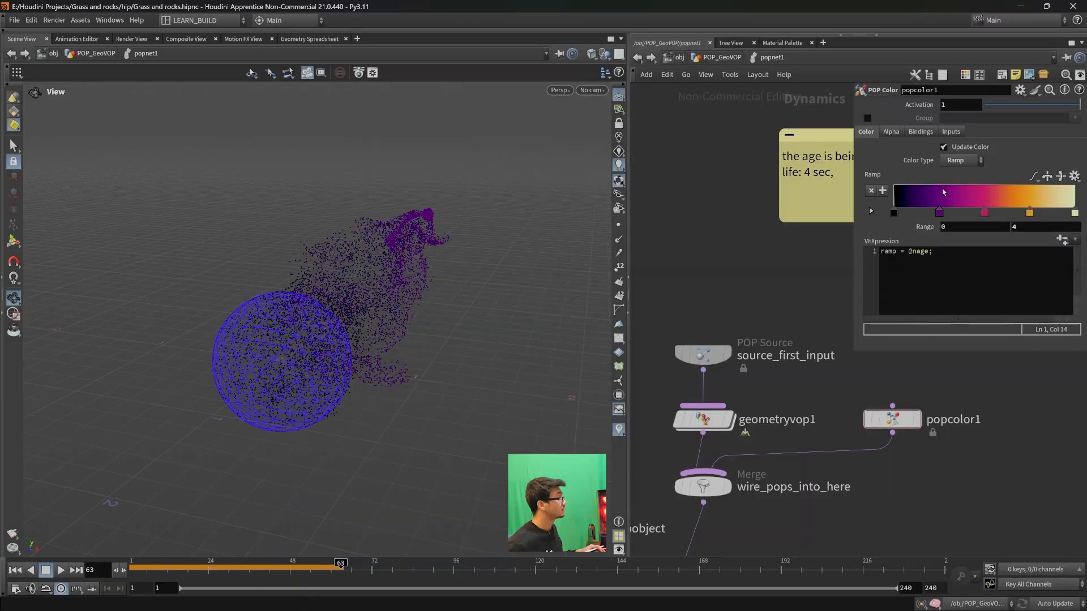
- Replay the particle simulation from the first frame to check the colours with the range set to 0–4
left_click_drag(312, 566, 130, 568)
left_click(61, 570)
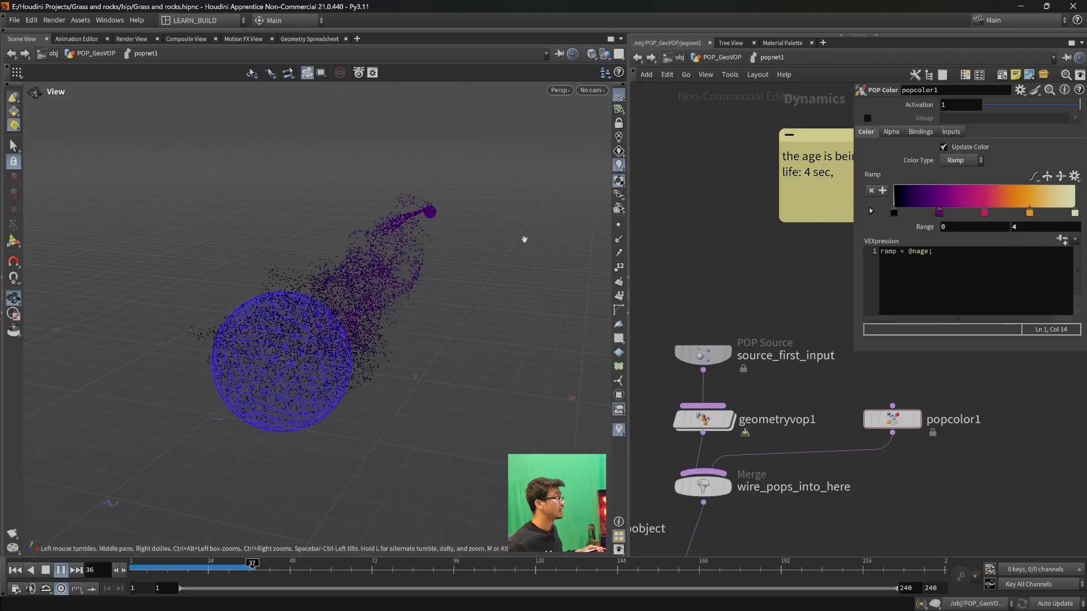
left_click(61, 571)
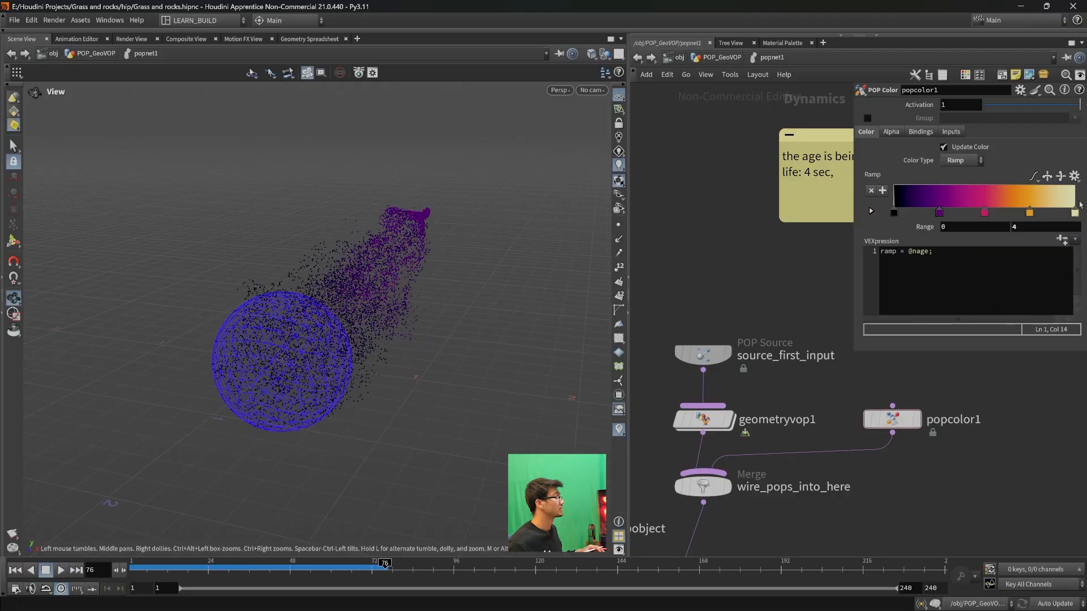
- Set the POP Color range maximum to 2 and replay the simulation from the first frame
left_click(1014, 227)
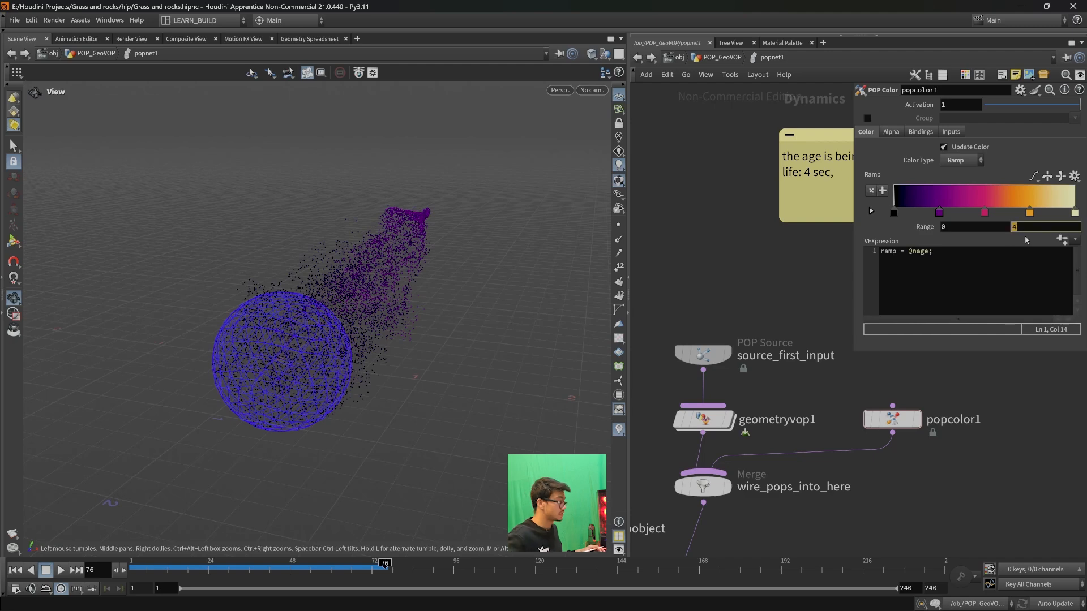
type("2")
key("Return")
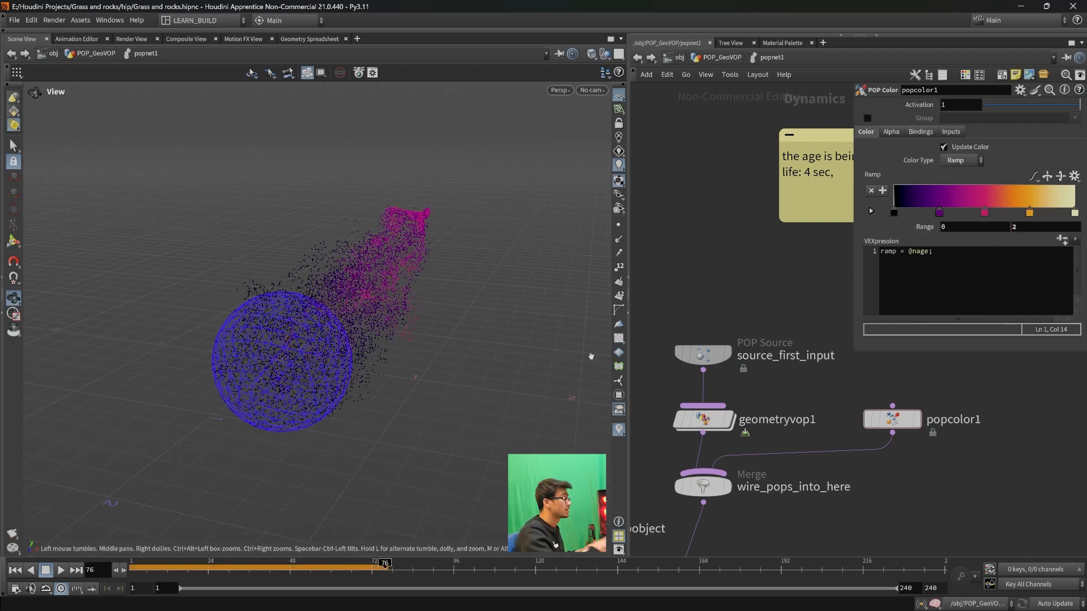
left_click(16, 570)
left_click(60, 573)
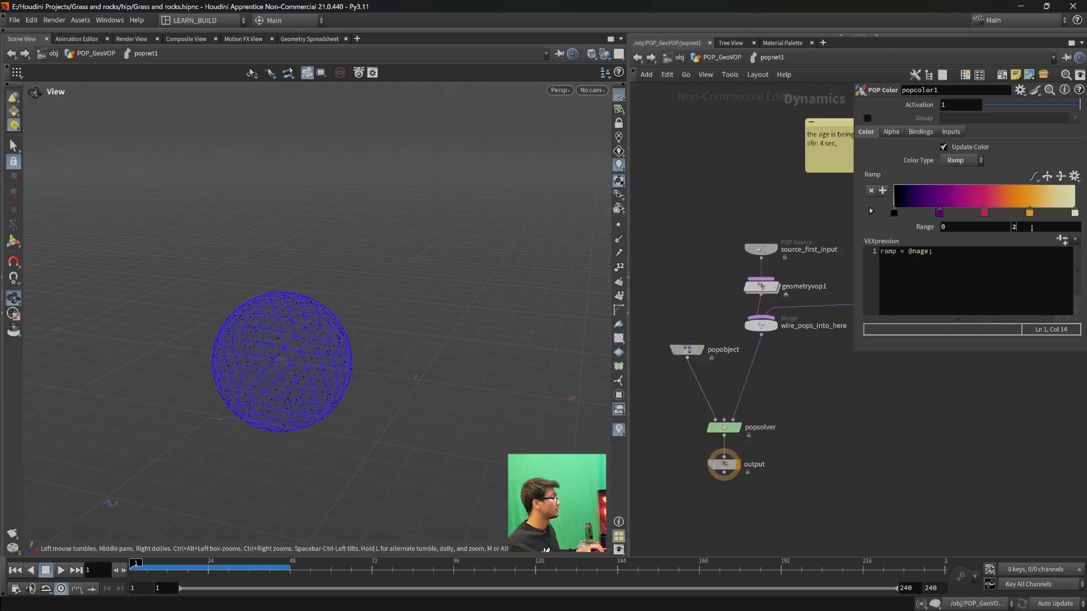
- Set the POP Color range maximum to 1 and play the simulation to inspect the particle colours
double_click(1031, 228)
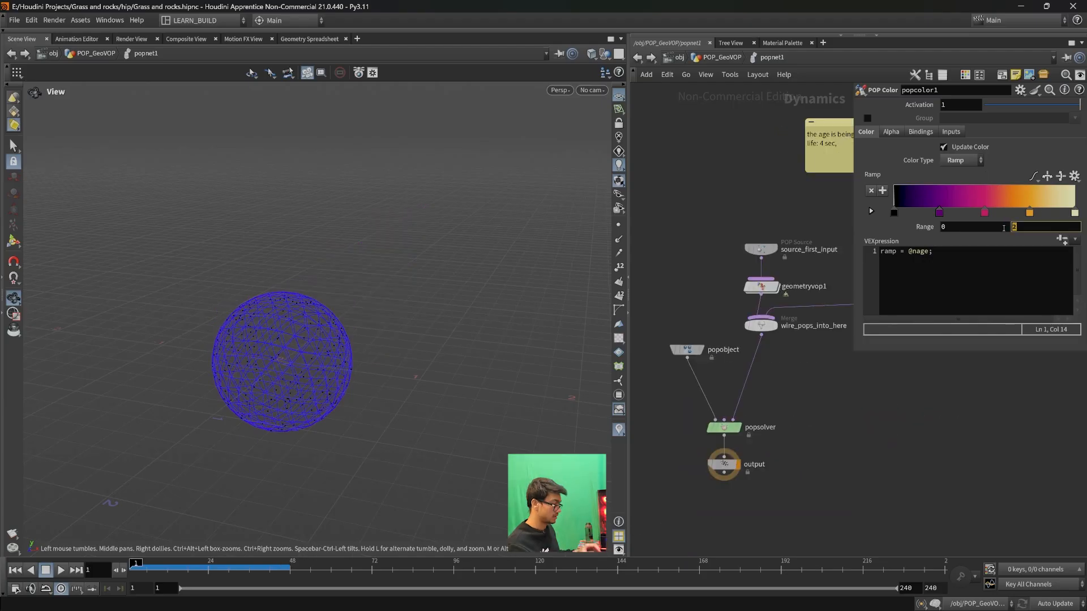
type("1")
key("Return")
left_click(61, 570)
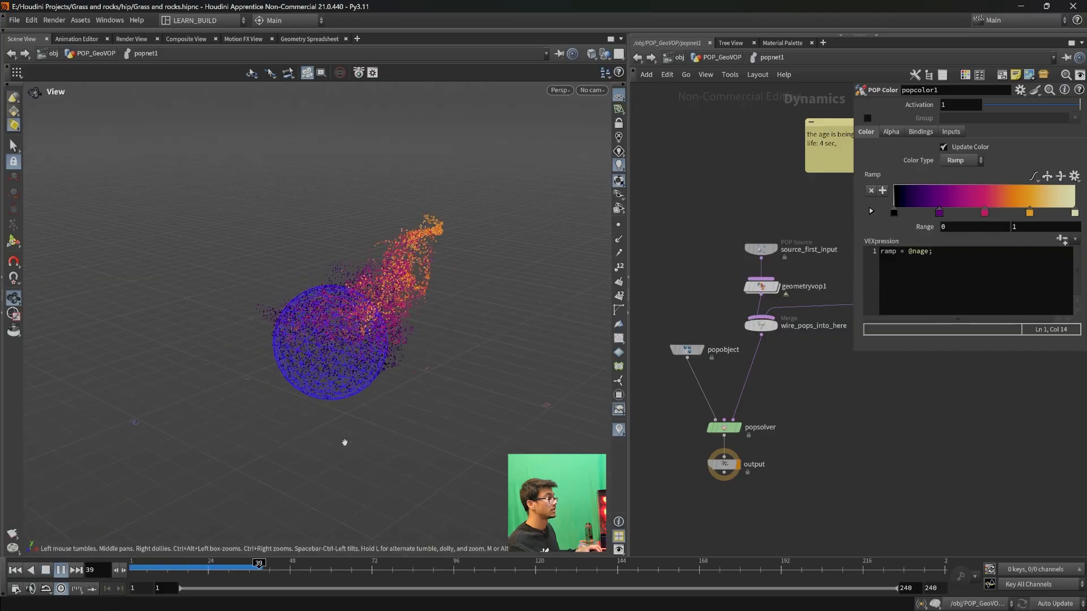
left_click(60, 570)
scroll(361, 352, "up", 1)
left_click_drag(413, 356, 433, 227)
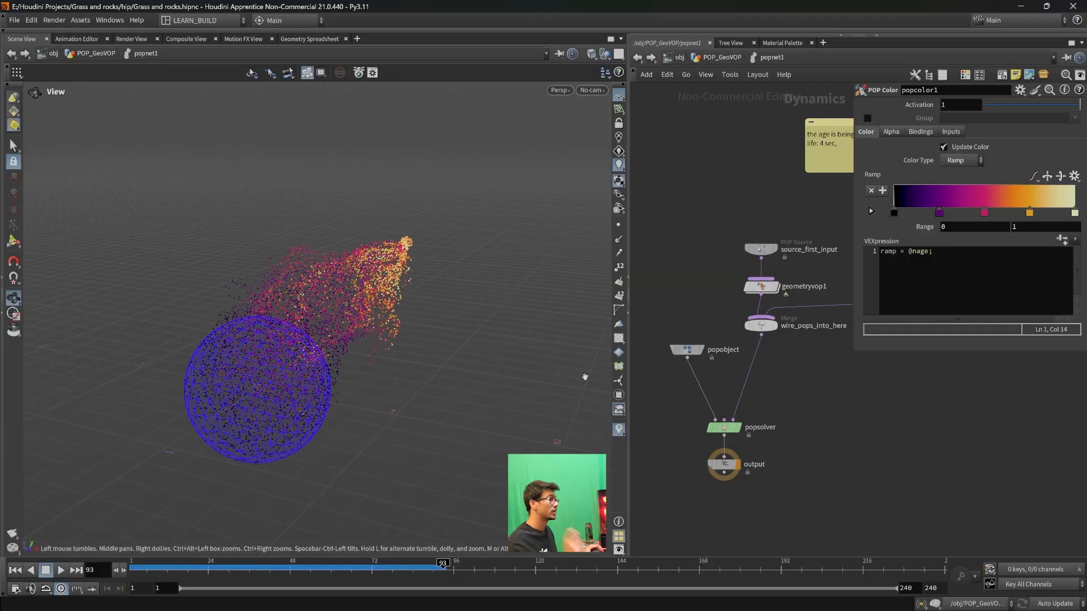
- Set the Life Expectancy of source_first_input to 0.9 and replay the simulation from the first frame
middle_click_drag(817, 445, 799, 465)
left_click(744, 270)
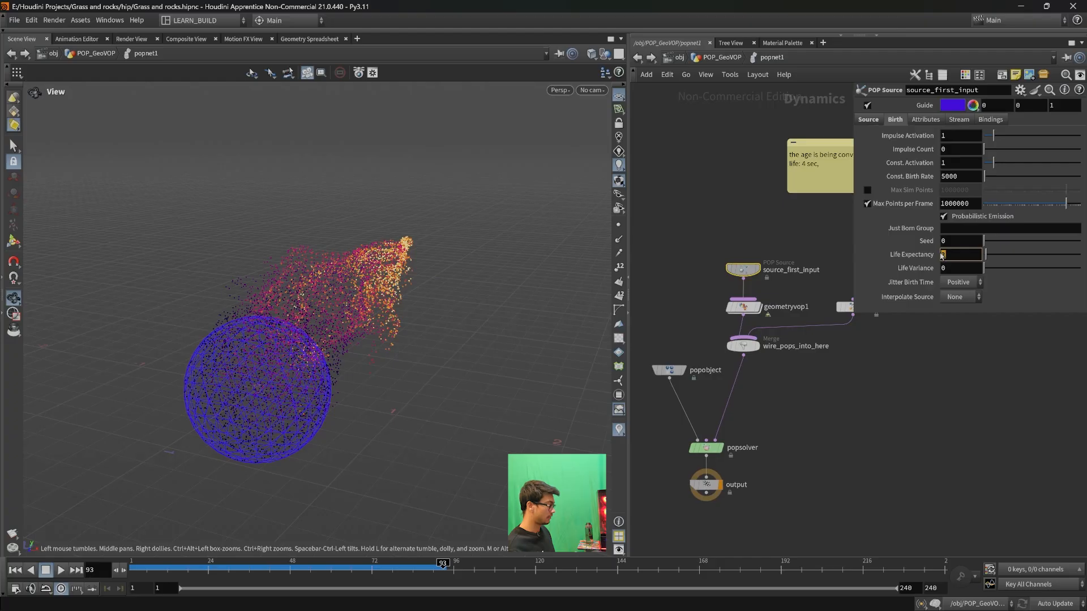
type("0.9")
key("Return")
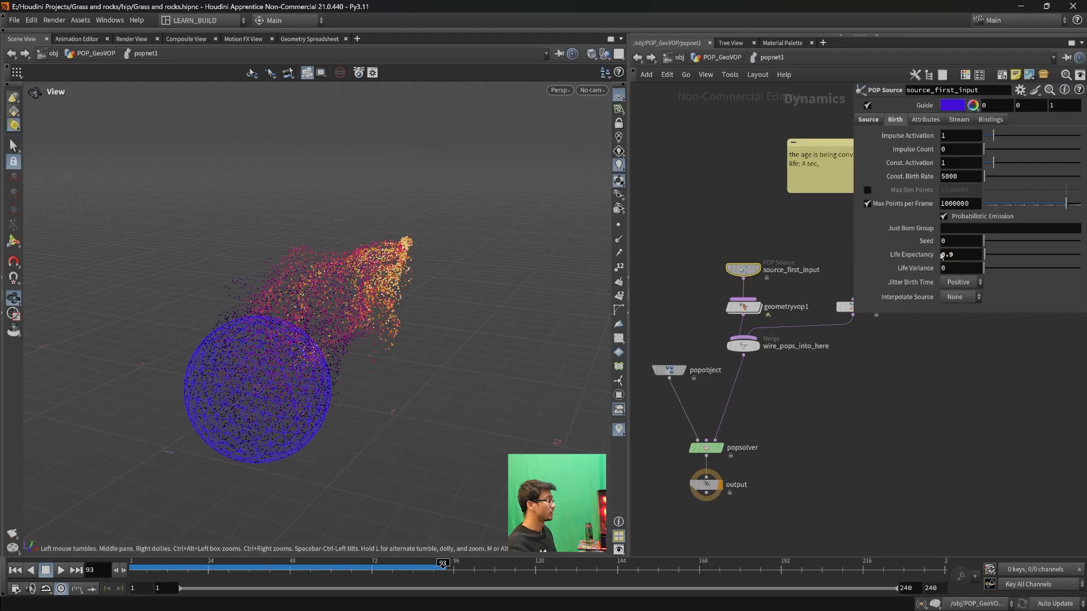
left_click(242, 565)
left_click_drag(242, 565, 133, 565)
left_click(62, 571)
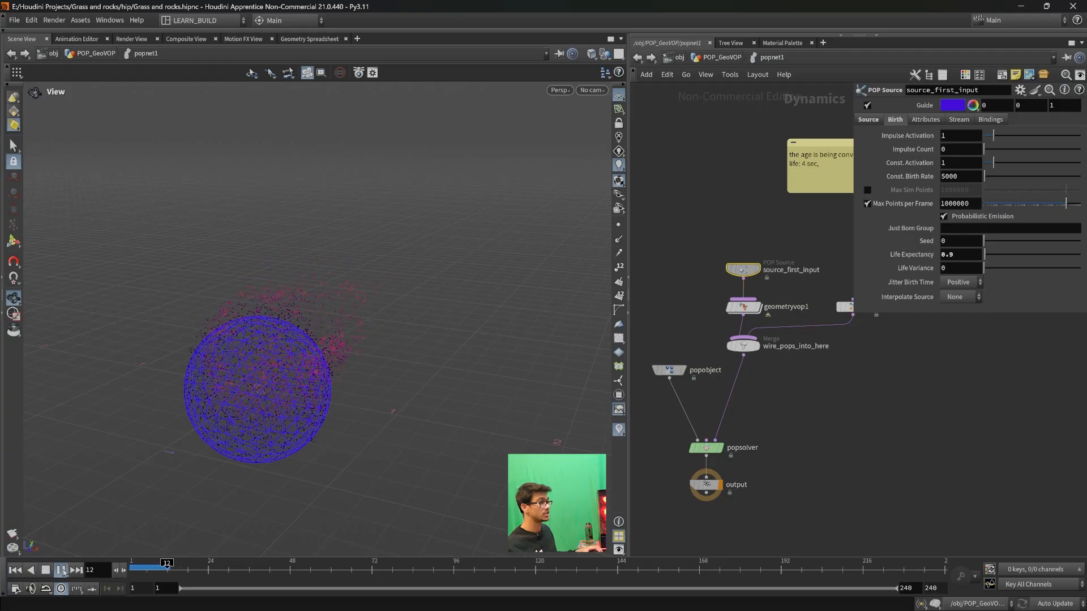
left_click_drag(388, 381, 405, 507)
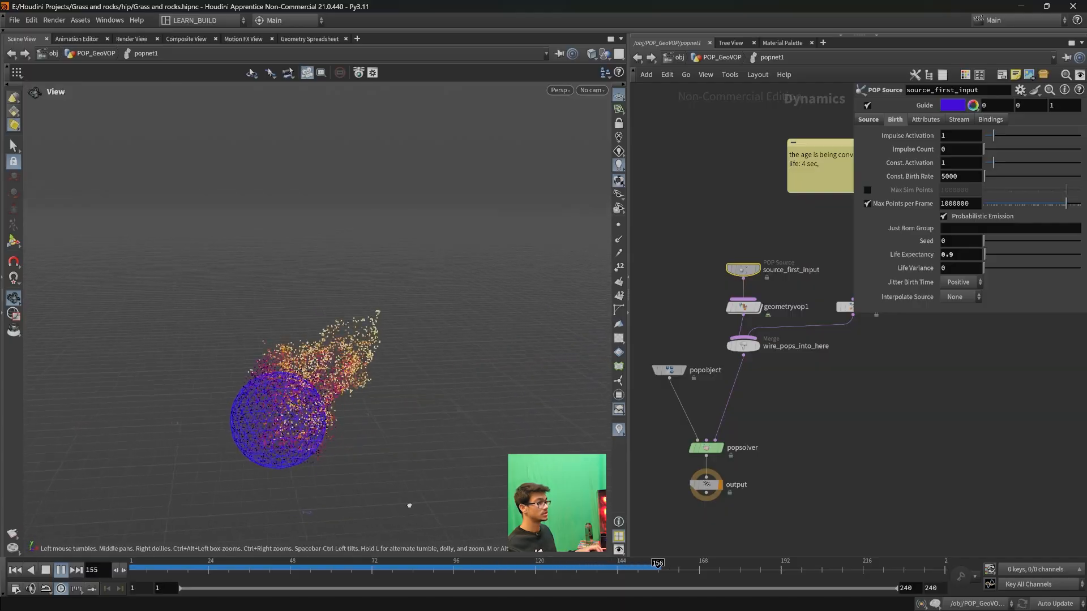
- Go back up to the POP_GeoVOP network and display the popnet1 result
left_click(634, 59)
middle_click_drag(834, 323, 753, 365)
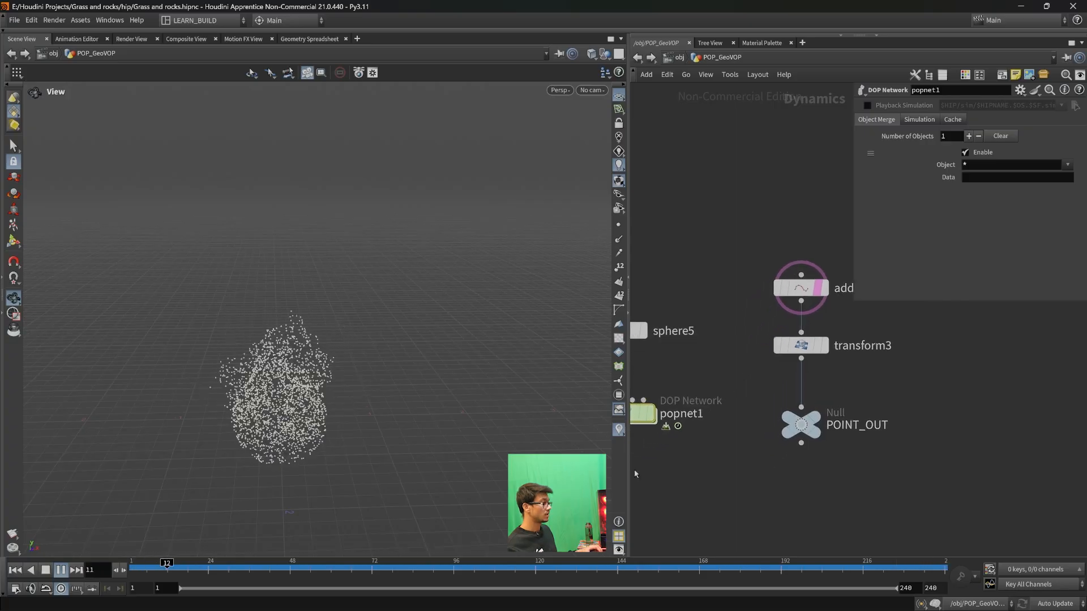
middle_click_drag(728, 484, 773, 490)
scroll(776, 494, "down", 1)
left_click(711, 432)
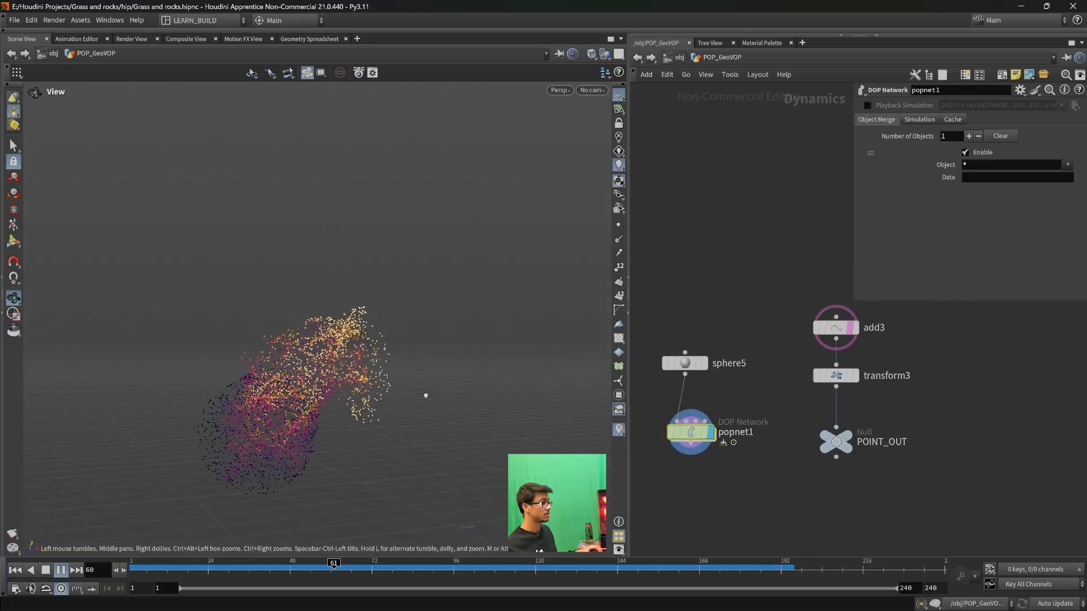
- Set the X translation of transform3 to -3 to move the target point to the opposite side of the sphere
left_click(836, 328)
left_click(835, 377)
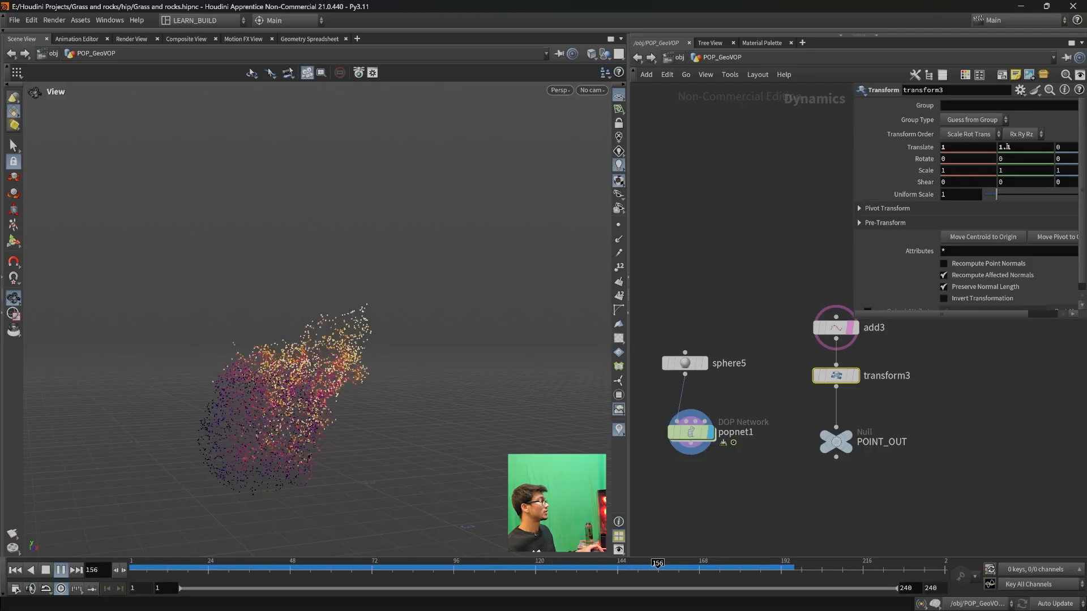
middle_click_drag(957, 147, 651, 148)
left_click_drag(370, 400, 343, 472)
middle_click_drag(343, 472, 359, 407)
middle_click_drag(958, 146, 511, 341)
left_click_drag(356, 358, 409, 367)
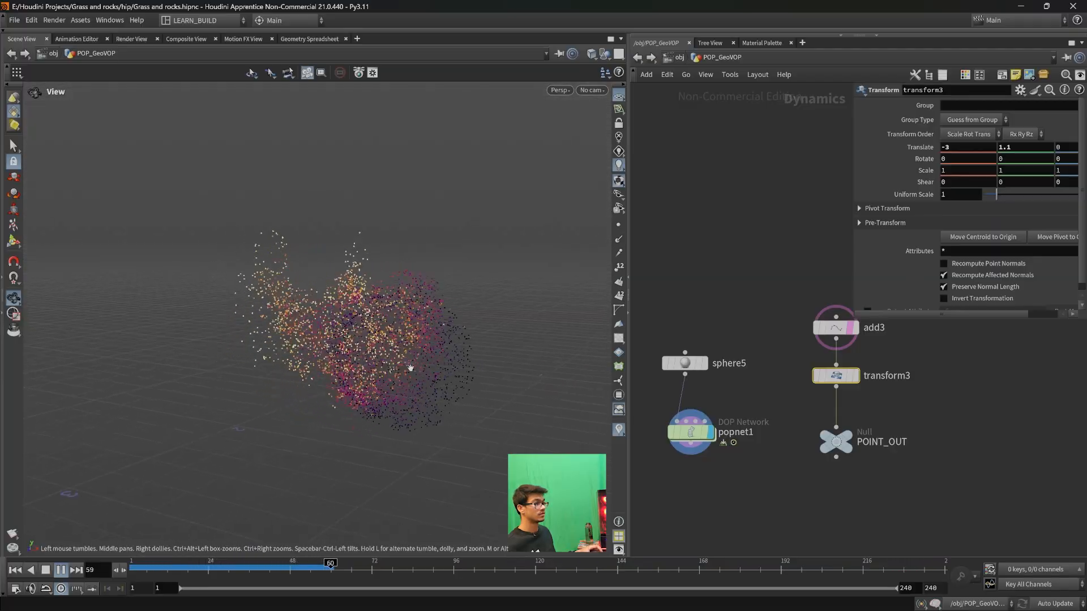
- Hide the reference grid in the viewport and view the playing particles from a new angle
middle_click_drag(447, 384, 405, 369)
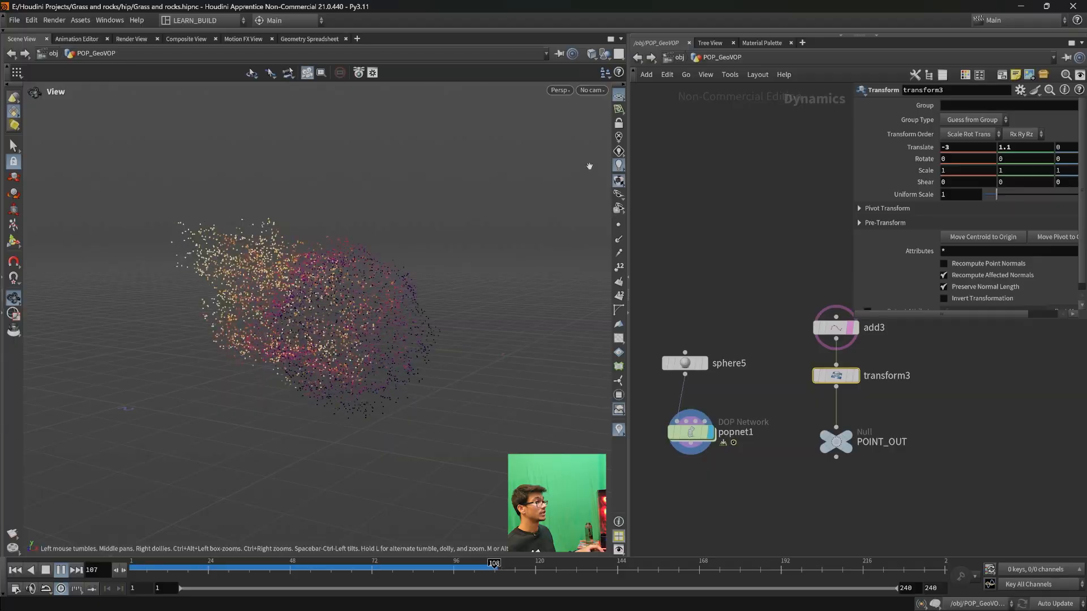
left_click(618, 96)
left_click_drag(387, 335, 384, 369)
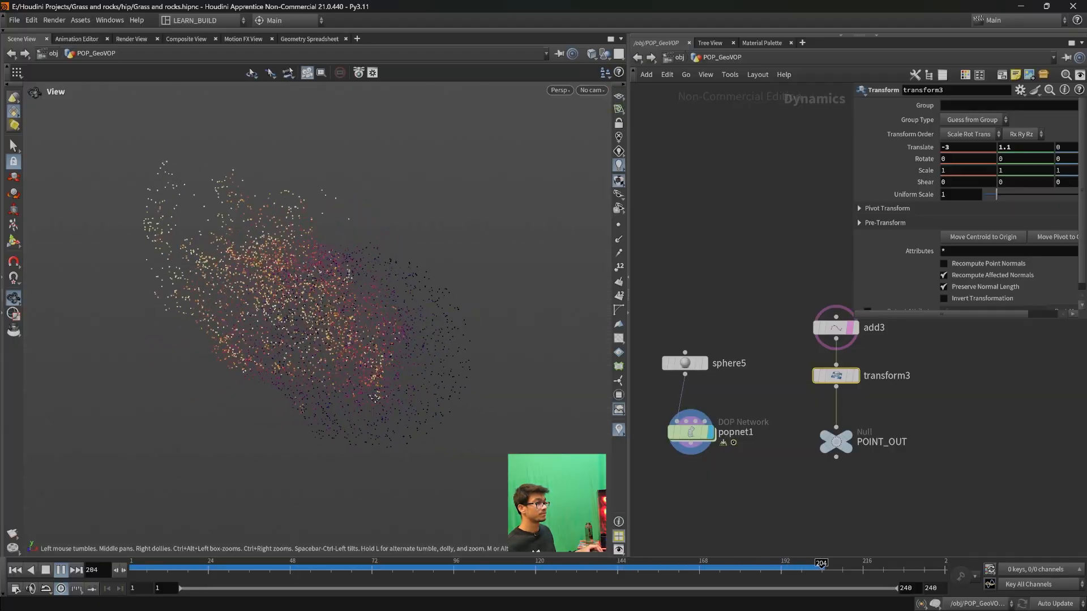